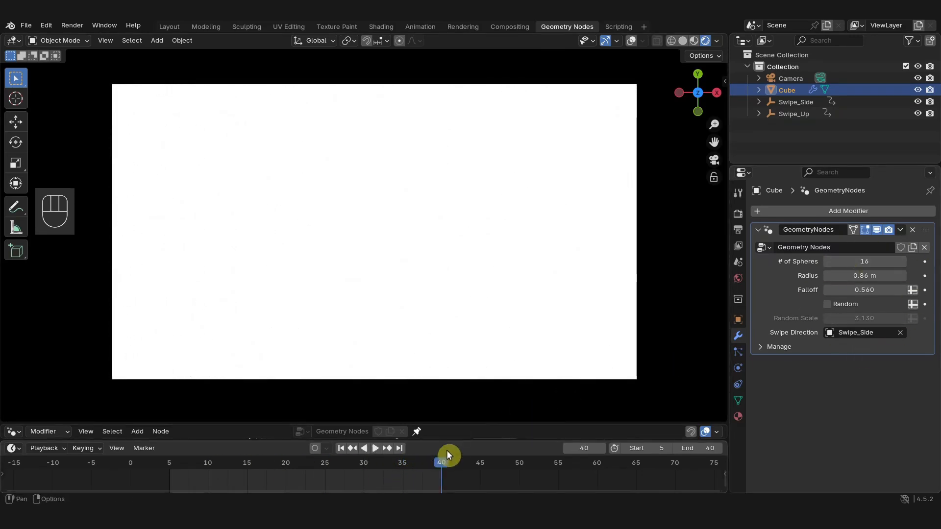
Step: Play the dot transition from frame 24 and set the Cube's modifier to 34 spheres, radius 1.11 m and falloff -0.230
drag(392, 470, 317, 466)
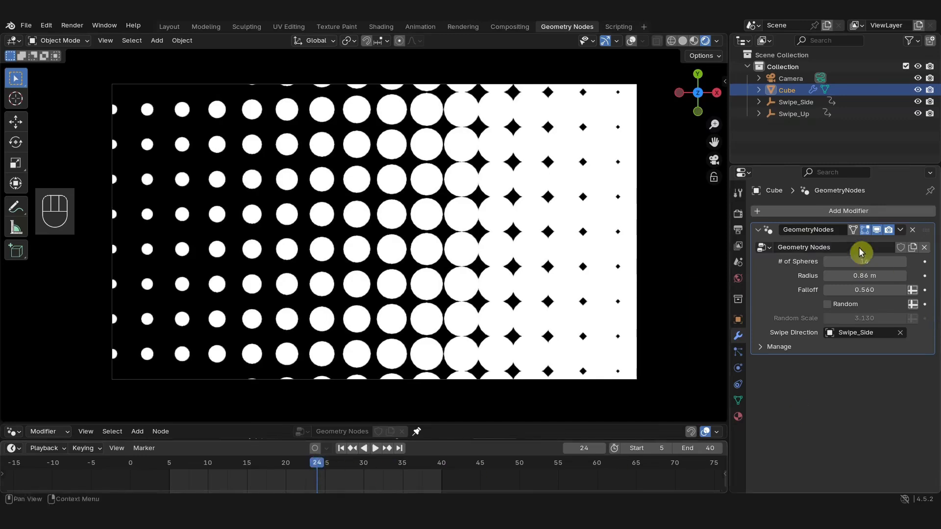
drag(851, 261, 829, 290)
key(space)
right_click(838, 276)
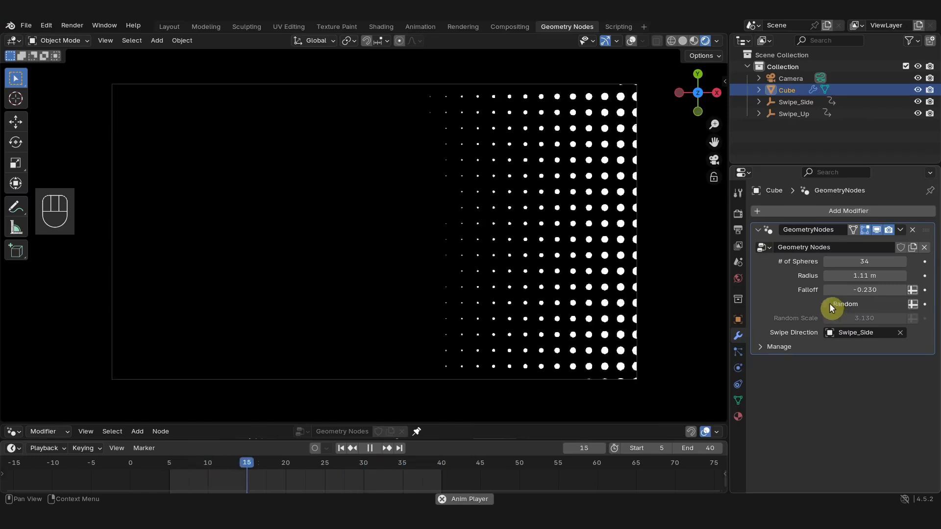
Step: Enable Random with 18 spheres, falloff 0.510 and random scale 3.430, and set the swipe direction to Swipe_Up
click(831, 304)
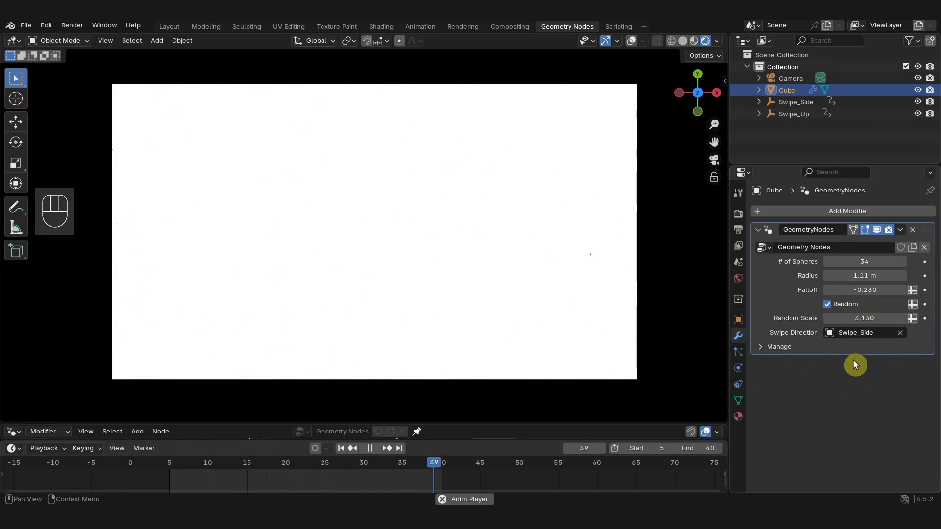
drag(863, 318, 713, 318)
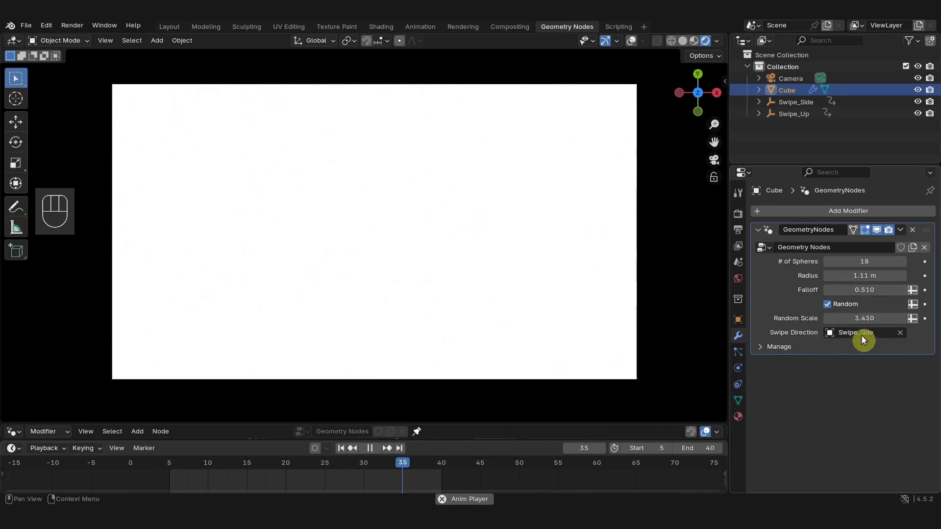
click(862, 336)
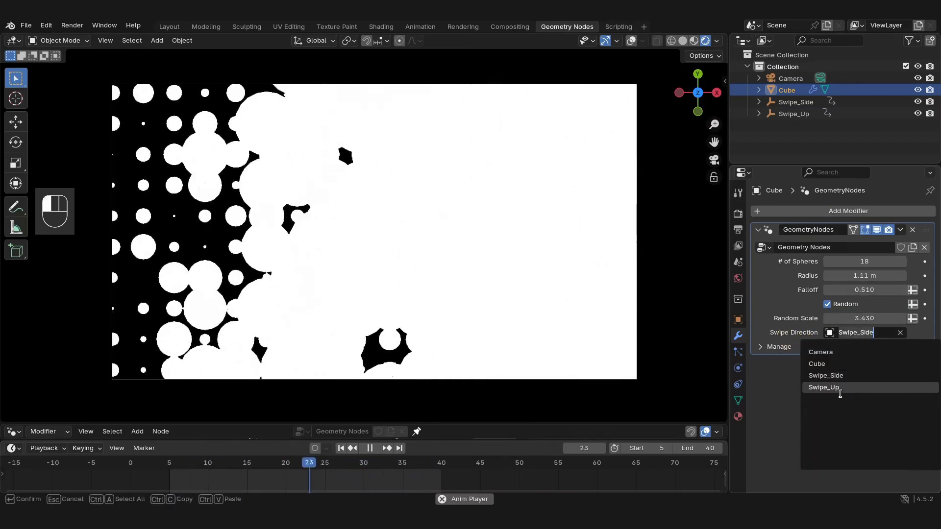
click(849, 390)
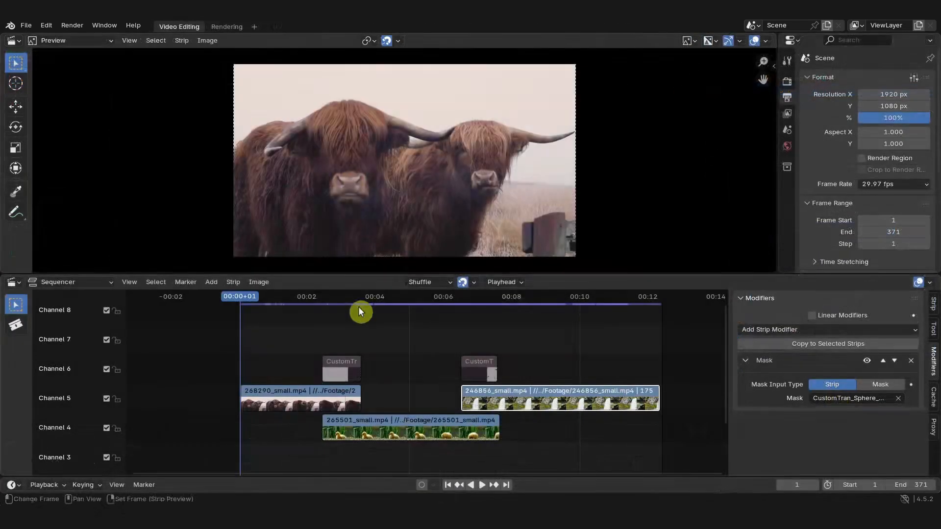
Step: Play the edited video sequence to preview the custom masked transitions between the clips
key(space)
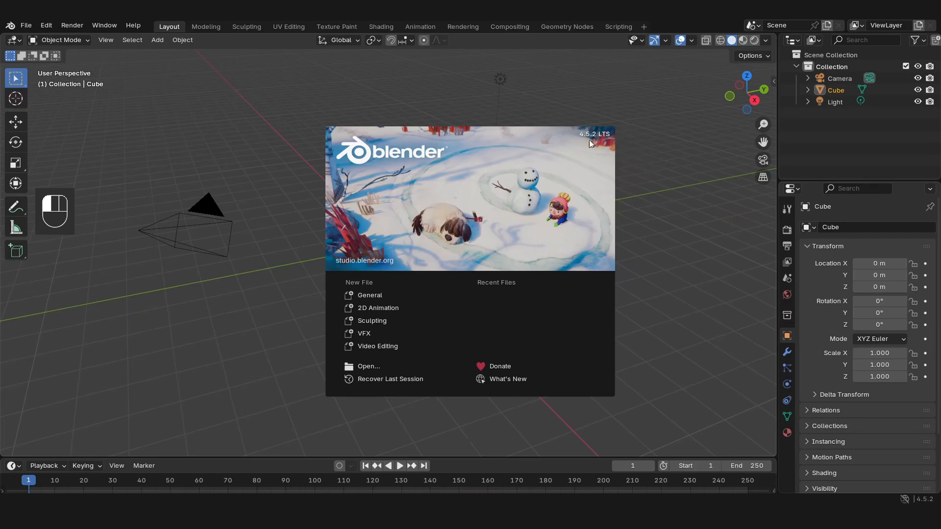
Step: Arrange the Geometry Nodes workspace for a new file and create a new geometry node tree on the default cube
click(631, 116)
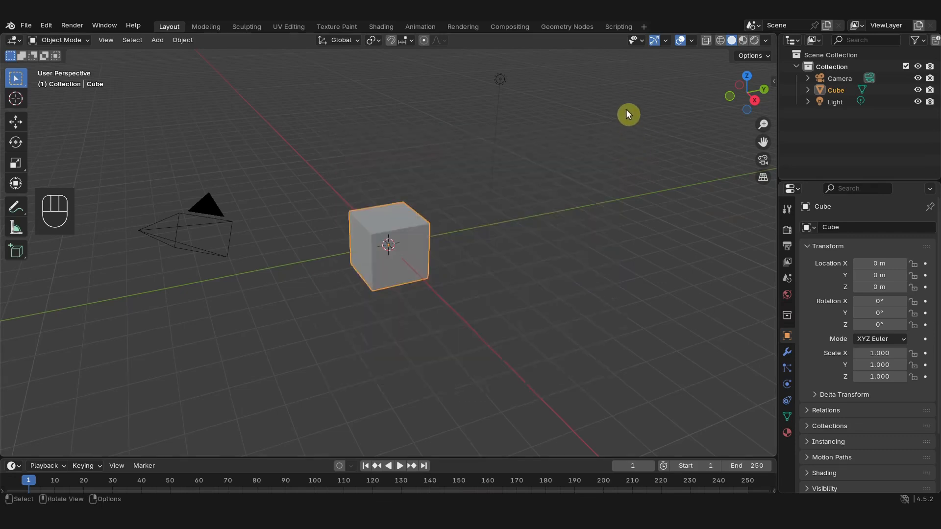
click(568, 27)
drag(325, 35, 300, 88)
drag(517, 244, 510, 277)
click(373, 284)
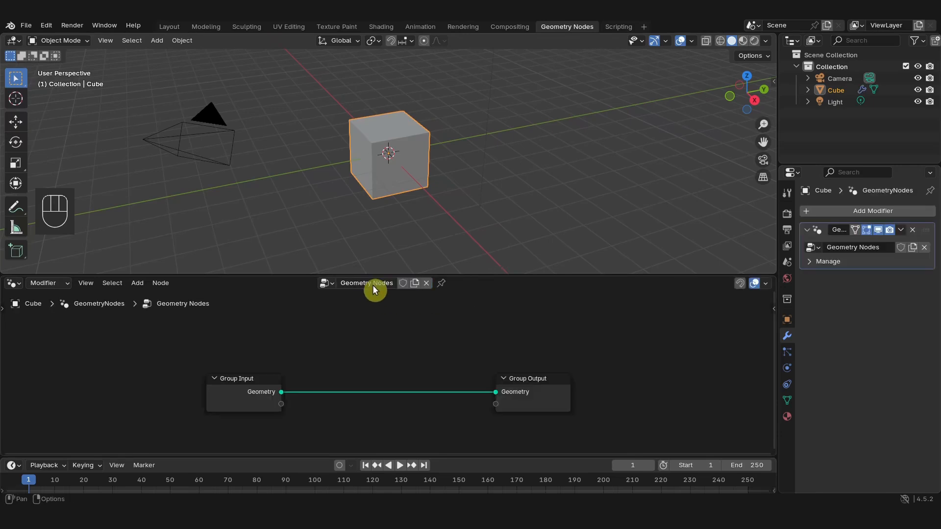
Step: Delete the light from the scene and pin the cube's geometry node tree in the node editor
click(839, 102)
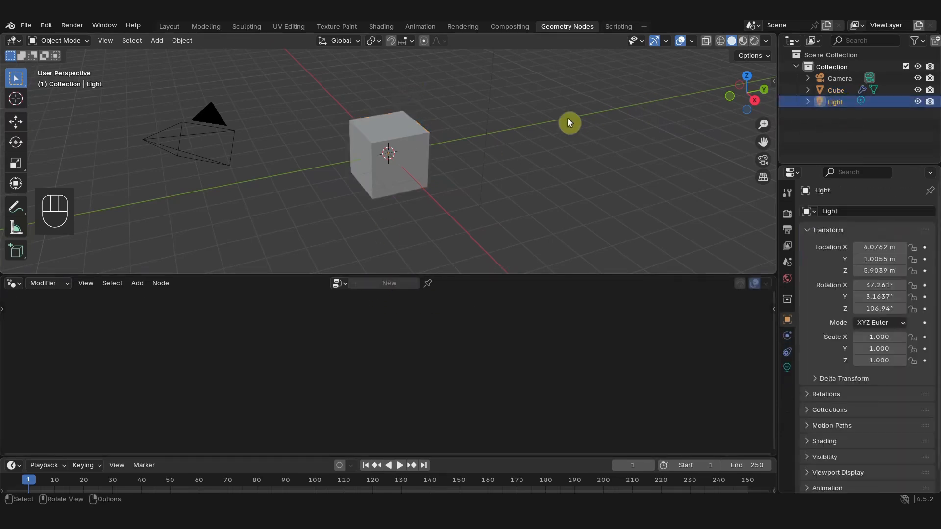
key(x)
click(545, 123)
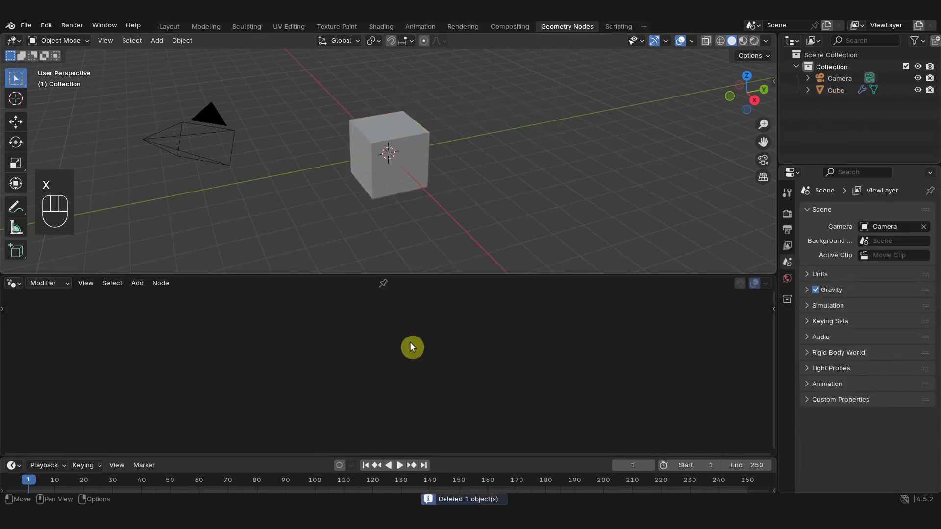
click(396, 141)
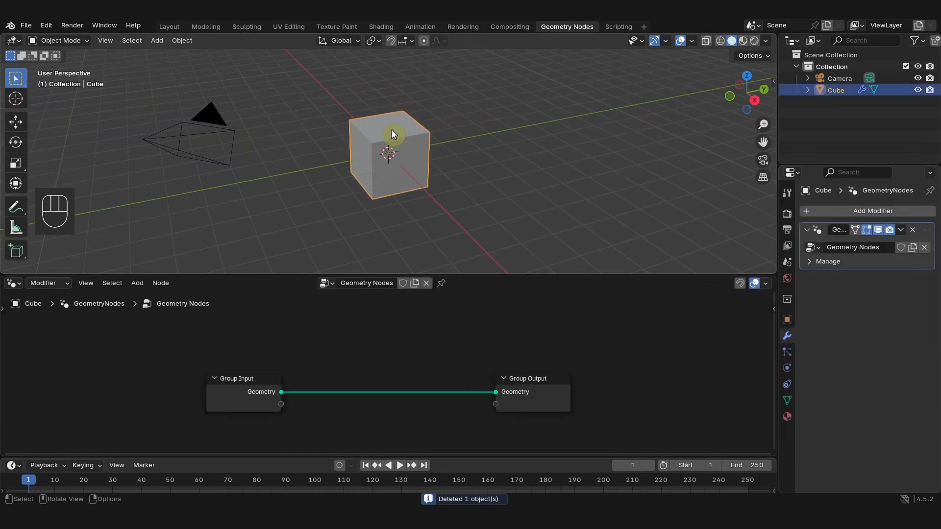
click(439, 283)
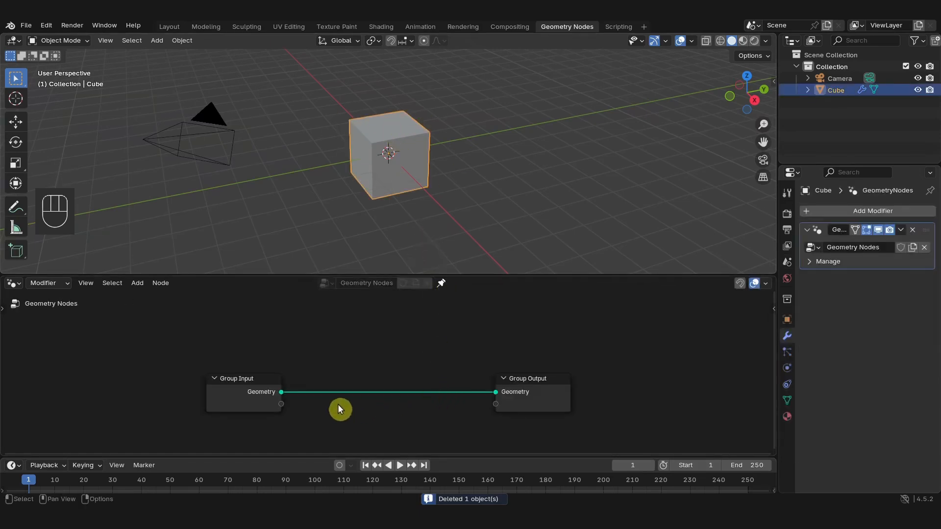
Step: Add a Grid node between the spaced-out group nodes and connect its Mesh to the Group Output's Geometry
drag(246, 391, 157, 360)
drag(541, 387, 296, 330)
key(shift+a)
text(gr)
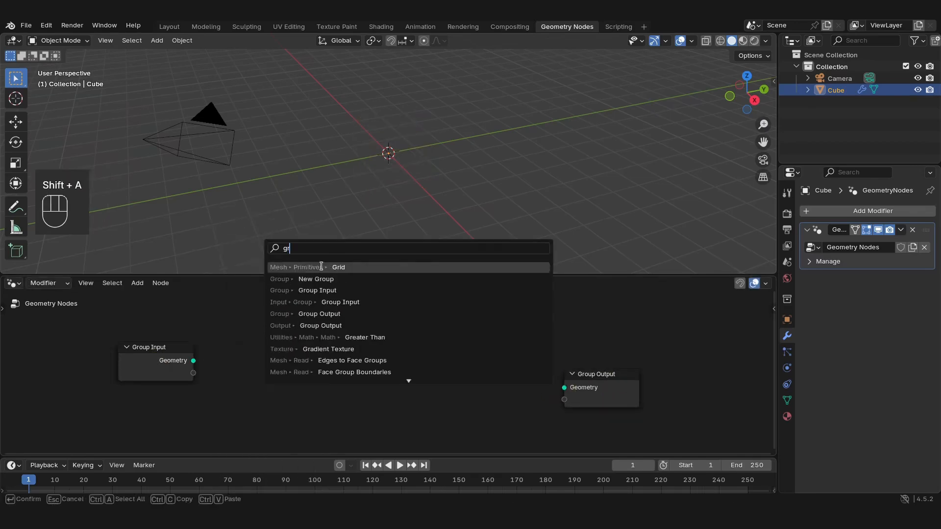
click(325, 263)
click(328, 348)
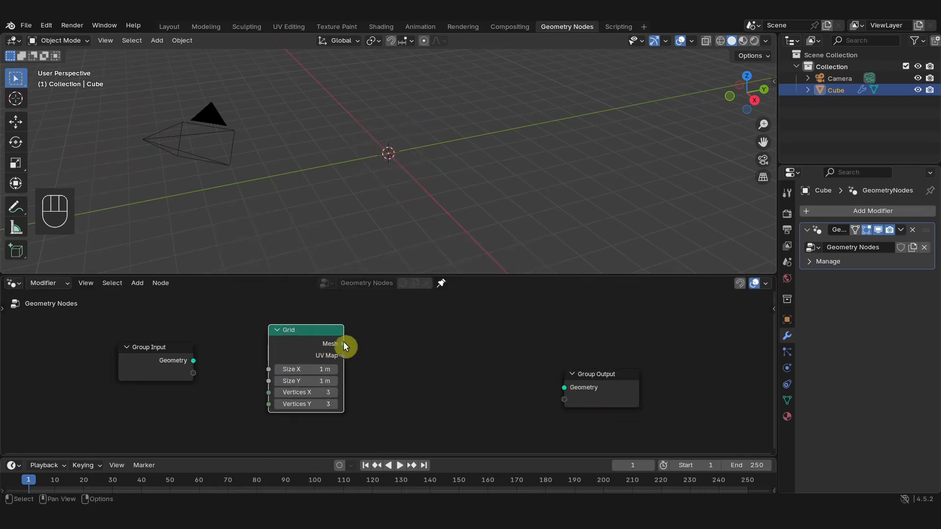
alt+shift+click(312, 329)
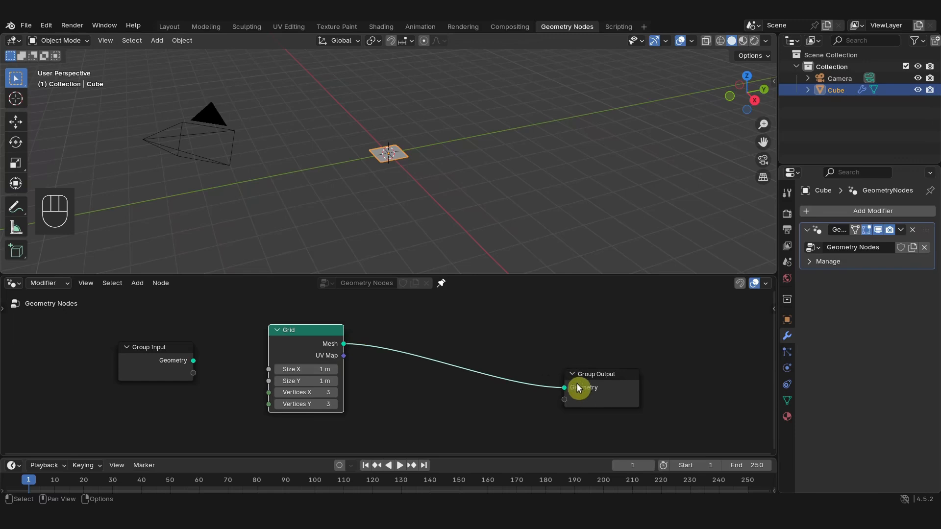
Step: Preview the Grid node's mesh through a Viewer node and delete the Viewer
ctrl+shift+click(305, 338)
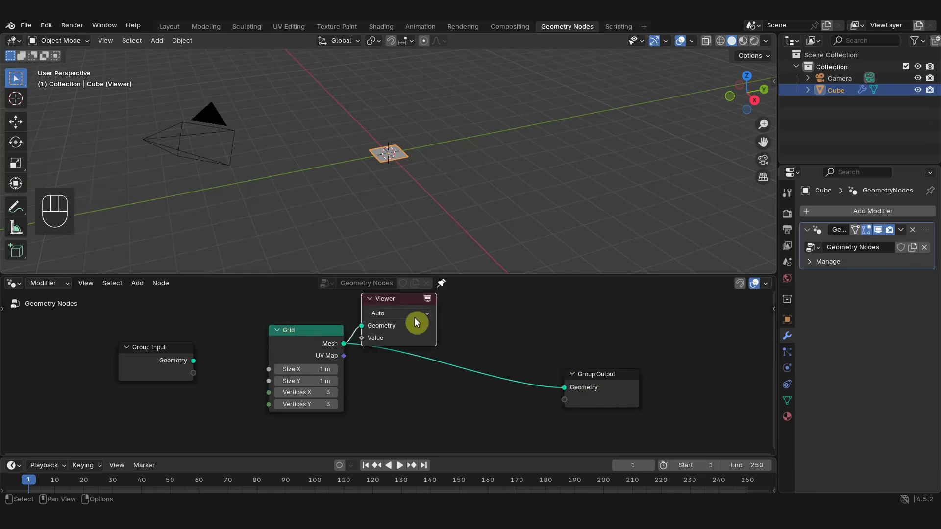
drag(417, 304, 595, 316)
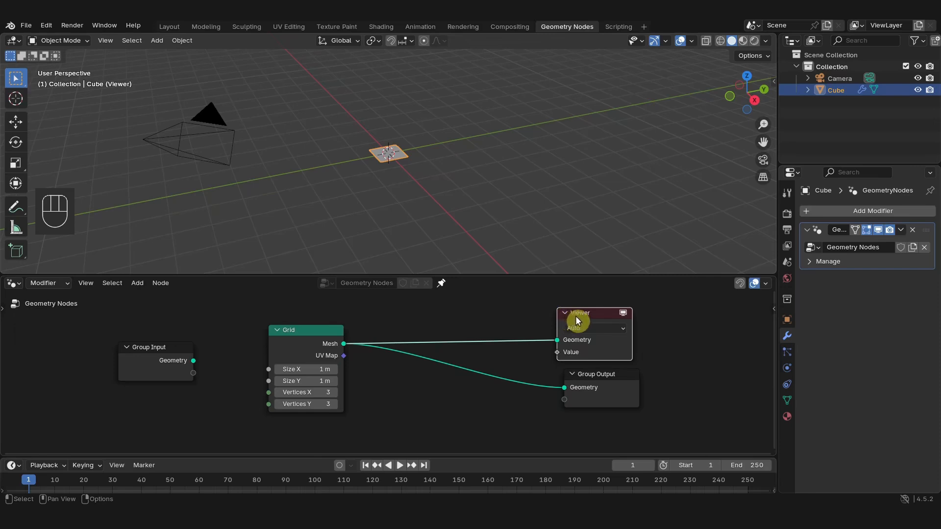
key(x)
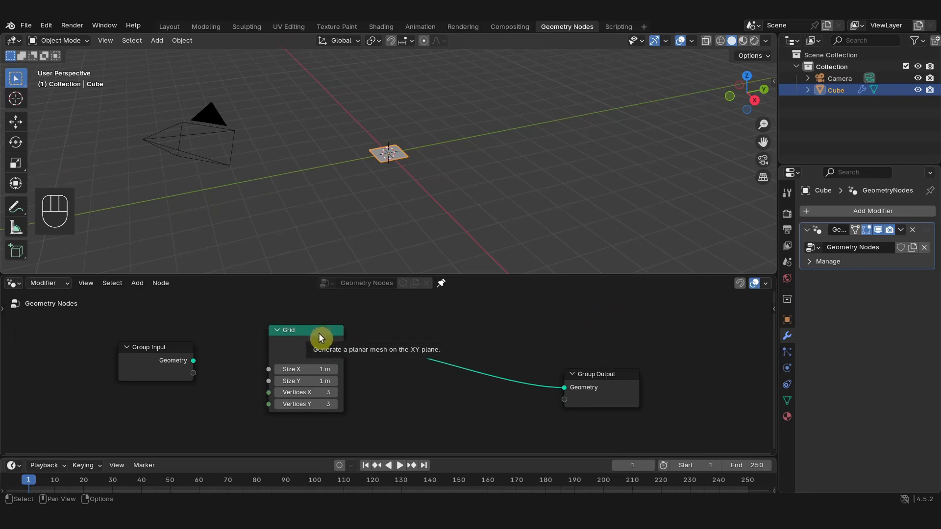
Step: Switch the 3D viewport to top view and set the Grid to 10 m by 10 m with 10 vertices in X and Y
drag(601, 382, 591, 371)
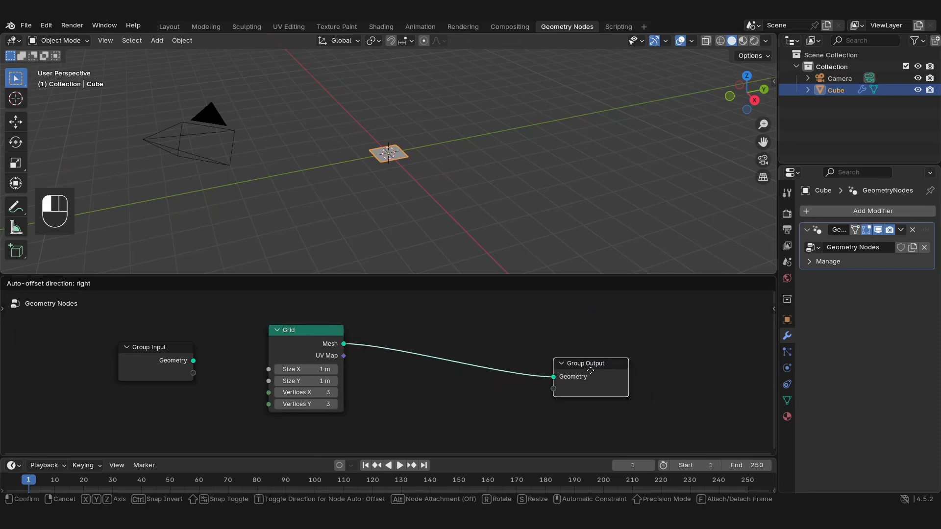
click(562, 384)
key(KP_7)
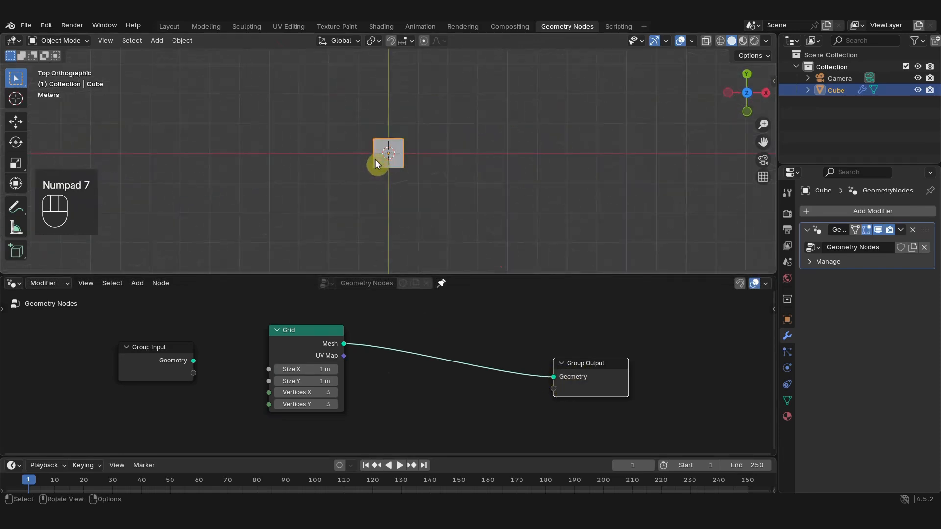
scroll(436, 166, up, 5)
click(314, 364)
drag(313, 364, 313, 396)
click(316, 360)
text(10)
key(Return)
scroll(444, 269, down, 6)
text(10)
key(Return)
mouse_move(318, 335)
mouse_down()
mouse_move(334, 336)
mouse_move(326, 336)
mouse_up()
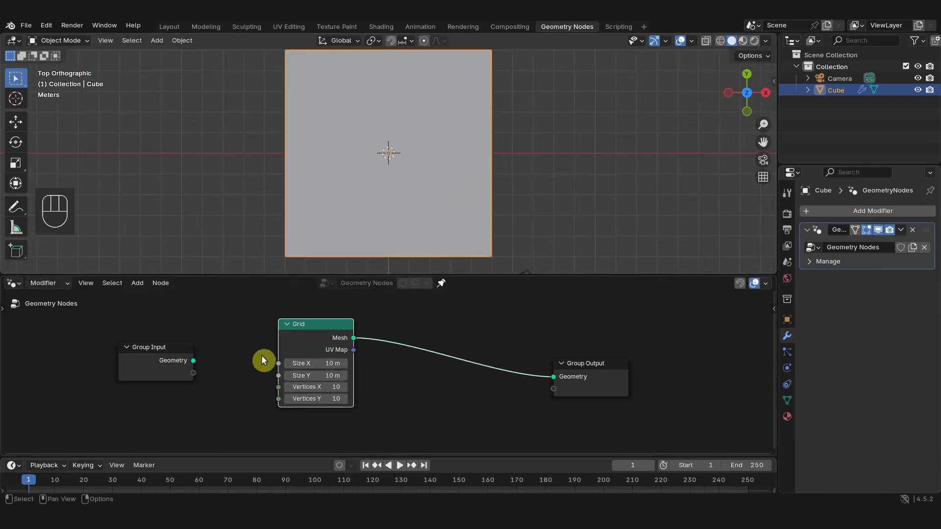
Step: Add an Ico Sphere node below the Grid node
scroll(259, 364, down, 2)
key(shift+a)
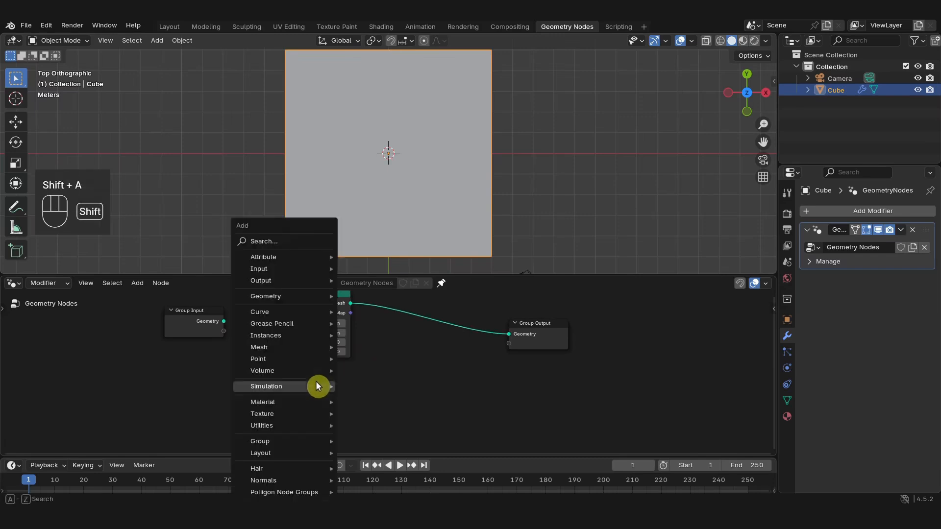
click(286, 243)
text(ico)
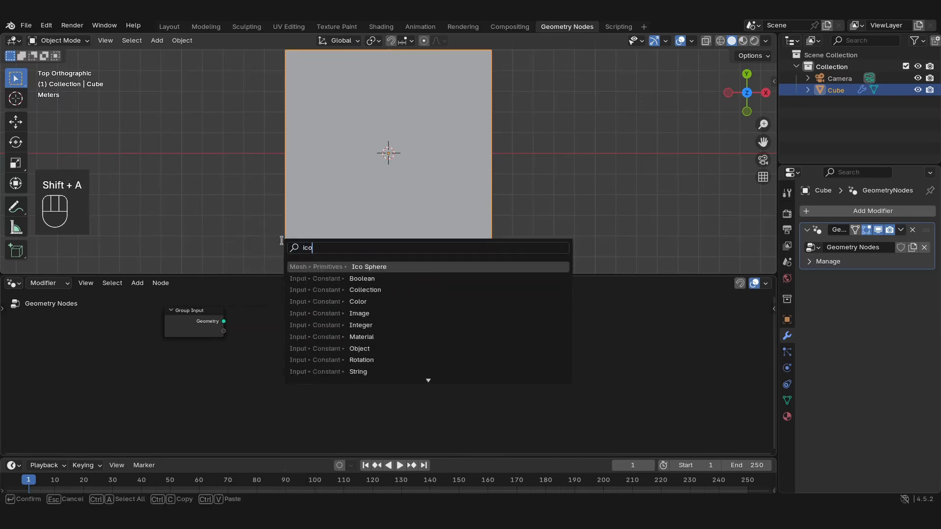
key(Return)
click(292, 377)
Step: Insert an Instance on Points node between Grid and Group Output and connect the Ico Sphere's Mesh to its Instance socket
middle_drag(398, 376, 285, 393)
key(shift+a)
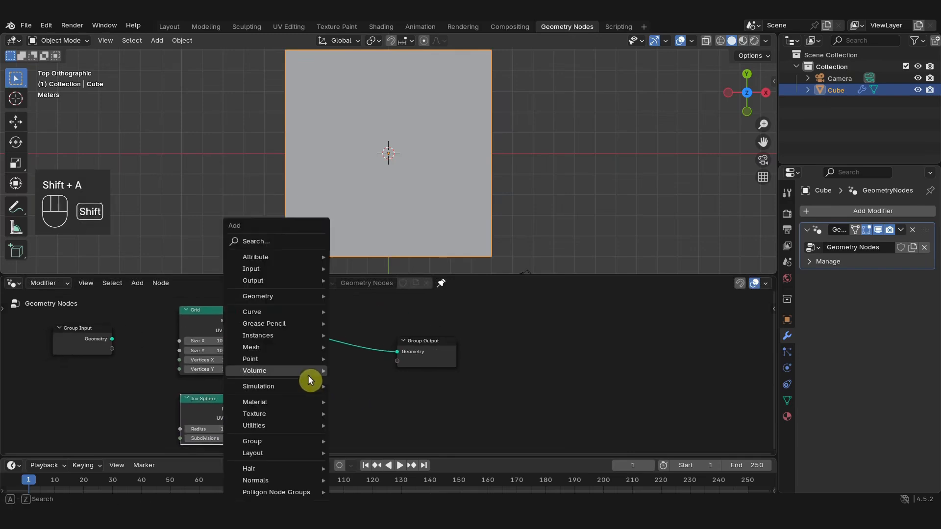
click(293, 245)
text(ins)
key(Return)
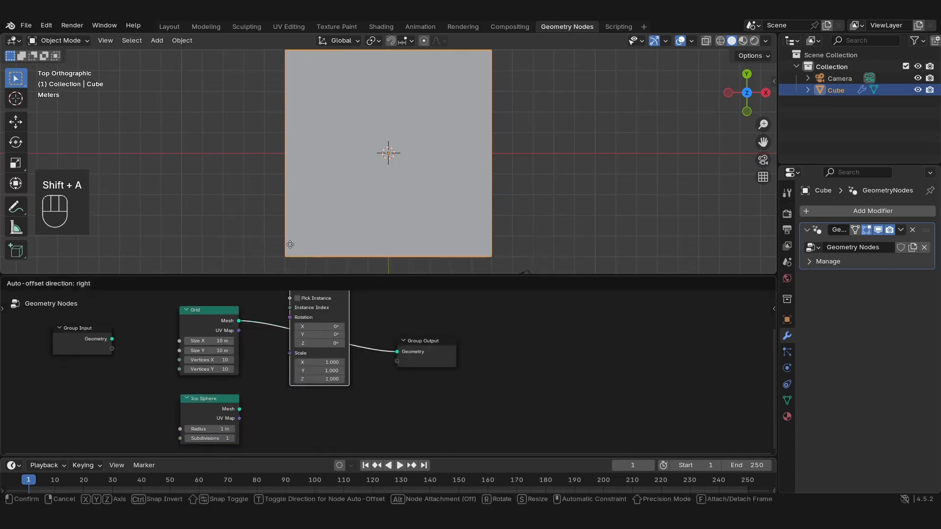
click(297, 303)
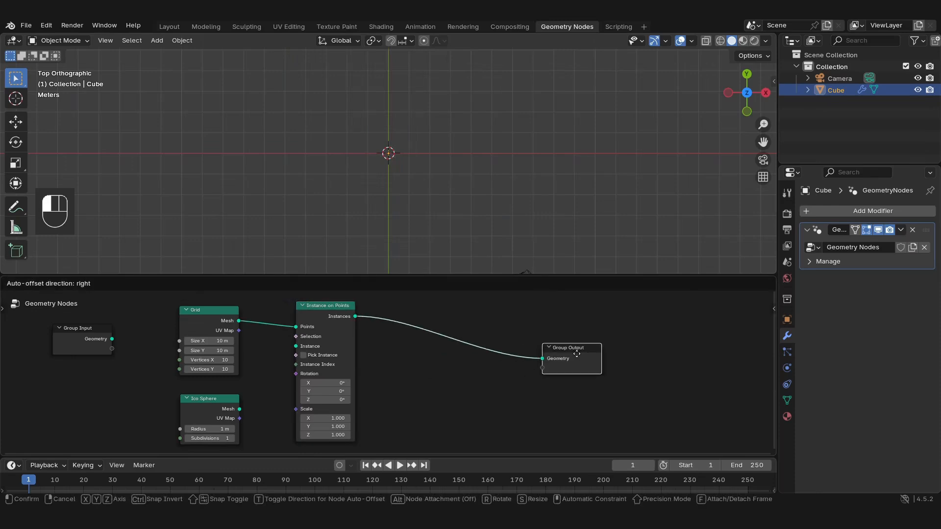
drag(239, 409, 299, 344)
middle_drag(394, 403, 542, 389)
drag(470, 404, 417, 421)
right_click(450, 406)
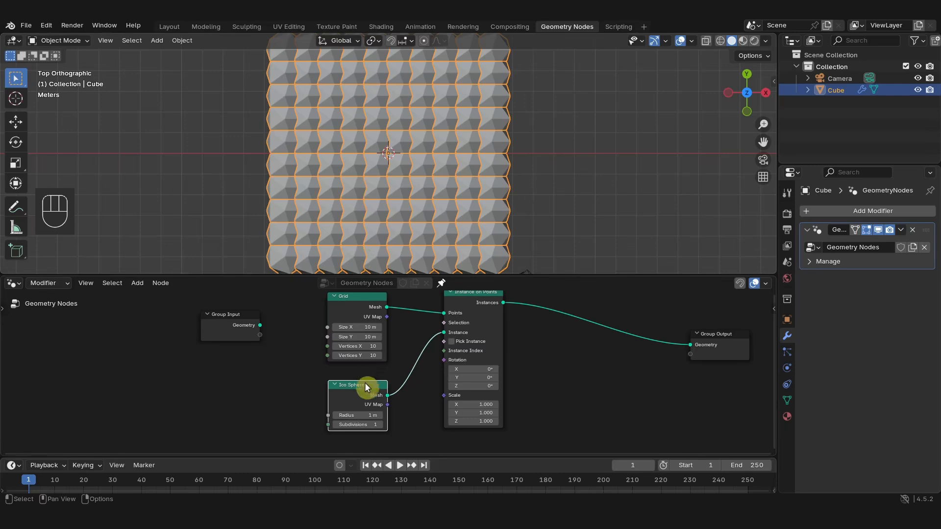
drag(367, 415, 360, 414)
right_click(368, 414)
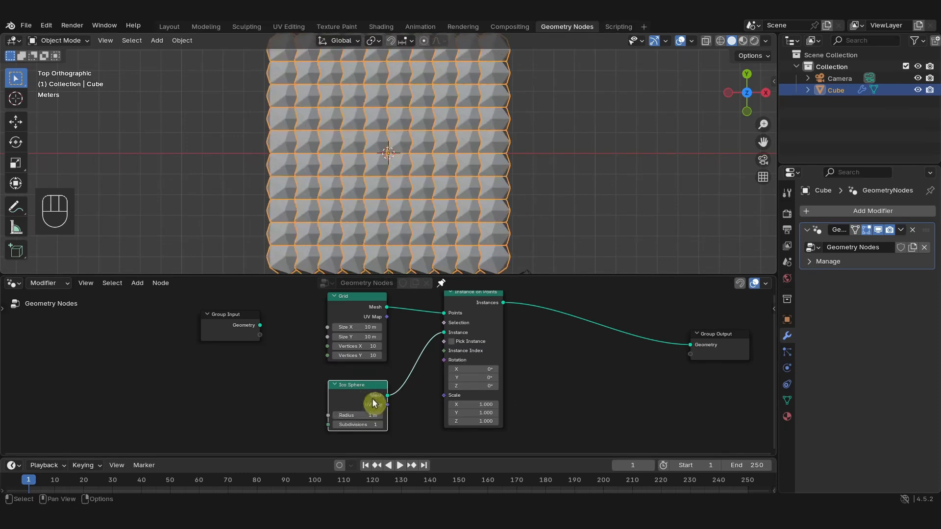
Step: Set the Ico Sphere's subdivisions to 3
middle_drag(504, 364, 425, 366)
scroll(425, 366, down, 1)
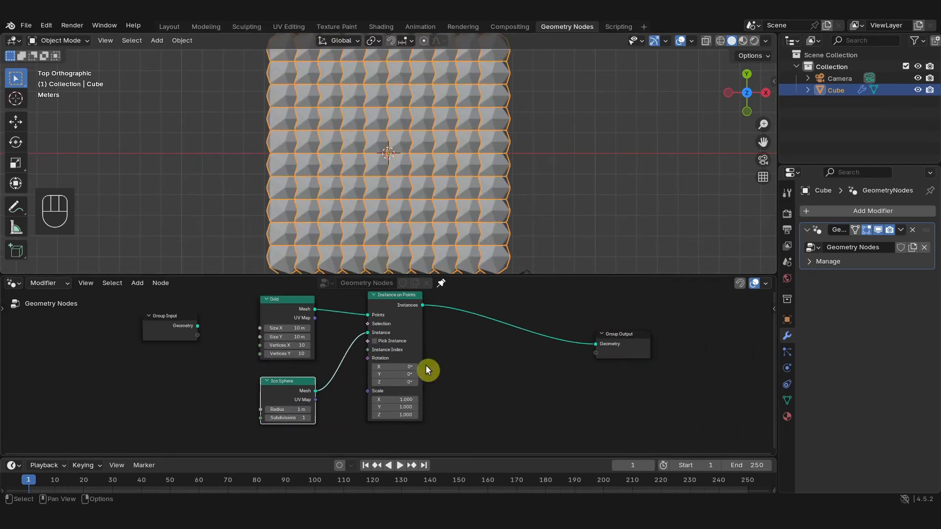
scroll(416, 369, up, 3)
middle_drag(304, 424, 330, 405)
click(311, 410)
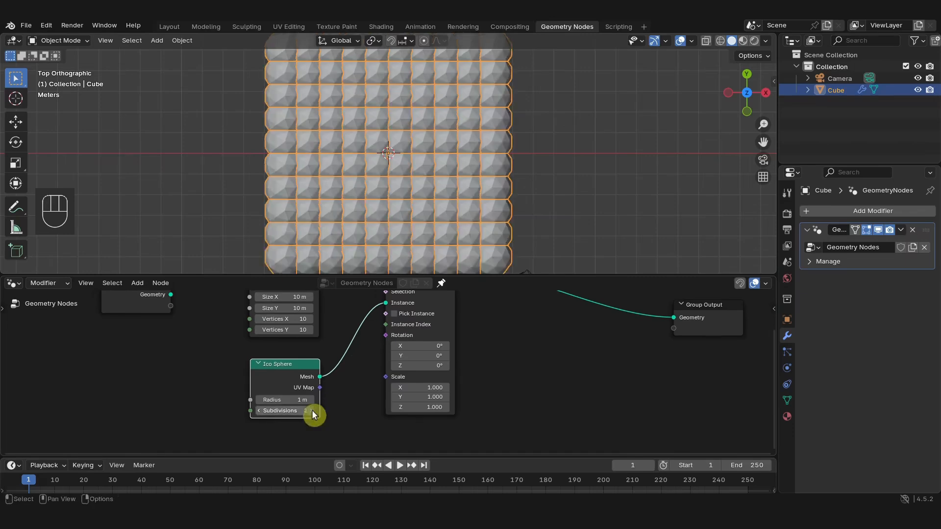
click(312, 410)
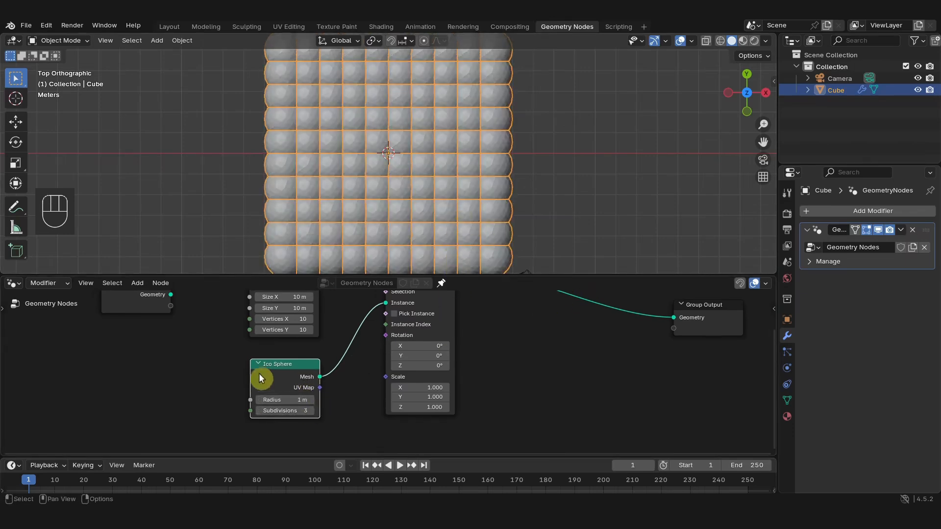
Step: Insert a Set Material node between Instance on Points and Group Output
middle_drag(557, 350, 519, 390)
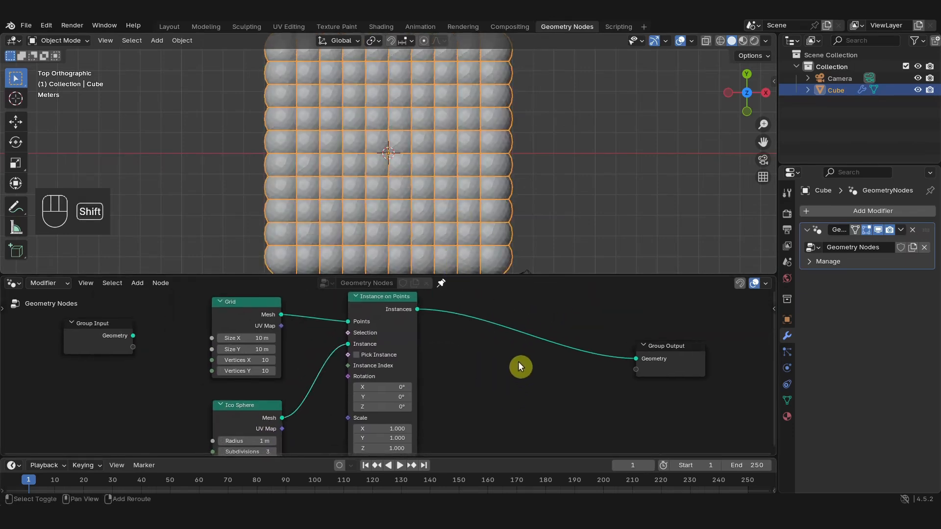
key(shift+a)
text(set)
click(527, 268)
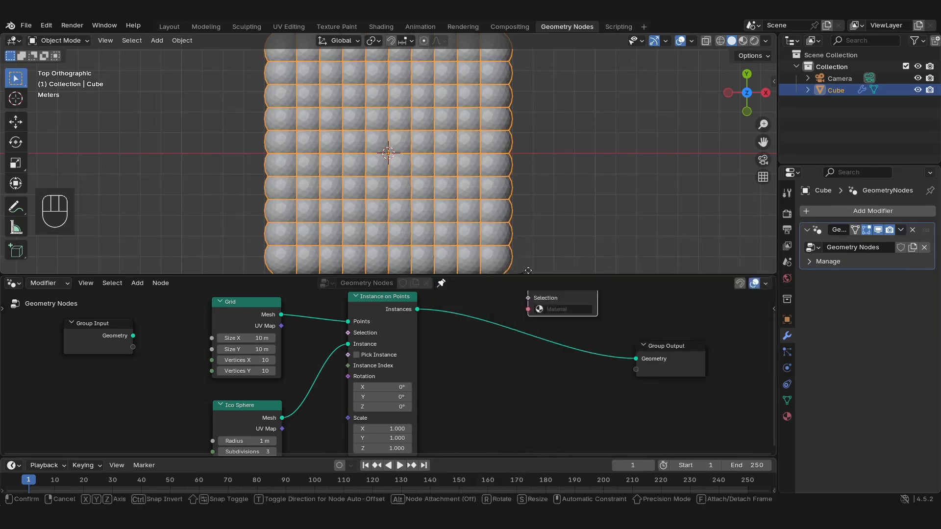
click(530, 360)
click(517, 337)
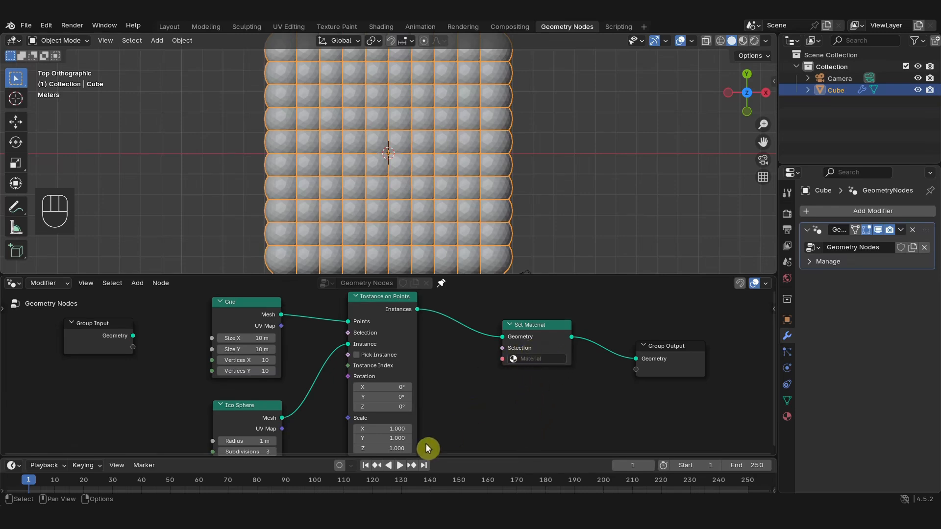
Step: Assign the existing material in the Set Material node and change its surface shader to Emission
click(542, 356)
click(532, 387)
click(787, 417)
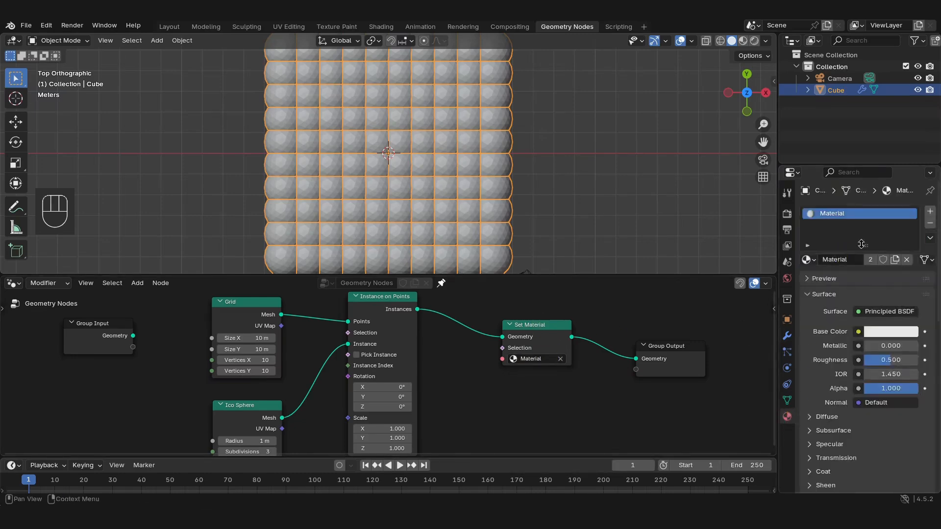
click(881, 311)
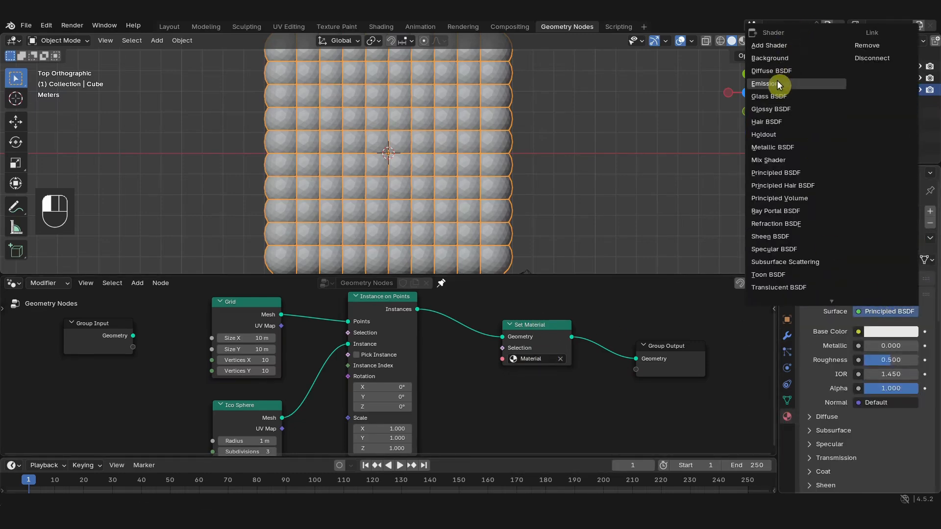
click(779, 80)
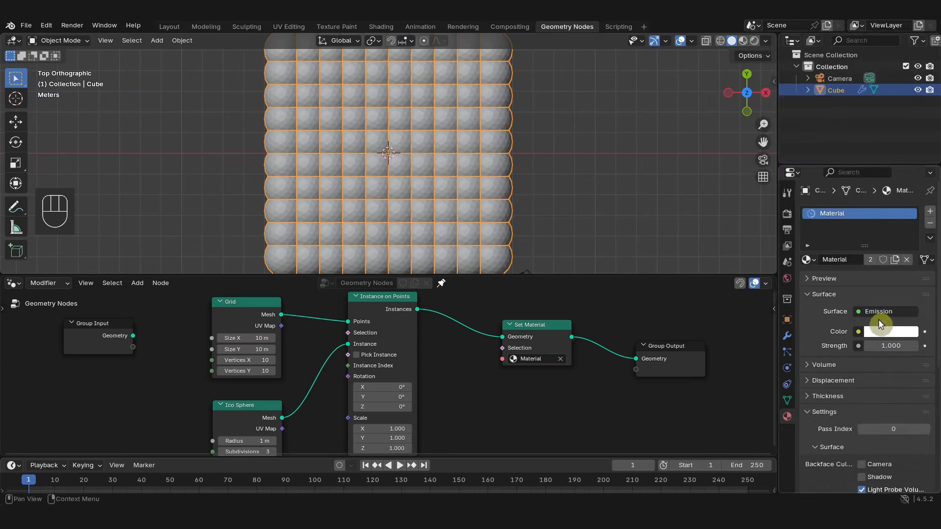
Step: Rename the emission material to White
double_click(840, 259)
text(White)
key(Return)
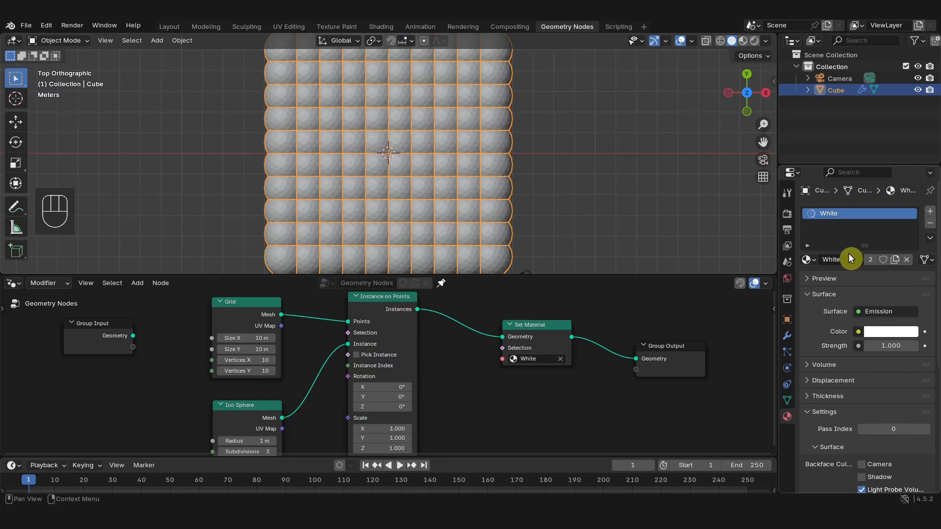
Step: Set the color management view transform to Standard and display the viewport in rendered shading
click(788, 213)
scroll(827, 399, down, 3)
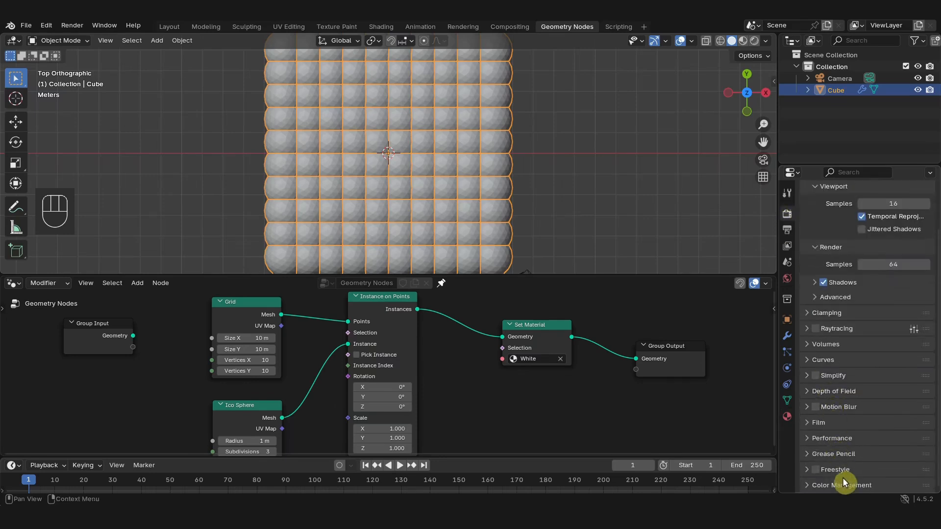
scroll(857, 450, down, 7)
click(877, 389)
click(868, 393)
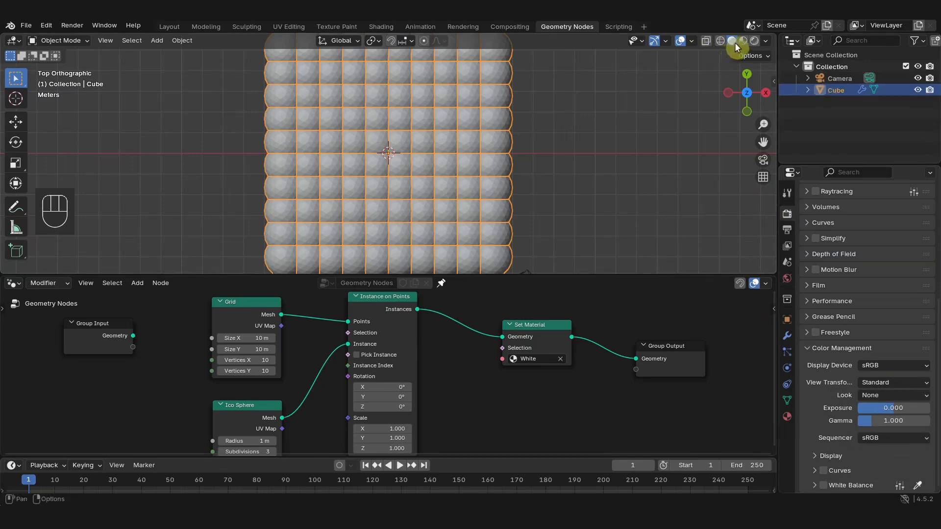
click(755, 42)
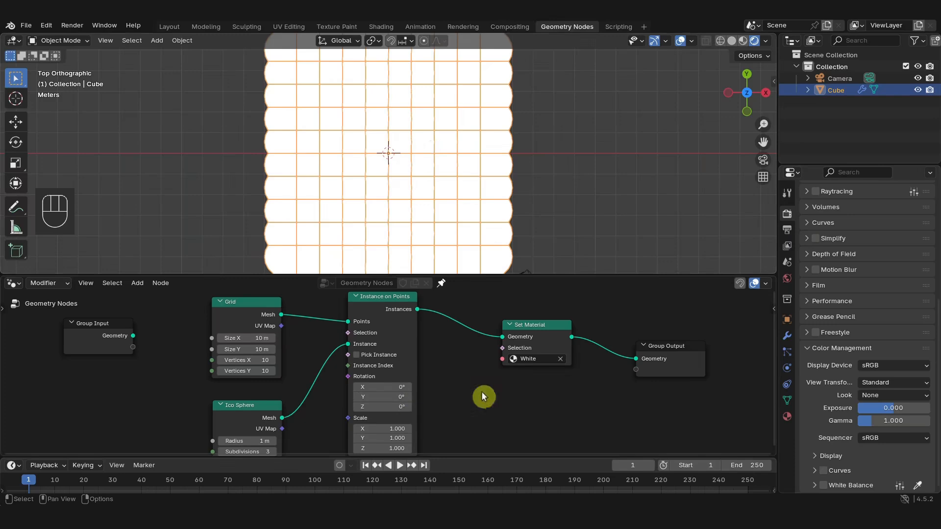
Step: Move the Group Input node farther away from the Grid node to free up space
scroll(424, 361, down, 5)
middle_drag(430, 363, 529, 347)
drag(289, 340, 184, 335)
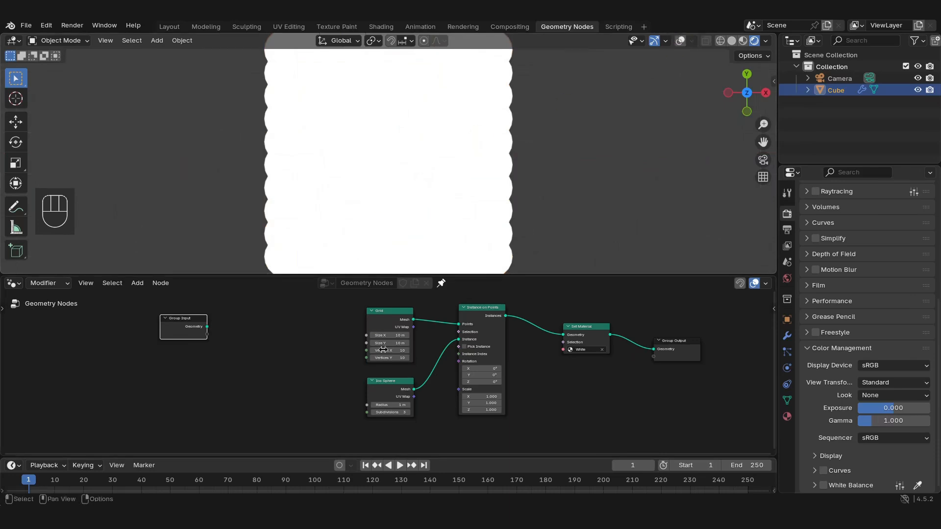
mouse_move(382, 404)
mouse_down()
mouse_move(364, 403)
mouse_move(382, 403)
mouse_up()
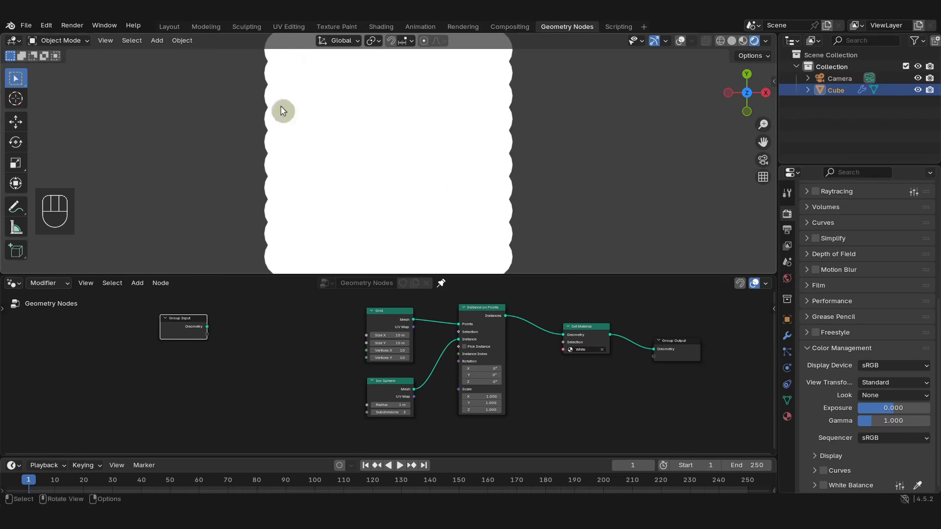
Step: Add a sphere-shaped empty at the scene origin and return the viewport to solid shading
click(681, 42)
key(shift+a)
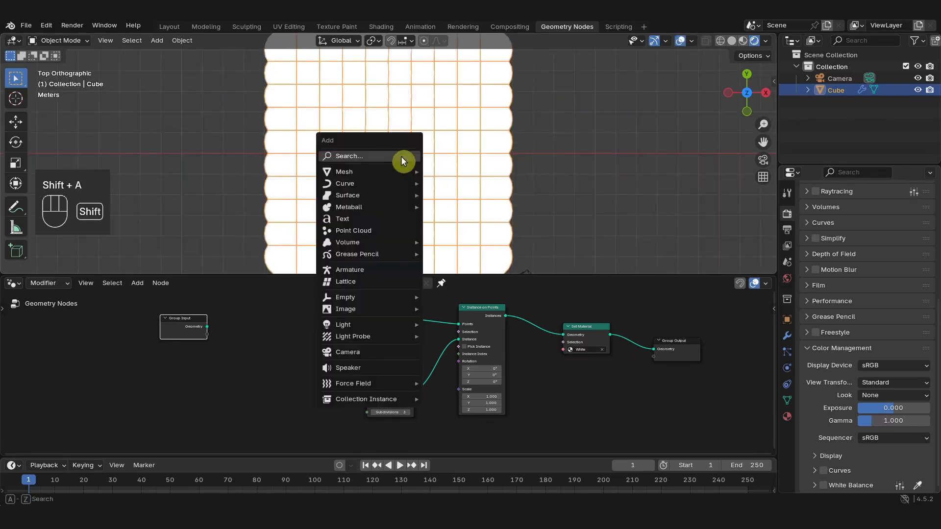
mouse_move(366, 303)
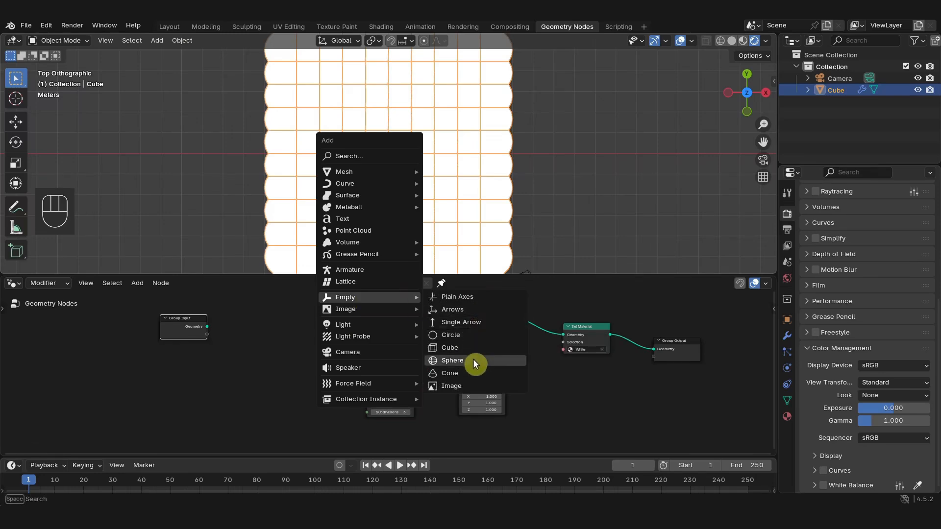
click(452, 361)
middle_drag(410, 188, 440, 105)
click(732, 40)
mouse_move(319, 158)
middle_down()
mouse_move(366, 180)
mouse_move(406, 185)
mouse_move(389, 206)
mouse_move(406, 194)
mouse_move(402, 147)
middle_up()
Step: Bring the Empty into the node tree as an Object Info node below the existing nodes
drag(841, 100, 403, 316)
middle_drag(403, 316, 453, 338)
drag(435, 378, 308, 378)
mouse_move(387, 380)
middle_down()
mouse_move(442, 319)
mouse_move(399, 387)
middle_up()
scroll(424, 327, up, 4)
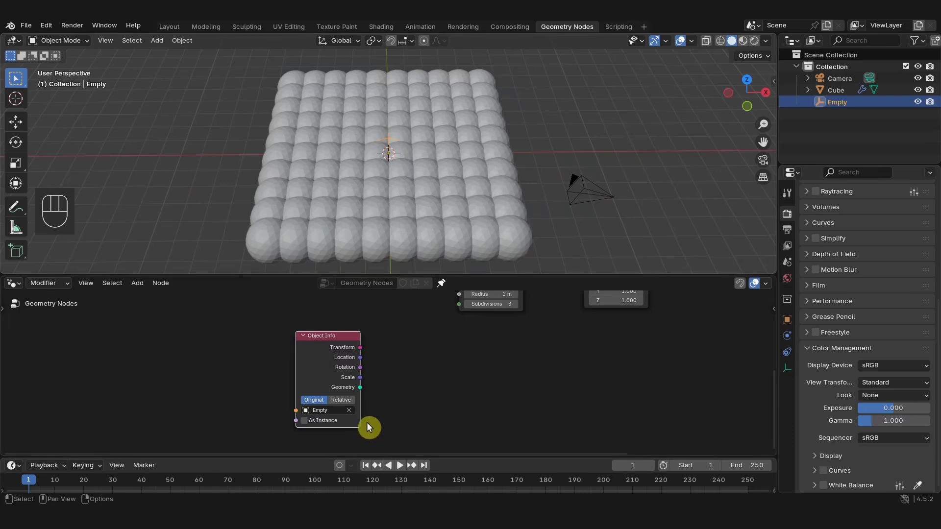
mouse_move(401, 396)
middle_down()
mouse_move(389, 385)
mouse_move(388, 393)
middle_up()
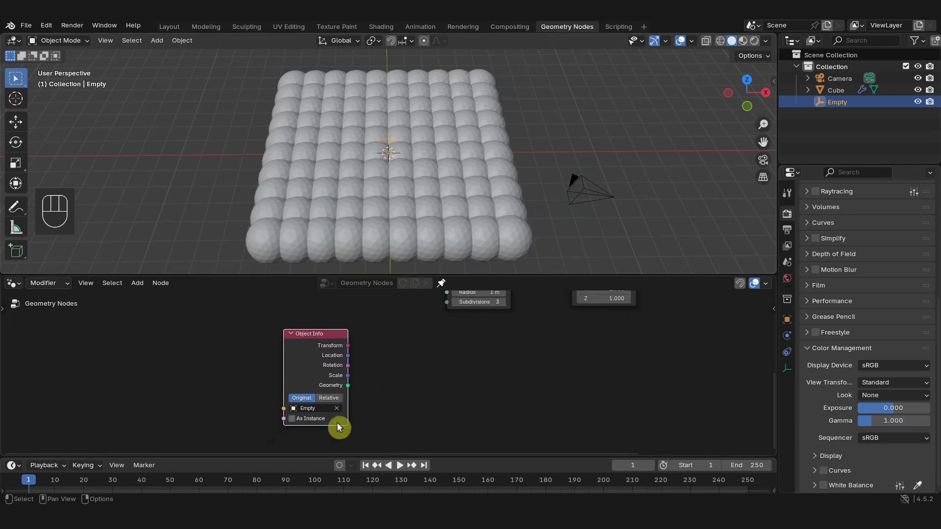
Step: Position the Object Info node below the Ico Sphere node and enable its As Instance option
scroll(482, 346, down, 3)
middle_drag(482, 347, 407, 372)
drag(289, 373, 340, 375)
scroll(514, 369, down, 1)
middle_drag(517, 370, 397, 397)
drag(222, 396, 218, 389)
middle_drag(335, 398, 401, 381)
scroll(458, 377, up, 2)
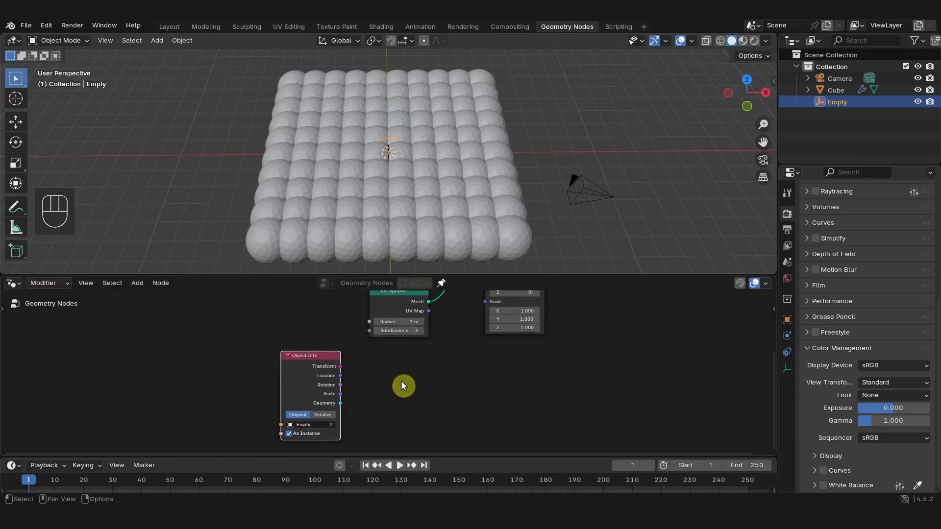
Step: Add a Geometry Proximity node and connect the Object Info's Geometry output to its Geometry input
key(shift+a)
click(397, 241)
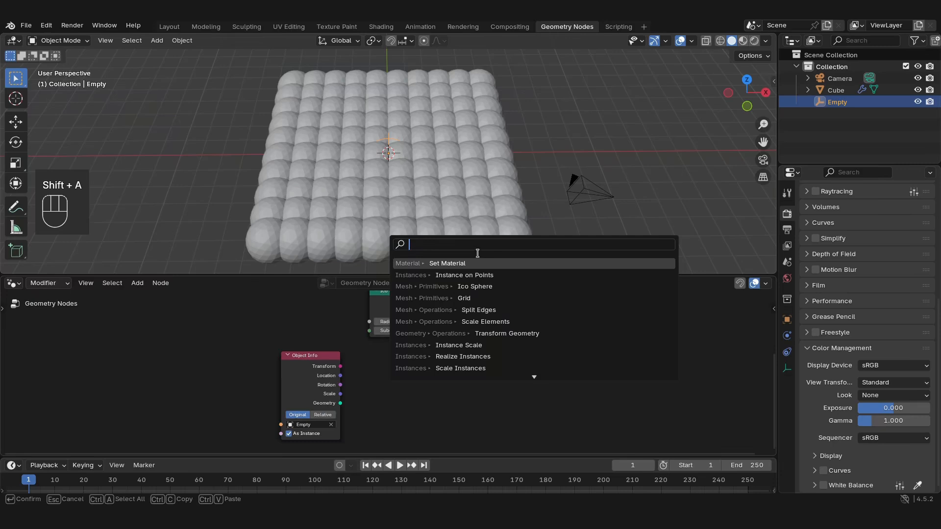
text(prox)
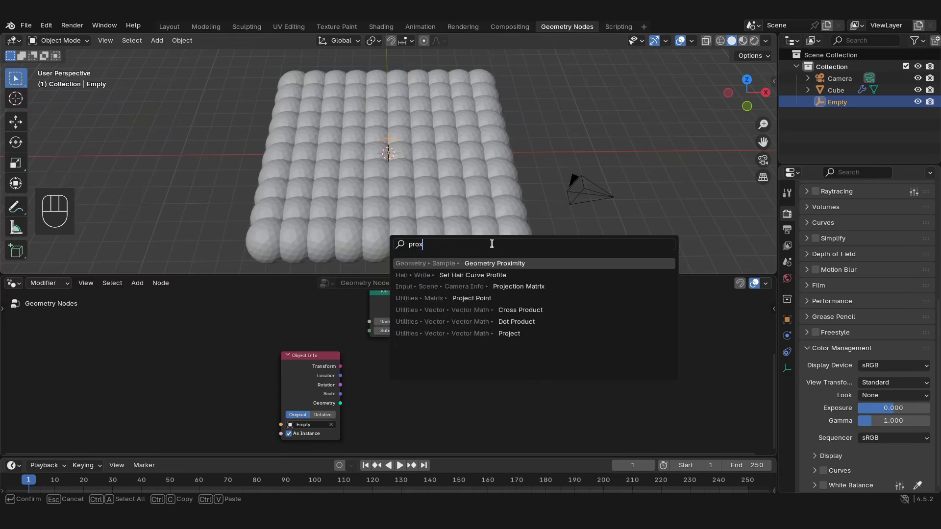
key(Return)
click(381, 355)
drag(340, 403, 382, 408)
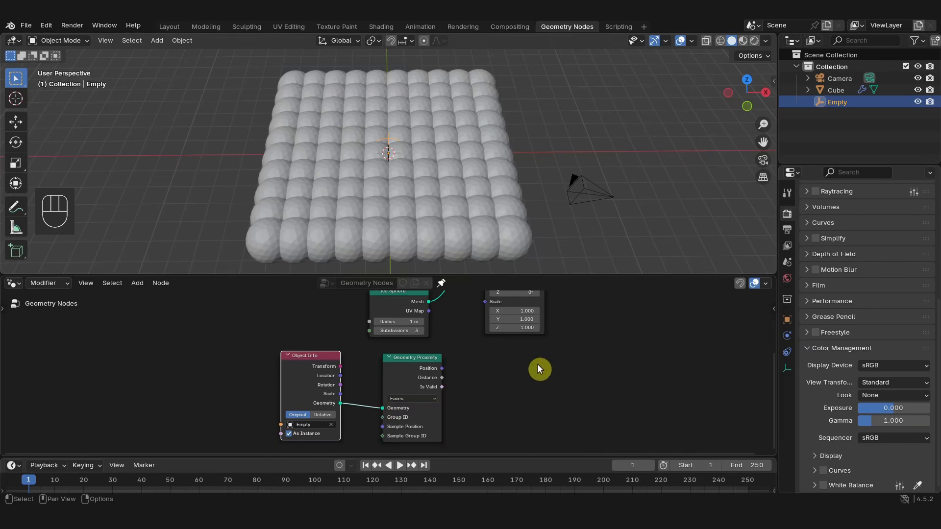
Step: Connect the Geometry Proximity's Distance output to the Scale input of Instance on Points
middle_drag(539, 367, 450, 371)
drag(354, 381, 399, 335)
middle_drag(348, 391, 417, 350)
scroll(417, 351, up, 3)
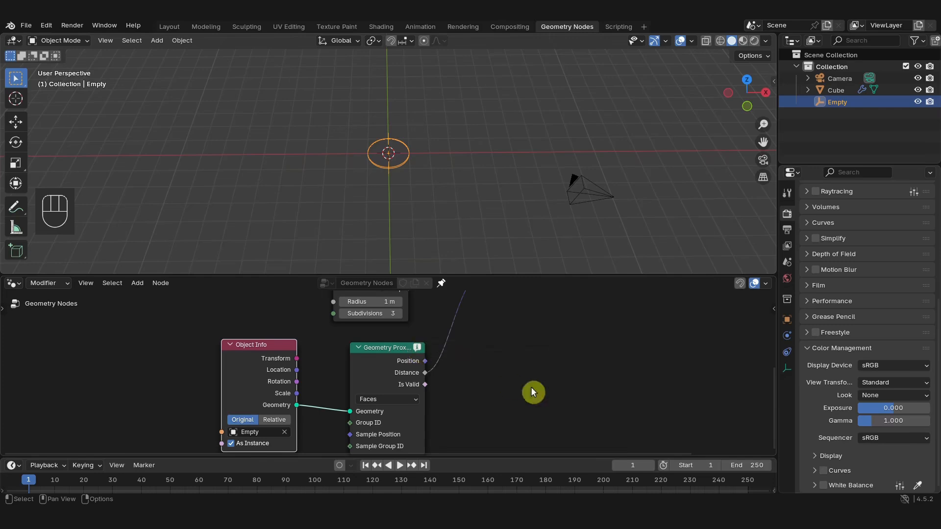
Step: Set Object Info to Relative with As Instance off, and set the Geometry Proximity target to Points
middle_drag(533, 392, 557, 365)
click(298, 395)
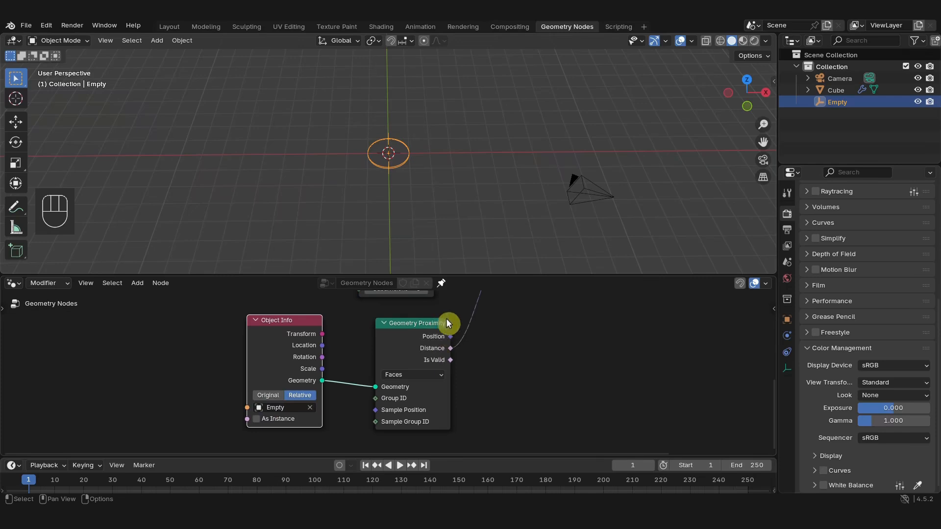
click(438, 375)
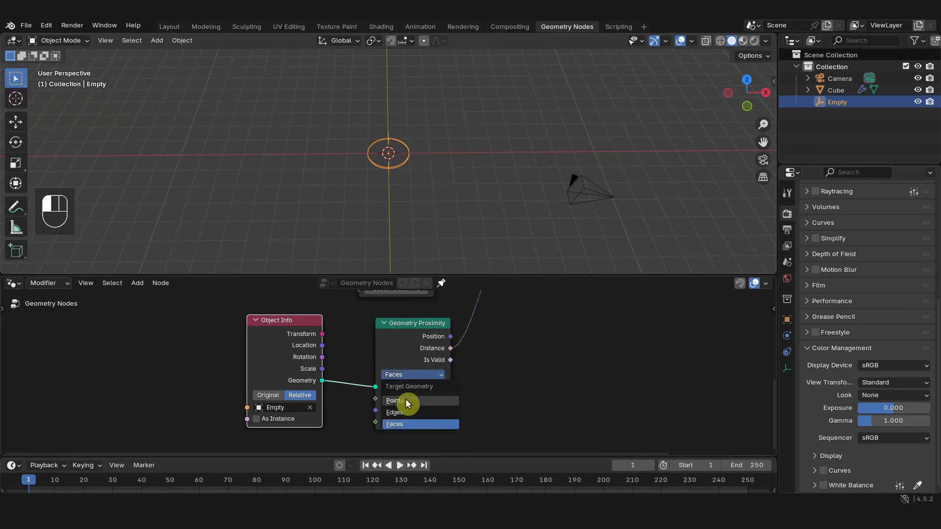
click(405, 399)
scroll(405, 398, down, 2)
mouse_move(475, 367)
middle_down()
mouse_move(435, 428)
mouse_move(479, 365)
mouse_move(470, 363)
middle_up()
scroll(355, 357, down, 4)
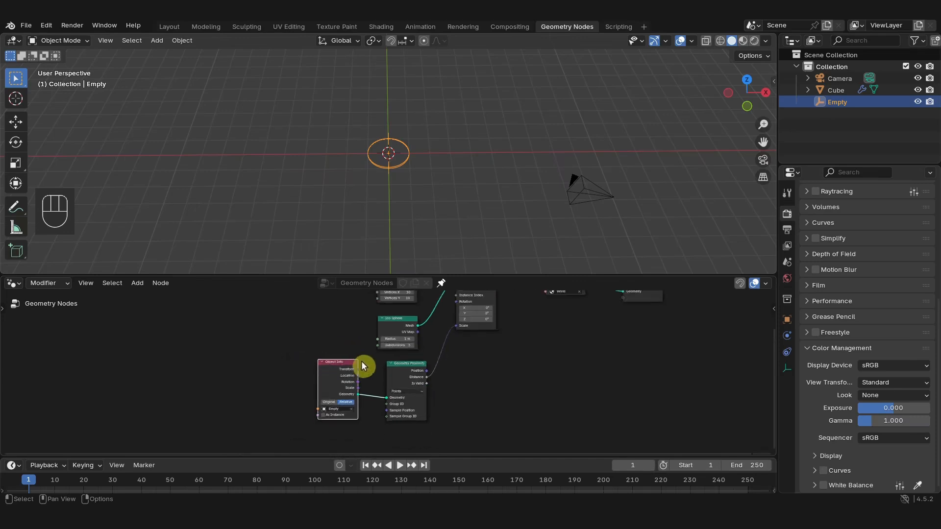
Step: Spread the nodes apart, moving Object Info and Geometry Proximity away from Instance on Points and the Ico Sphere upward
scroll(361, 362, down, 4)
middle_drag(360, 363, 406, 370)
scroll(406, 370, up, 1)
drag(339, 381, 436, 414)
key(g)
click(389, 420)
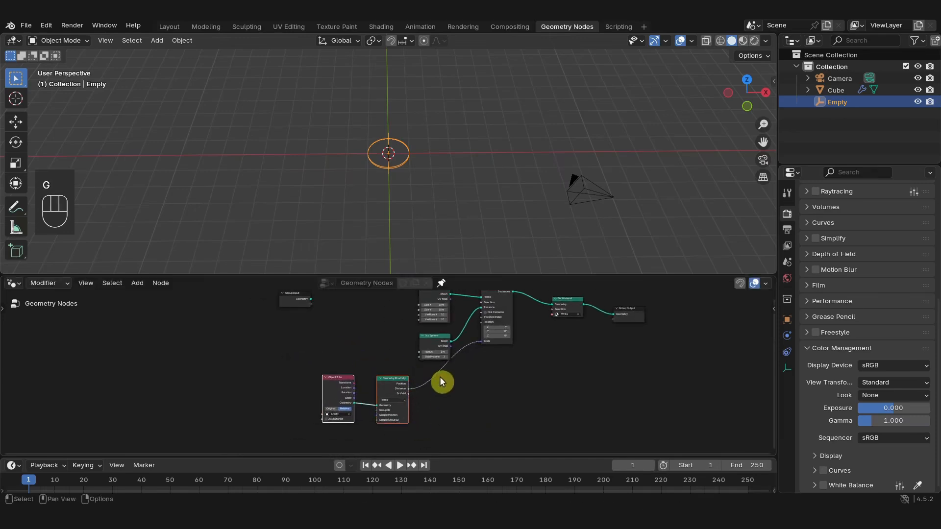
middle_drag(394, 330, 401, 380)
drag(401, 352, 433, 399)
key(g)
click(412, 366)
Step: Insert a Map Range node between the proximity Distance and the instance Scale, and set To Min to -0.5
middle_drag(441, 420, 396, 360)
scroll(396, 361, up, 4)
key(shift+a)
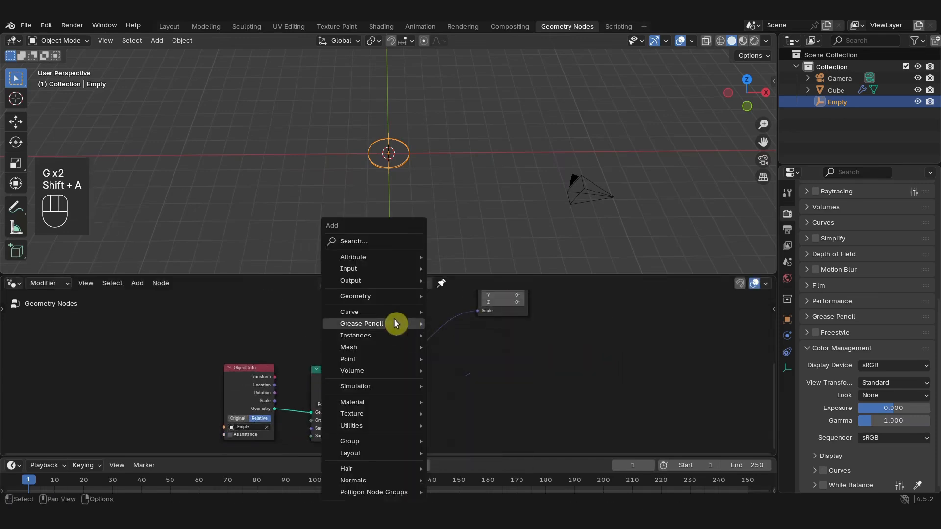
text(map)
key(Return)
click(399, 330)
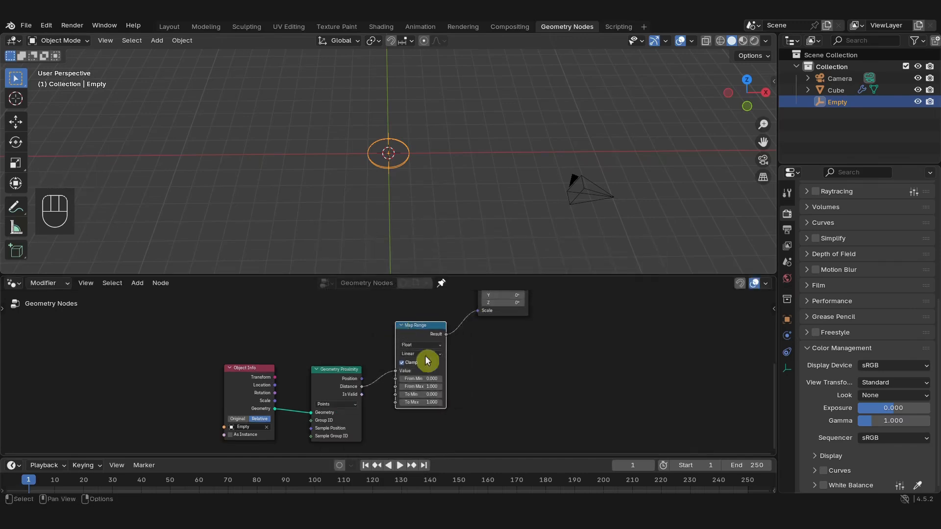
scroll(465, 408, up, 4)
drag(432, 413, 416, 402)
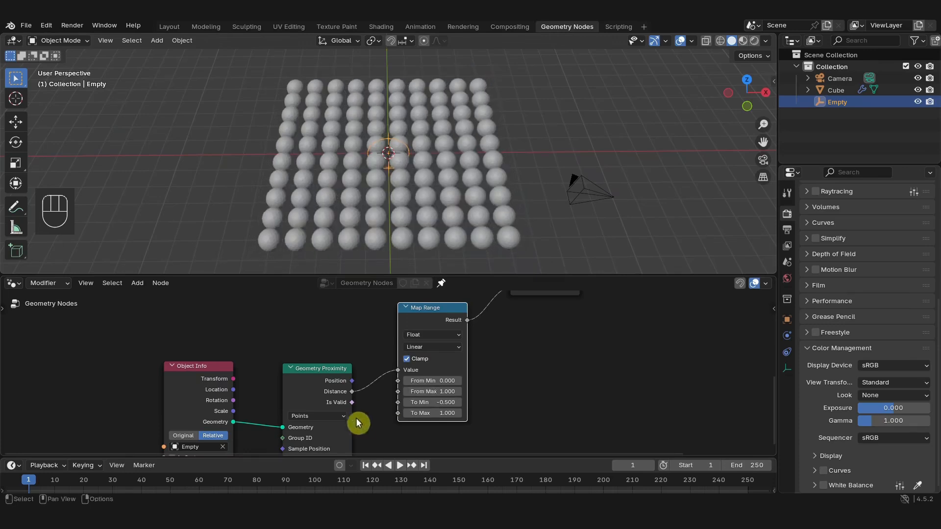
Step: Try Faces as the target geometry of the Geometry Proximity node
click(331, 415)
click(300, 462)
middle_drag(268, 357, 284, 336)
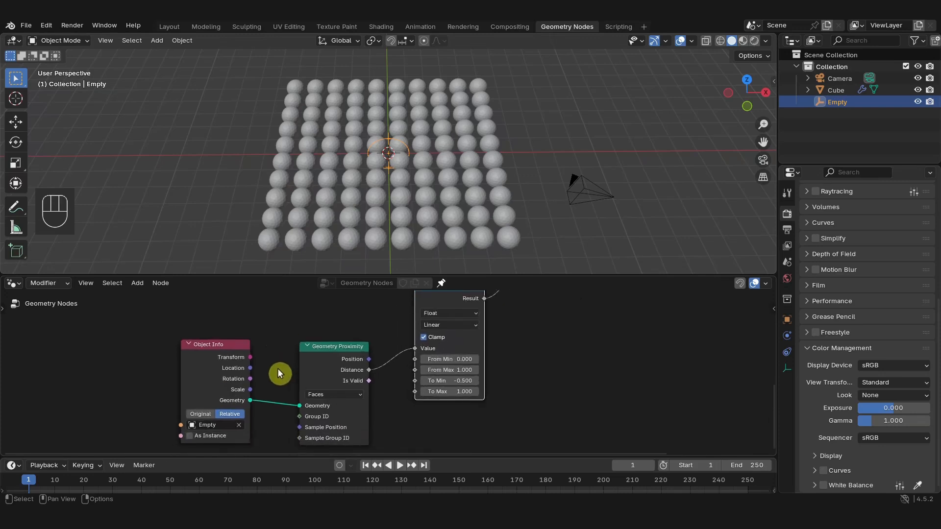
Step: Rewire Object Info's Location into the Geometry Proximity's Sample Position and set the target geometry to Points
drag(251, 367, 300, 407)
click(349, 394)
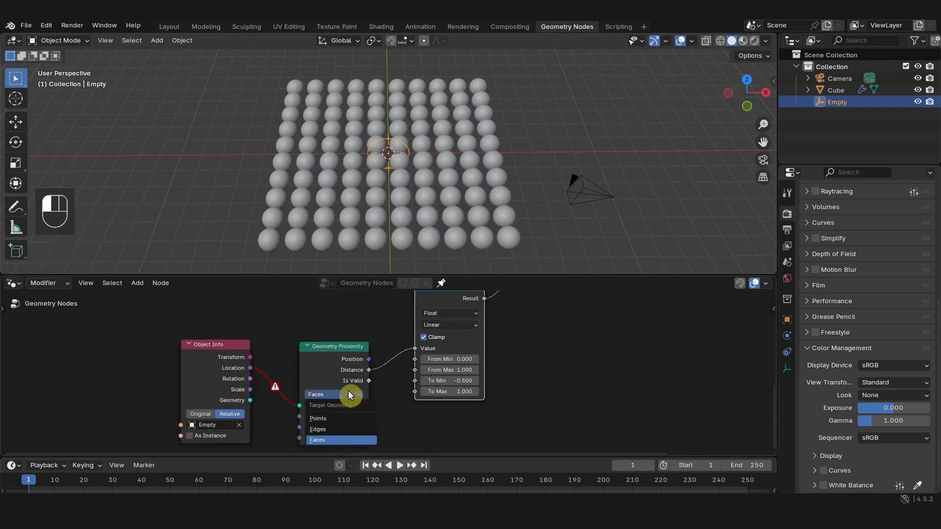
click(338, 421)
drag(299, 405, 316, 436)
Step: Move the Object Info node farther from Geometry Proximity to make room between them
scroll(415, 409, down, 2)
drag(321, 386, 338, 378)
middle_drag(297, 352, 409, 337)
drag(357, 368, 250, 369)
click(315, 355)
Step: Insert a Mesh Line node, with Location feeding its Start Location and its Mesh output feeding the Geometry Proximity's Geometry
key(shift+a)
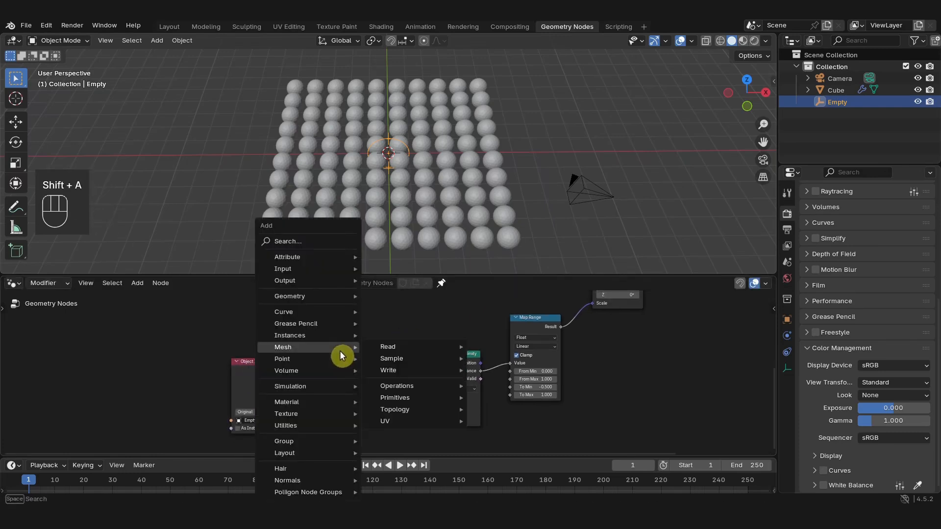
click(284, 237)
text(me)
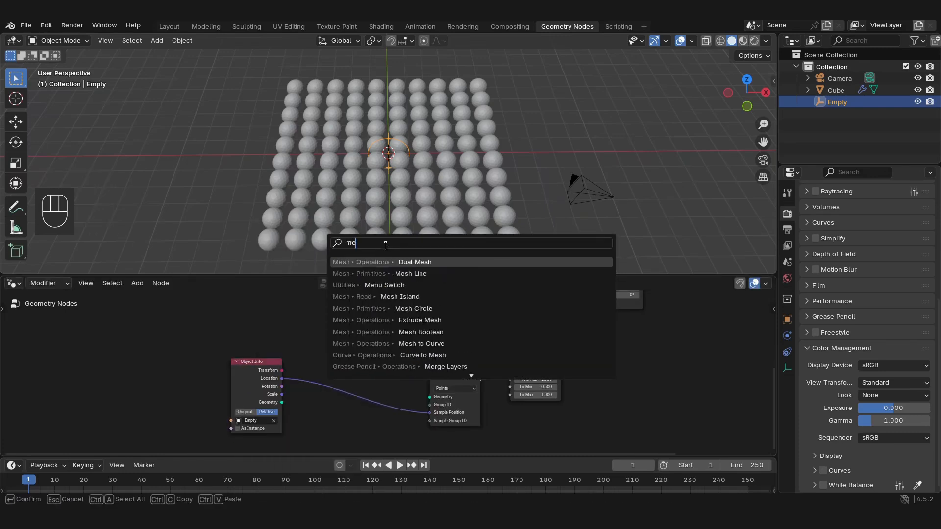
text(sh)
key(Down)
key(Return)
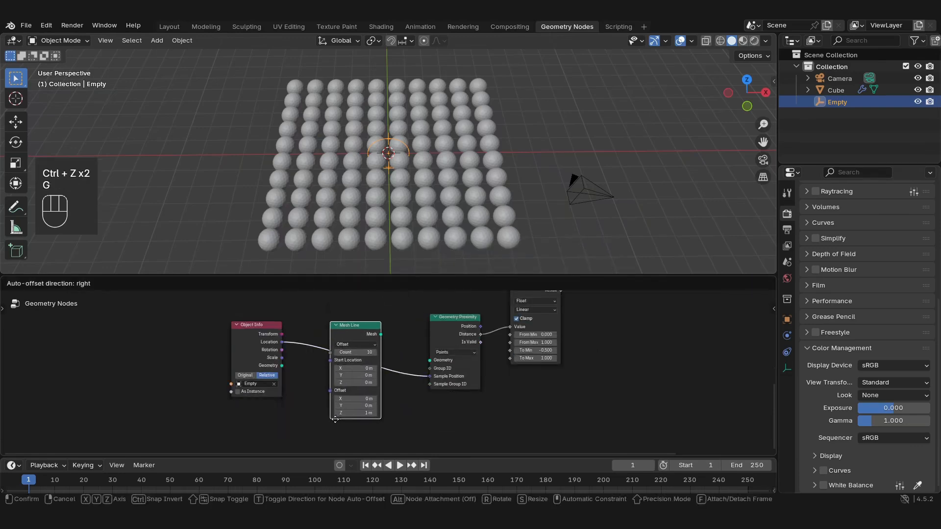
click(358, 374)
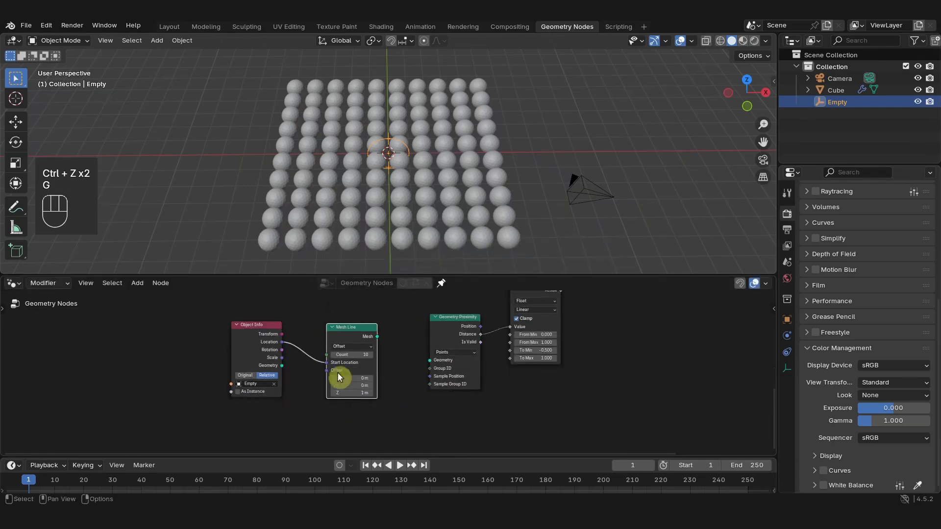
drag(377, 336, 424, 359)
Step: Tidy the Object Info and Mesh Line nodes into a row ahead of Geometry Proximity
mouse_move(245, 339)
mouse_down()
mouse_move(225, 363)
mouse_move(229, 347)
mouse_move(252, 345)
mouse_up()
mouse_move(358, 337)
mouse_down()
mouse_move(353, 346)
mouse_move(366, 338)
mouse_up()
scroll(390, 330, down, 4)
middle_drag(337, 362, 337, 358)
scroll(293, 347, up, 4)
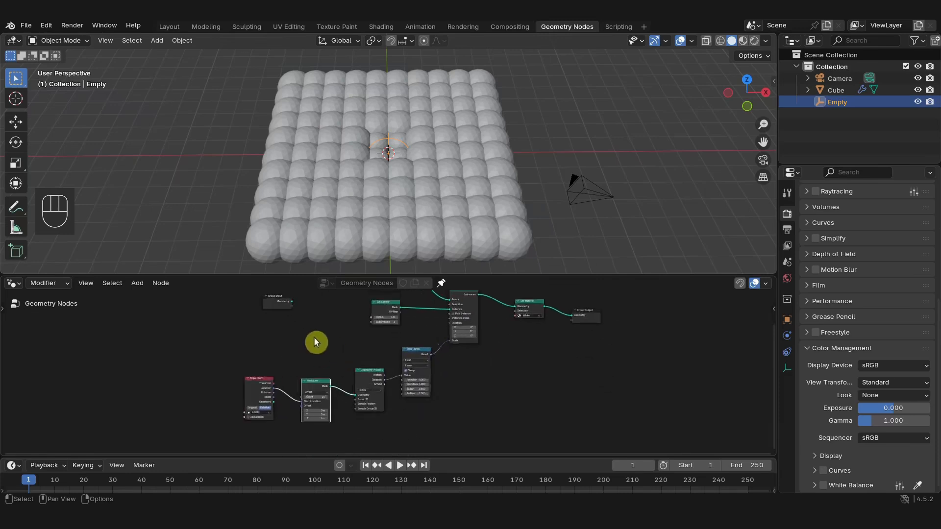
middle_drag(274, 350, 293, 325)
drag(317, 358, 321, 359)
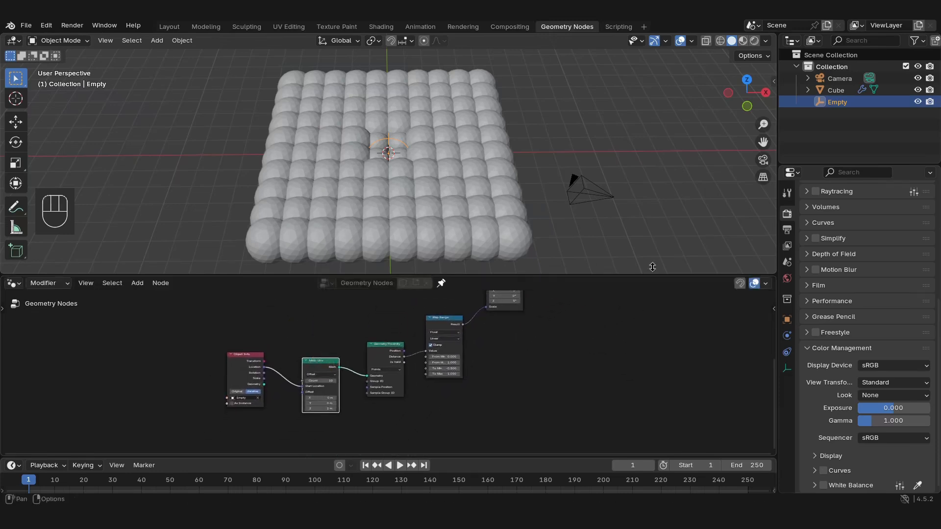
drag(319, 361, 315, 355)
Step: Set the Mesh Line's count to 1
middle_drag(349, 330, 337, 437)
middle_drag(358, 403, 385, 272)
scroll(388, 147, up, 3)
scroll(395, 151, down, 2)
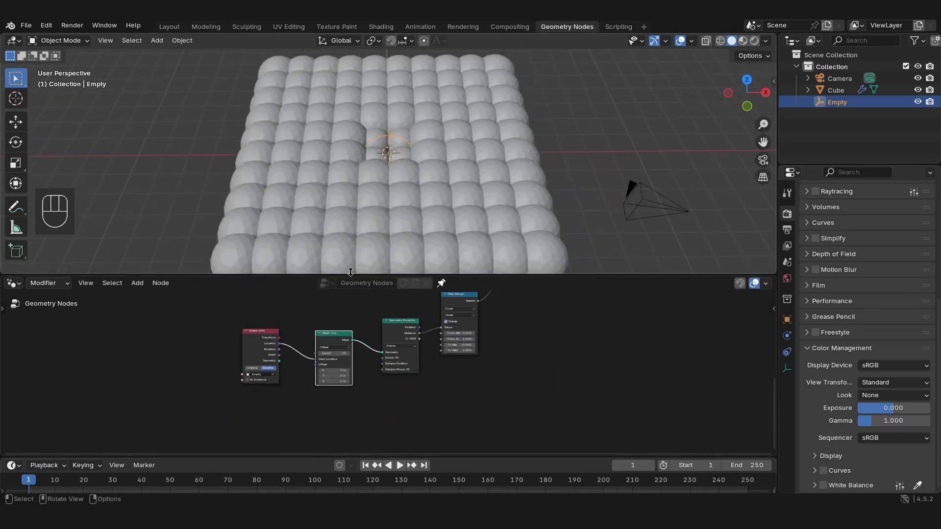
scroll(305, 351, up, 4)
drag(284, 333, 259, 332)
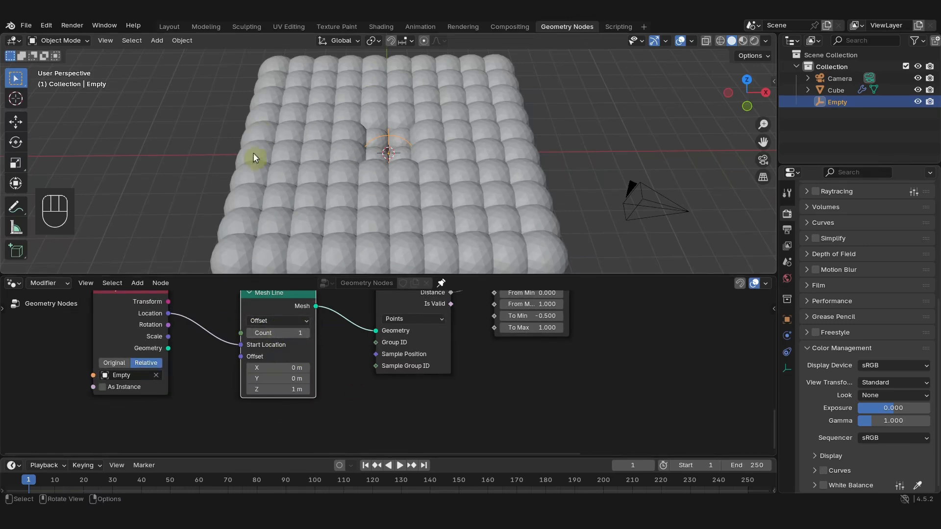
Step: Set the Map Range node's From Max to 3.9 and To Max to 0.6
middle_drag(439, 400, 346, 433)
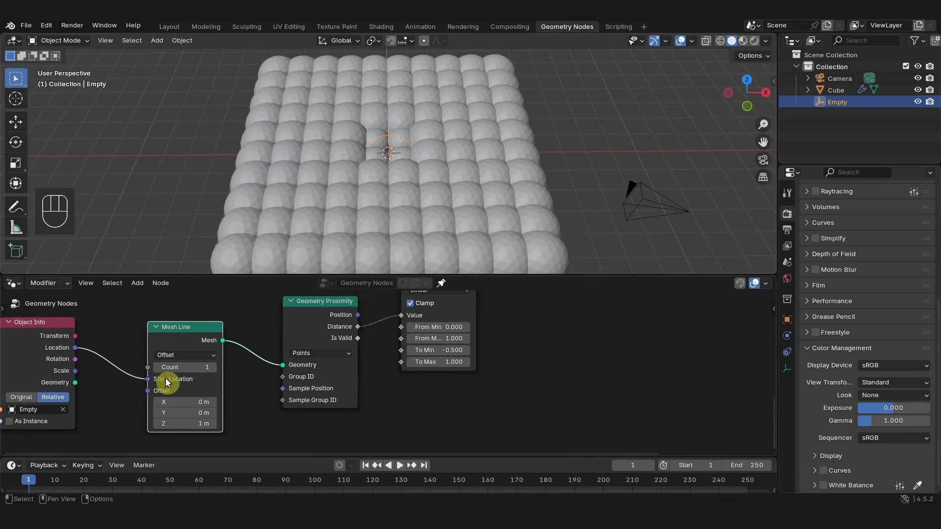
mouse_move(167, 383)
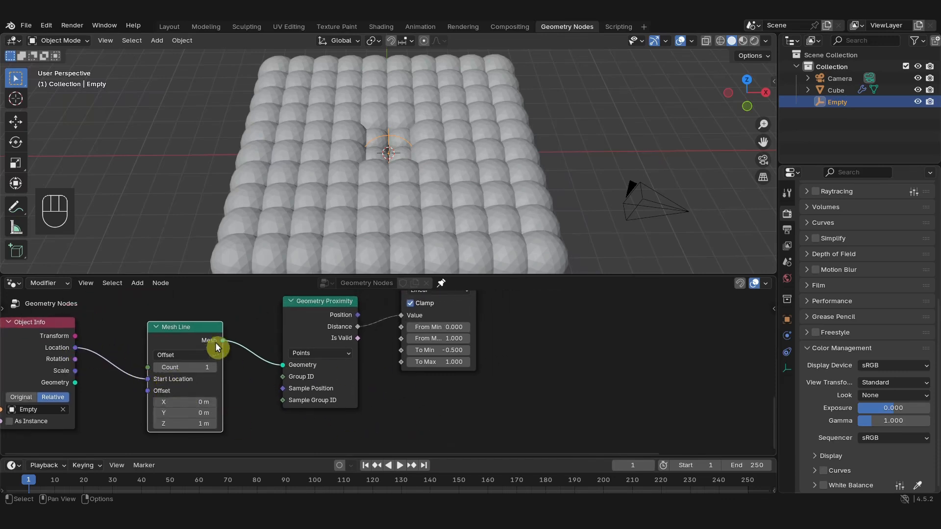
drag(441, 362, 466, 338)
middle_drag(508, 329, 441, 386)
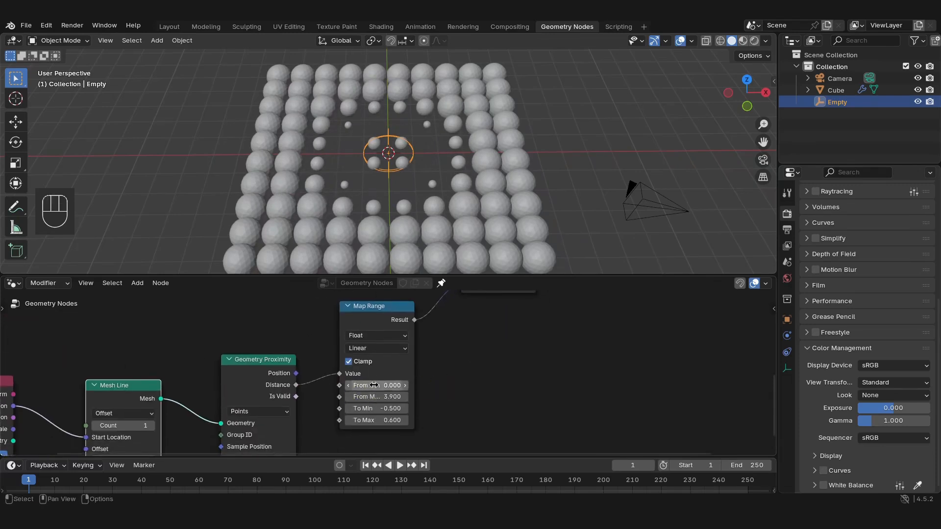
Step: Widen the Map Range node and set its To Max to 0.5 and From Min to 2
drag(414, 378, 450, 378)
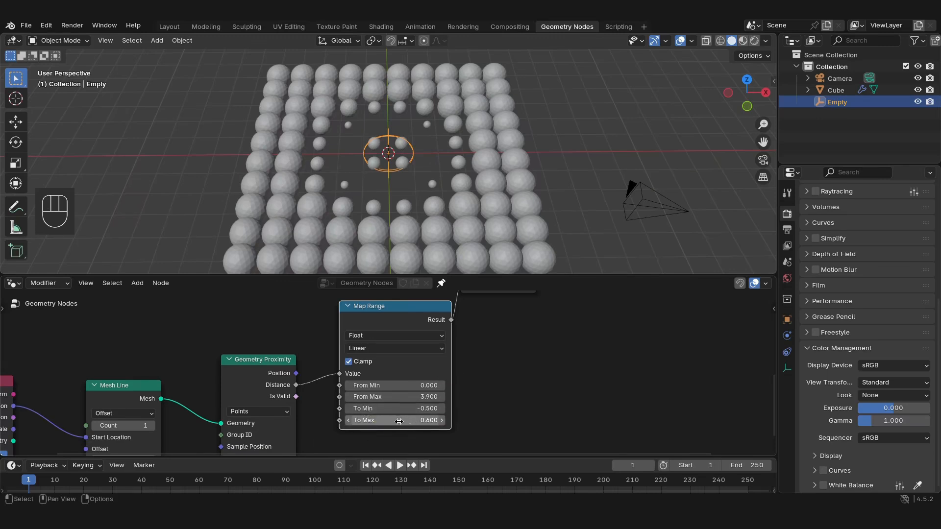
mouse_move(399, 422)
mouse_down()
mouse_move(426, 422)
mouse_move(387, 421)
mouse_move(400, 422)
mouse_up()
mouse_move(400, 385)
mouse_down()
mouse_move(437, 386)
mouse_move(401, 383)
mouse_up()
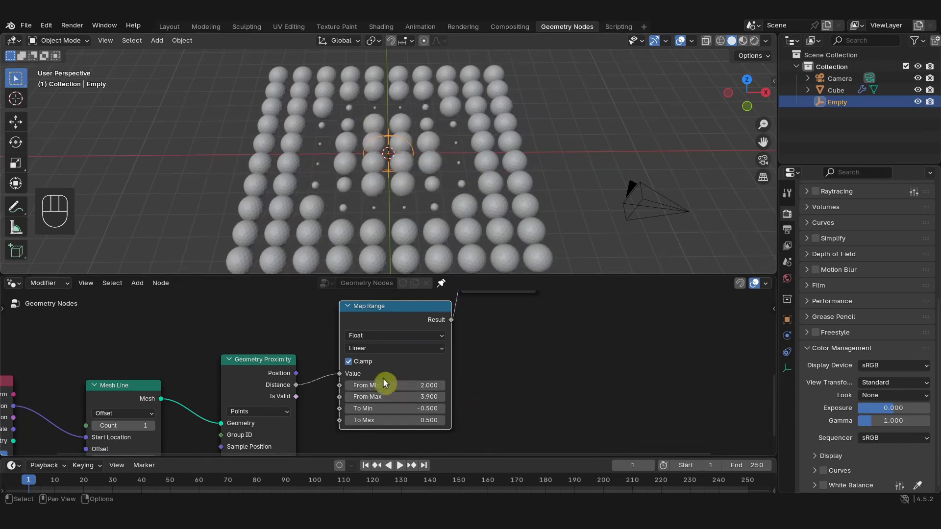
Step: Test the scaling from the top view by moving the empty across the sphere grid, then cancel the move
key(KP_7)
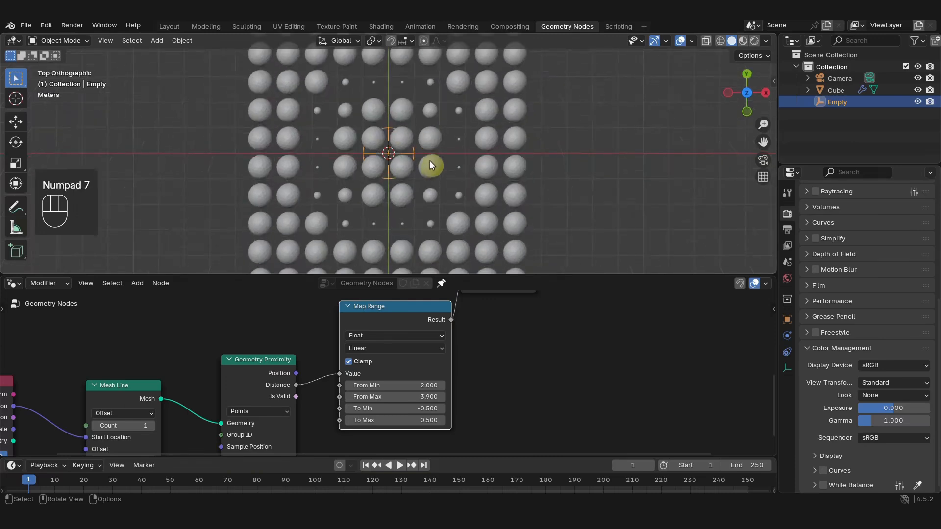
key(g)
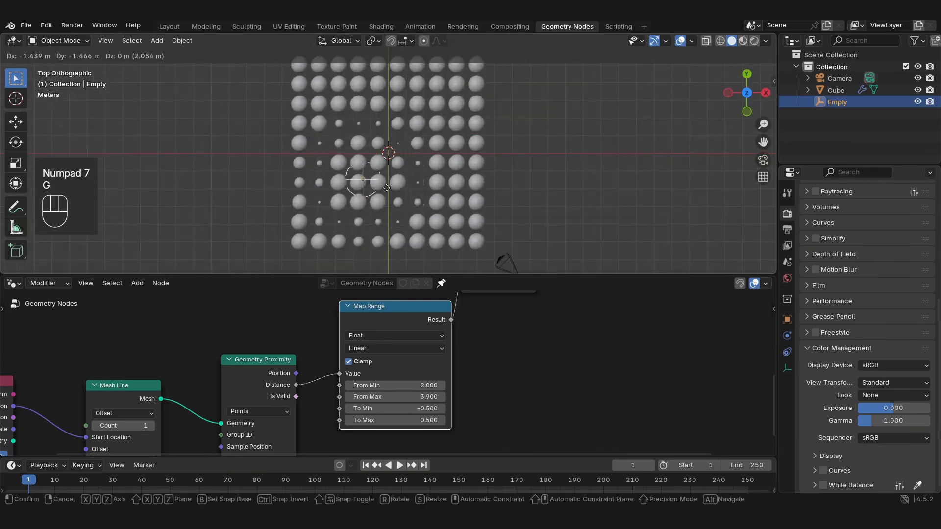
right_click(396, 157)
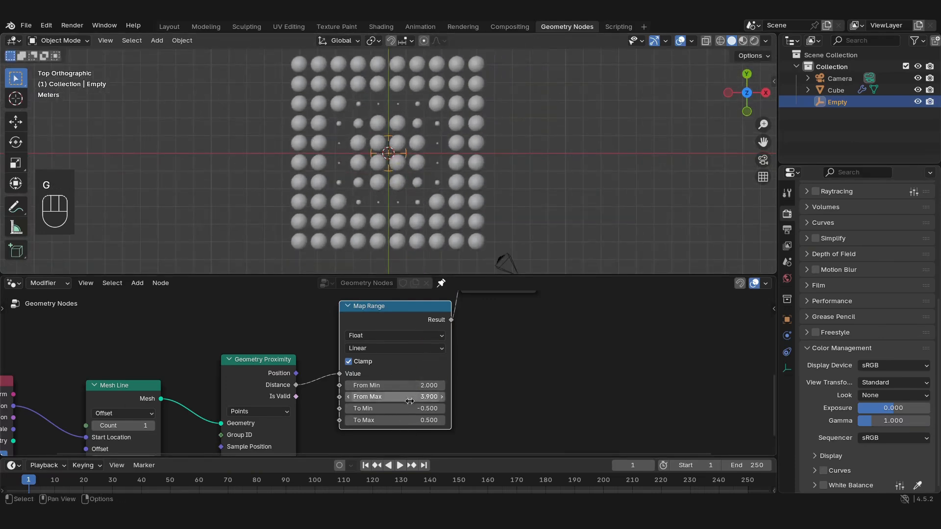
Step: Set the Map Range's From Min to -2, keeping From Max at 3.9
drag(413, 386, 336, 385)
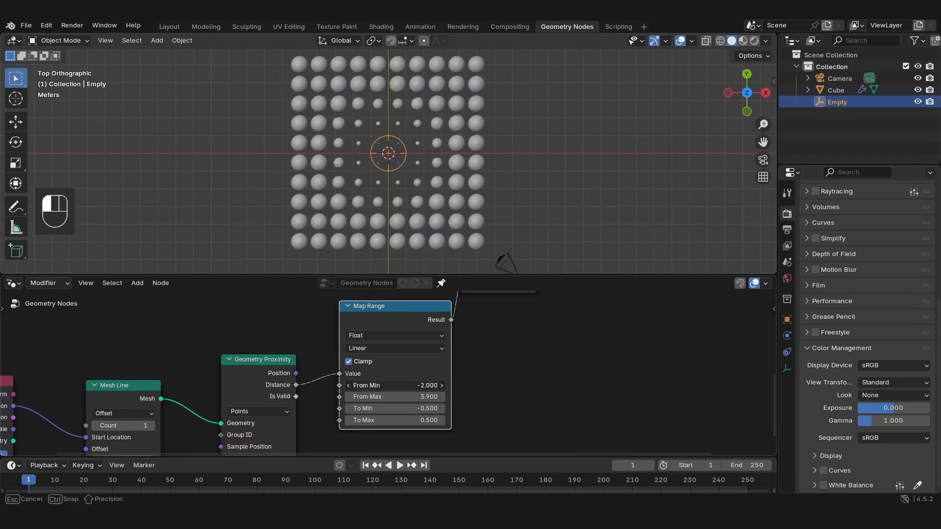
drag(306, 385, 304, 385)
mouse_move(414, 397)
mouse_down()
mouse_move(529, 397)
mouse_move(413, 397)
mouse_up()
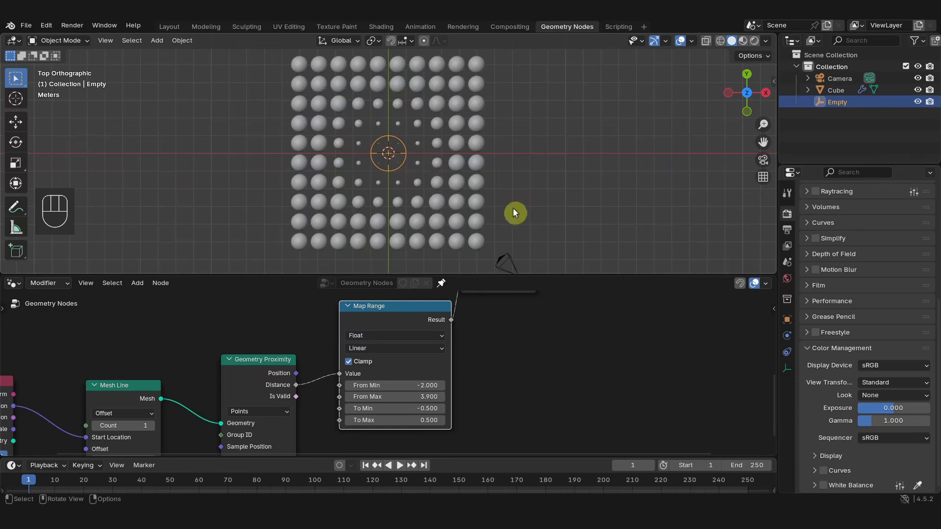
Step: Set the Map Range's From Max to 56.1, To Min to 0 and To Max to 0.4
middle_drag(471, 373, 528, 317)
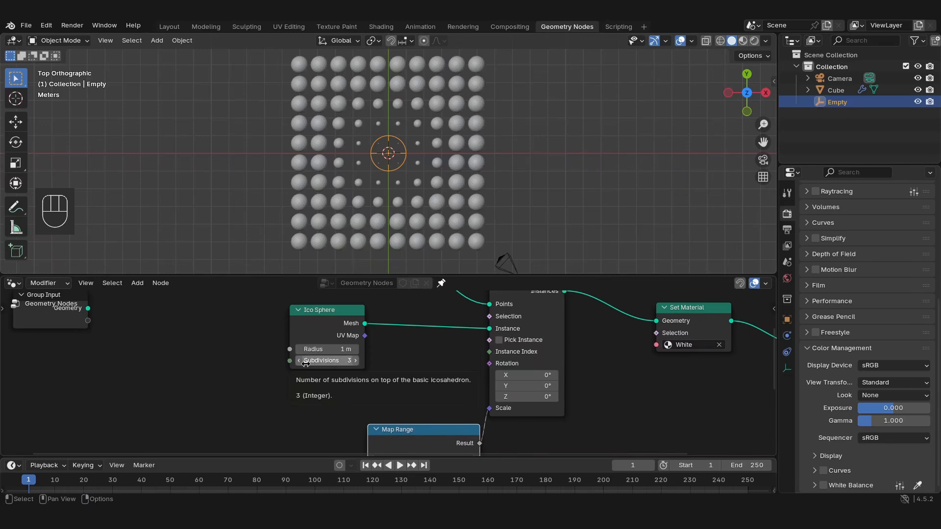
scroll(343, 354, down, 1)
middle_drag(466, 441, 474, 350)
middle_drag(495, 384, 482, 353)
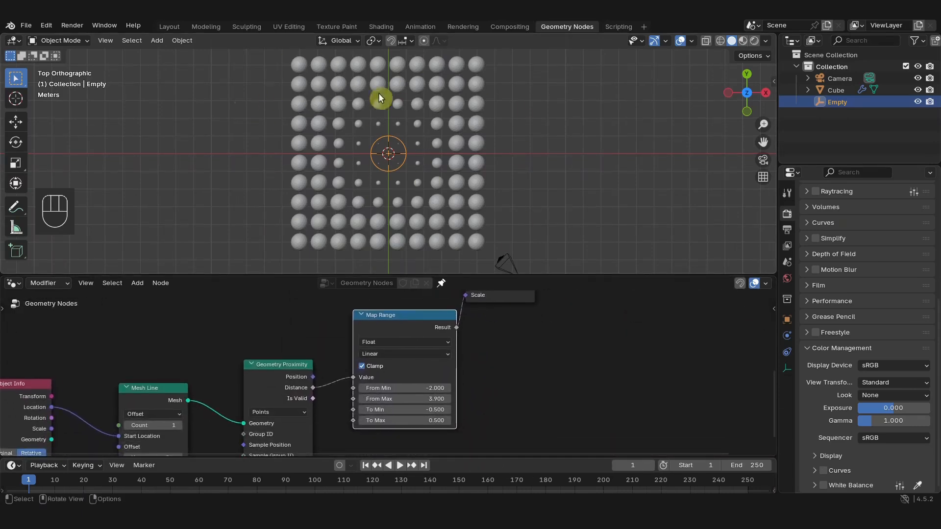
drag(407, 388, 436, 398)
mouse_move(404, 420)
mouse_down()
mouse_move(426, 420)
mouse_move(398, 409)
mouse_move(410, 409)
mouse_up()
drag(407, 420, 403, 388)
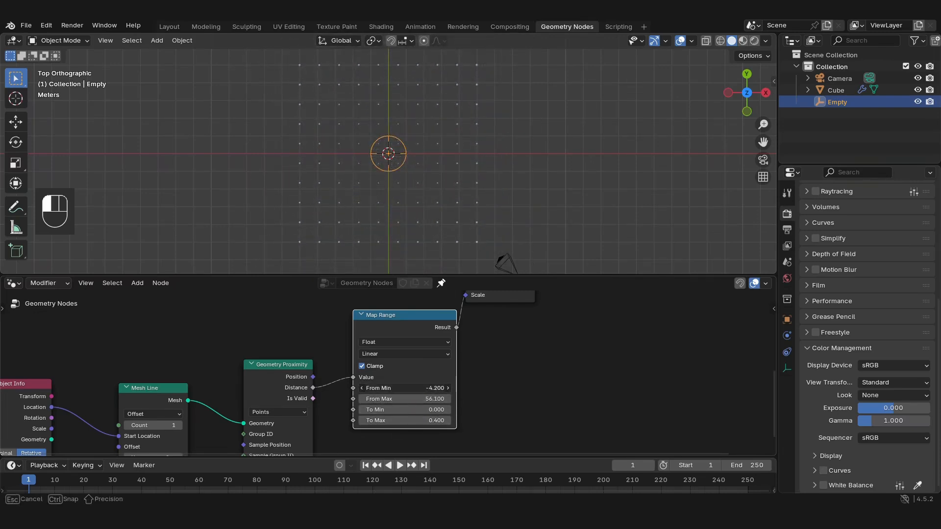
Step: Set the Map Range's To Max to 3.8, From Max to 50 and From Min to 7.1
click(433, 377)
drag(426, 420, 444, 421)
drag(427, 399, 443, 399)
mouse_move(426, 388)
mouse_down()
mouse_move(446, 388)
mouse_move(422, 398)
mouse_move(434, 398)
mouse_up()
click(433, 398)
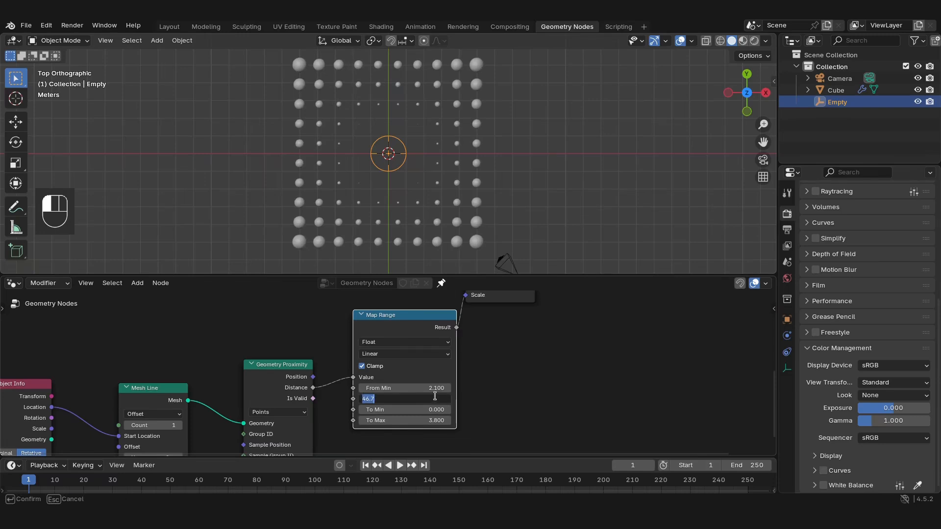
text(50)
key(Return)
mouse_move(433, 388)
mouse_down()
mouse_move(443, 388)
mouse_move(428, 389)
mouse_up()
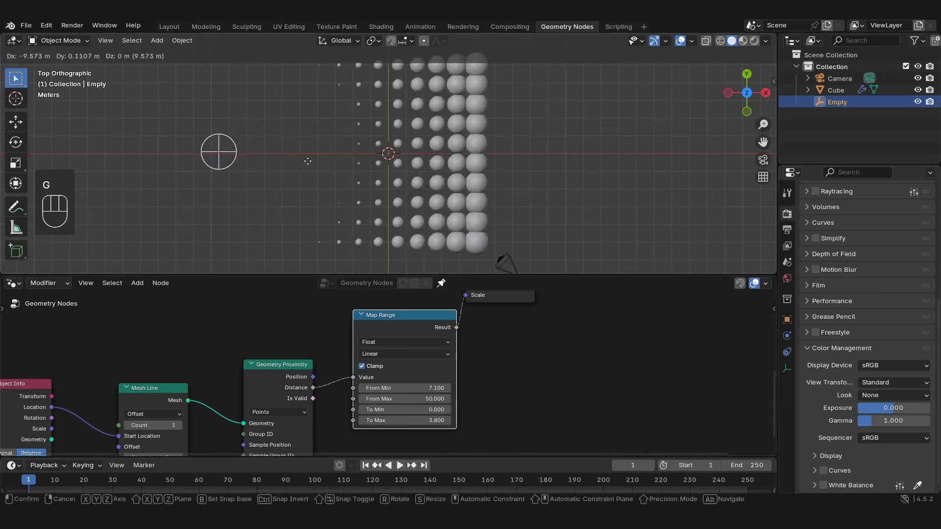
Step: Preview the wider distance range by moving the empty far out along negative X, cancelling each move
right_click(282, 162)
key(g)
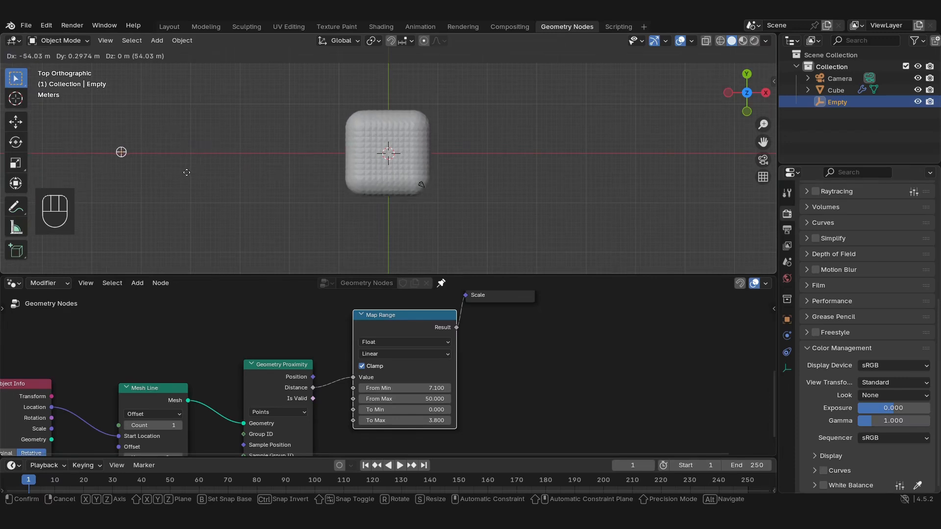
right_click(297, 233)
Step: Set the Map Range's From Max to 20
scroll(435, 380, up, 2)
click(417, 414)
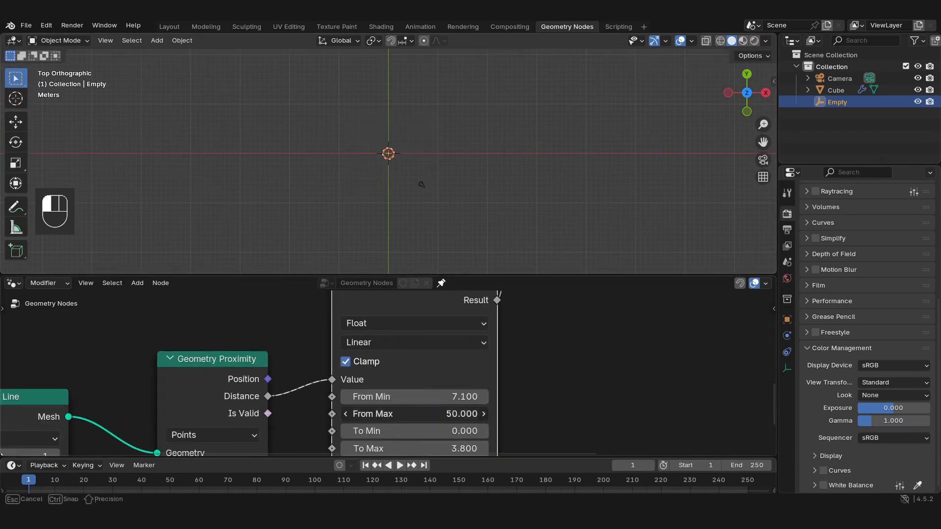
text(20)
key(Return)
Step: Preview the shortened distance range by moving the empty toward negative X, cancelling each move
scroll(406, 186, up, 5)
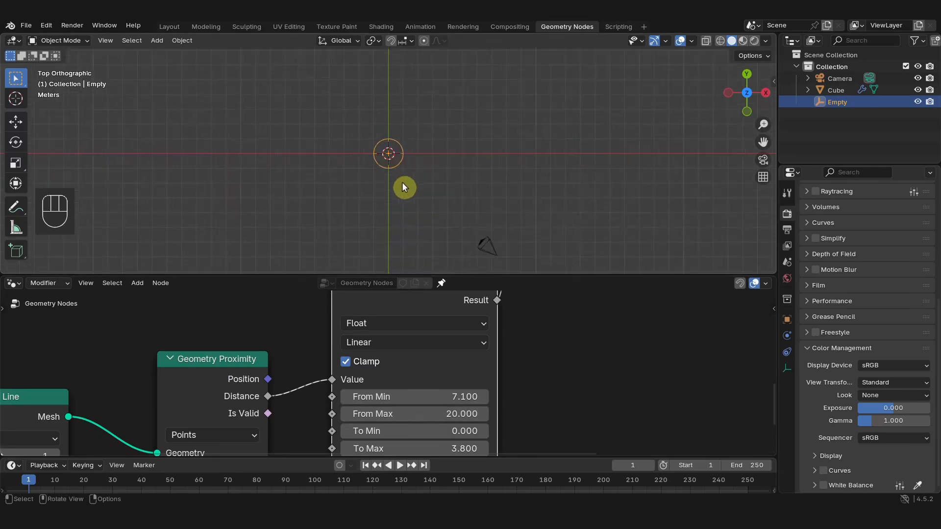
key(g)
right_click(173, 190)
key(g)
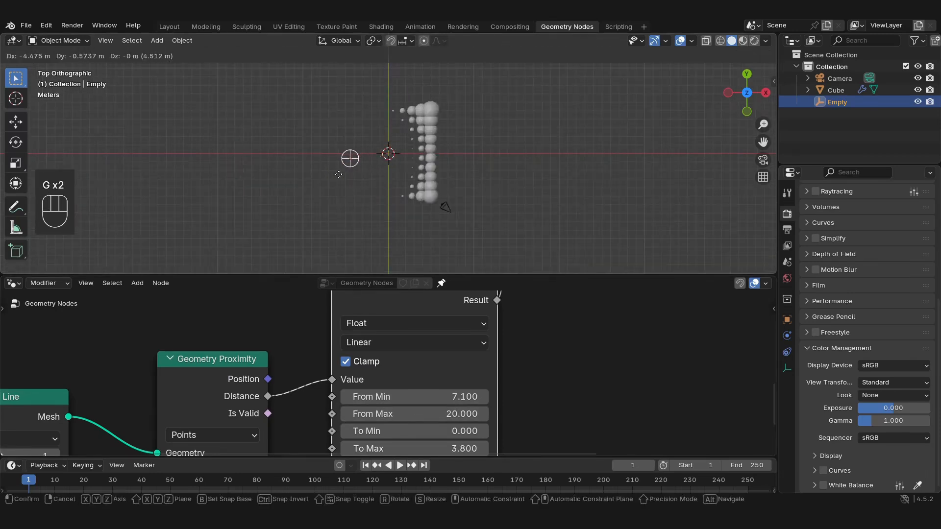
right_click(204, 181)
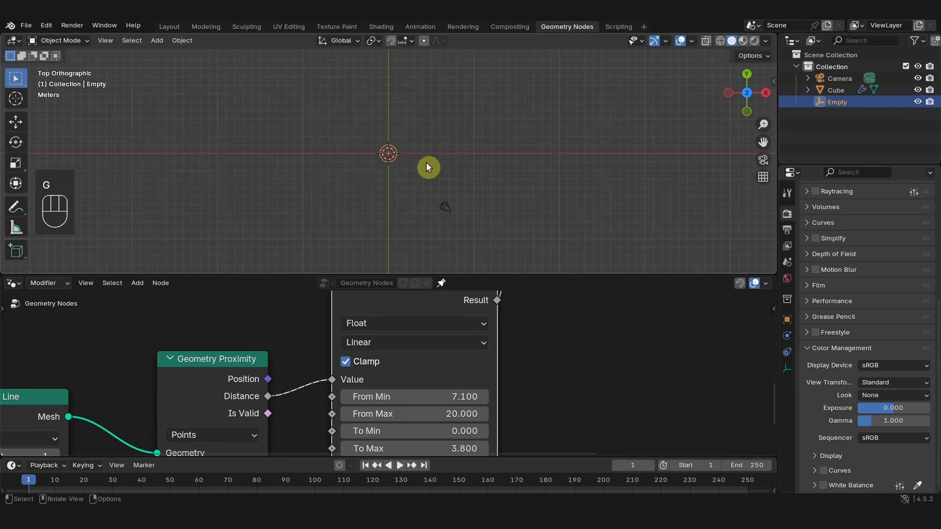
Step: Lock the empty's Z location
middle_drag(432, 147, 368, 129)
key(n)
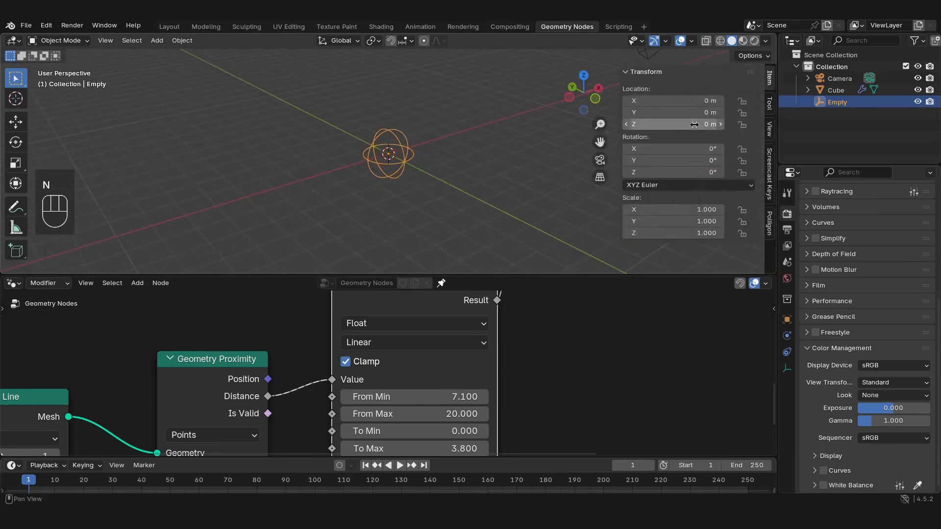
click(744, 125)
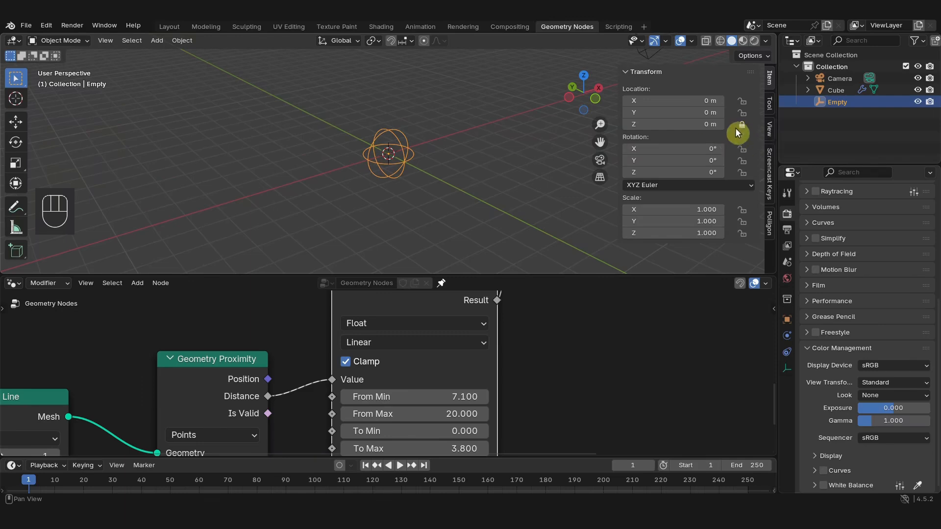
Step: Move the Z-locked empty within the grid plane to about X 2.9 m, Y 3.5 m
key(g)
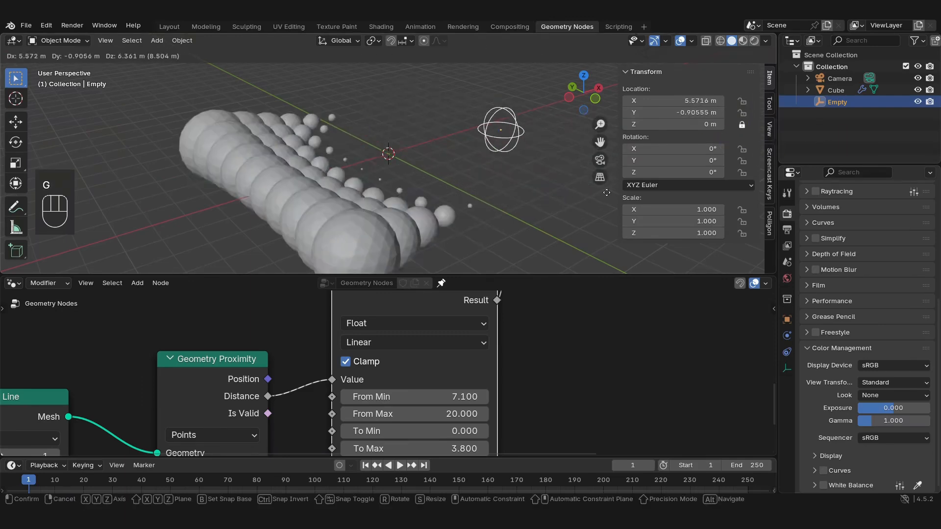
click(448, 165)
middle_drag(447, 165, 331, 235)
key(g)
right_click(314, 196)
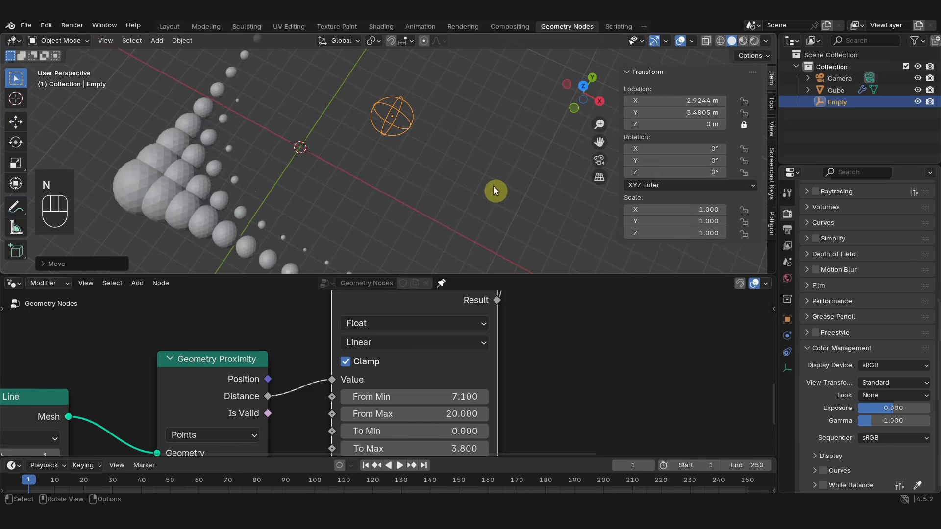
Step: From the top view, move the empty beyond the grid's negative X side, to about X -11.4 m
key(n)
scroll(307, 169, down, 4)
key(KP_7)
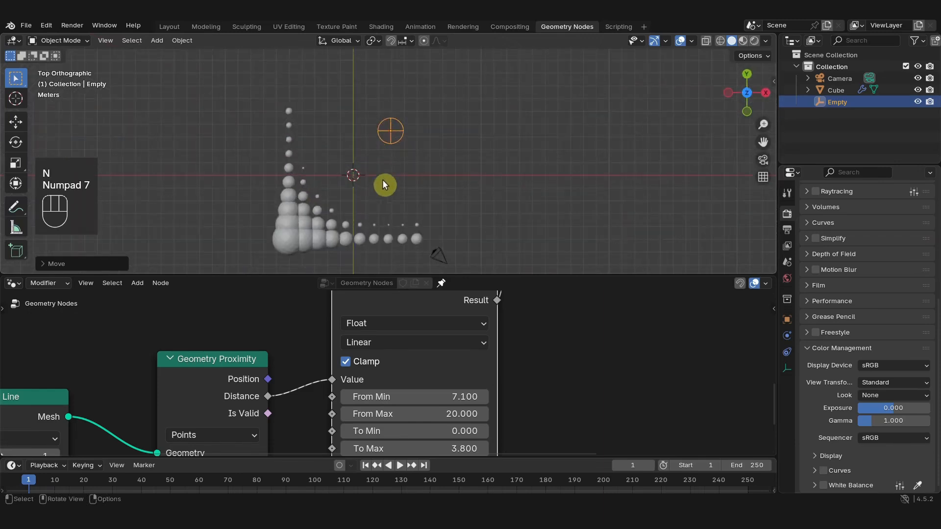
key(g)
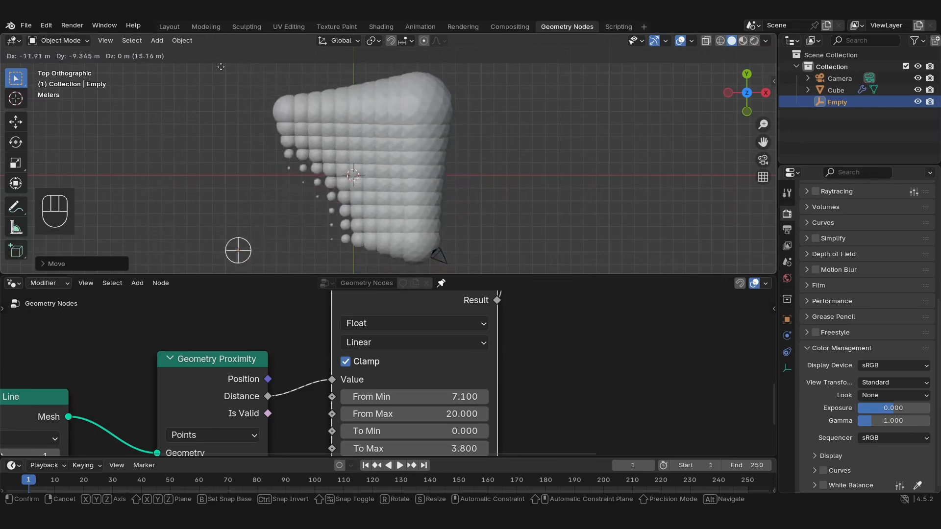
click(201, 217)
key(g)
click(203, 213)
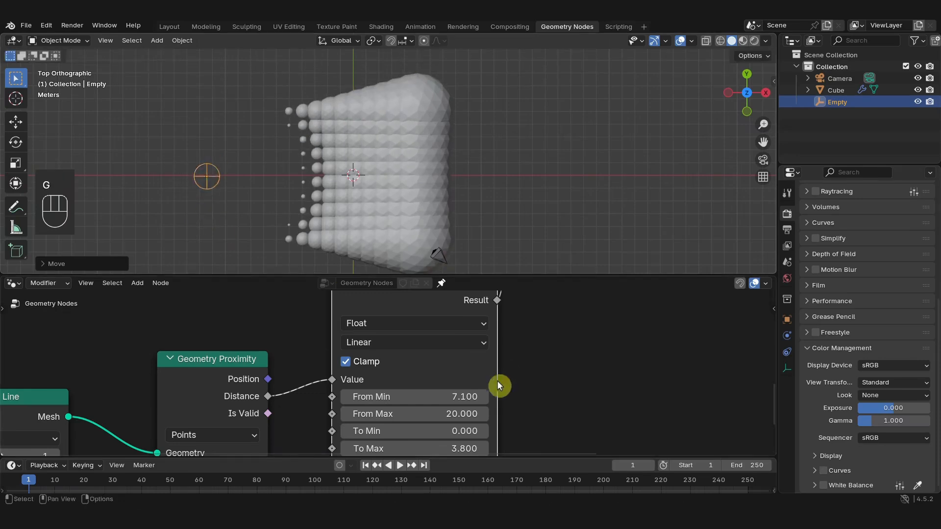
Step: Set the Map Range's To Max to 0.8 and test the sphere sizes by moving the empty
scroll(444, 445, down, 1)
drag(445, 446, 402, 446)
key(g)
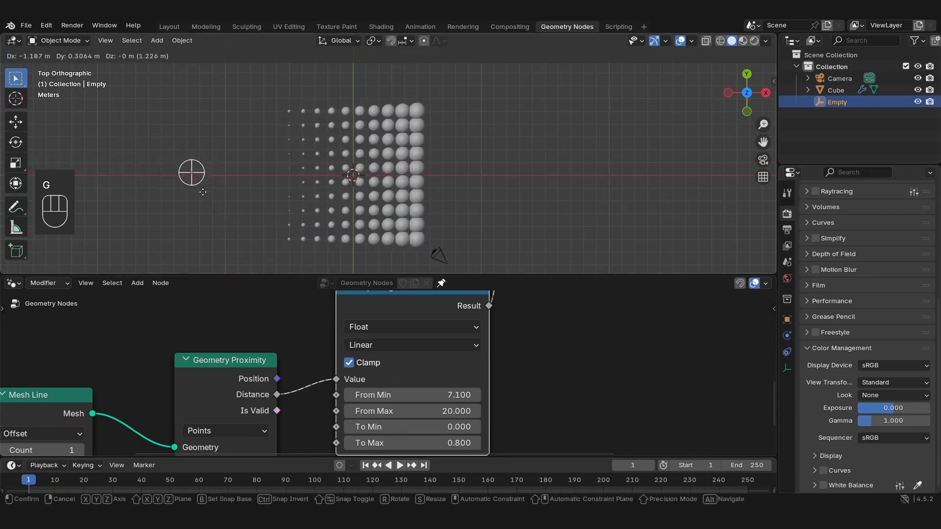
click(224, 196)
Step: Switch the viewport to Rendered shading and preview the white sphere swipe by moving the empty
click(755, 41)
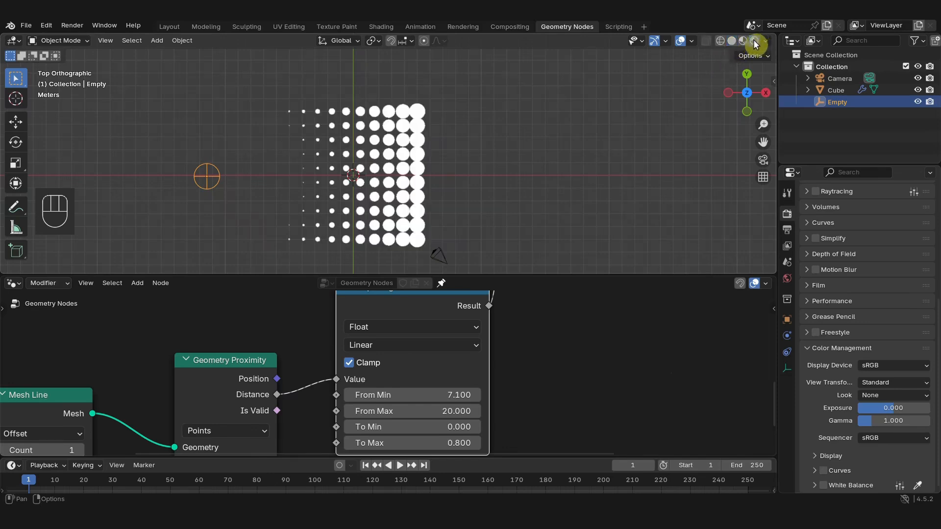
key(g)
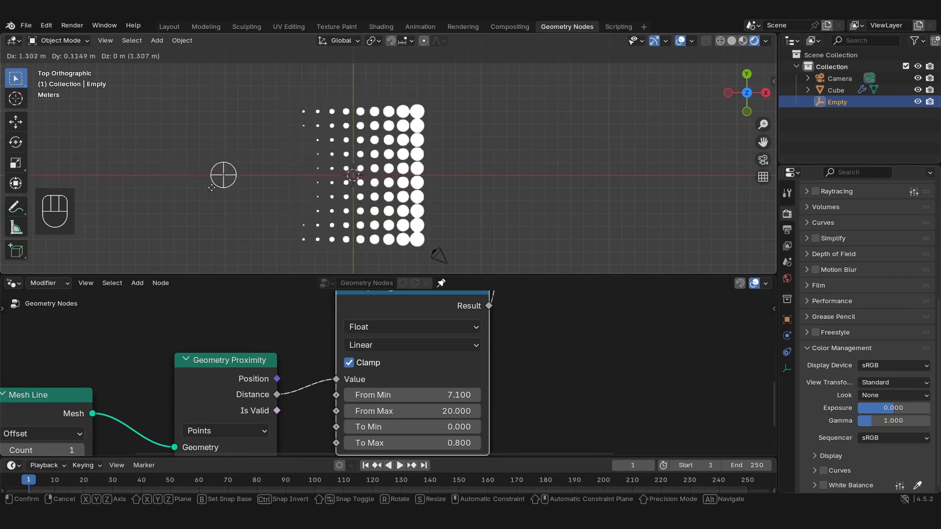
click(226, 195)
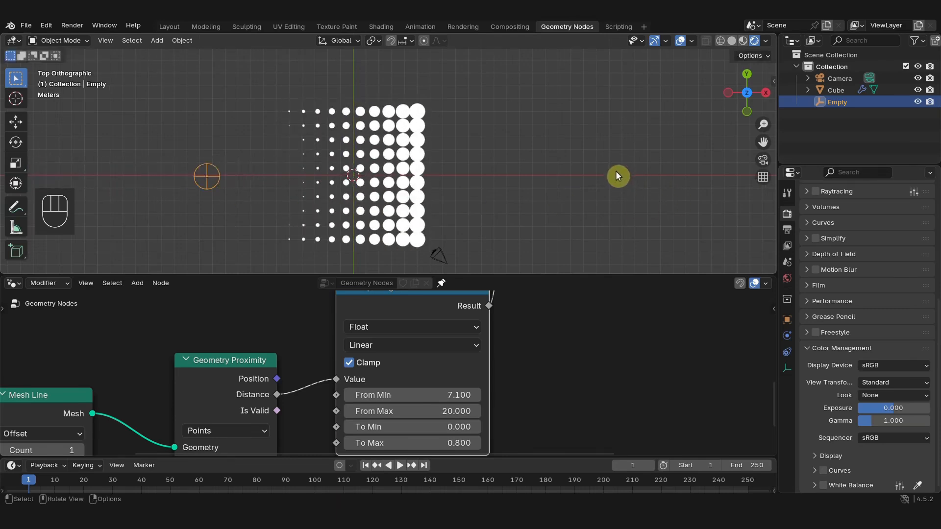
Step: Set the empty's X and Y location to 0 m
key(n)
drag(674, 100, 674, 101)
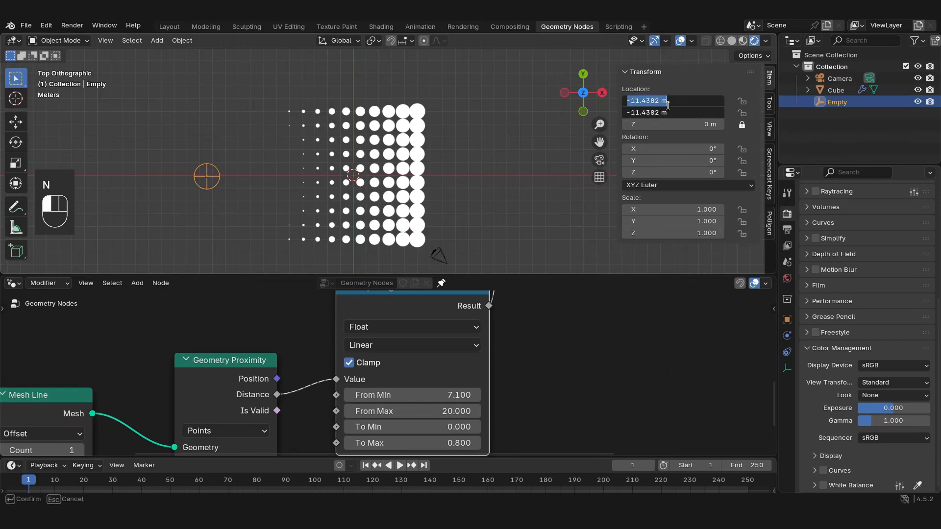
text(0)
key(Return)
key(n)
Step: Enlarge the timeline and insert a single keyframe on the empty's X location at frame 1
drag(314, 447, 176, 422)
key(n)
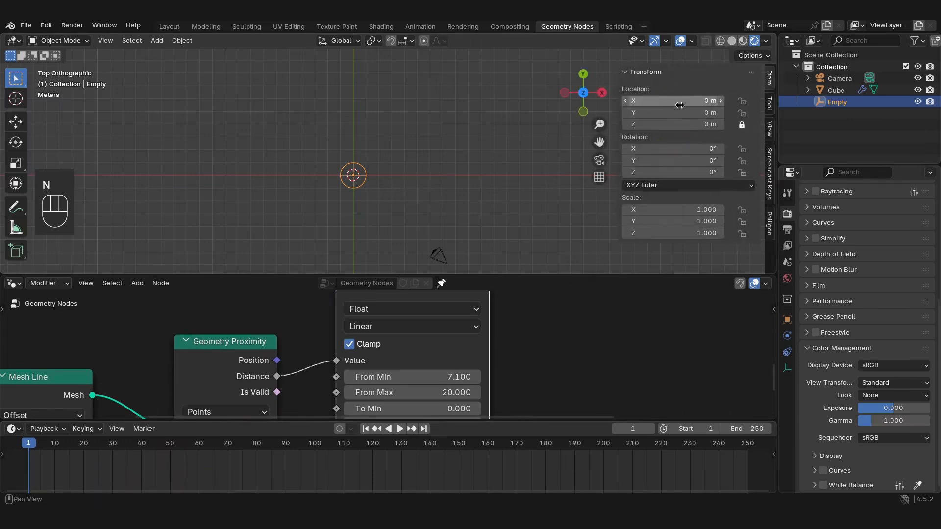
right_click(654, 102)
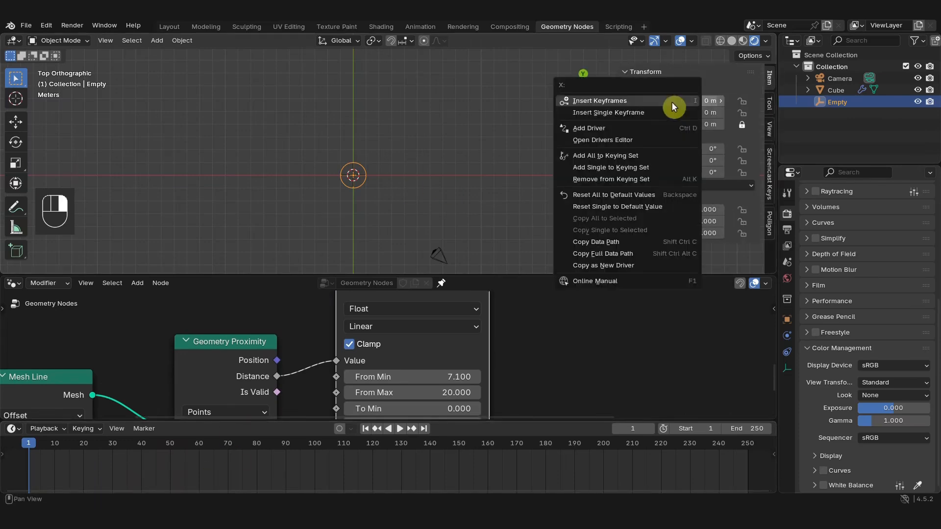
click(647, 115)
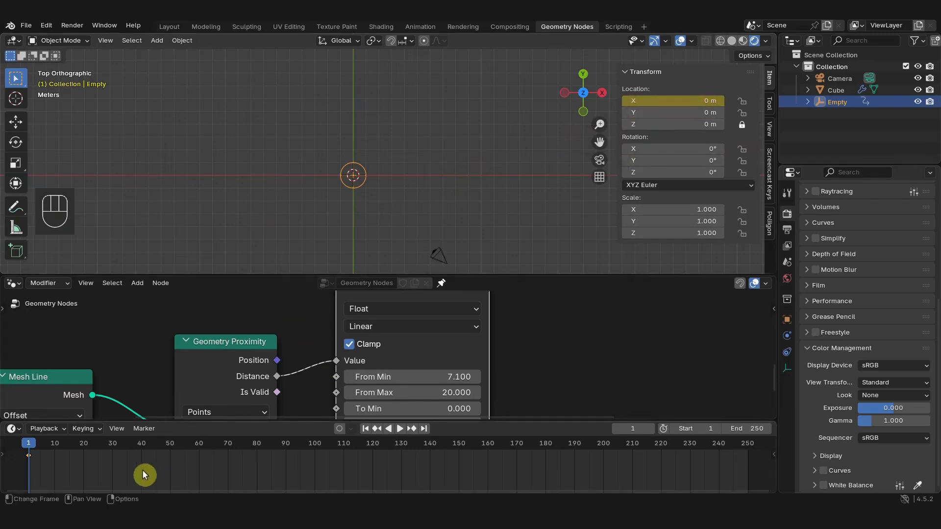
Step: At frame 40, set the empty's X location to -25 m and insert a single keyframe on it
drag(34, 443, 139, 444)
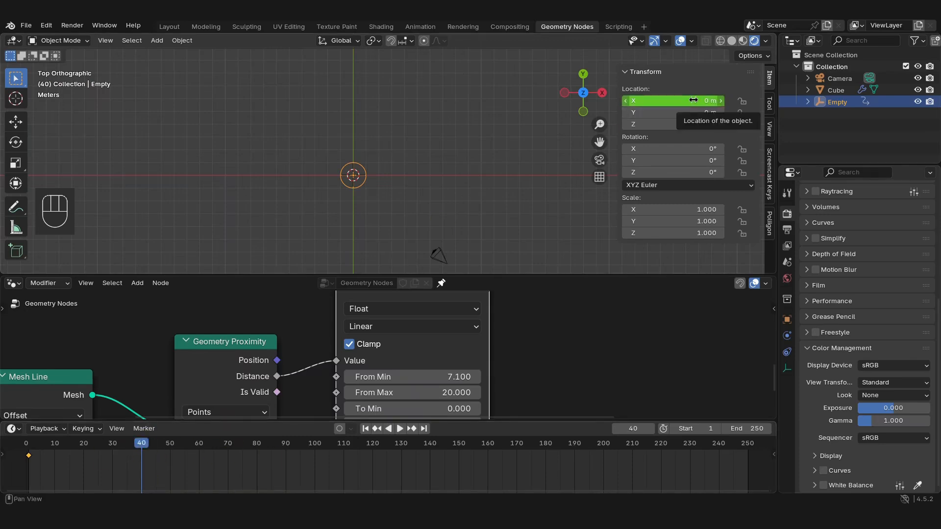
drag(692, 100, 490, 100)
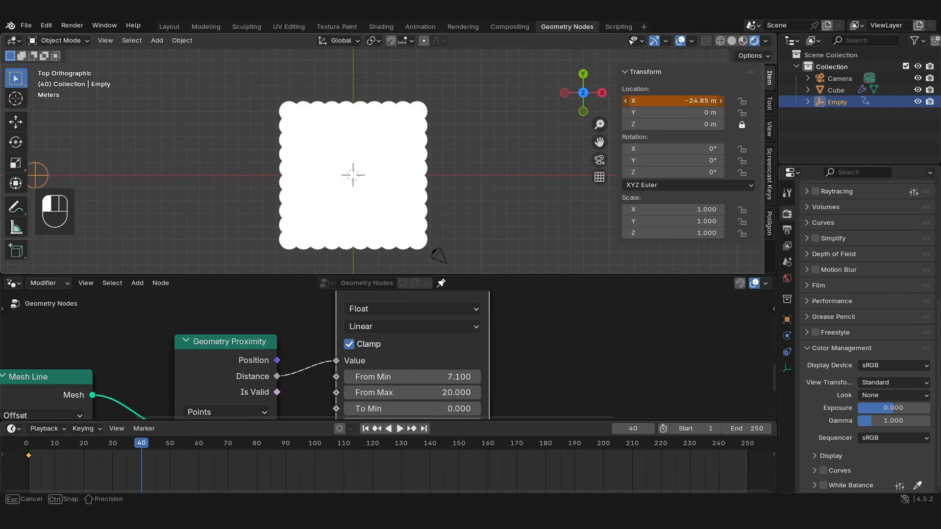
drag(490, 100, 482, 100)
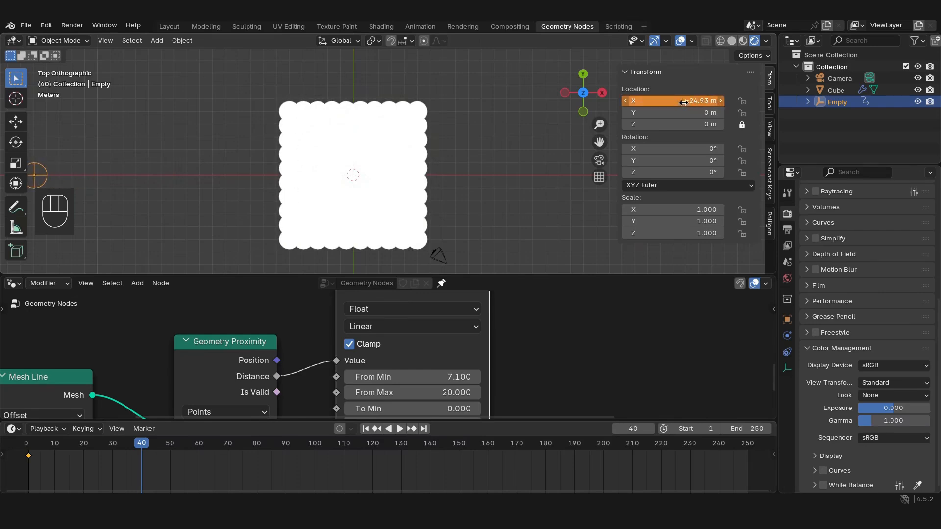
drag(692, 101, 695, 101)
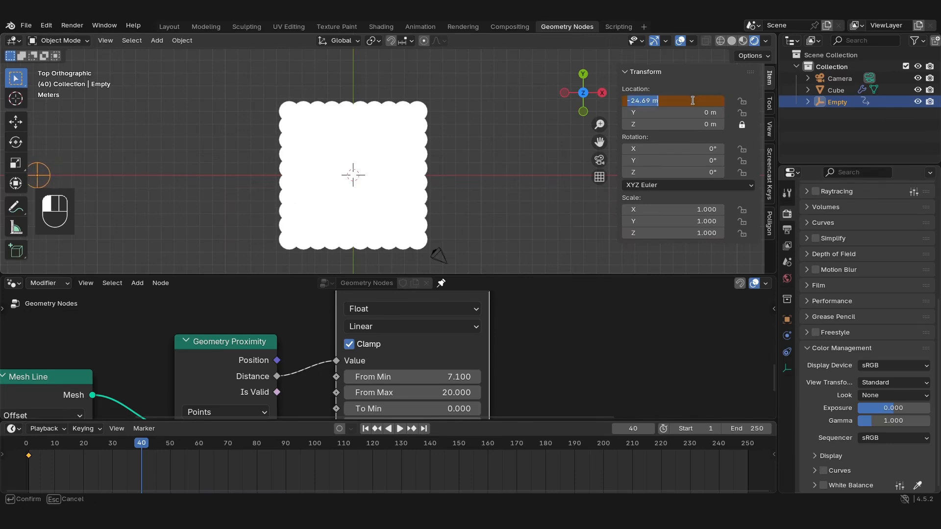
key(Return)
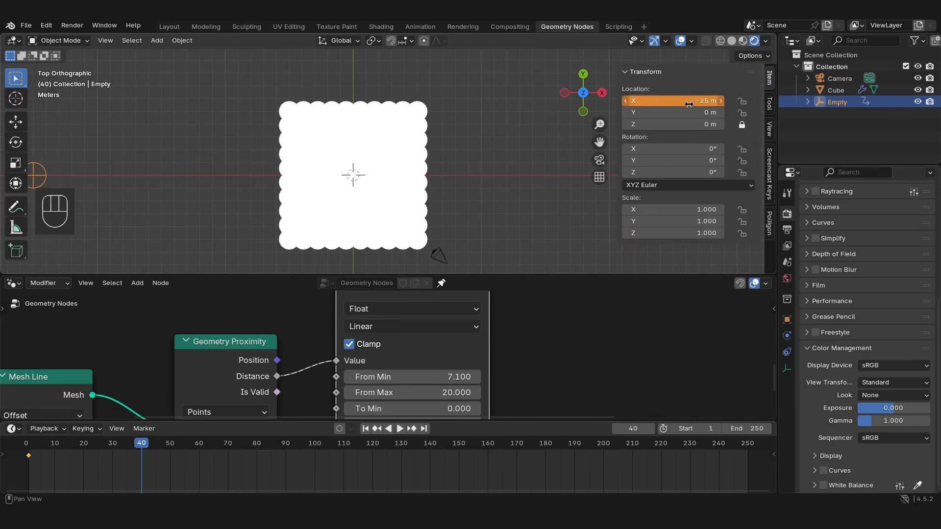
right_click(688, 102)
click(686, 101)
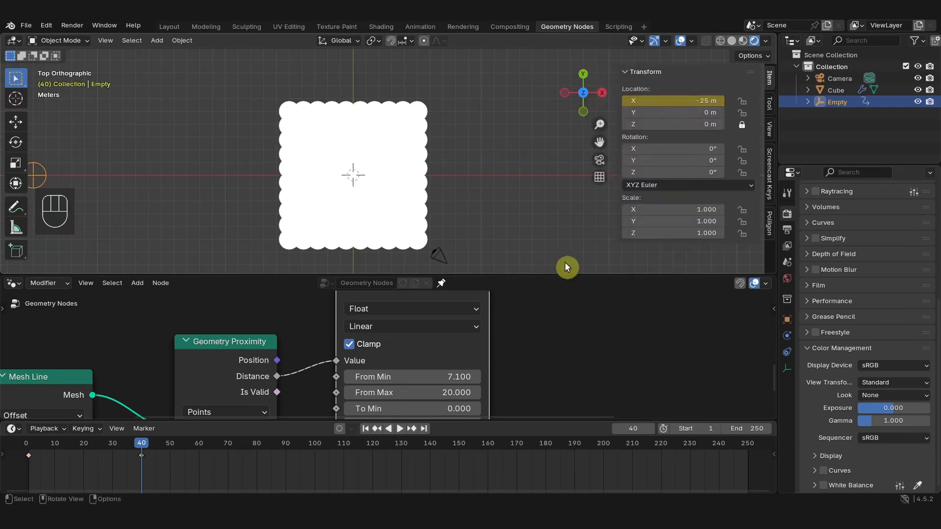
Step: Set the scene's end frame to 40 and play back the swipe animation
middle_drag(166, 453, 401, 478)
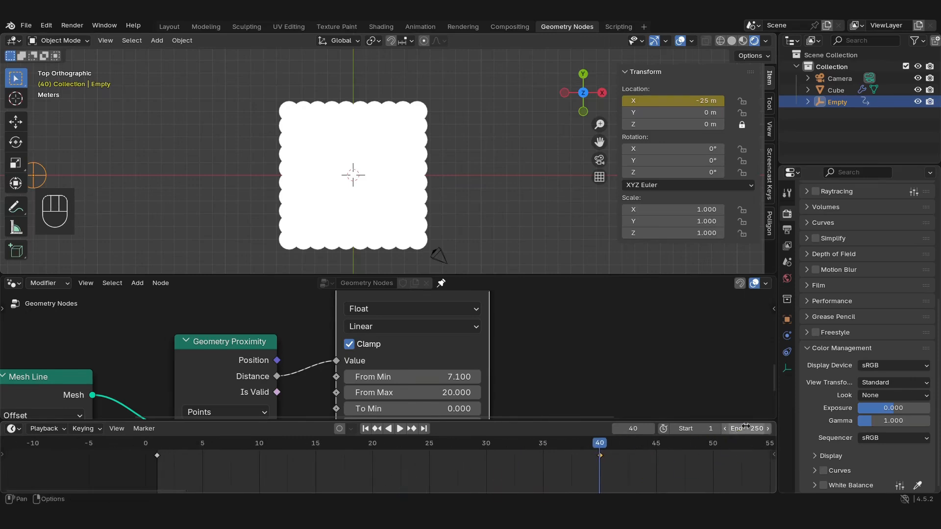
key(Return)
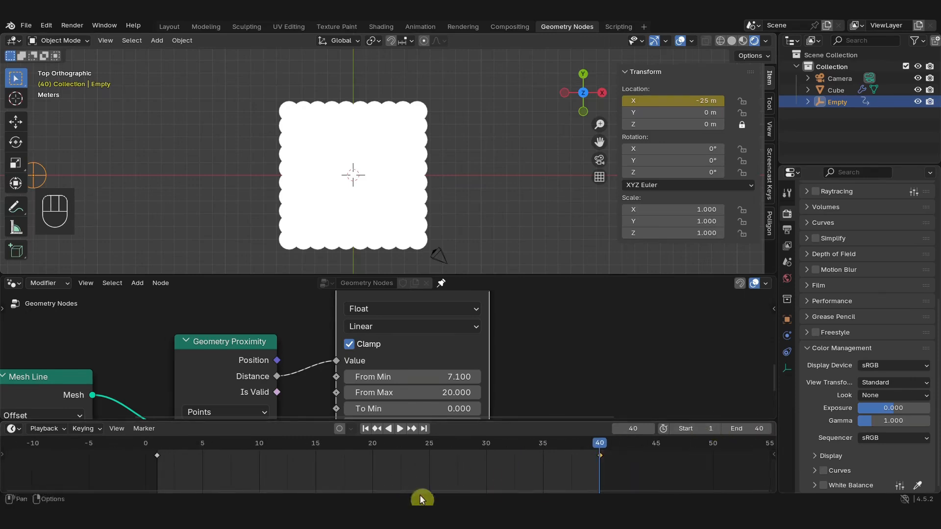
key(space)
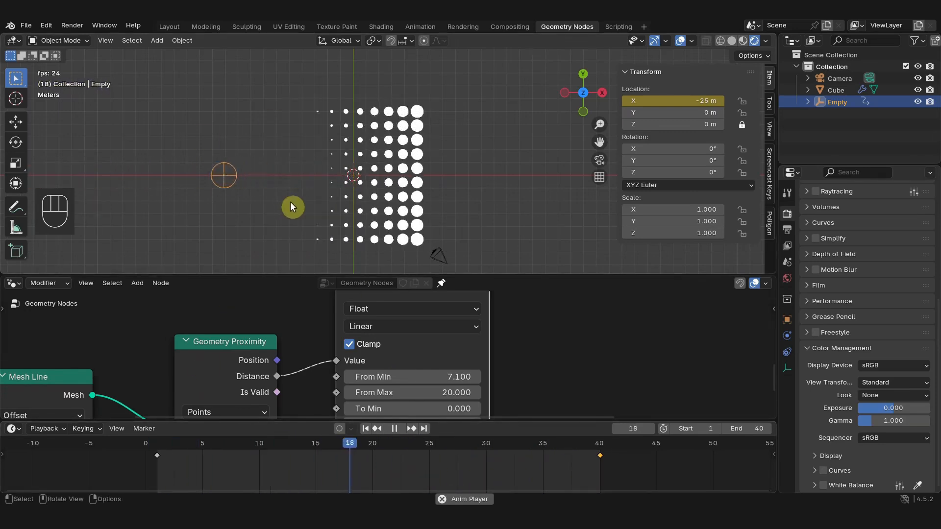
key(space)
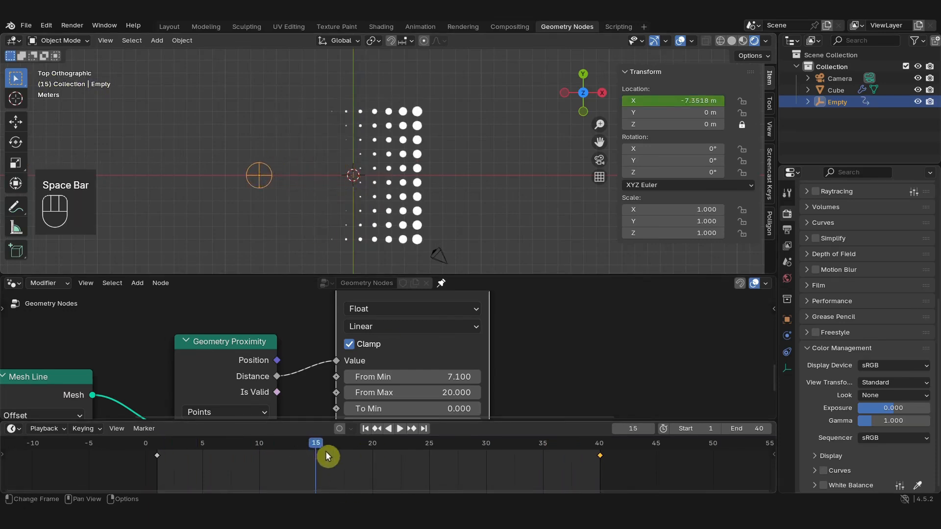
Step: Set the interpolation of all the empty's keyframes to Bézier and play back the swipe
key(a)
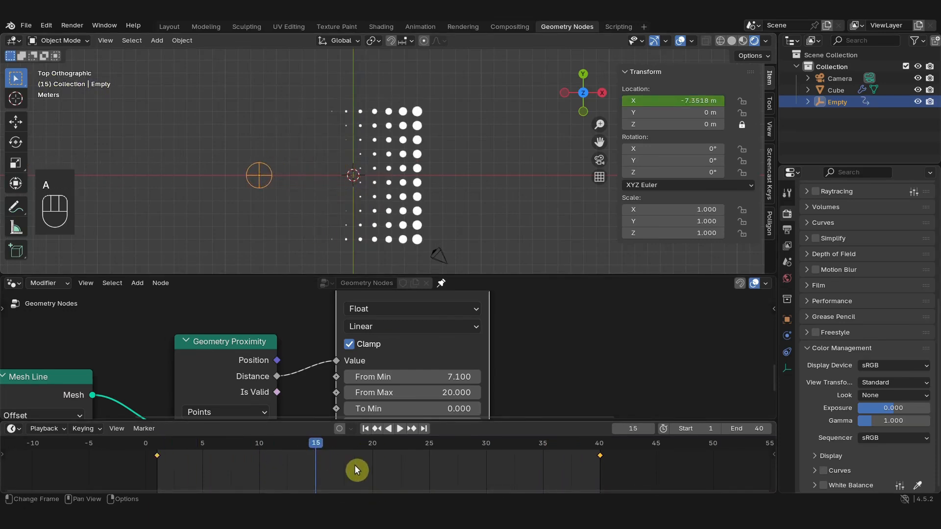
key(t)
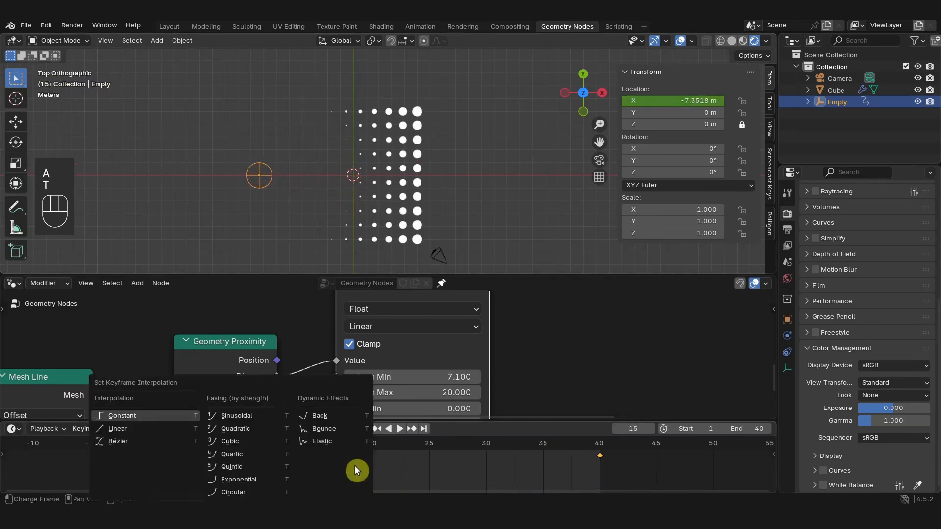
click(125, 446)
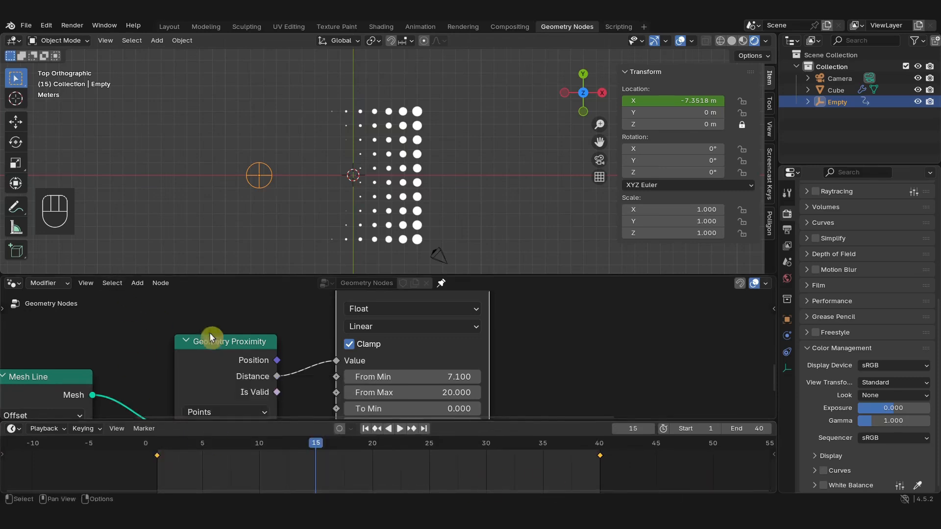
key(space)
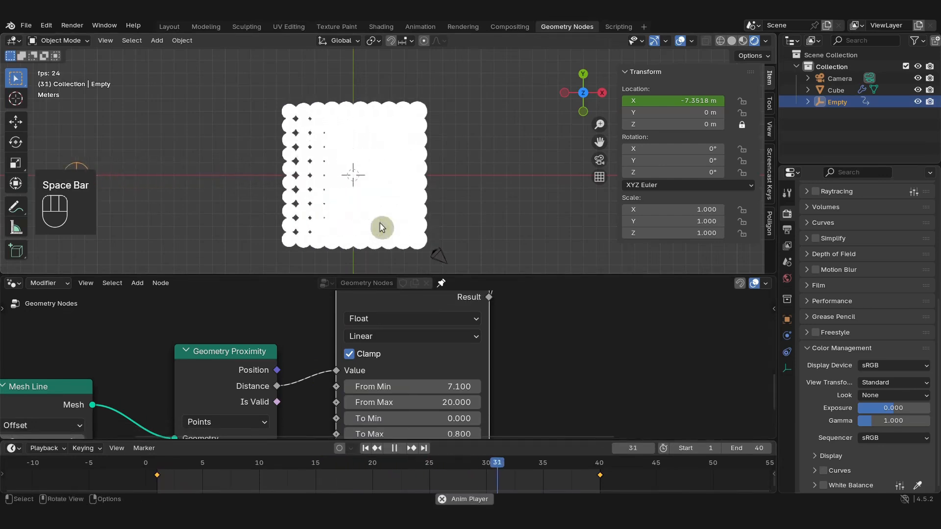
key(space)
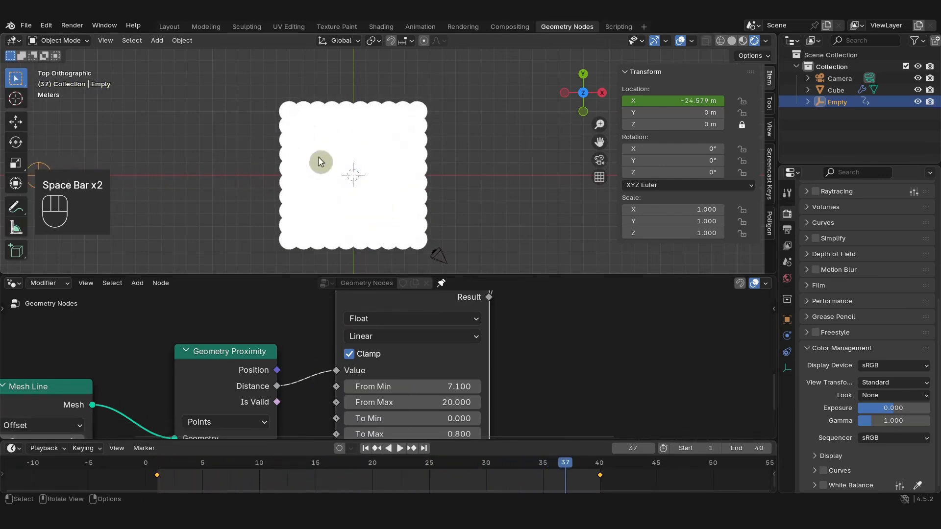
Step: Go to frame 40, select the camera and change its lens type to Orthographic
click(599, 463)
click(441, 254)
click(789, 370)
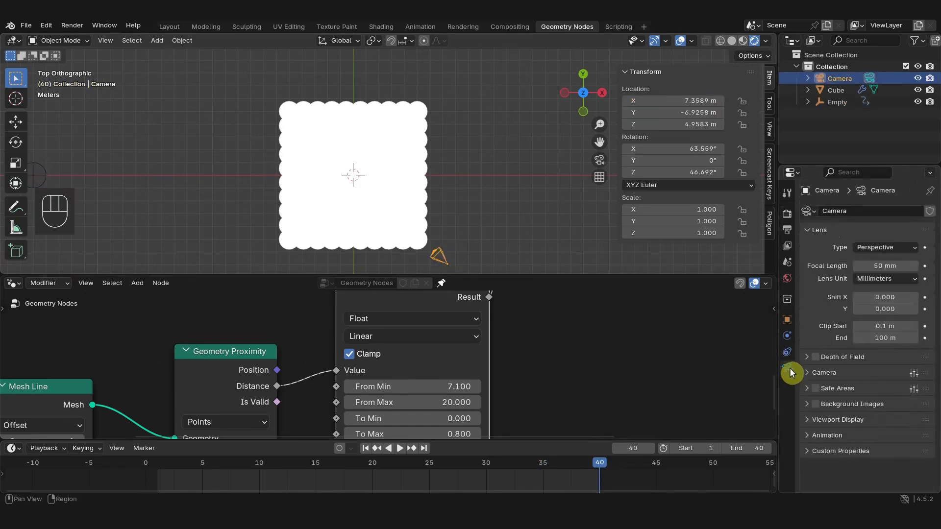
click(888, 248)
click(882, 266)
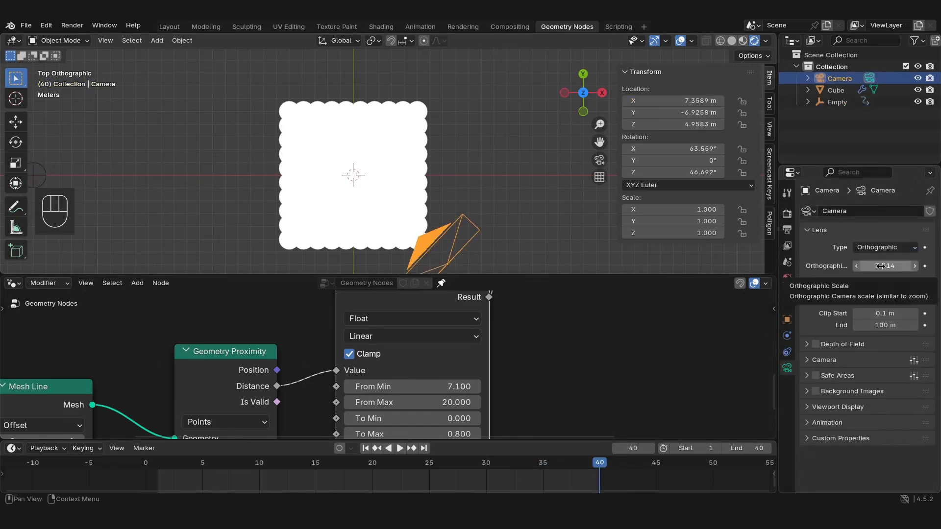
Step: Align the active camera to the top view and set its orthographic scale to 10
click(101, 41)
mouse_move(122, 216)
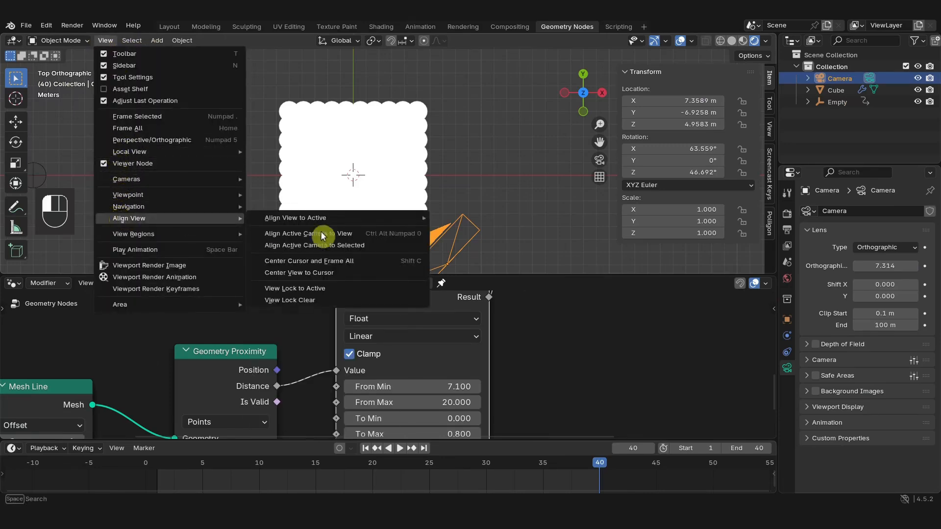
click(345, 272)
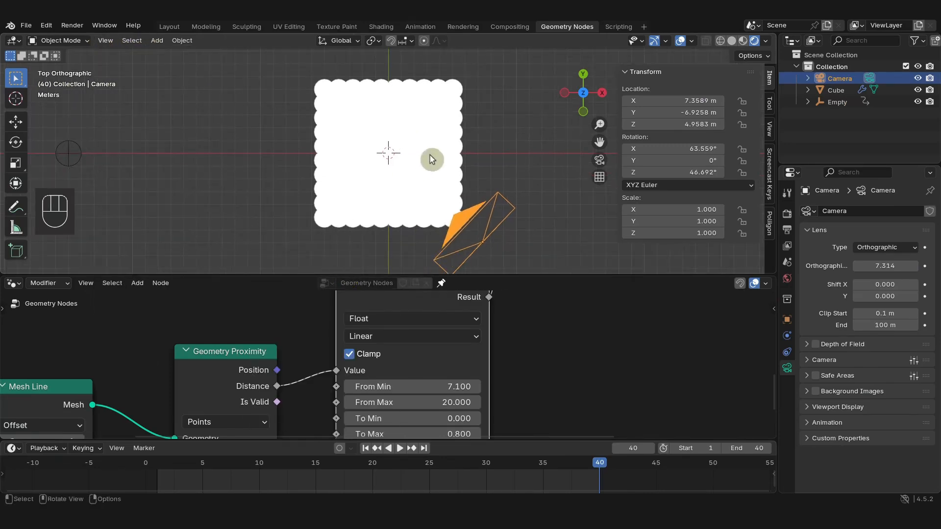
key(ctrl+alt+KP_0)
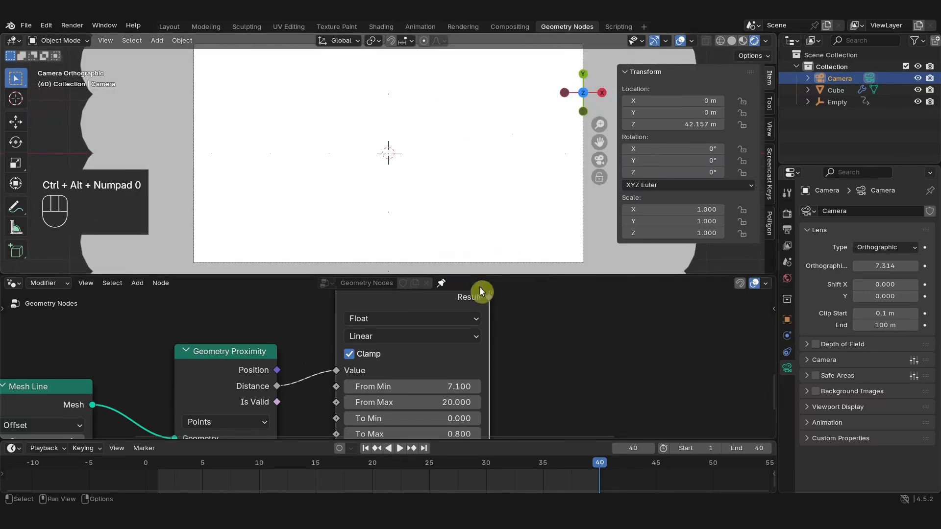
drag(602, 488, 602, 488)
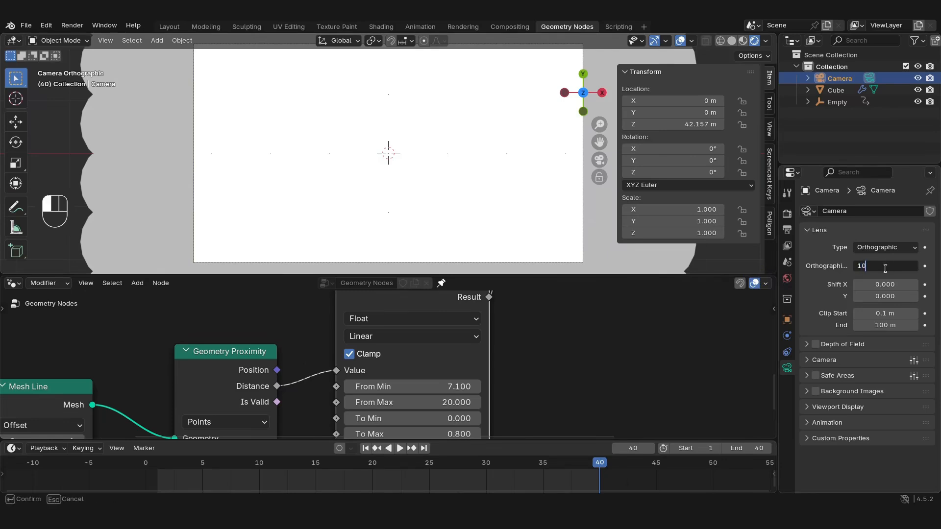
key(Return)
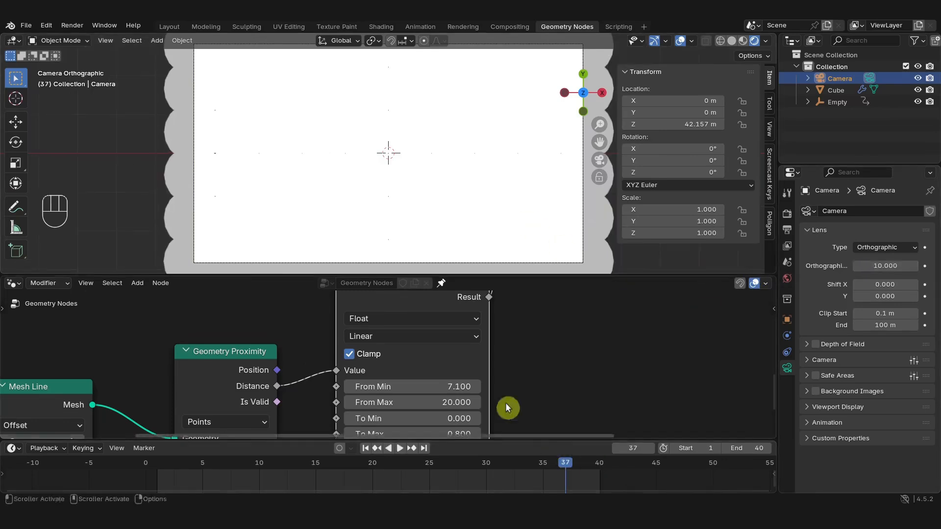
Step: Preview the bare Grid mesh by linking it to the output, with the Set Material node inserted into that link
scroll(333, 319, down, 3)
middle_drag(269, 310, 286, 395)
scroll(365, 371, down, 2)
middle_drag(352, 366, 338, 430)
scroll(357, 388, up, 2)
middle_drag(358, 388, 362, 356)
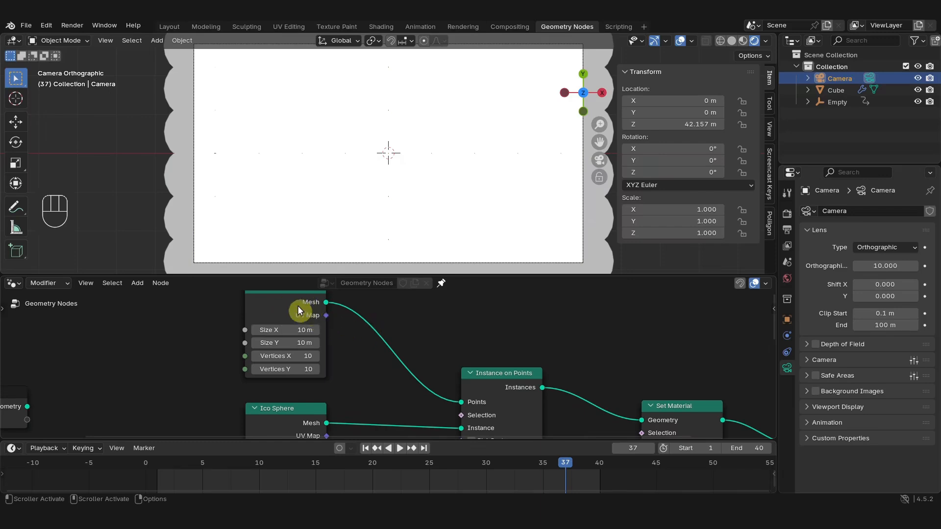
alt+shift+click(285, 300)
scroll(367, 142, down, 3)
scroll(367, 149, up, 2)
scroll(424, 344, down, 3)
middle_drag(477, 324, 425, 308)
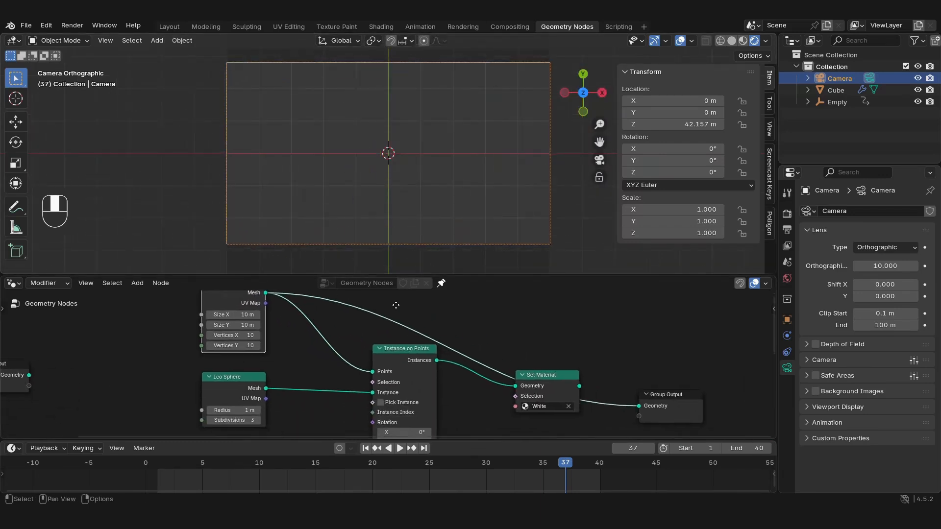
drag(589, 379, 549, 358)
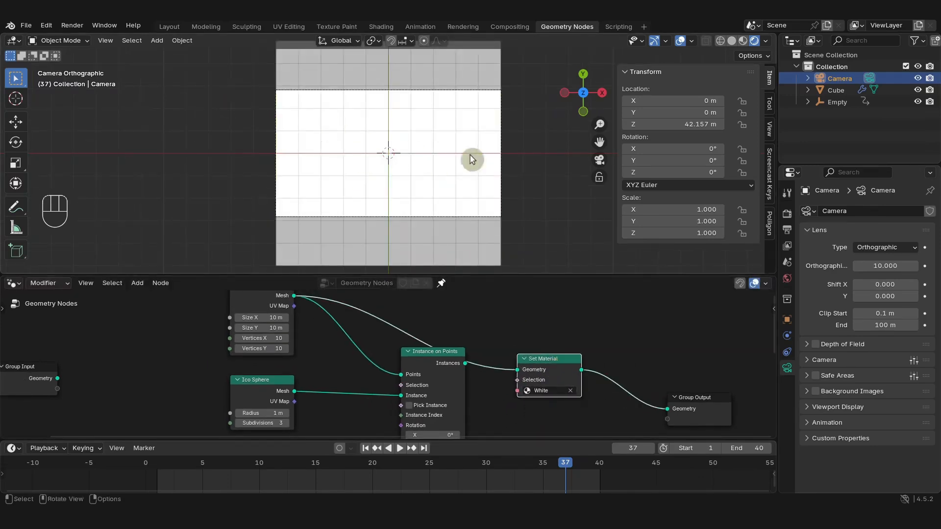
Step: Compare the grid's edges and the camera's orthographic scale with the camera frame, and reconnect Instance on Points to Set Material
scroll(523, 150, up, 4)
shift+middle_drag(525, 157, 336, 176)
scroll(396, 183, up, 3)
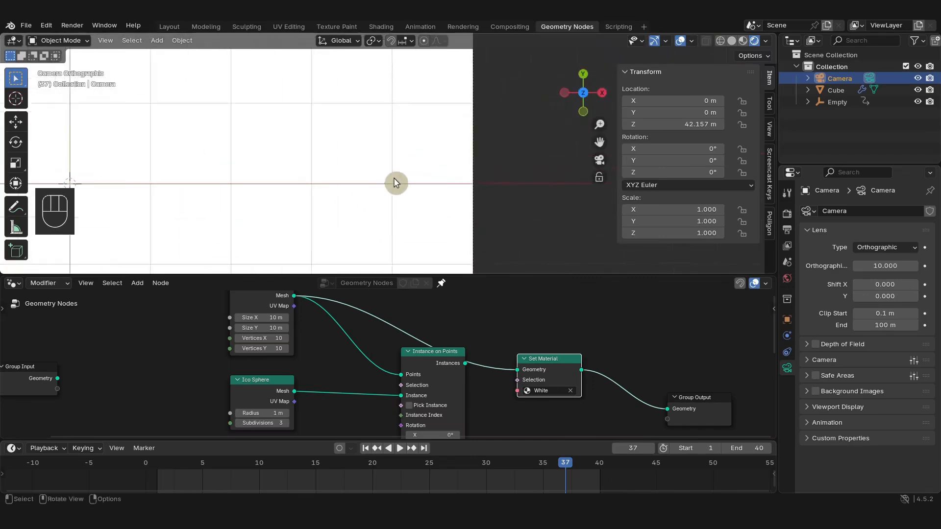
scroll(395, 178, down, 4)
mouse_move(881, 264)
mouse_down()
mouse_move(855, 273)
mouse_move(869, 267)
mouse_up()
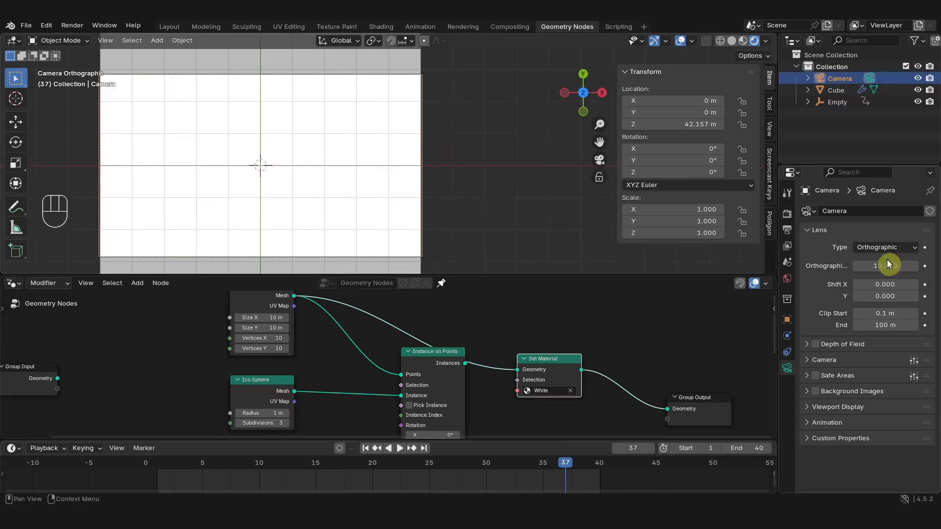
mouse_move(882, 265)
mouse_down()
mouse_move(923, 265)
mouse_move(880, 265)
mouse_up()
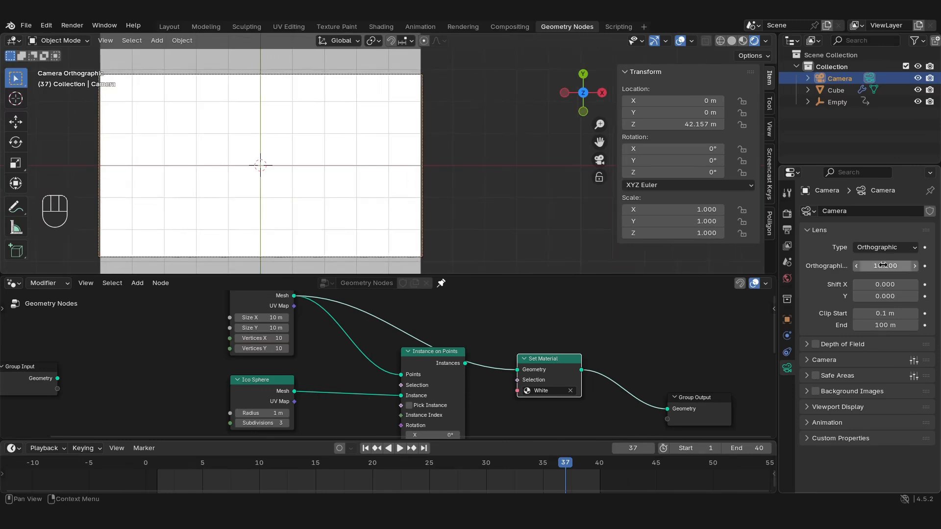
drag(500, 368, 552, 368)
shift+middle_drag(298, 164, 401, 159)
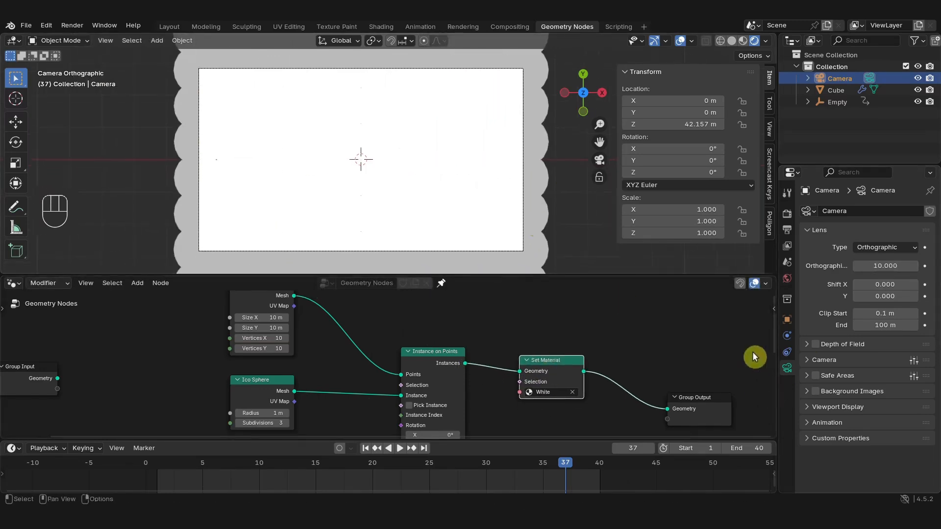
Step: Set the camera's Passepartout opacity to 1.000 in its viewport display settings
click(828, 407)
scroll(882, 471, down, 2)
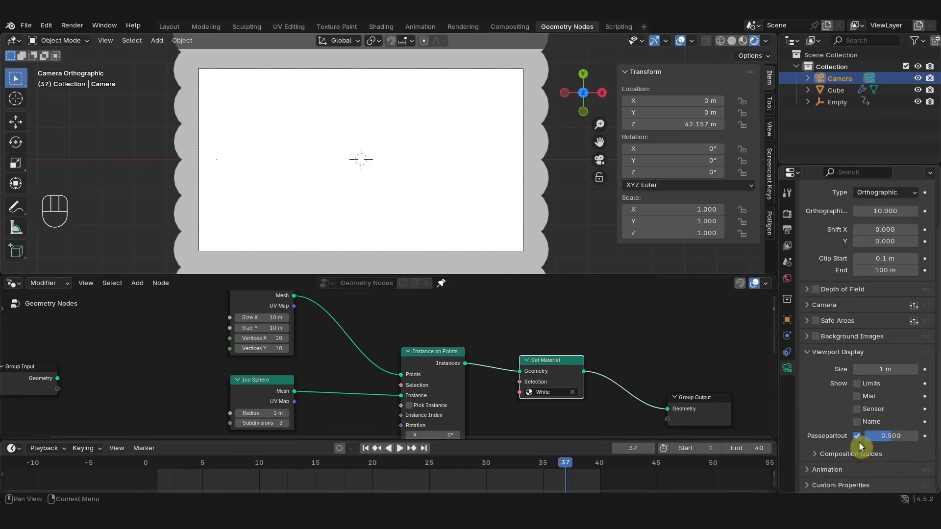
drag(893, 441, 924, 431)
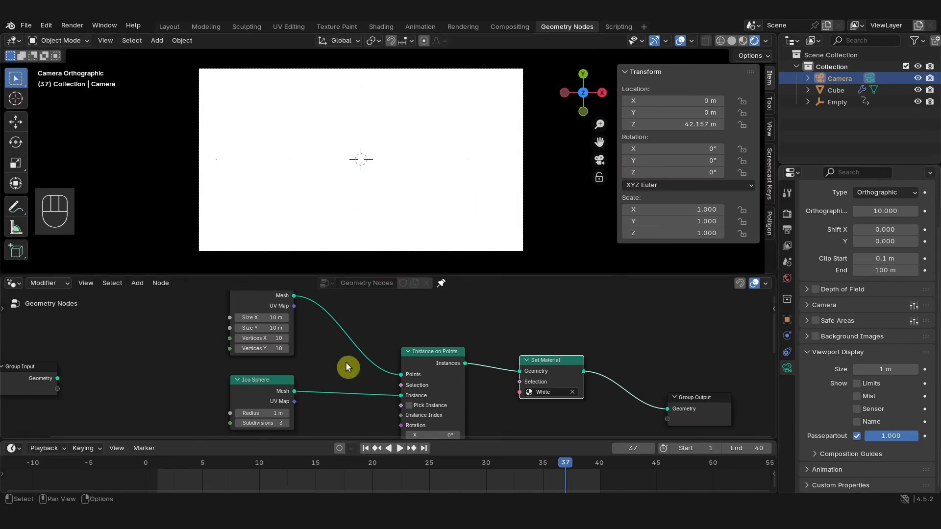
Step: Play the swipe in the camera view and set the World background strength to 0
key(space)
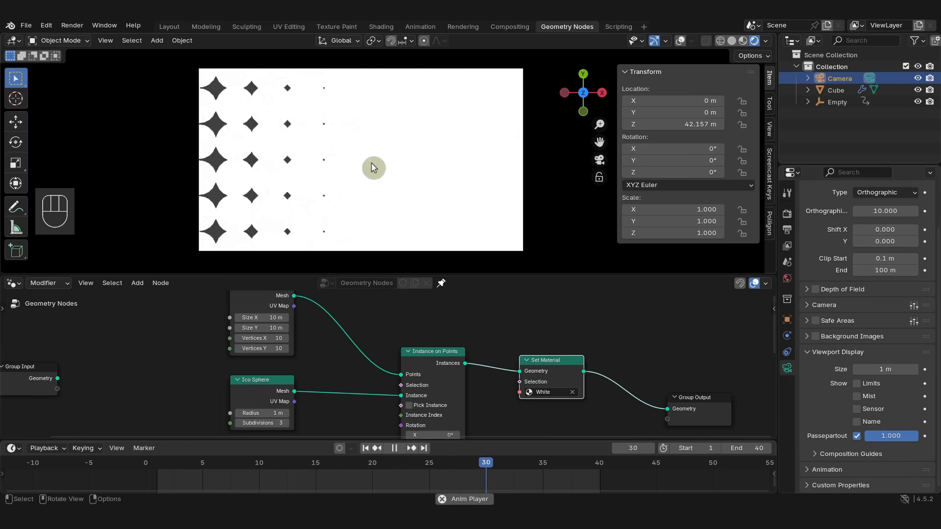
click(787, 278)
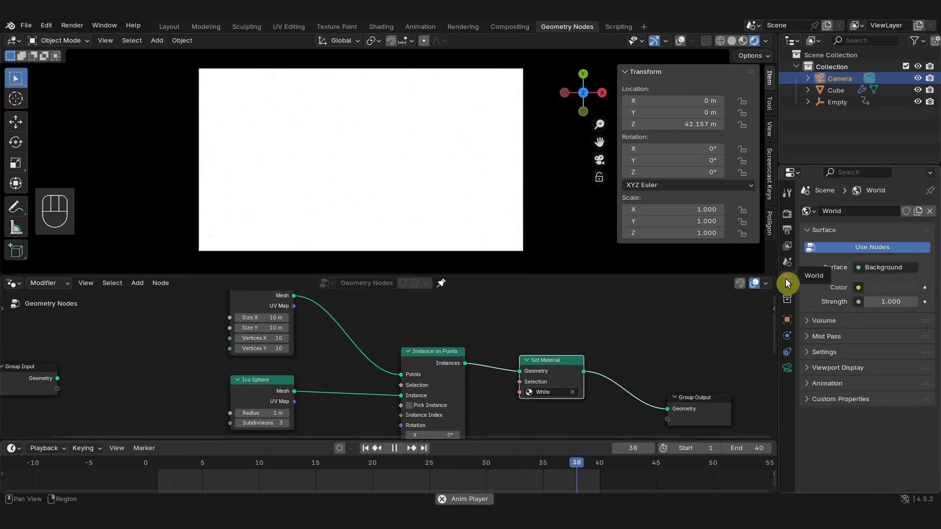
drag(907, 303, 831, 305)
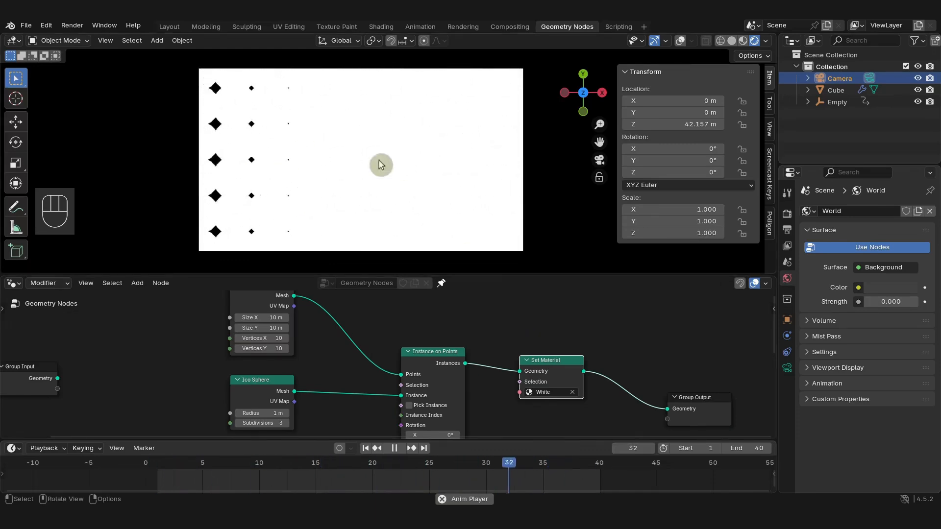
key(space)
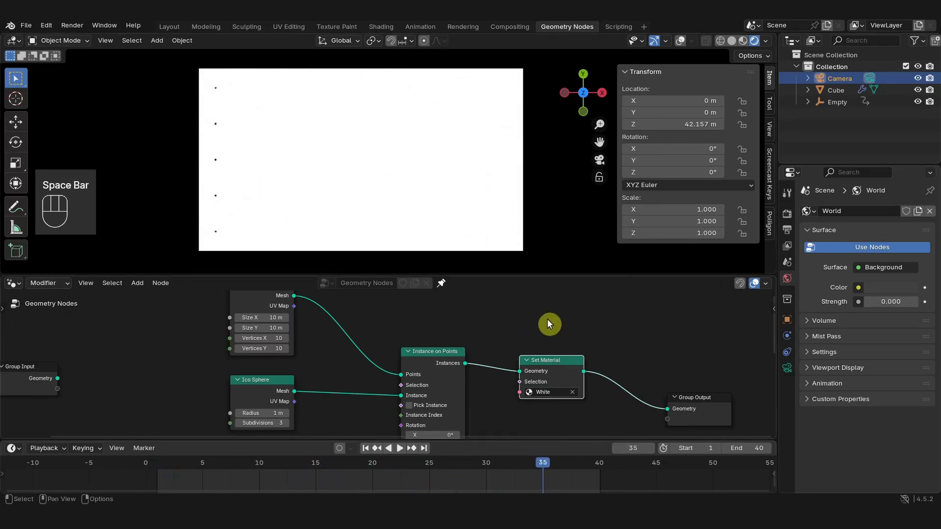
Step: Play the swipe against the black background, and expose the Ico Sphere's Radius as a Group Input socket
key(space)
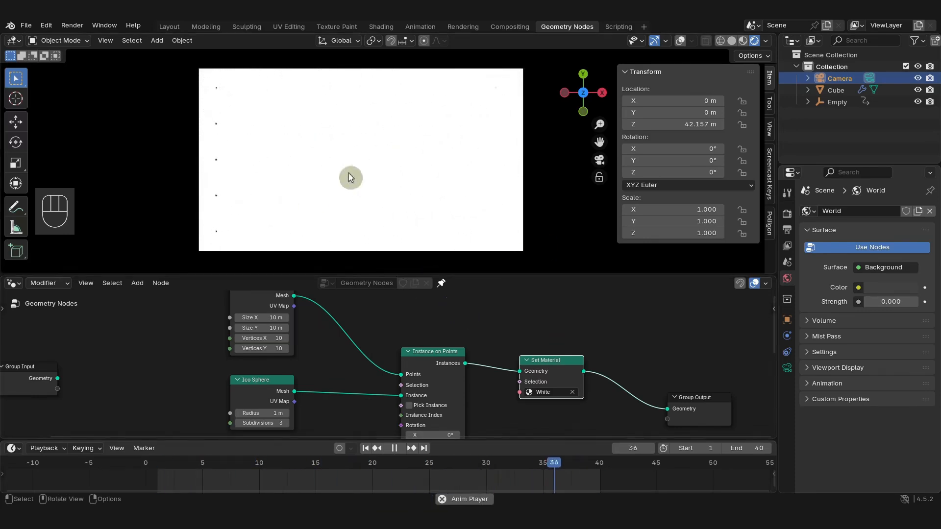
key(space)
scroll(501, 304, down, 2)
scroll(483, 309, down, 3)
middle_drag(502, 303, 603, 382)
scroll(499, 399, up, 2)
scroll(376, 328, up, 2)
middle_drag(376, 328, 393, 385)
scroll(393, 385, up, 1)
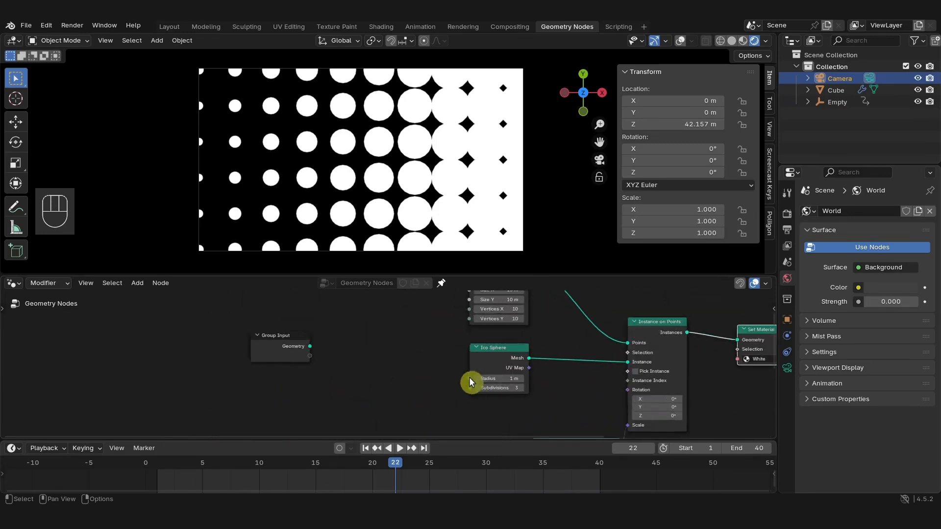
drag(470, 380, 309, 357)
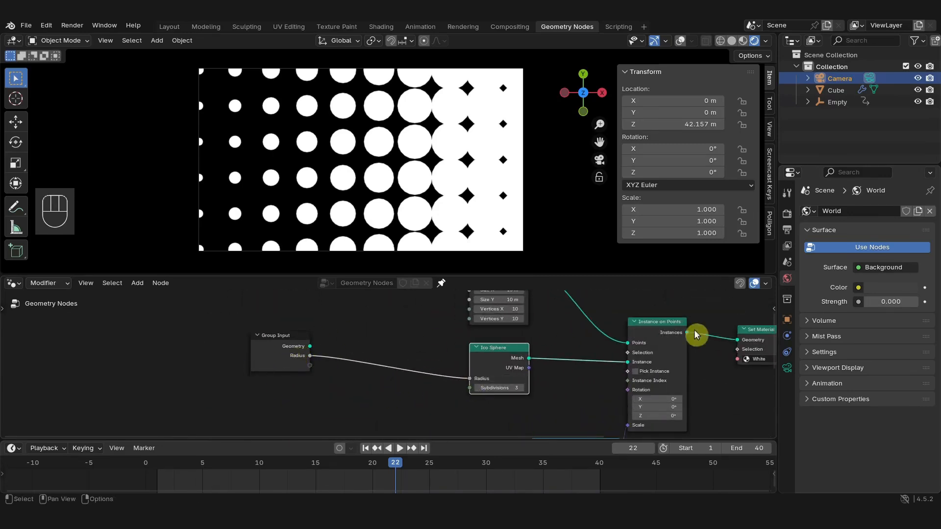
Step: Show the node group's socket list and select the Radius socket to view its settings
key(n)
scroll(714, 361, down, 5)
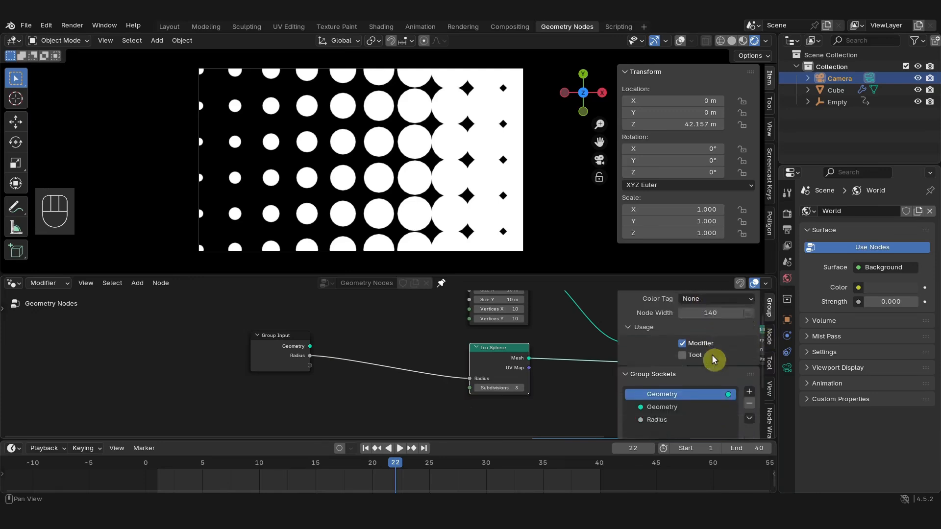
click(662, 354)
scroll(706, 411, down, 2)
scroll(666, 343, up, 2)
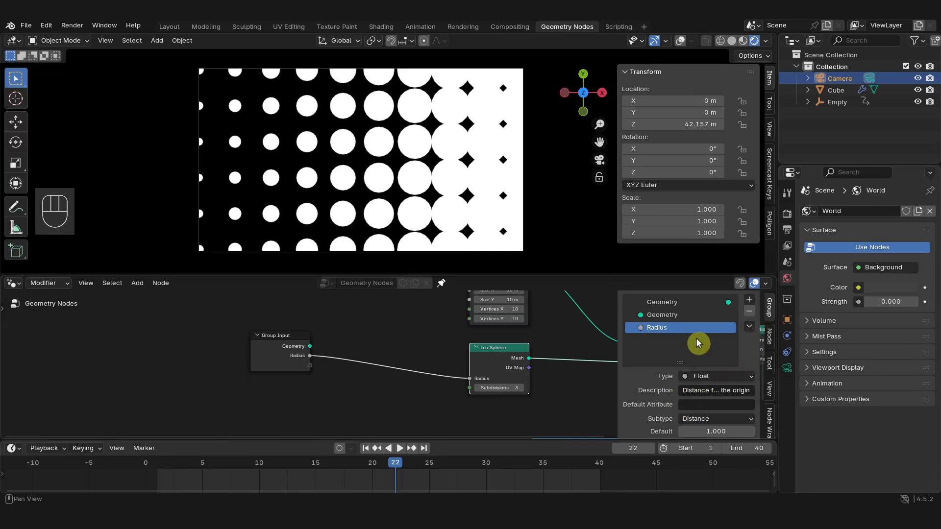
scroll(698, 343, down, 1)
Step: Select the Cube, show its Geometry Nodes modifier settings, and widen the properties editor
click(835, 91)
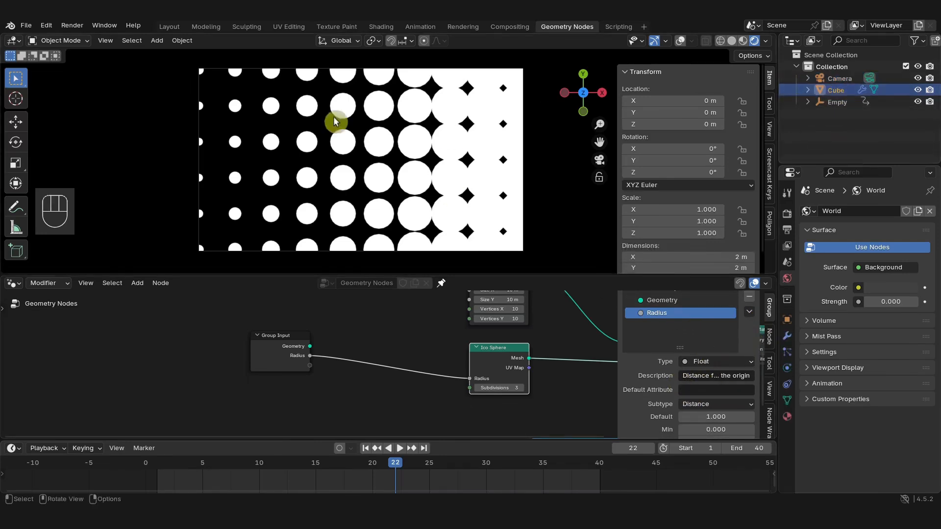
click(787, 336)
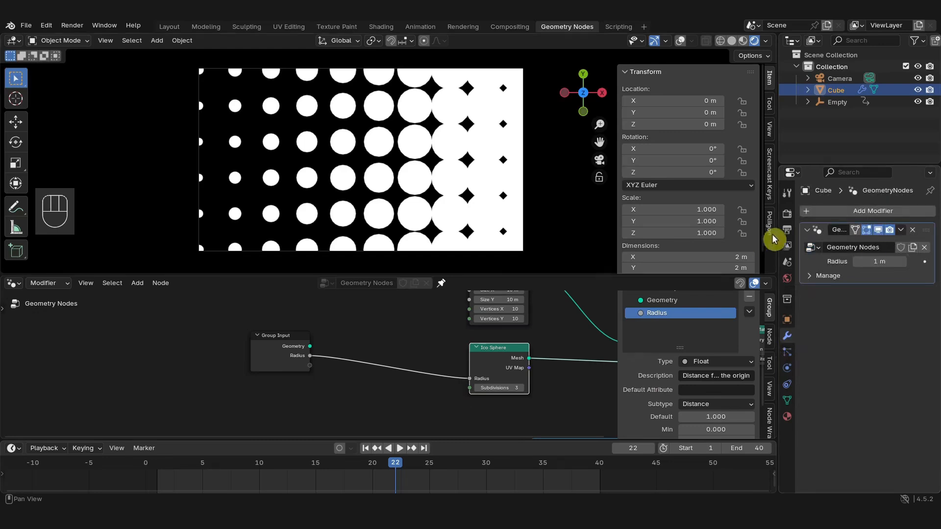
drag(779, 237, 729, 237)
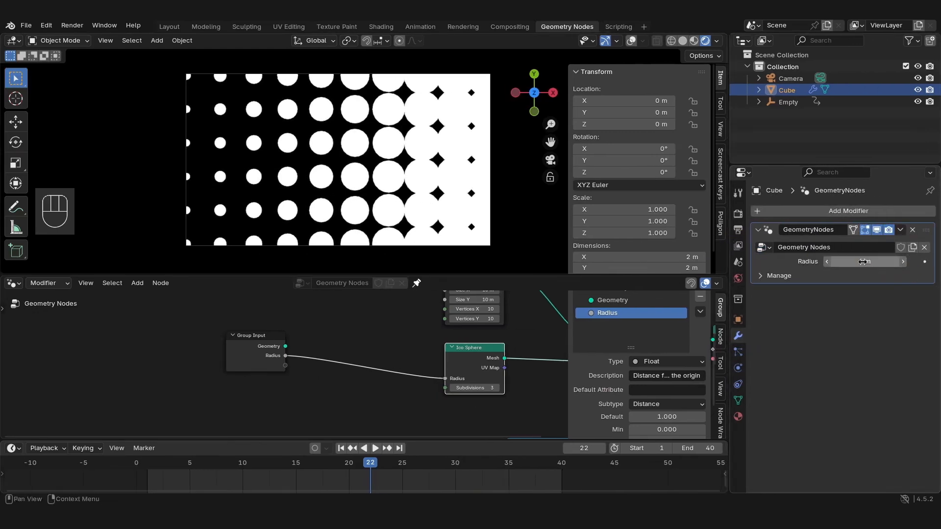
Step: Try several Radius values in the modifier at different frames, ending at 1.64 m on frame 18
mouse_move(862, 261)
mouse_down()
mouse_move(897, 261)
mouse_move(834, 262)
mouse_move(897, 262)
mouse_move(853, 262)
mouse_up()
drag(366, 464, 557, 466)
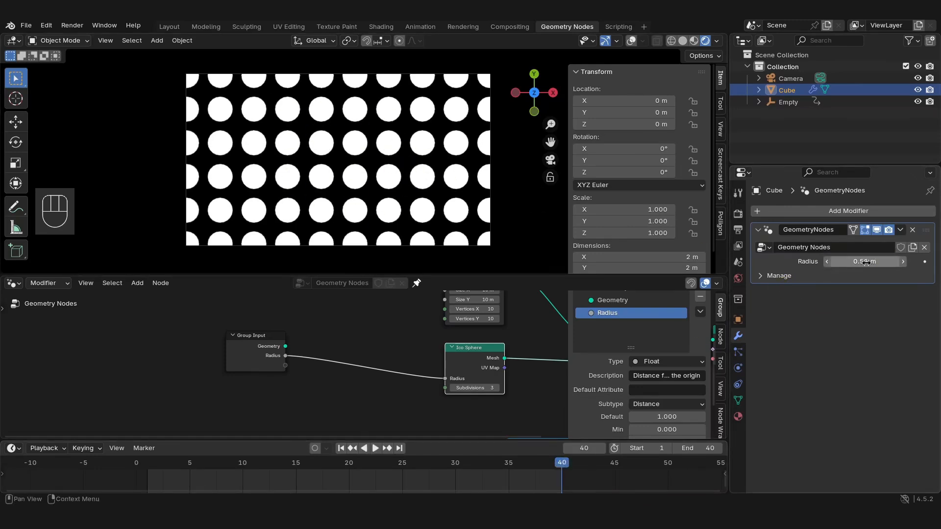
drag(866, 262, 900, 262)
drag(475, 467, 338, 453)
drag(865, 261, 940, 262)
click(329, 456)
drag(864, 261, 844, 262)
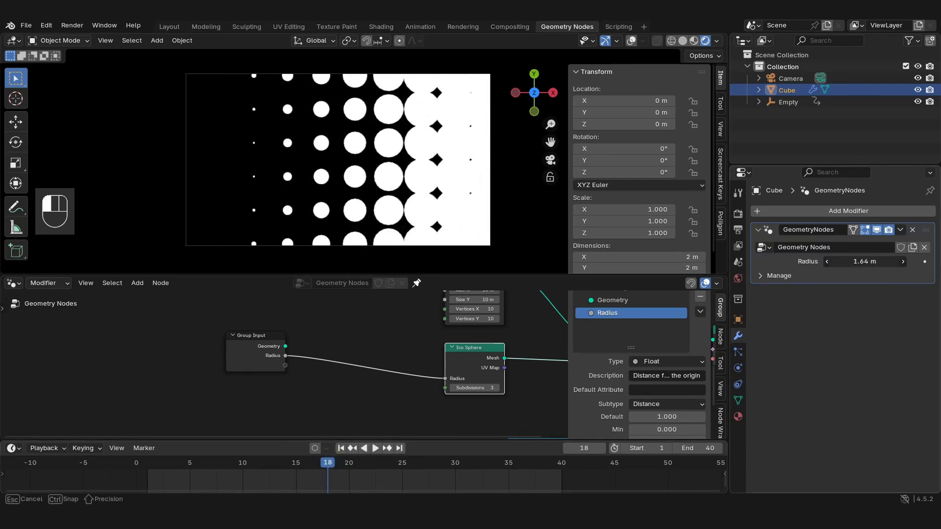
Step: Set the modifier's Radius to 1 m and the Map Range node's To Max to 0.400, checking up to frame 40
middle_drag(540, 362, 346, 337)
middle_drag(385, 423, 440, 307)
mouse_move(409, 391)
mouse_down()
mouse_move(384, 391)
mouse_move(454, 391)
mouse_move(410, 391)
mouse_up()
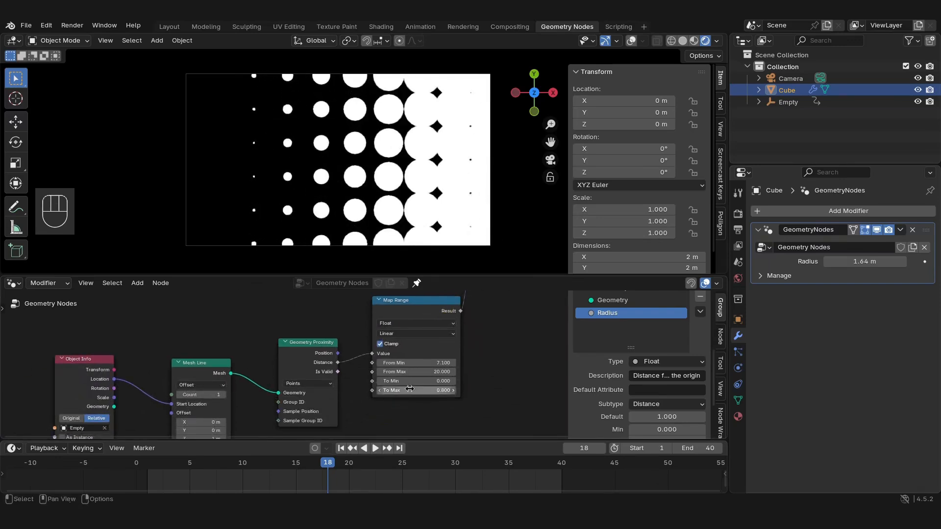
click(868, 262)
text(1)
key(Return)
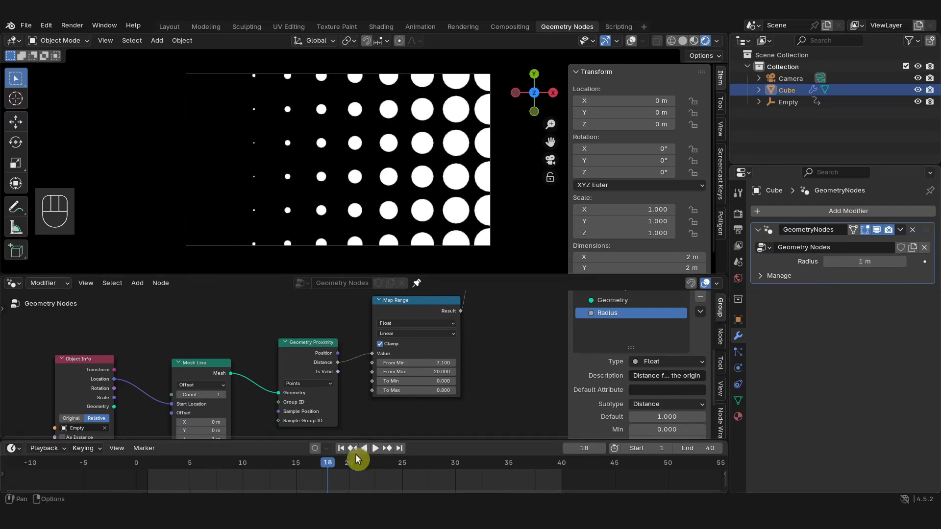
mouse_move(422, 391)
mouse_down()
mouse_move(456, 390)
mouse_move(407, 391)
mouse_move(417, 391)
mouse_up()
drag(331, 466, 559, 466)
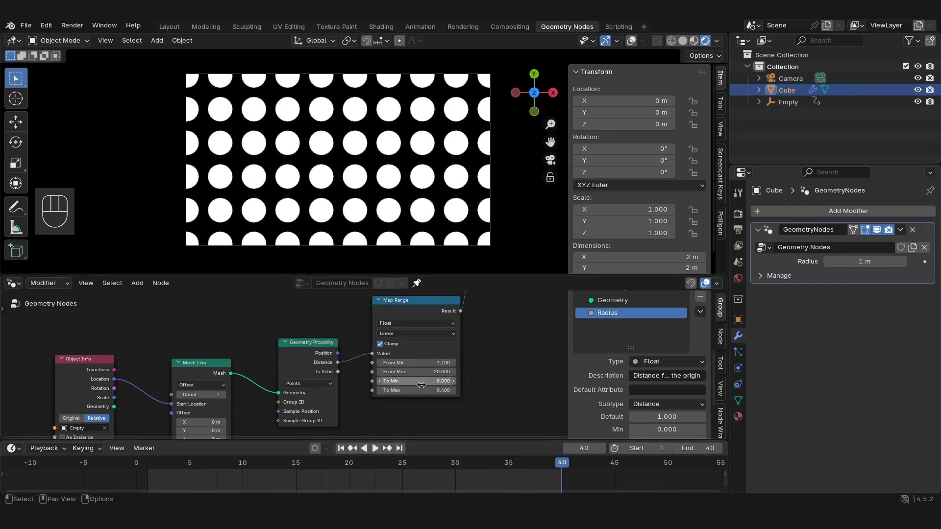
Step: Expose the Map Range node's To Max value as a new Group Input socket
mouse_move(278, 321)
middle_down()
mouse_move(326, 418)
mouse_move(335, 410)
mouse_move(275, 305)
middle_up()
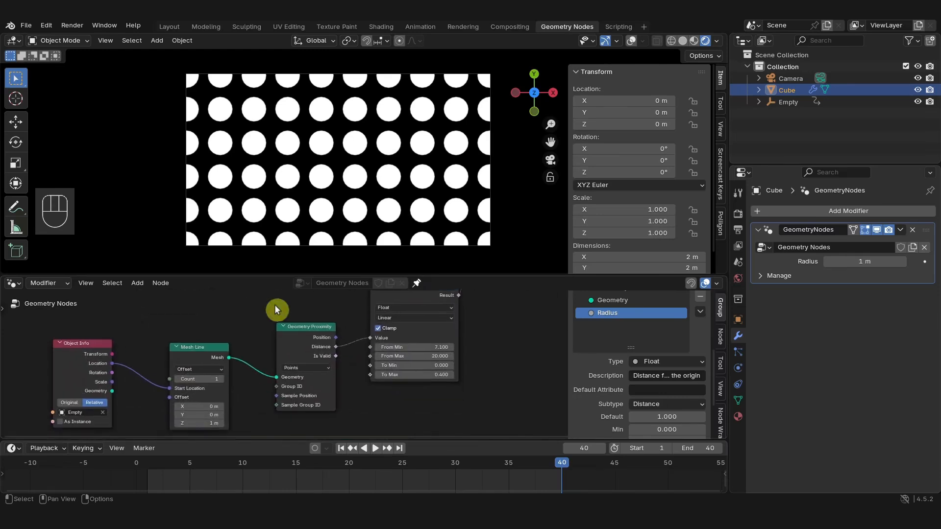
middle_drag(391, 394, 479, 429)
scroll(466, 418, down, 4)
middle_drag(436, 363, 406, 362)
drag(429, 405, 264, 365)
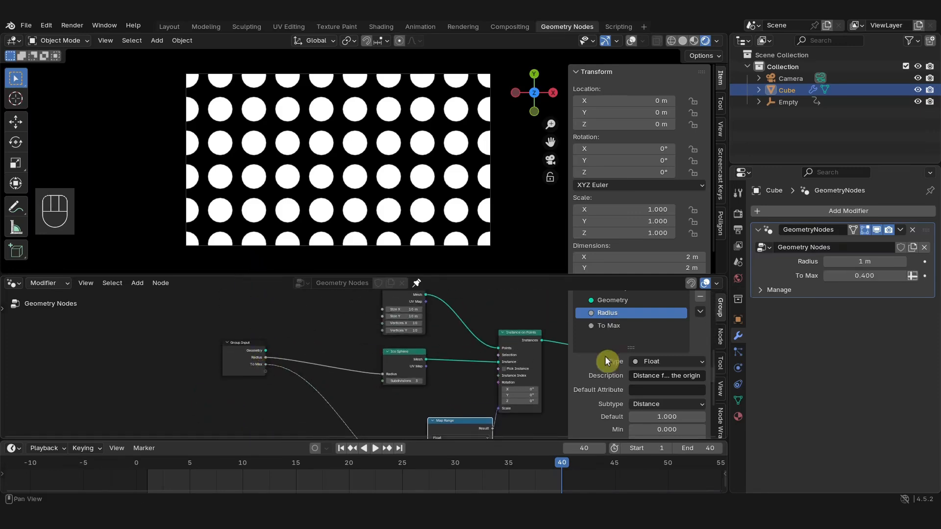
Step: Rename the To Max group socket to Falloff
double_click(609, 329)
text(Fall)
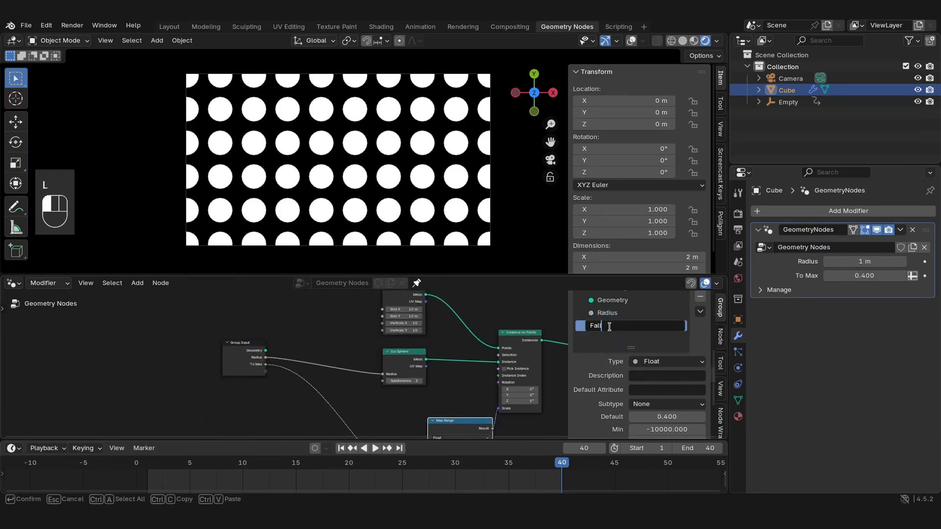
text(off)
key(Return)
Step: Try a Falloff of 0.530 with a Radius of 2.48 m, scrubbing the timeline to judge the swipe
drag(864, 276, 882, 276)
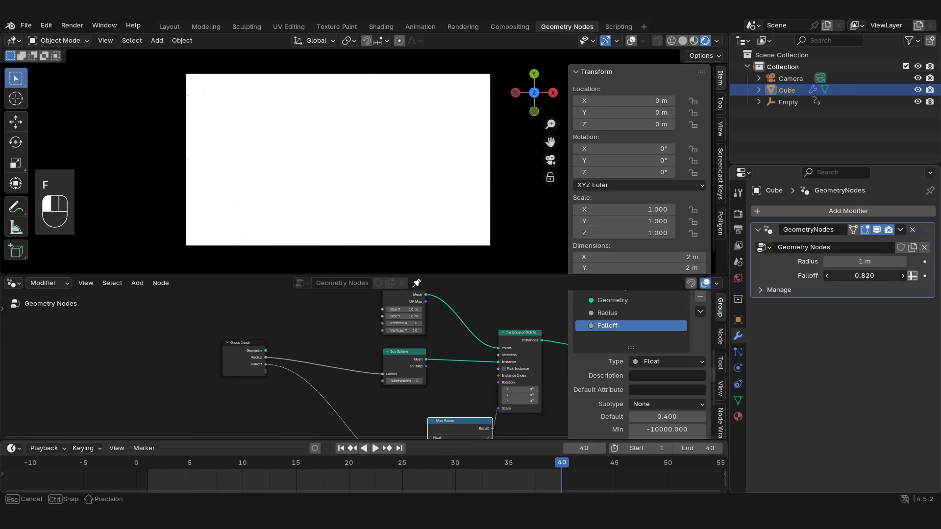
drag(435, 466, 330, 480)
drag(864, 275, 878, 276)
drag(864, 262, 935, 262)
drag(366, 464, 338, 462)
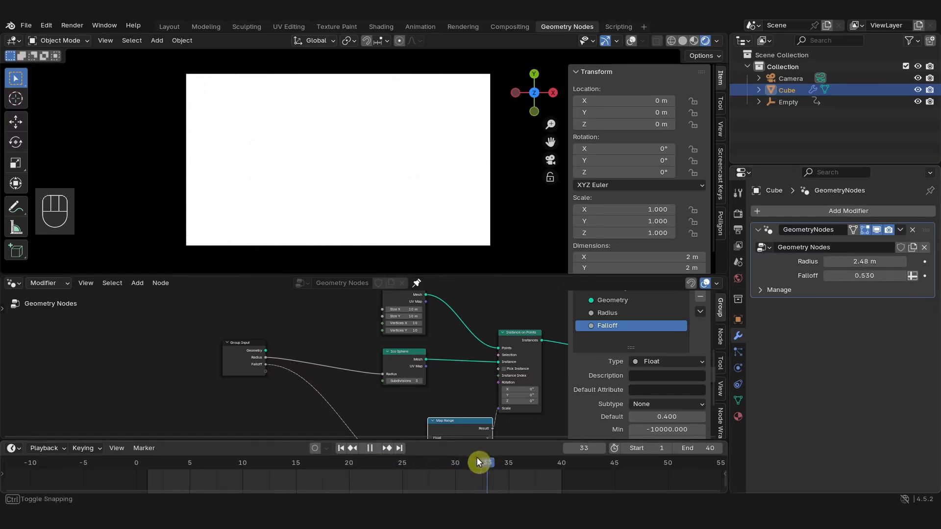
Step: Expose the Grid's Vertices X as a Group Input socket and link that same socket to Vertices Y
drag(251, 356, 254, 348)
scroll(365, 330, up, 2)
middle_drag(365, 329, 363, 359)
scroll(372, 364, up, 2)
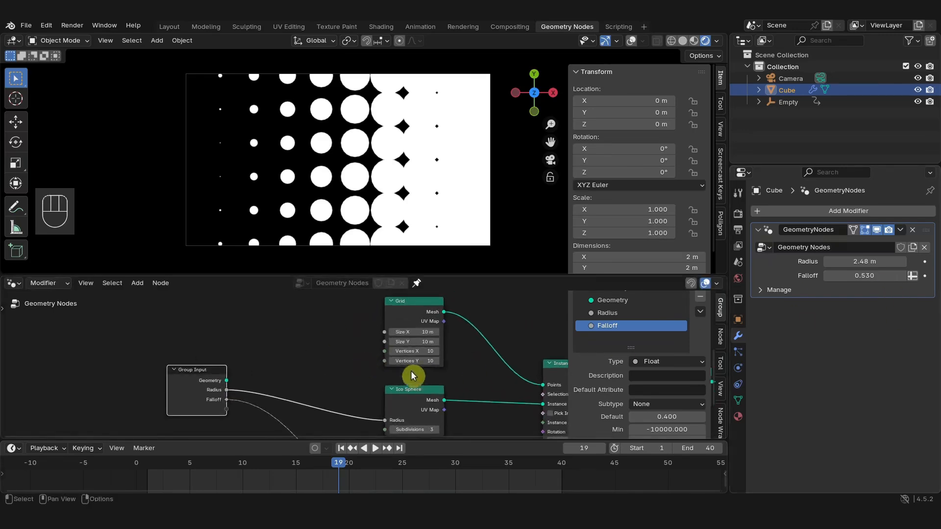
drag(415, 360, 278, 407)
drag(219, 413, 220, 412)
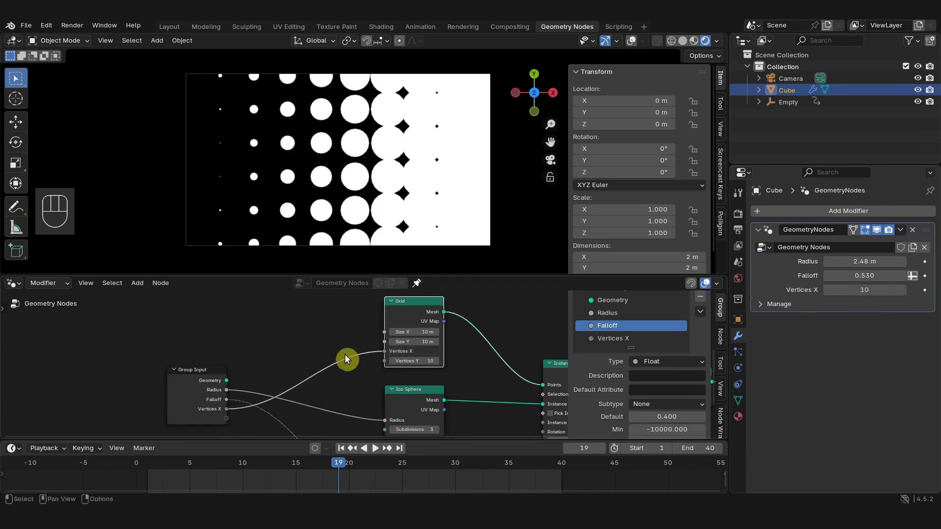
drag(385, 362, 223, 419)
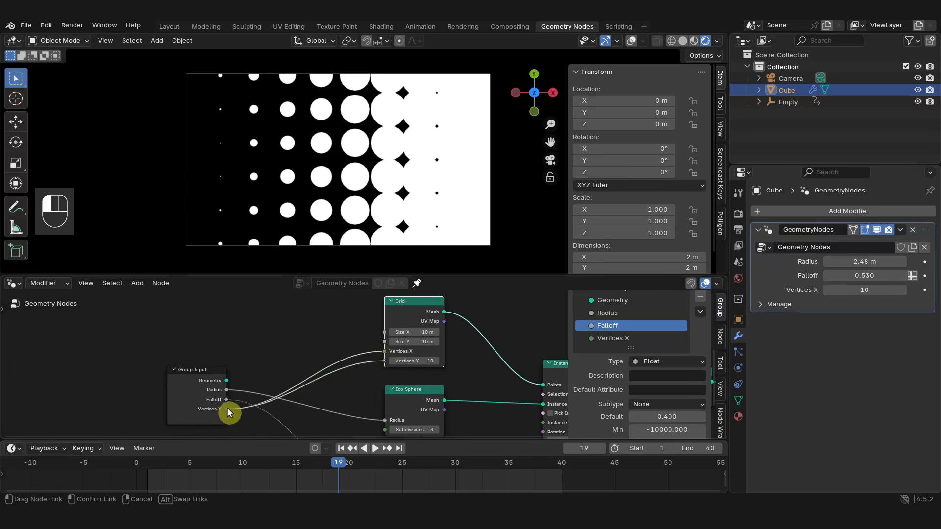
mouse_move(866, 290)
mouse_down()
mouse_move(897, 291)
mouse_move(867, 291)
mouse_up()
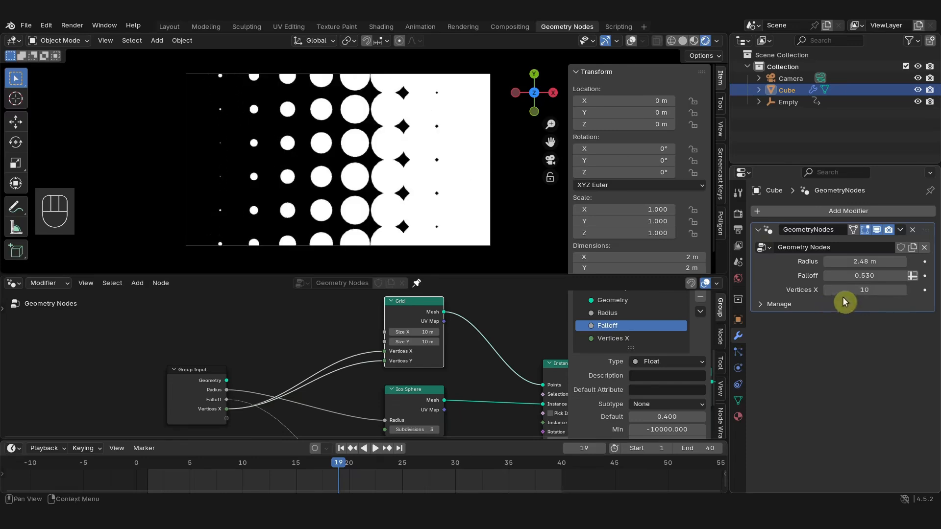
Step: Rename the Vertices X group socket to "# of Spheres" and move it above Radius
double_click(616, 338)
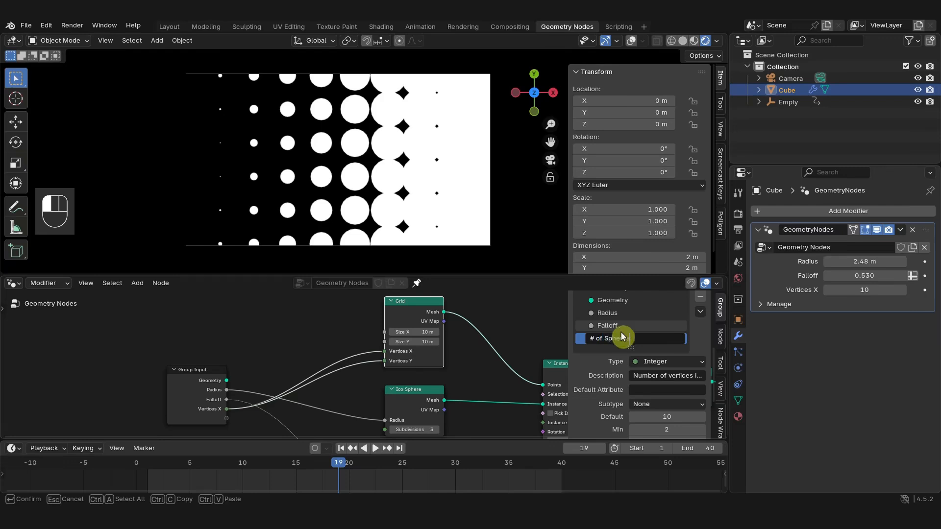
key(Return)
drag(618, 345, 618, 314)
Step: Try 23 for # of Spheres, a Radius of 5.34 m and a Falloff of 0.120, scrubbing through the swipe
mouse_move(888, 261)
mouse_down()
mouse_move(866, 262)
mouse_move(859, 291)
mouse_move(841, 291)
mouse_move(892, 276)
mouse_up()
mouse_move(865, 291)
mouse_down()
mouse_move(886, 290)
mouse_move(858, 289)
mouse_up()
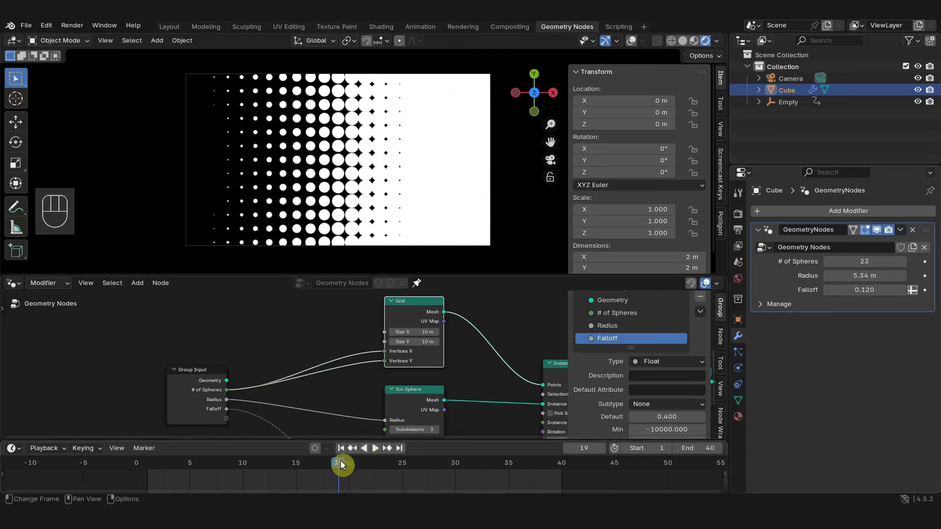
drag(342, 466, 464, 469)
drag(396, 472, 468, 470)
Step: Set the modifier's Radius to 3.3 m and Falloff to -0.270, checking the swipe along the timeline
mouse_move(865, 291)
mouse_down()
mouse_move(853, 290)
mouse_move(862, 290)
mouse_up()
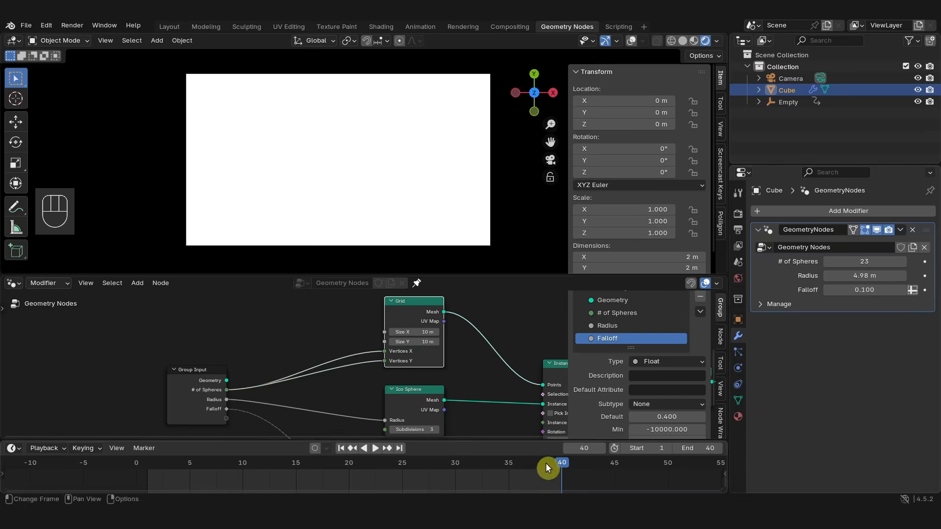
mouse_move(864, 275)
mouse_down()
mouse_move(855, 276)
mouse_move(864, 276)
mouse_up()
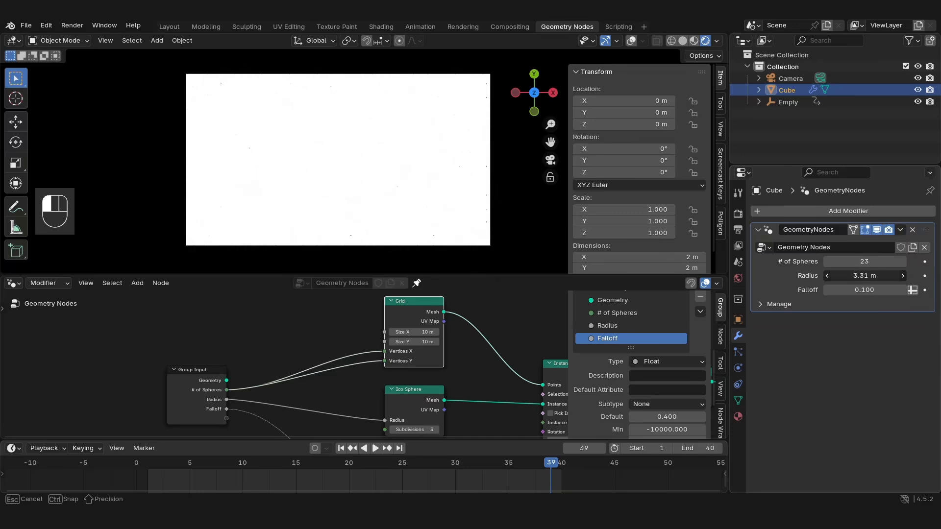
drag(865, 290, 858, 290)
drag(857, 290, 857, 290)
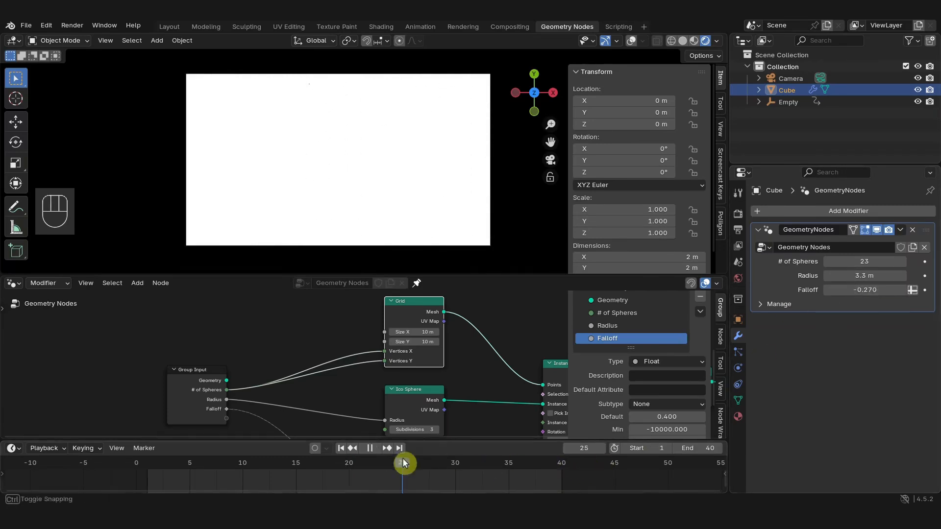
drag(403, 463, 399, 487)
Step: Set # of Spheres to 20 and Radius to 1.4 m, and scrub through the swipe's final frames
drag(865, 262, 848, 262)
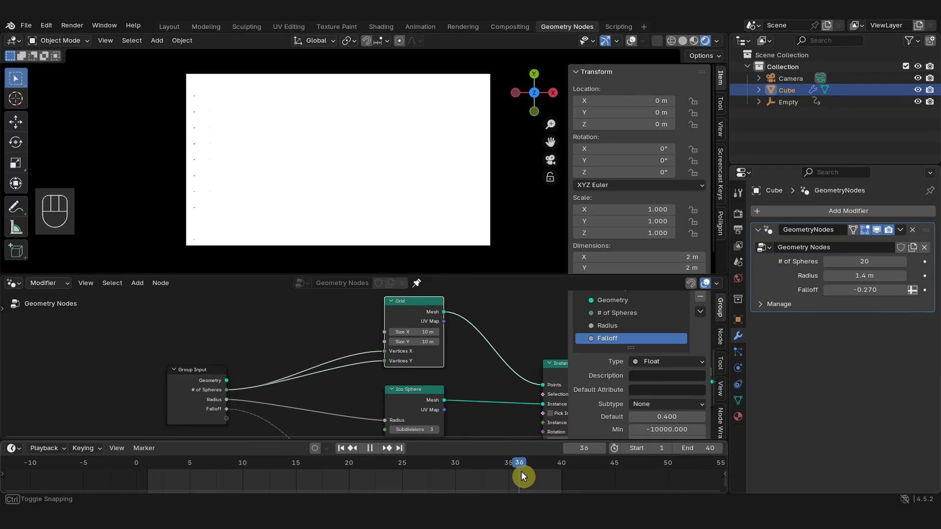
drag(865, 290, 865, 289)
drag(483, 468, 501, 470)
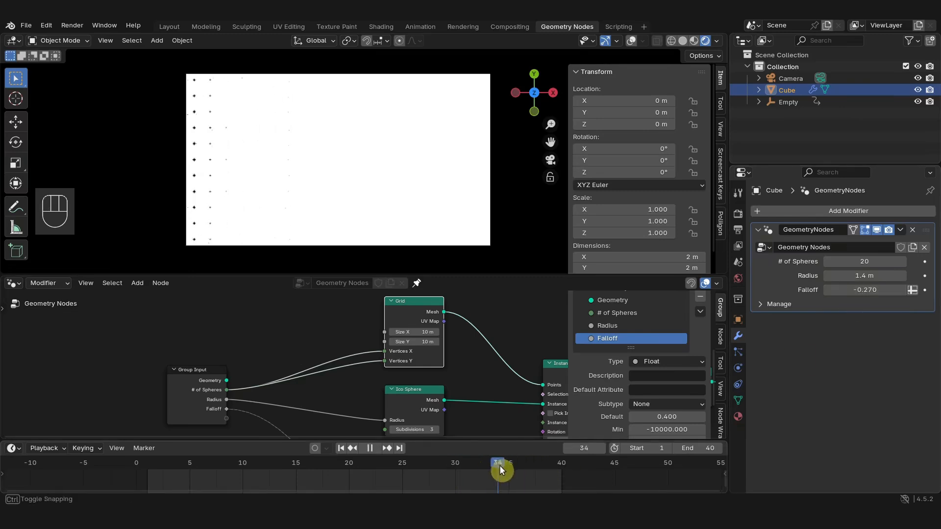
drag(560, 472, 444, 478)
Step: Select the Empty, move its last location keyframe to frame 43, and scrub back through the swipe
click(788, 102)
drag(562, 477, 672, 483)
drag(447, 470, 565, 466)
drag(670, 475, 654, 475)
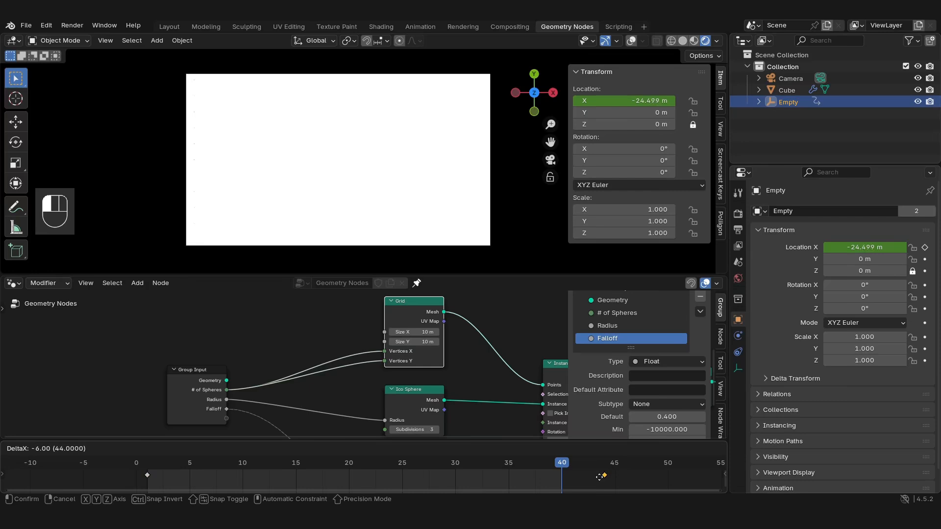
click(599, 477)
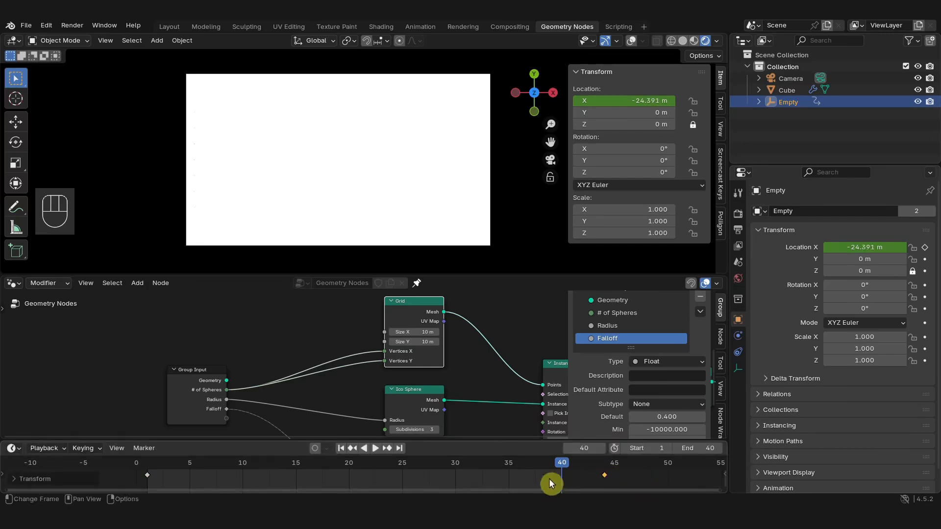
drag(563, 466, 423, 485)
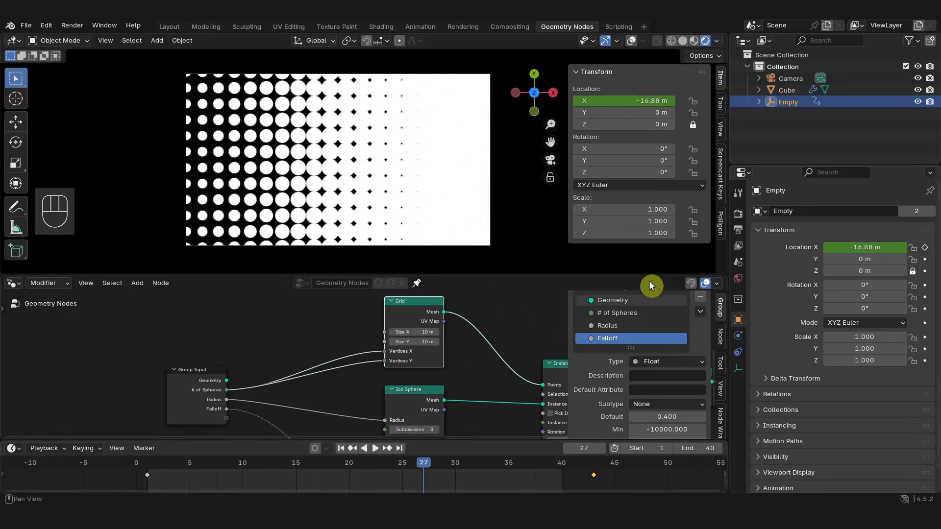
Step: Reselect the Cube and move Instance on Points, Set Material and Group Output together to make room beside the Map Range node
click(789, 91)
scroll(420, 370, down, 9)
middle_drag(413, 385, 309, 331)
scroll(309, 331, up, 3)
scroll(319, 341, down, 3)
drag(326, 305, 505, 362)
key(g)
click(461, 363)
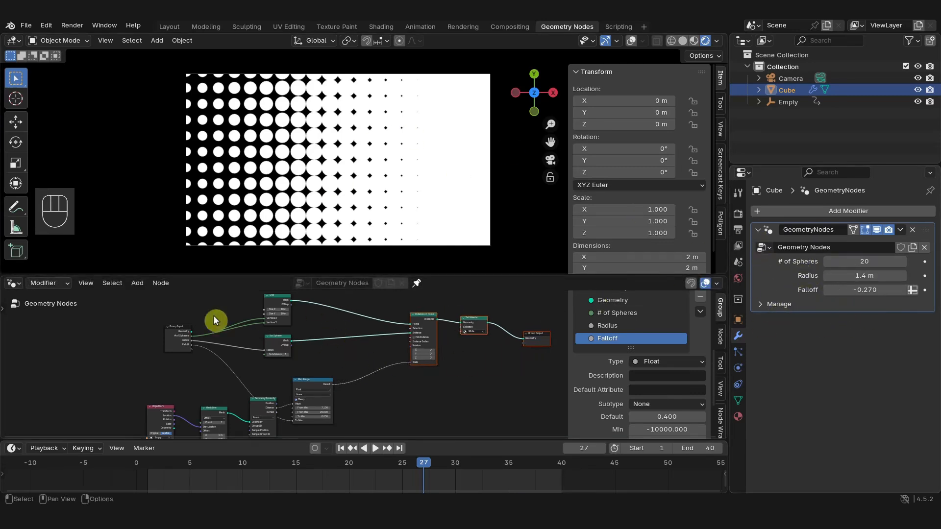
Step: Add a Random Value node between Map Range and the Scale input of Instance on Points, with the Map Range result feeding Max
middle_drag(332, 352, 325, 300)
scroll(372, 356, up, 2)
scroll(305, 322, up, 4)
middle_drag(313, 339, 338, 322)
scroll(361, 353, up, 2)
middle_drag(364, 359, 395, 364)
middle_drag(403, 352, 411, 381)
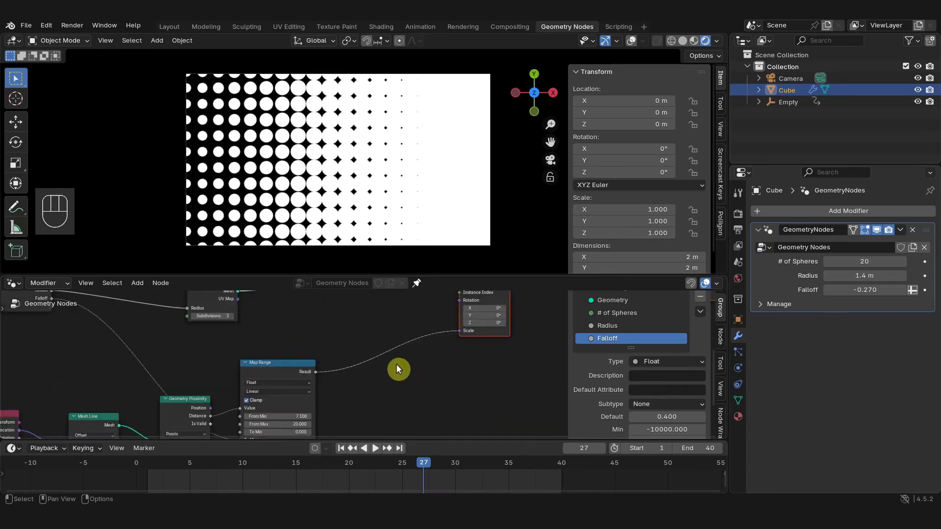
key(shift+a)
click(372, 241)
text(ra)
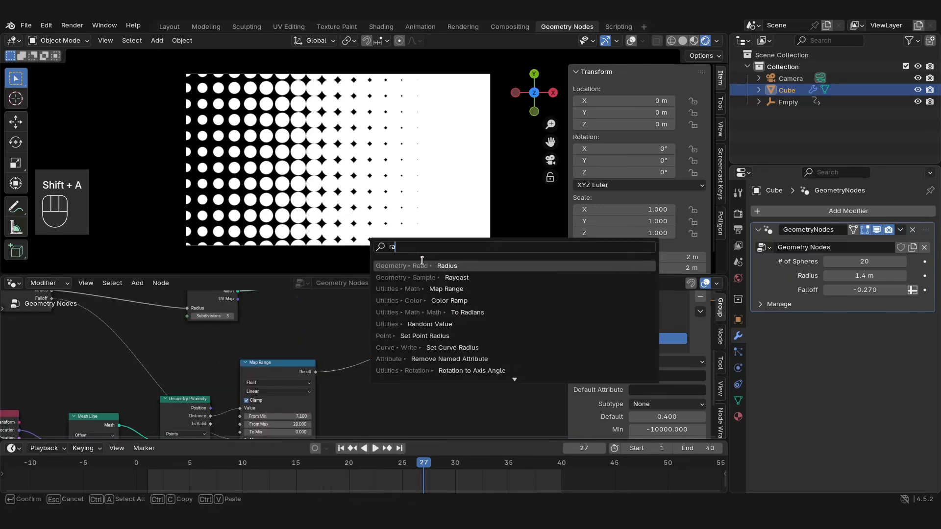
text(n)
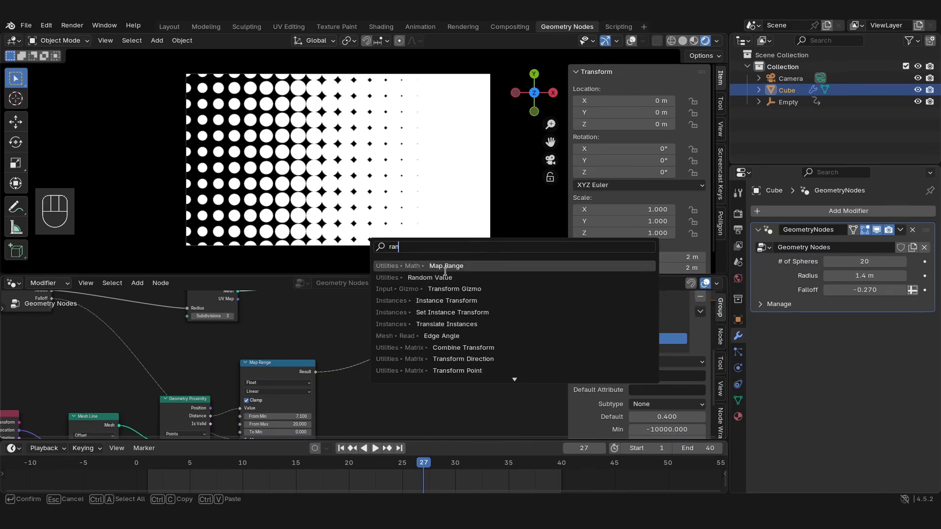
click(445, 277)
click(374, 393)
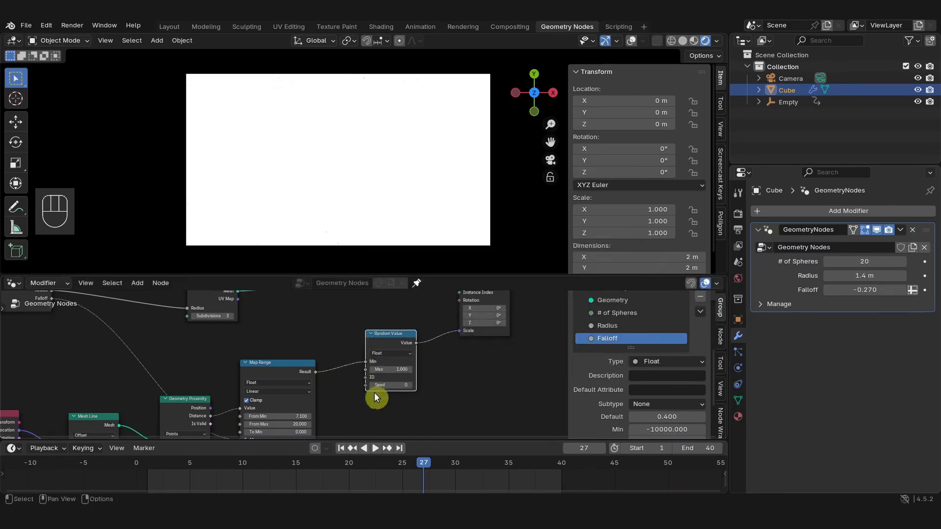
mouse_move(366, 361)
mouse_down()
mouse_move(339, 366)
mouse_move(366, 371)
mouse_up()
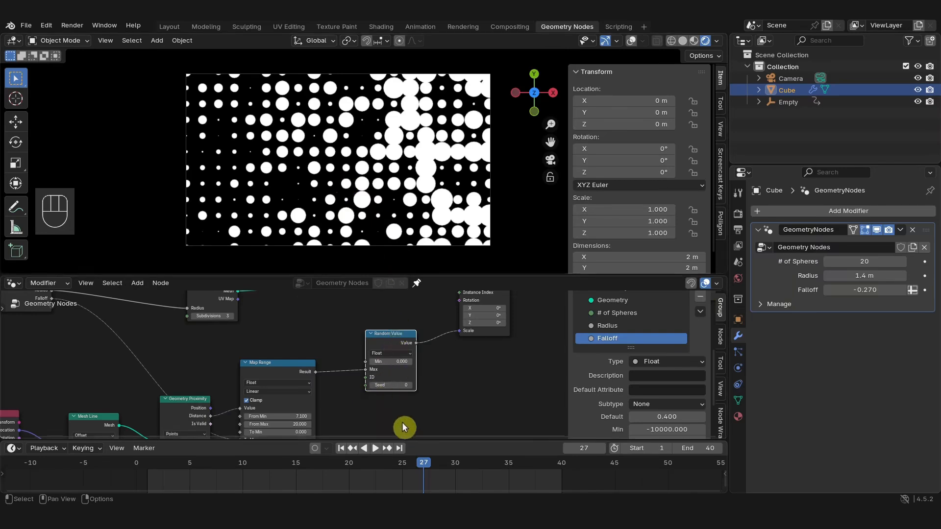
Step: Set the modifier's Radius to 2.04 m and Falloff to 0.590, checking the randomized swipe up to frame 40
drag(423, 466, 556, 470)
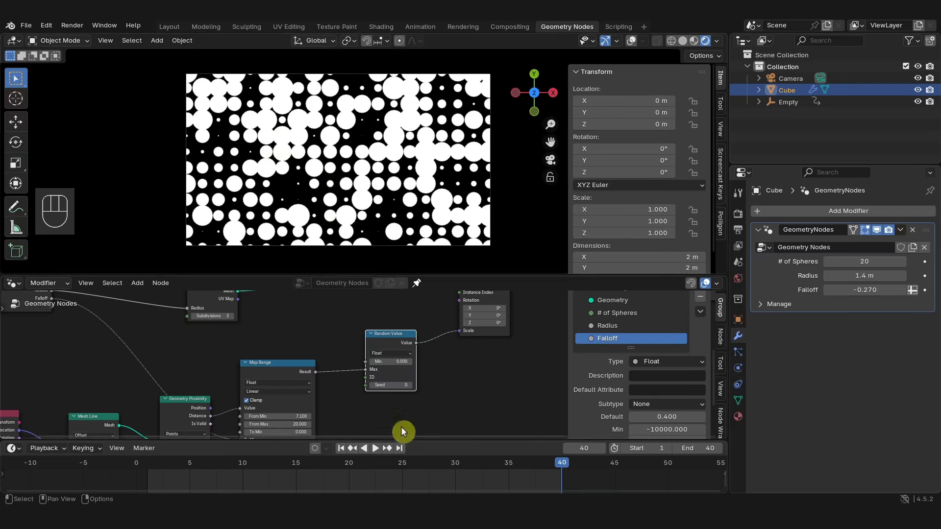
mouse_move(557, 466)
mouse_down()
mouse_move(313, 454)
mouse_move(324, 470)
mouse_move(562, 470)
mouse_up()
drag(861, 275, 934, 290)
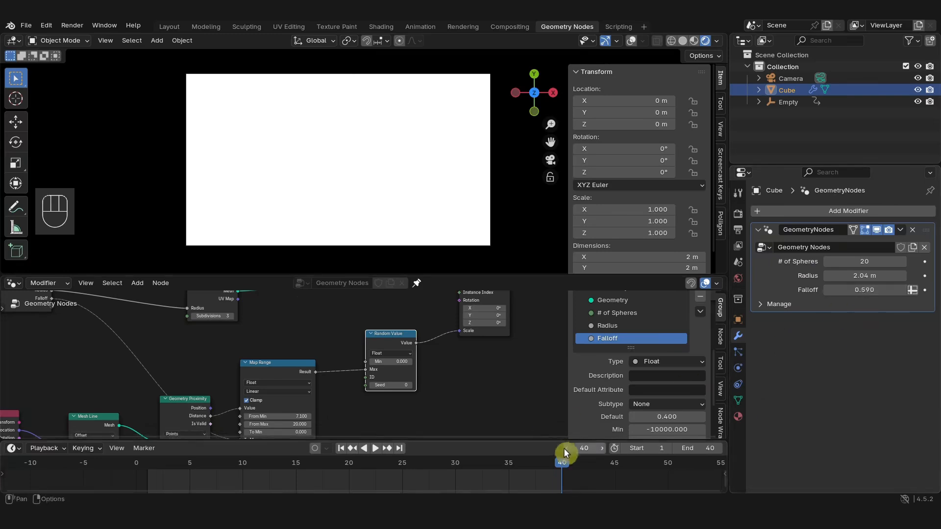
drag(466, 462, 561, 478)
Step: Set the Random Value Seed to 1, Radius to 1.98 m and Falloff to 0.680, and scrub to frame 40
click(414, 385)
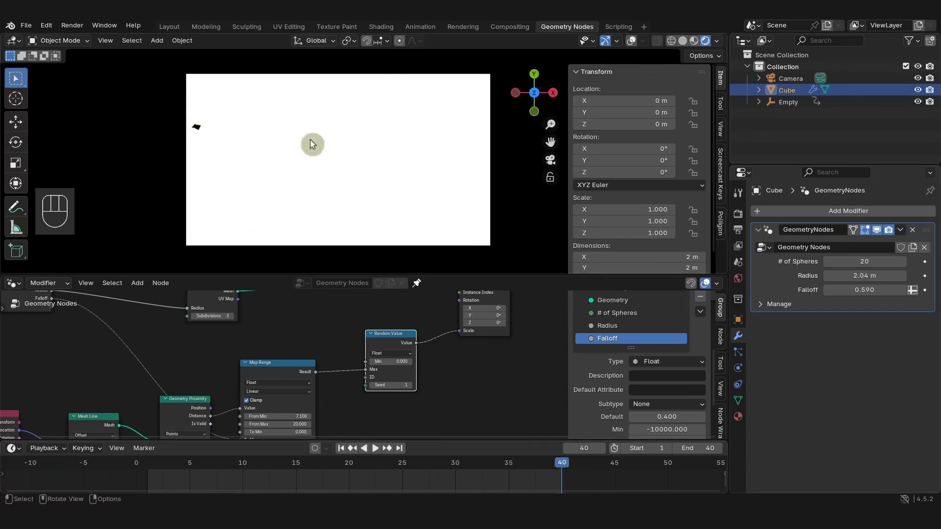
drag(863, 276, 870, 290)
drag(478, 464, 525, 473)
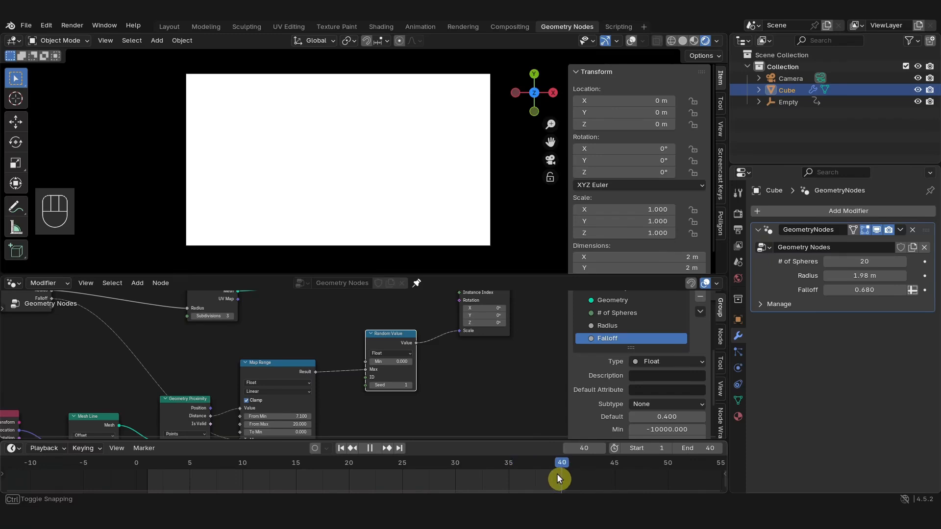
Step: Move the Empty's last location keyframe to frame 40, set the Random Value Seed to 0, and scrub through the swipe
click(784, 102)
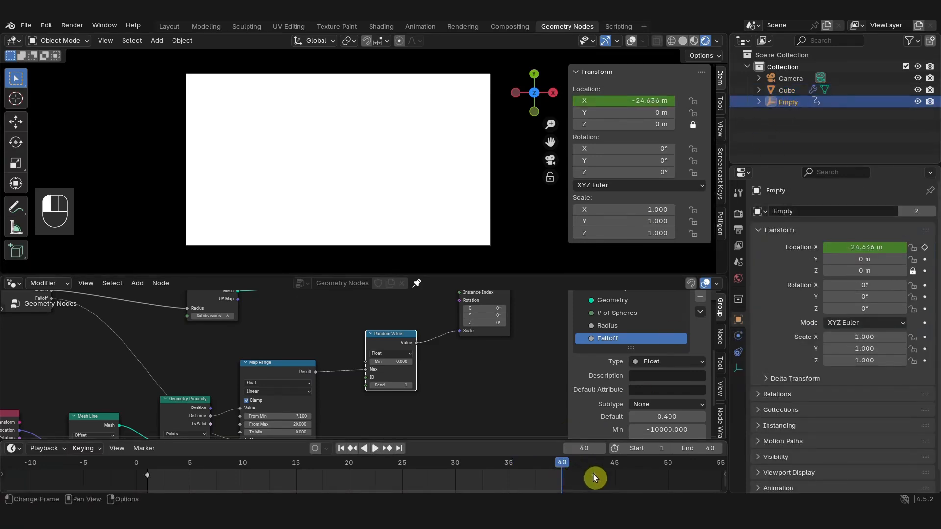
key(g)
click(563, 482)
drag(560, 464, 189, 463)
click(371, 386)
drag(248, 467, 437, 480)
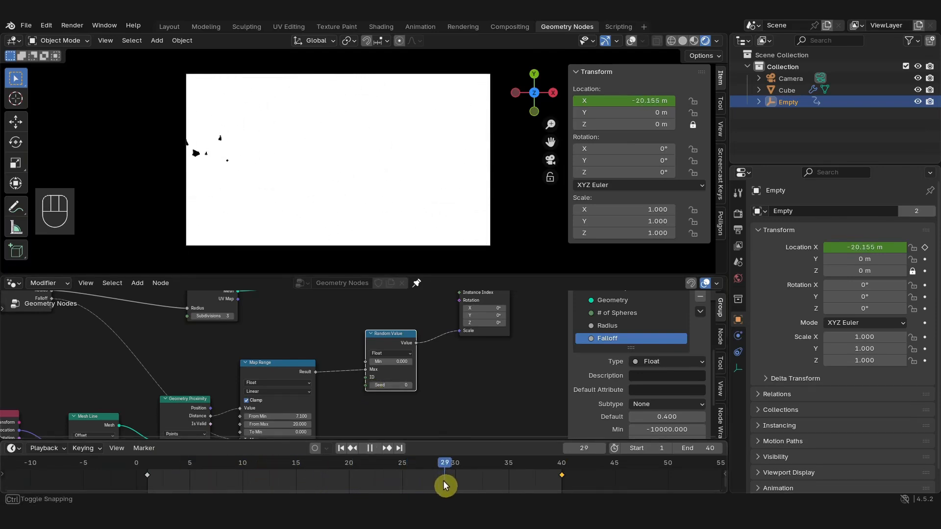
drag(555, 485, 561, 485)
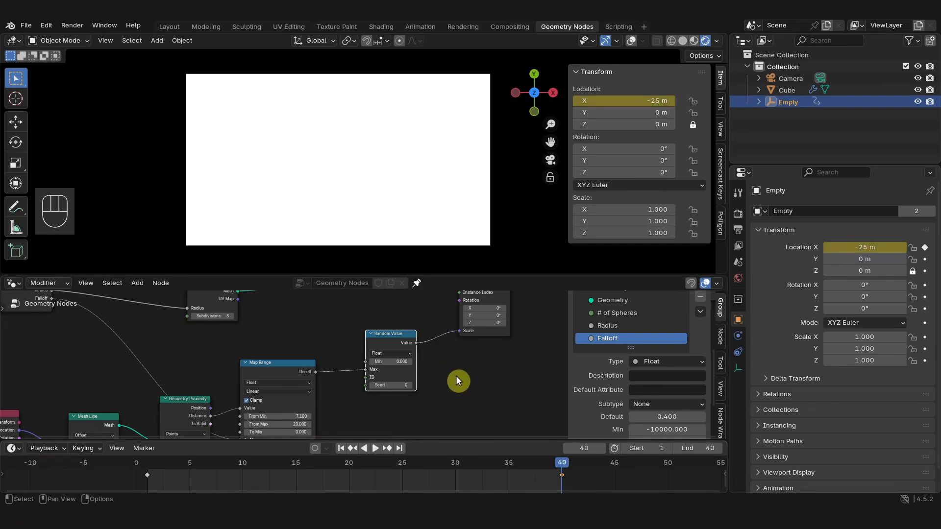
Step: Add a Switch node beside the Random Value node
middle_drag(447, 384, 405, 368)
key(shift+a)
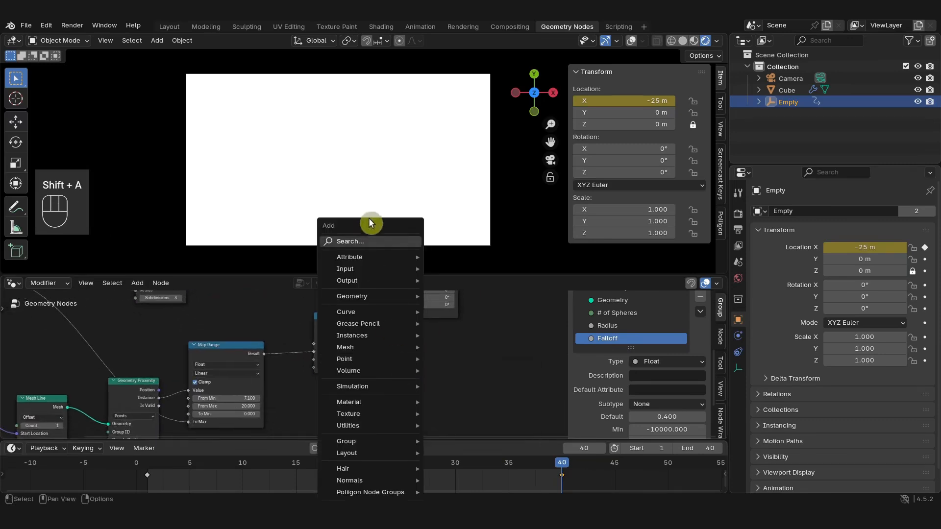
click(367, 240)
text(swi)
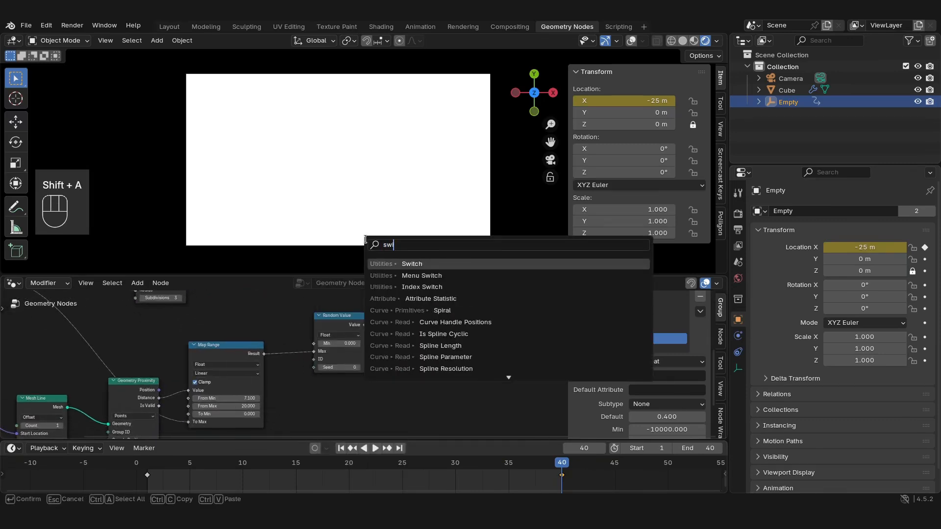
key(Return)
click(397, 370)
scroll(404, 380, up, 4)
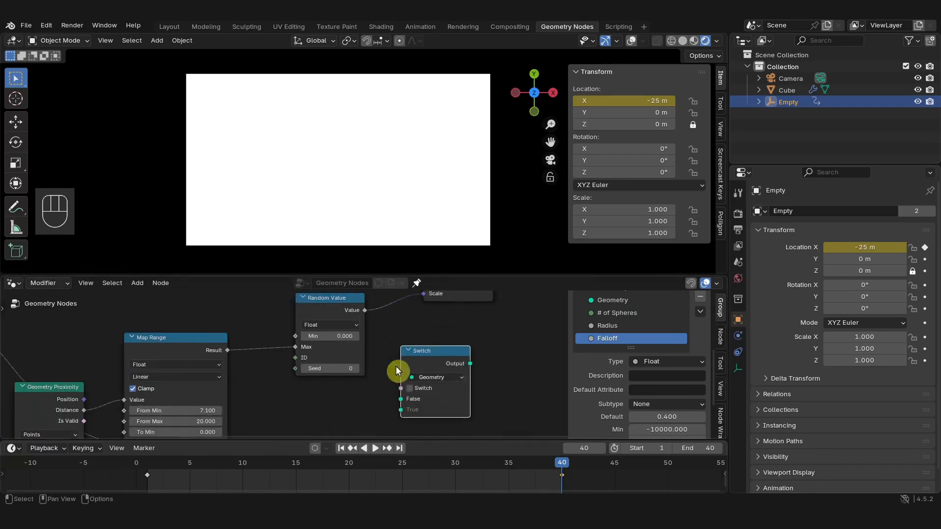
Step: Set the Switch node's input type to Float and position it next to Random Value
middle_drag(403, 381, 428, 373)
middle_drag(353, 348, 358, 366)
drag(352, 326, 347, 335)
middle_drag(452, 381, 410, 361)
click(418, 363)
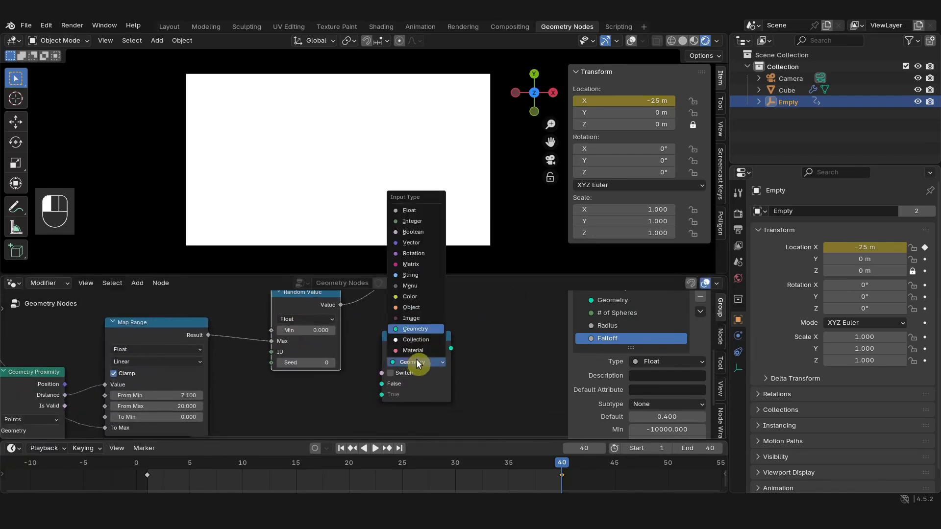
click(420, 211)
drag(414, 335, 406, 336)
middle_drag(254, 386, 268, 391)
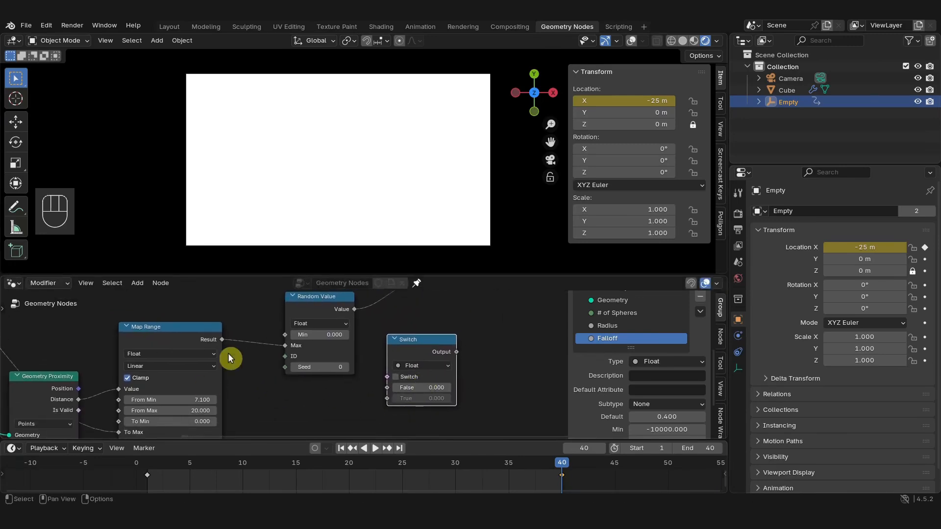
Step: Connect Random Value to the Switch's True input, Map Range's Result to False, and the Switch's Output to Instance on Points' Scale
drag(330, 306, 352, 378)
drag(383, 405, 387, 398)
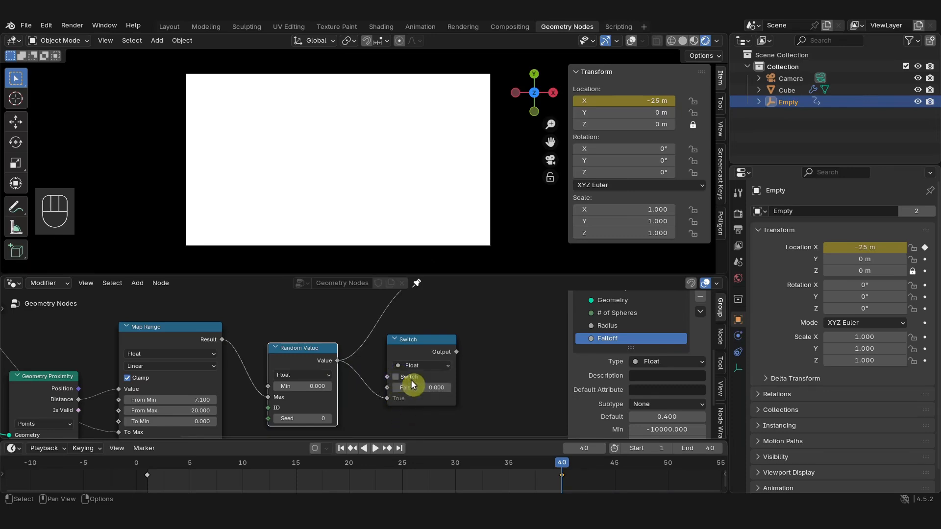
mouse_move(288, 362)
mouse_down()
mouse_move(286, 389)
mouse_move(280, 373)
mouse_up()
drag(223, 340, 403, 365)
middle_drag(417, 335, 411, 401)
drag(414, 387, 412, 340)
drag(330, 328, 371, 340)
scroll(449, 407, down, 2)
middle_drag(450, 408, 471, 383)
scroll(375, 358, up, 2)
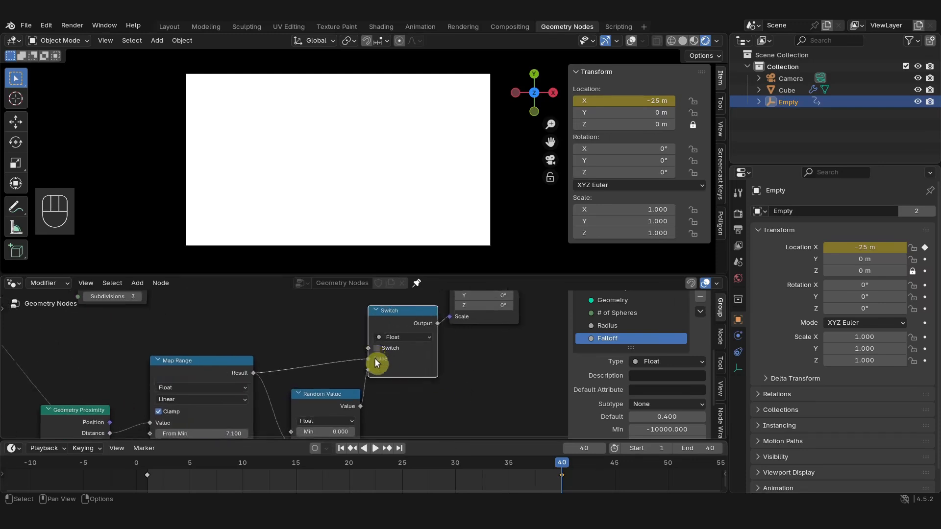
Step: Go to frame 16, enable the Switch node's Switch option, and scrub to frame 19 to check the random version
drag(563, 466, 307, 451)
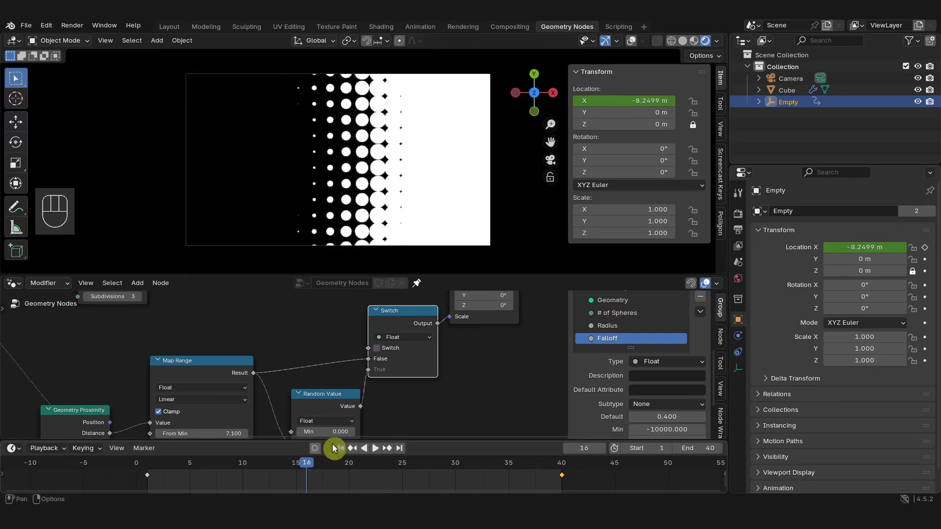
click(377, 349)
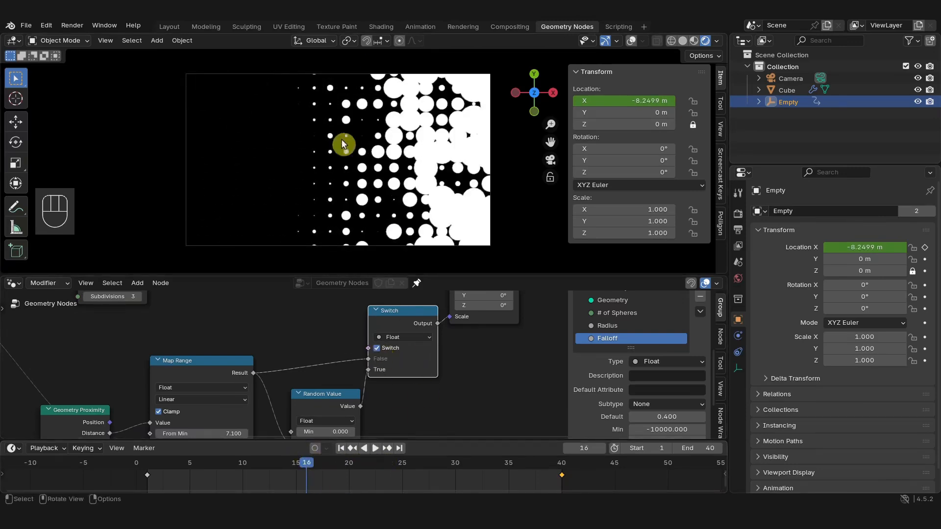
drag(308, 465, 338, 472)
Step: Expose the Switch node's Switch input by linking it to a new socket on Group Input
scroll(318, 357, down, 2)
middle_drag(318, 355, 445, 366)
scroll(438, 356, down, 2)
drag(479, 377, 383, 363)
drag(177, 338, 177, 338)
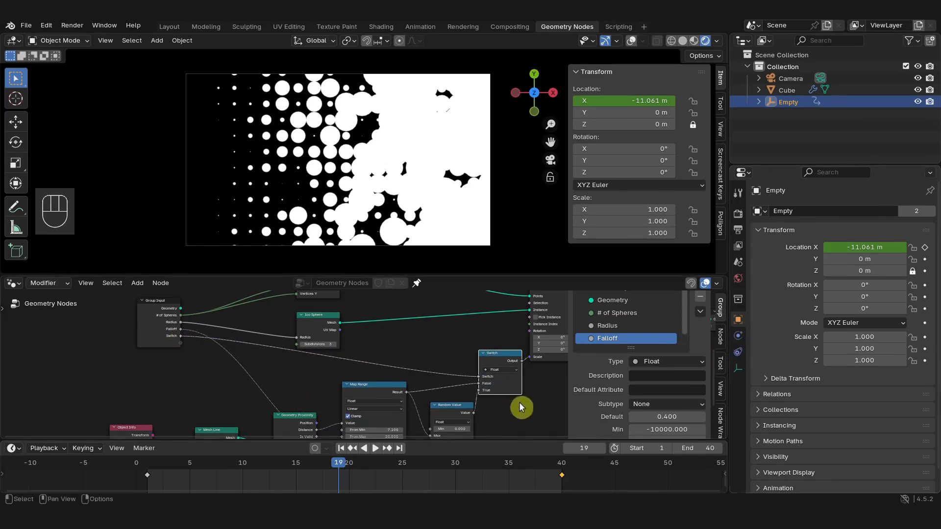
Step: Reselect the Cube, rename the exposed Switch input to Random, and toggle it off and on in the modifier
click(787, 91)
click(739, 335)
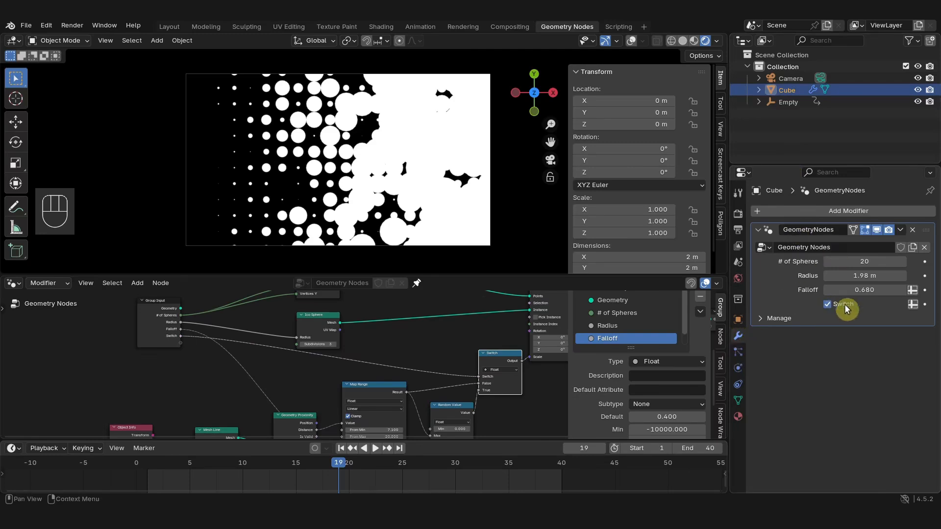
scroll(610, 330, down, 1)
click(622, 338)
double_click(625, 337)
text(Random)
key(Return)
click(828, 304)
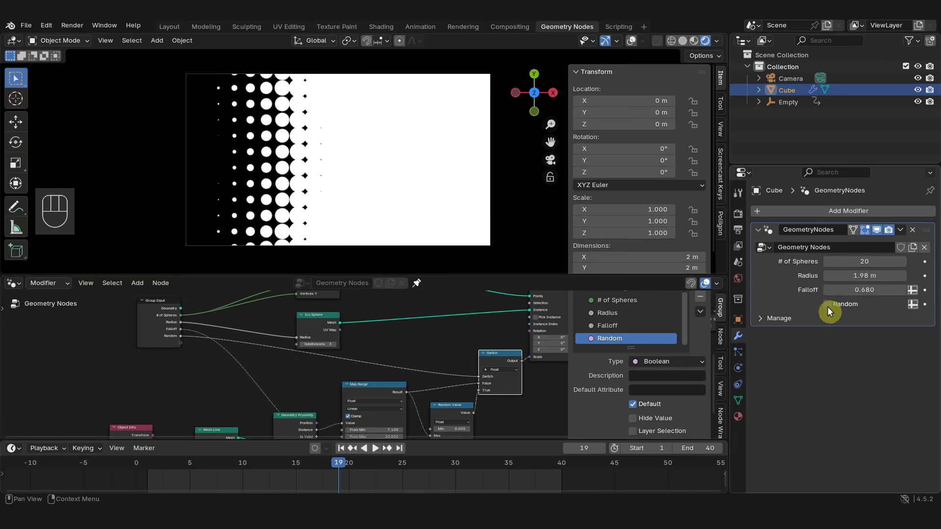
click(828, 304)
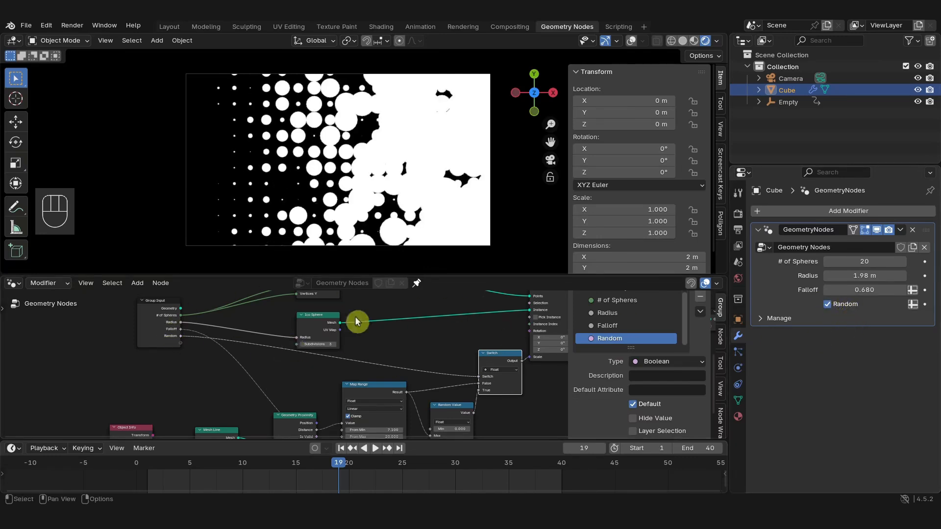
Step: Move Random Value, Switch and the nodes after them together to make room beside Map Range
mouse_move(412, 354)
middle_down()
mouse_move(315, 315)
mouse_move(415, 338)
middle_up()
scroll(338, 319, down, 1)
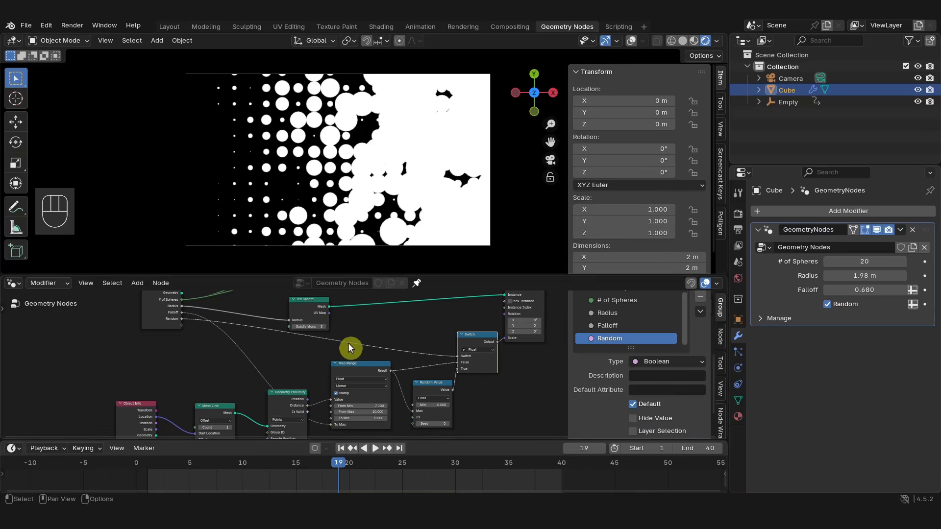
middle_drag(348, 344, 288, 332)
scroll(297, 324, up, 2)
middle_drag(468, 389, 407, 395)
scroll(405, 396, down, 6)
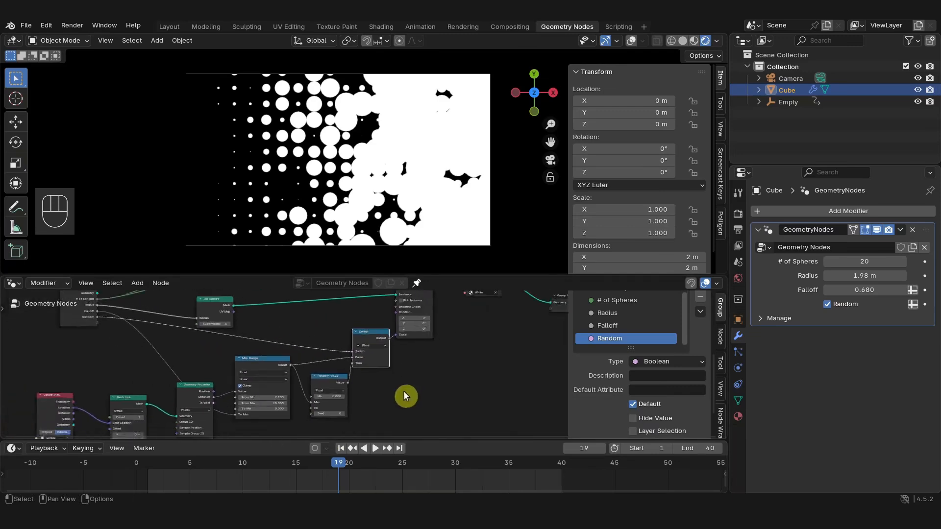
scroll(330, 326, down, 2)
middle_drag(333, 311, 334, 323)
drag(336, 307, 505, 401)
key(g)
click(477, 409)
Step: Insert a Multiply math node between Map Range's Result and the Random Value's Max input
middle_drag(331, 379, 336, 305)
scroll(336, 305, up, 2)
scroll(339, 363, up, 2)
key(shift+a)
click(314, 242)
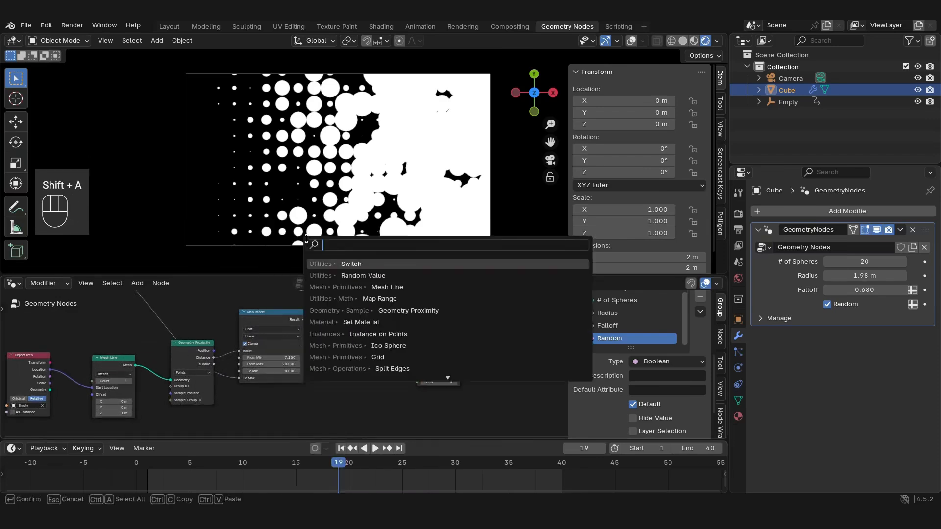
text(mult)
key(Return)
click(349, 330)
scroll(315, 369, up, 2)
middle_drag(325, 385, 342, 397)
scroll(364, 380, up, 1)
drag(396, 338, 378, 359)
scroll(365, 375, down, 2)
middle_drag(338, 387, 391, 418)
scroll(426, 399, up, 3)
scroll(402, 404, down, 5)
scroll(338, 400, up, 3)
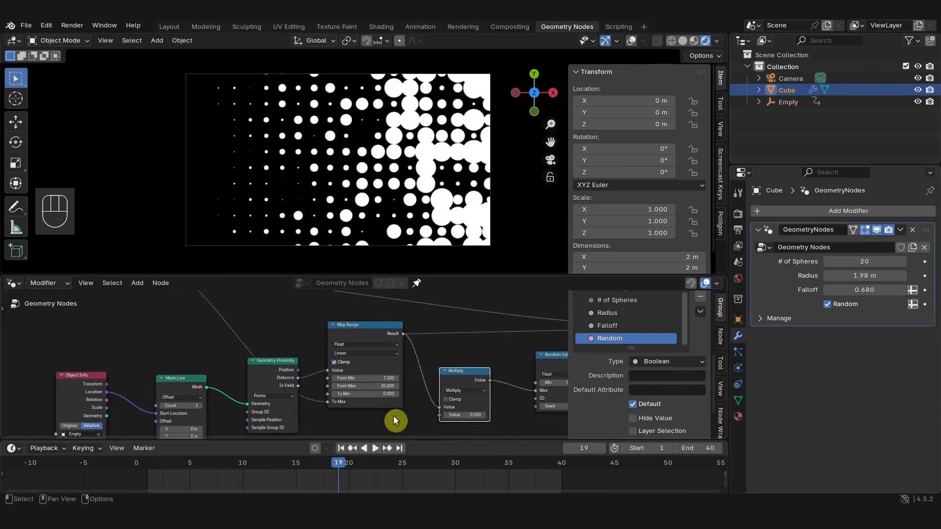
Step: Expose the Multiply node's second Value on Group Input and name it Random Scale
scroll(407, 414, down, 2)
drag(428, 409, 167, 343)
scroll(607, 332, down, 1)
double_click(625, 336)
text(Random Scale)
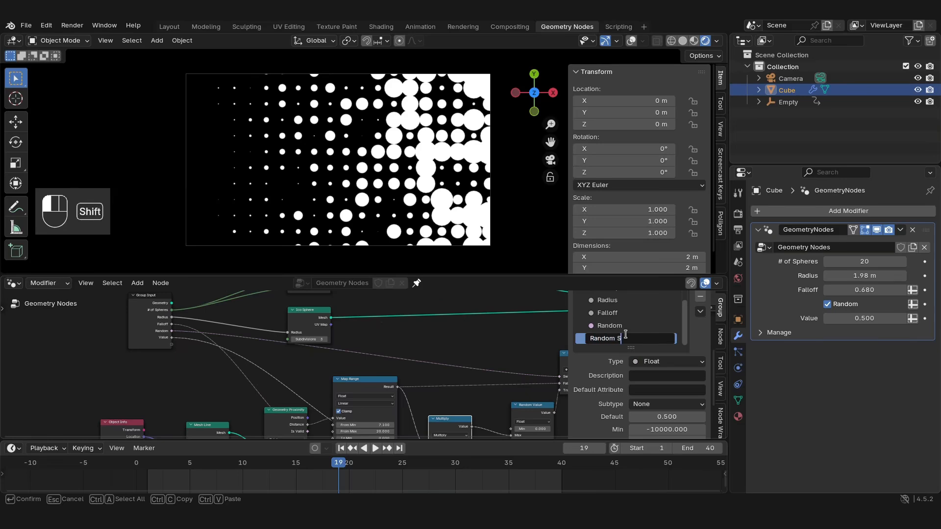
key(Return)
Step: Tidy the scale branch by repositioning the Multiply, Map Range, Random Value and Switch nodes
scroll(421, 366, down, 2)
scroll(373, 338, up, 2)
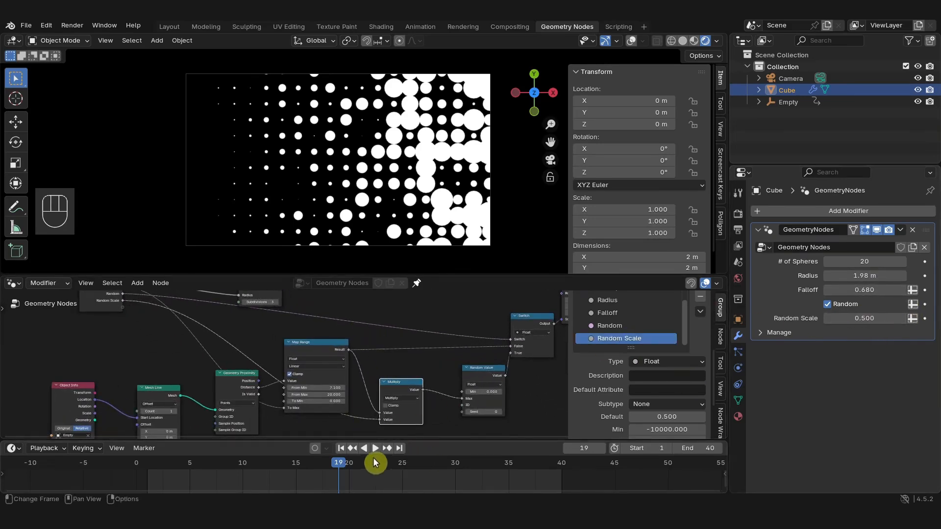
drag(398, 387, 398, 396)
drag(314, 348, 332, 340)
middle_drag(447, 374, 349, 377)
drag(387, 371, 379, 370)
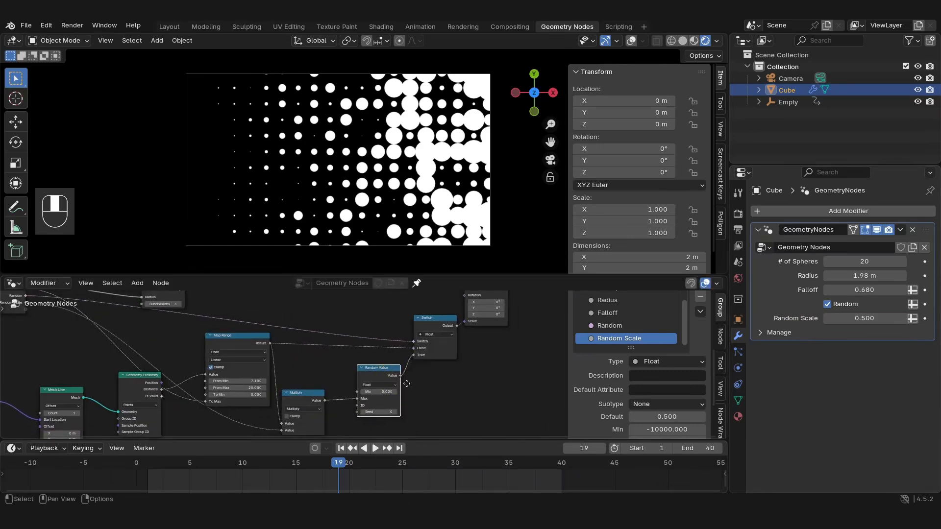
middle_drag(414, 325, 402, 358)
drag(416, 354, 409, 358)
Step: Line up the Grid node above Ico Sphere and adjust Multiply's place between Map Range and Random Value
scroll(367, 367, down, 4)
drag(205, 327, 245, 326)
middle_drag(260, 322, 271, 355)
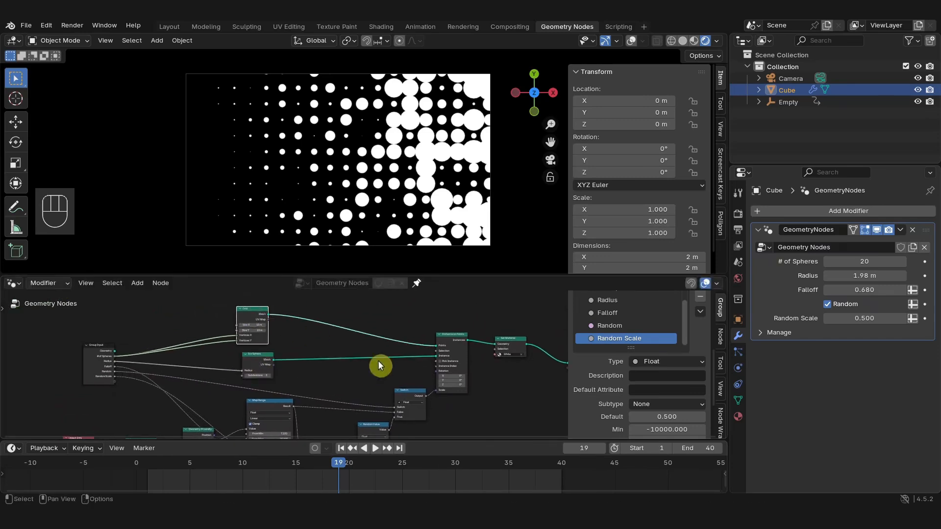
scroll(378, 361, up, 2)
middle_drag(363, 308, 311, 337)
scroll(265, 345, up, 3)
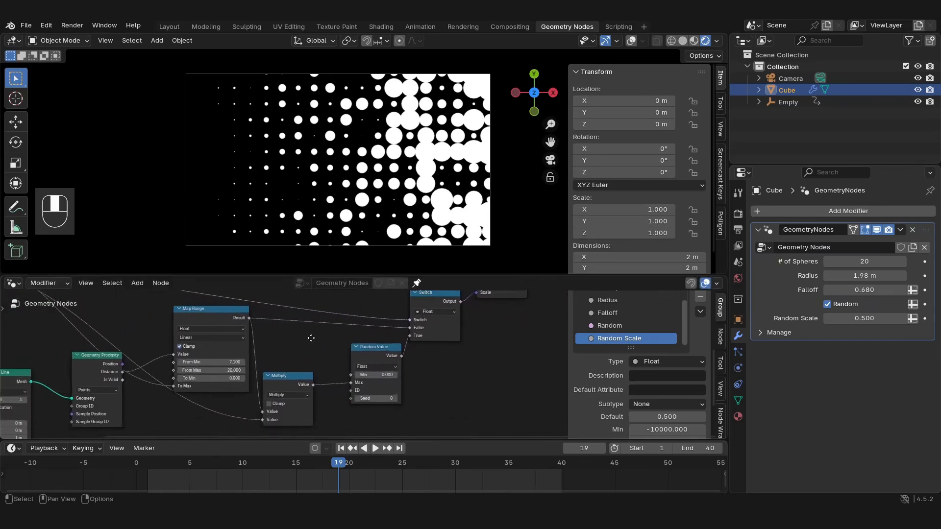
drag(283, 382, 295, 379)
Step: Try out the modifier's Random Scale value on the random sphere sizes and turn Random off
mouse_move(865, 318)
mouse_down()
mouse_move(887, 318)
mouse_move(864, 318)
mouse_up()
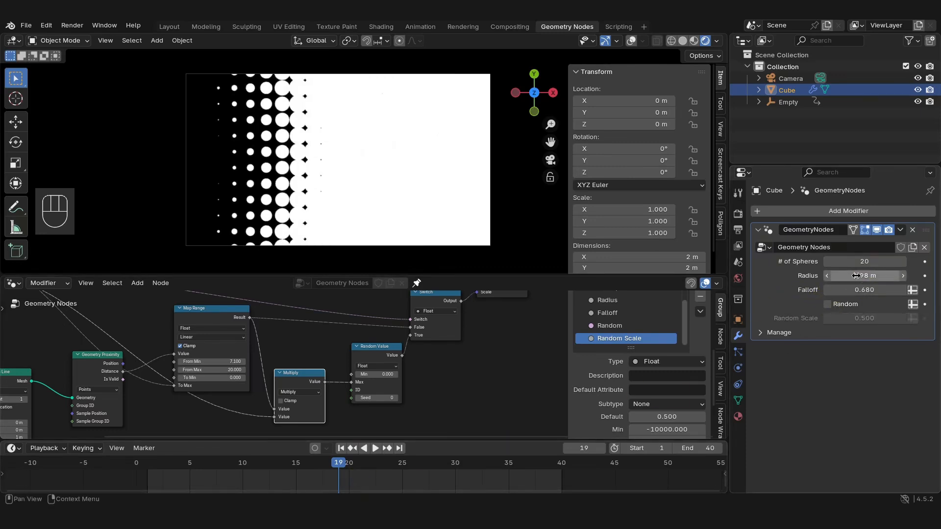
Step: Set the modifier to 16 spheres with radius 0.84 m and falloff 0.560, and preview the animation at frame 20
mouse_move(863, 275)
mouse_down()
mouse_move(872, 275)
mouse_move(852, 276)
mouse_move(859, 284)
mouse_up()
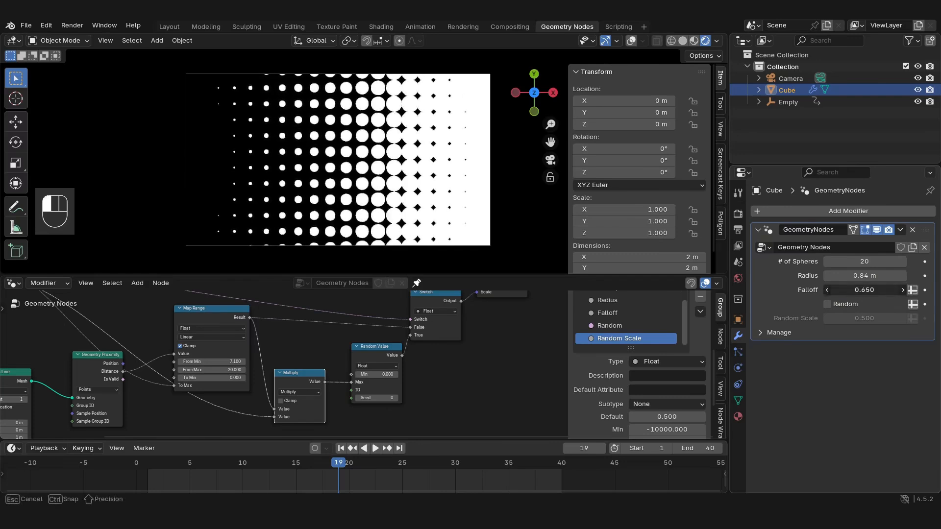
drag(359, 467, 354, 488)
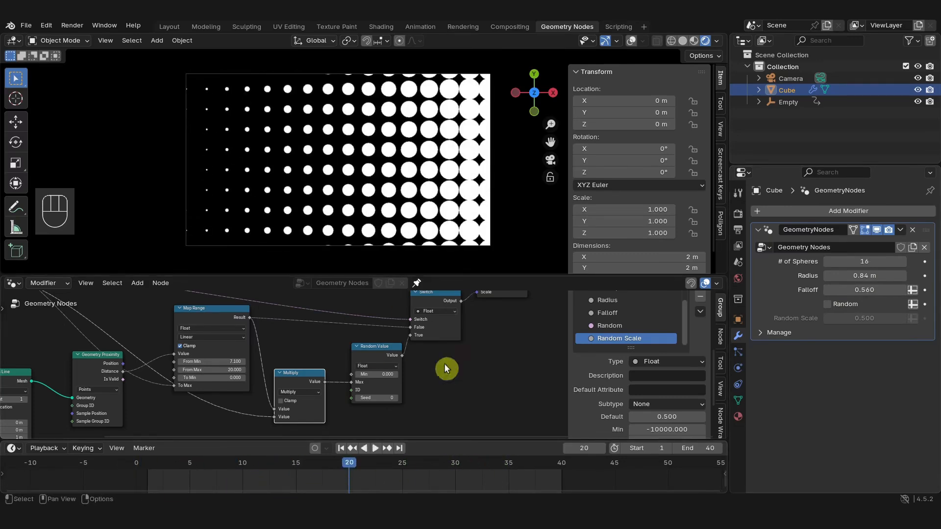
Step: Turn on Random, raise the random scale to 3.130 while previewing frames up to 39, and turn Random off again
click(831, 305)
drag(843, 318, 863, 319)
drag(350, 469, 559, 465)
drag(855, 317, 920, 317)
drag(508, 467, 543, 460)
click(829, 305)
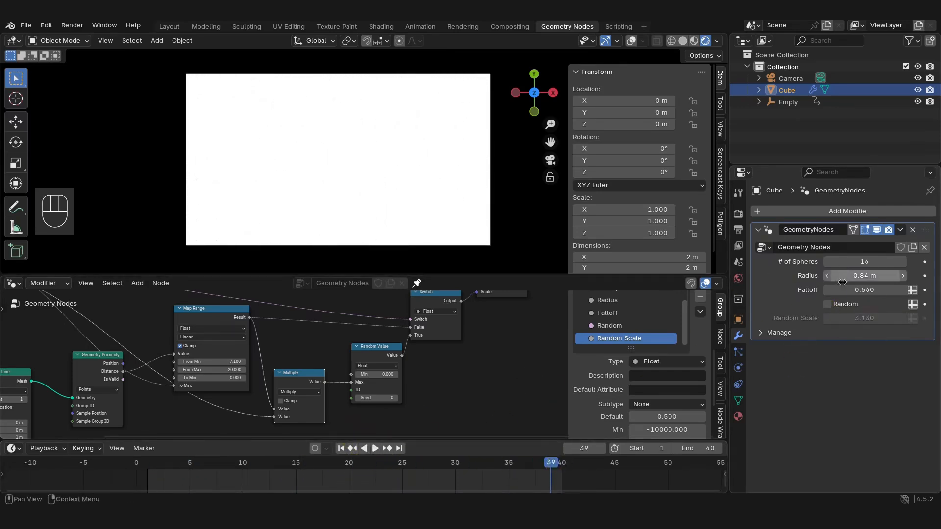
Step: Preview the non-random dot transition across the animation, ending at frame 20, and look over the Map Range and Multiply nodes
drag(552, 460, 306, 471)
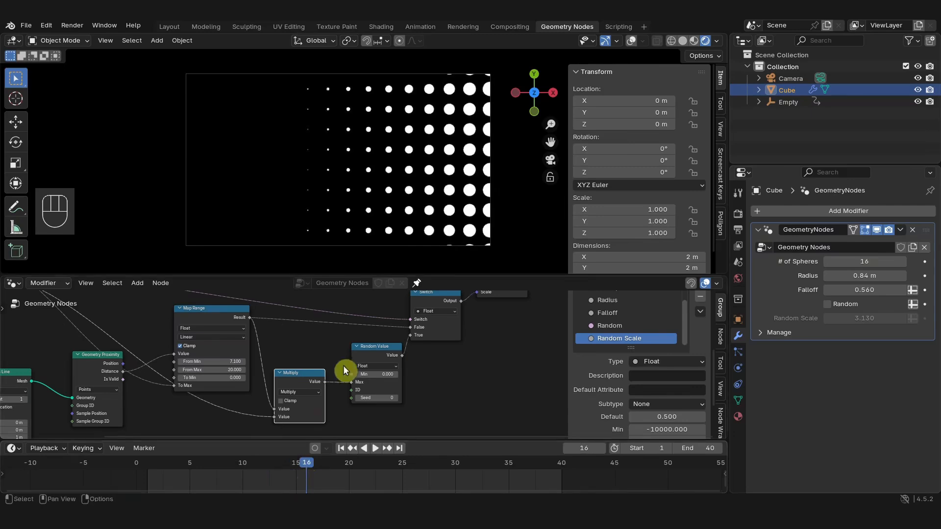
key(Home)
middle_drag(275, 356, 220, 385)
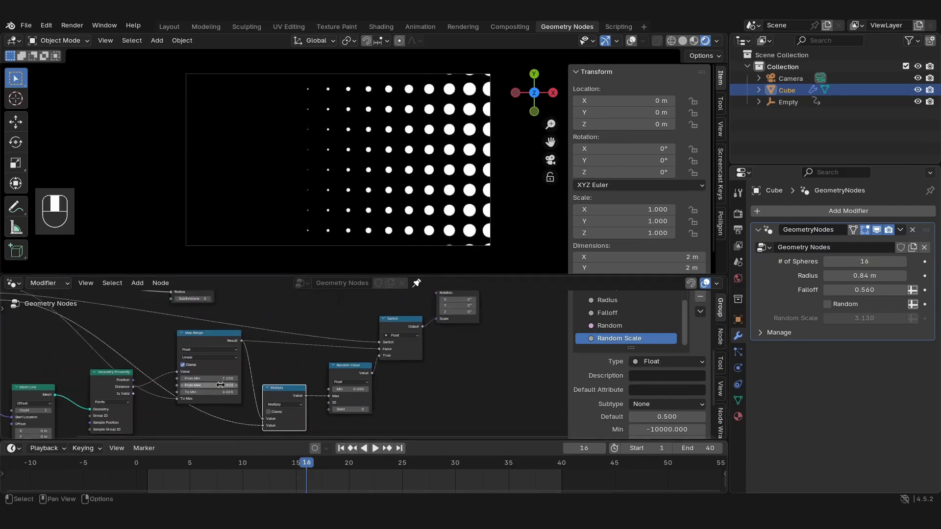
middle_drag(301, 388, 312, 374)
drag(288, 381, 290, 387)
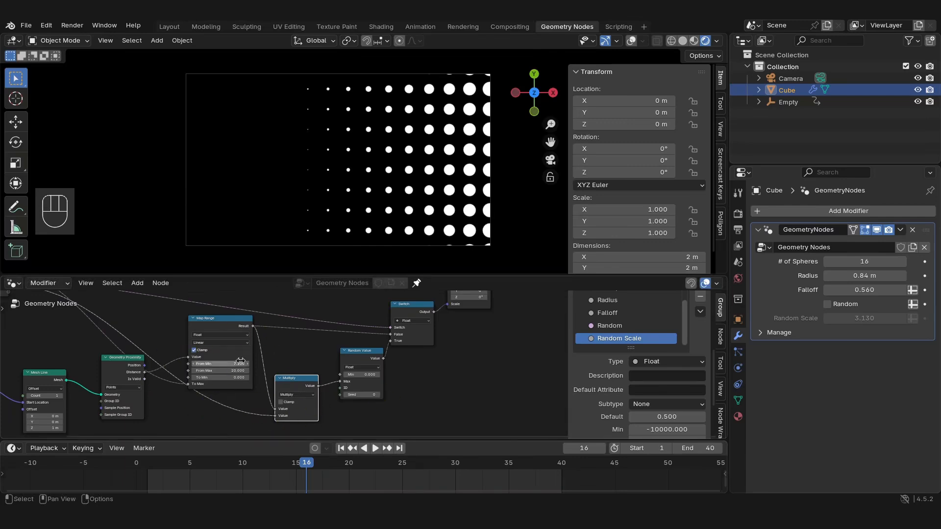
drag(306, 466, 328, 475)
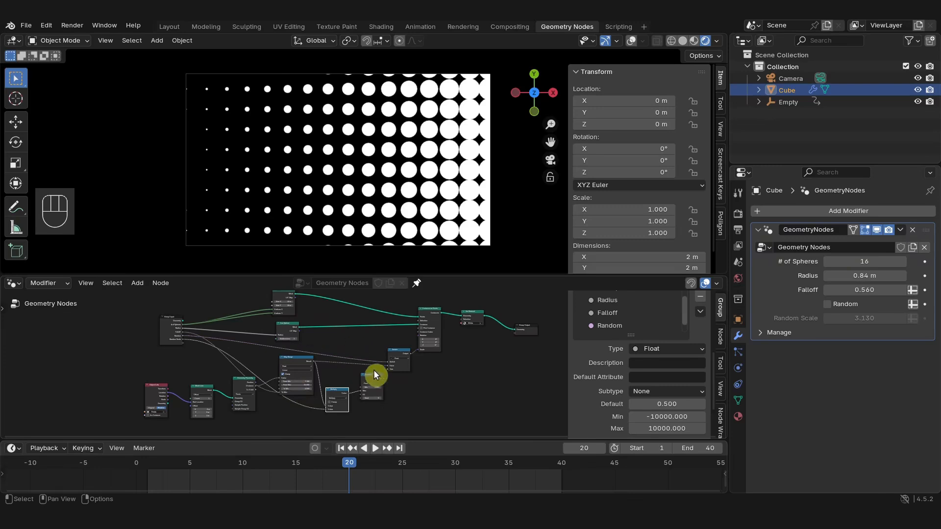
Step: Maximize the node editor and move the Grid, Ico Sphere, Instance on Points, Set Material and Group Output nodes away from the scale nodes
key(ctrl+space)
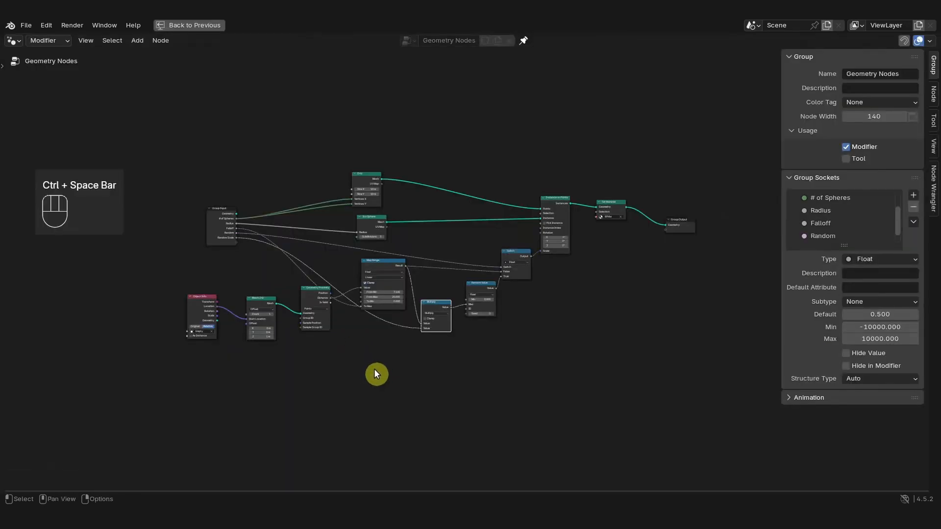
scroll(374, 368, up, 3)
drag(328, 200, 403, 183)
drag(617, 225, 604, 187)
drag(696, 231, 693, 196)
drag(590, 187, 614, 187)
drag(411, 176, 506, 177)
drag(342, 253, 503, 231)
drag(614, 191, 599, 189)
drag(696, 195, 683, 194)
drag(607, 186, 597, 183)
Step: Space out the Switch, Random Value, Multiply and Map Range nodes
drag(549, 301, 539, 297)
drag(501, 349, 486, 347)
click(438, 378)
drag(438, 378, 432, 375)
drag(372, 357, 379, 343)
Step: Put the Grid, Ico Sphere, Instance on Points and Set Material nodes in a frame and move the frame up
drag(483, 143, 709, 236)
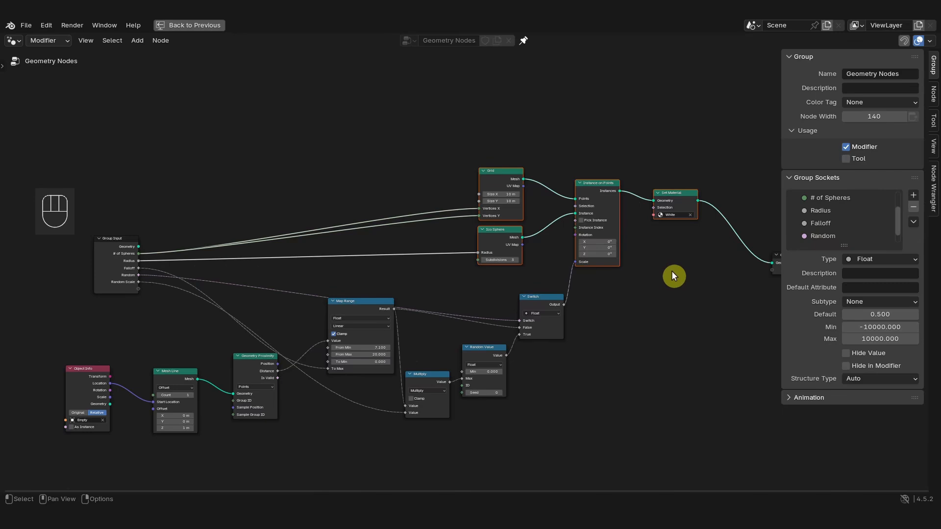
key(shift+p)
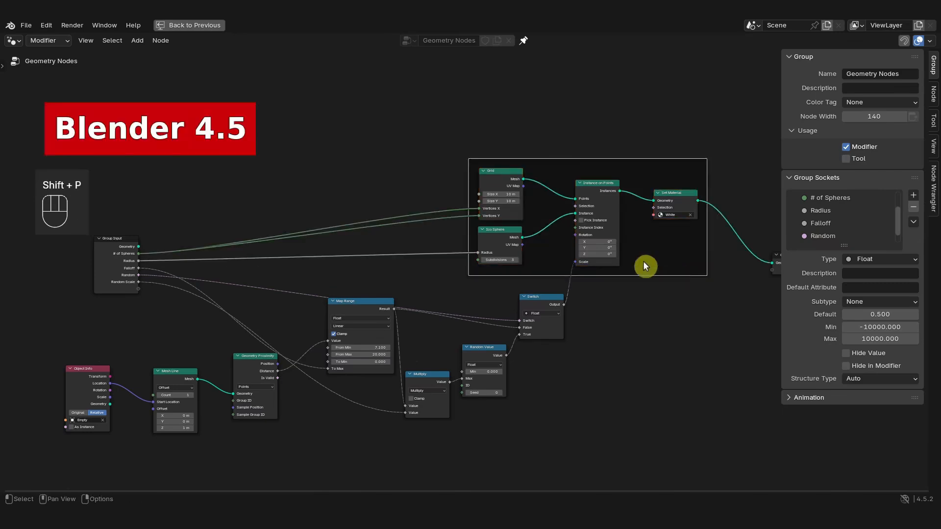
drag(581, 169, 588, 141)
Step: Move Mesh Line and Geometry Proximity closer to Object Info and put the three nodes in a frame
middle_drag(395, 296, 453, 277)
drag(237, 362, 217, 361)
drag(298, 345, 261, 353)
drag(116, 327, 287, 422)
key(shift+p)
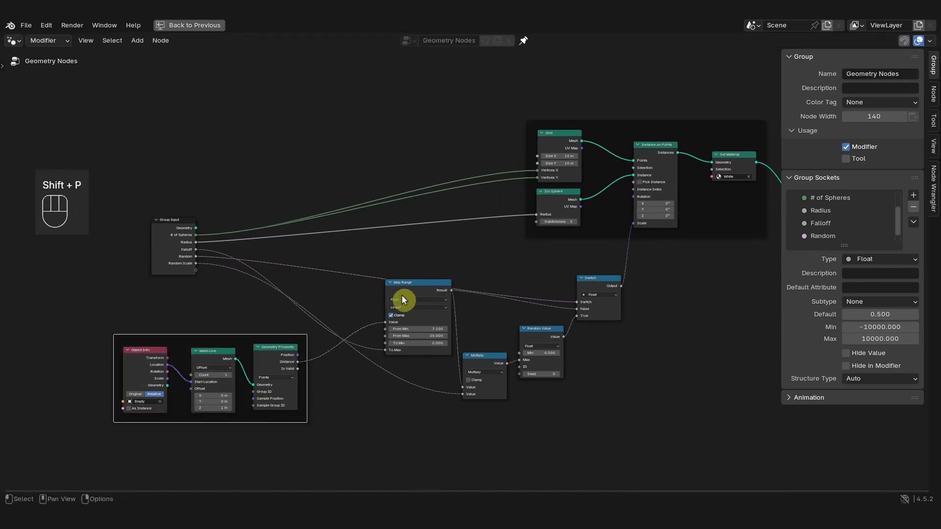
Step: Tidy the Map Range, Multiply, Random Value and Switch nodes into a compact group and put them in a frame
drag(488, 367, 491, 355)
drag(414, 295, 405, 334)
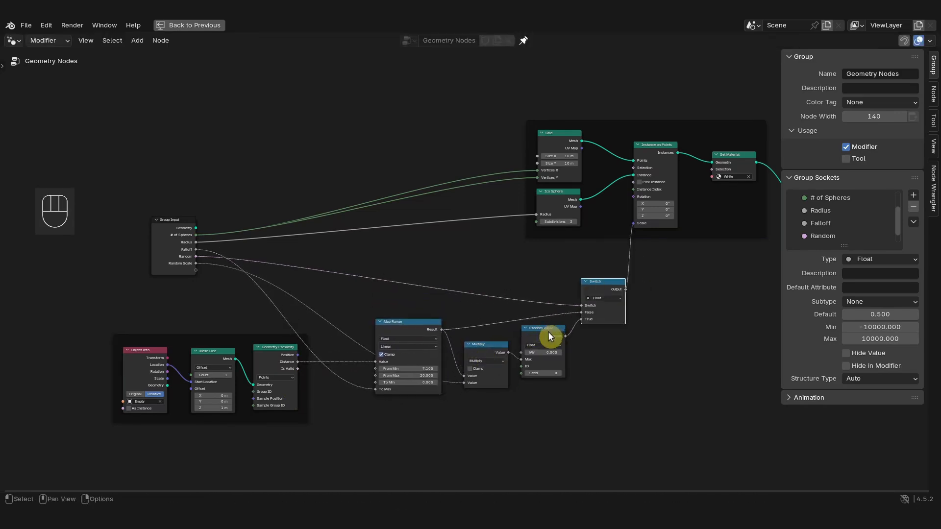
drag(548, 332, 549, 338)
drag(436, 327, 437, 325)
drag(379, 275, 630, 405)
key(shift+p)
Step: Move Group Input up and merge the two links into Grid's Vertices X and Y through one reroute placed in the Grid frame
drag(171, 239, 164, 219)
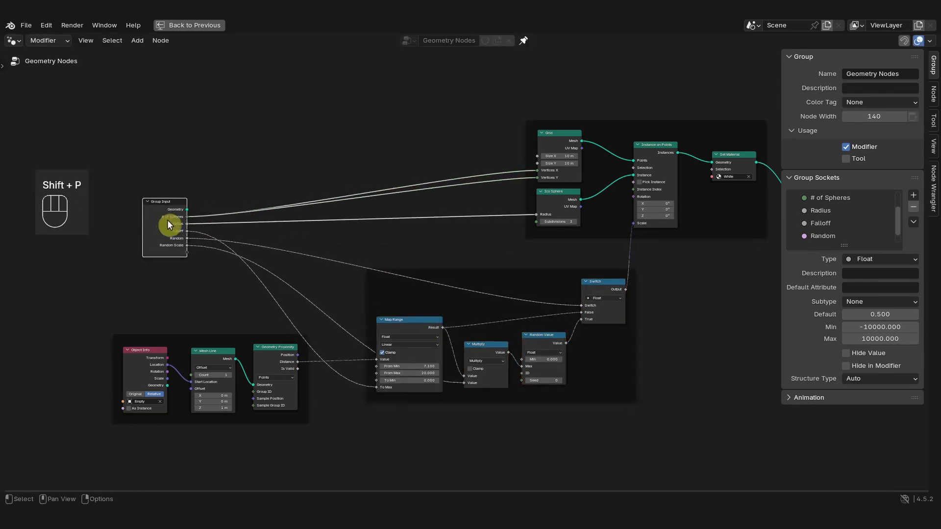
middle_drag(474, 230, 356, 262)
scroll(340, 231, up, 1)
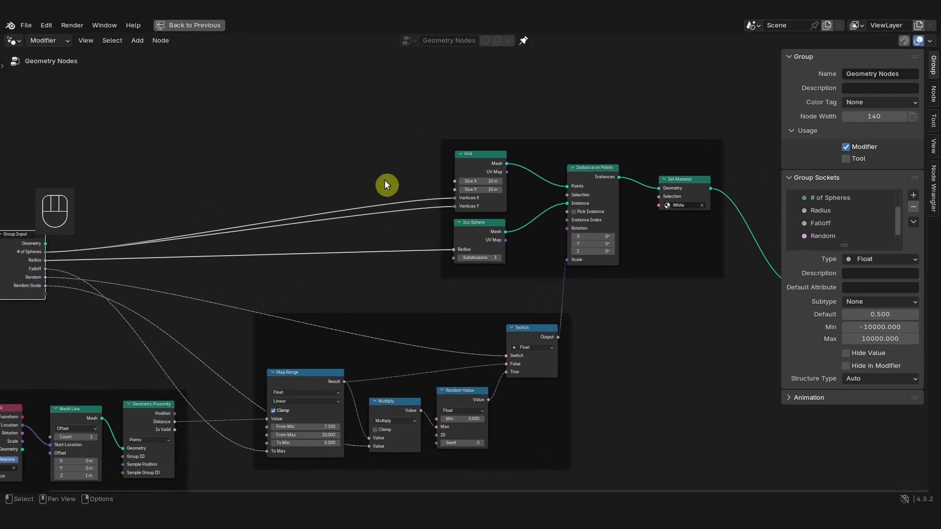
shift+right_drag(405, 177, 406, 228)
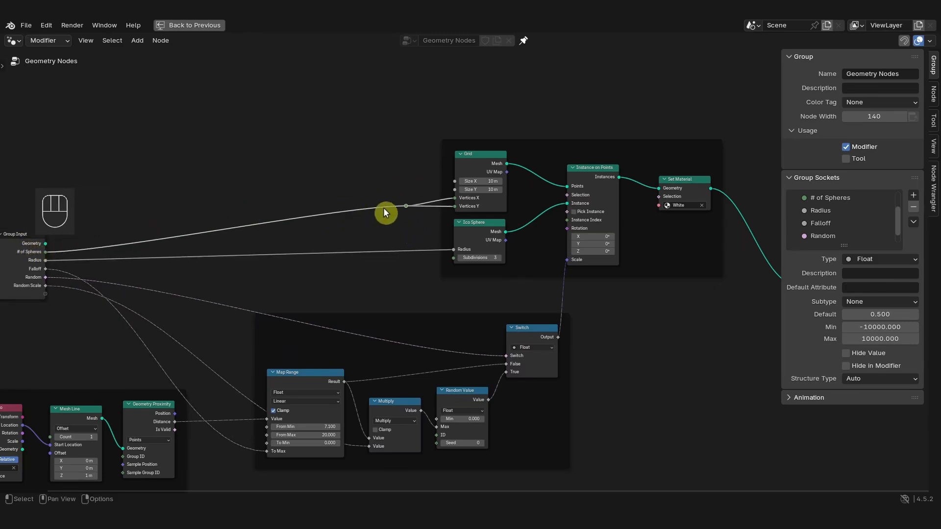
key(g)
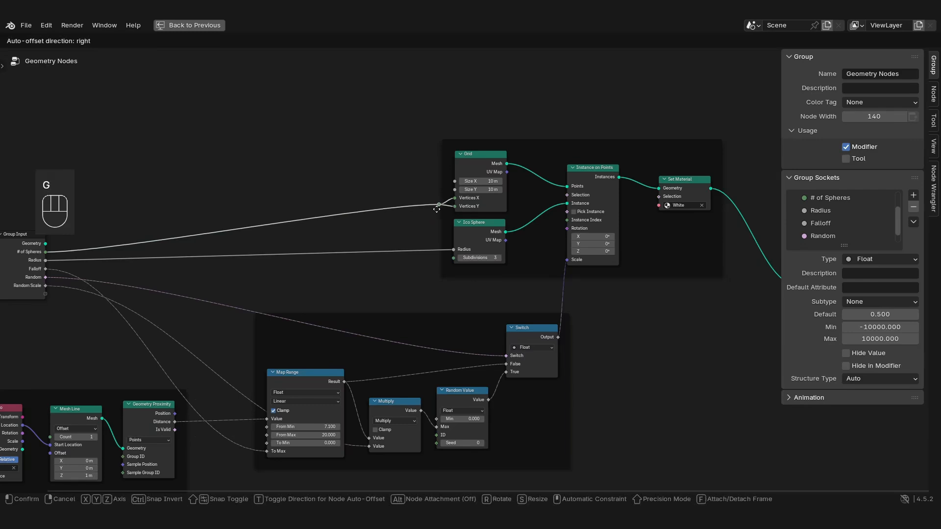
click(440, 207)
key(g)
click(446, 211)
key(g)
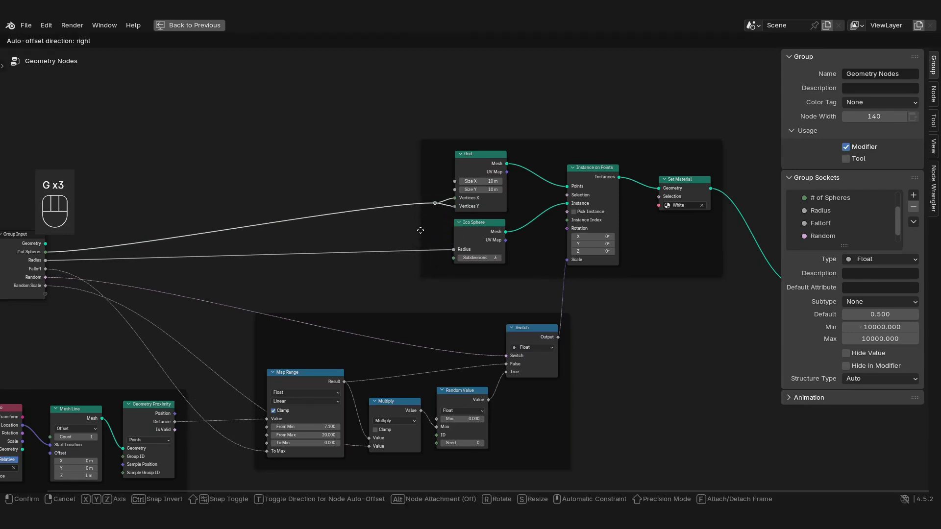
click(421, 231)
Step: Add reroutes to the Falloff and Random Scale links and place them below the Object Info and Geometry Proximity frame
middle_drag(229, 276, 360, 196)
click(297, 277)
key(g)
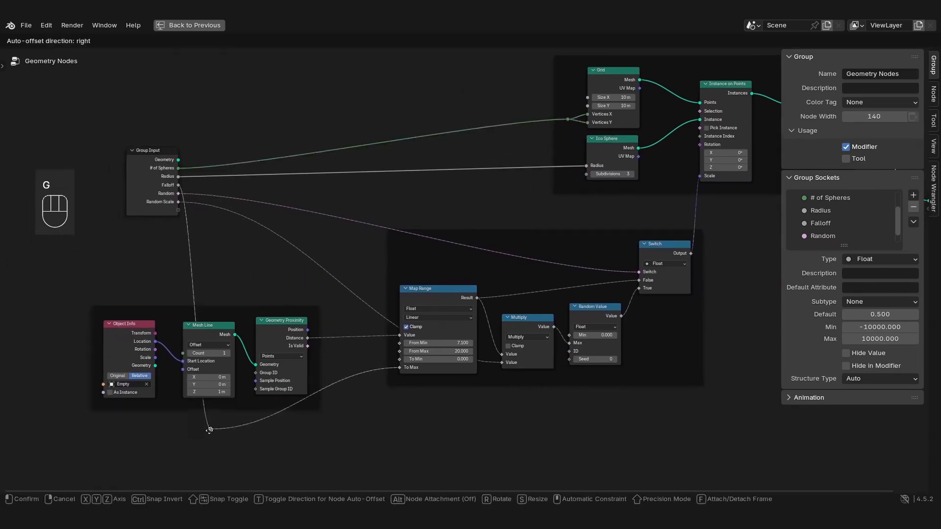
click(204, 446)
shift+right_drag(308, 232, 298, 262)
key(g)
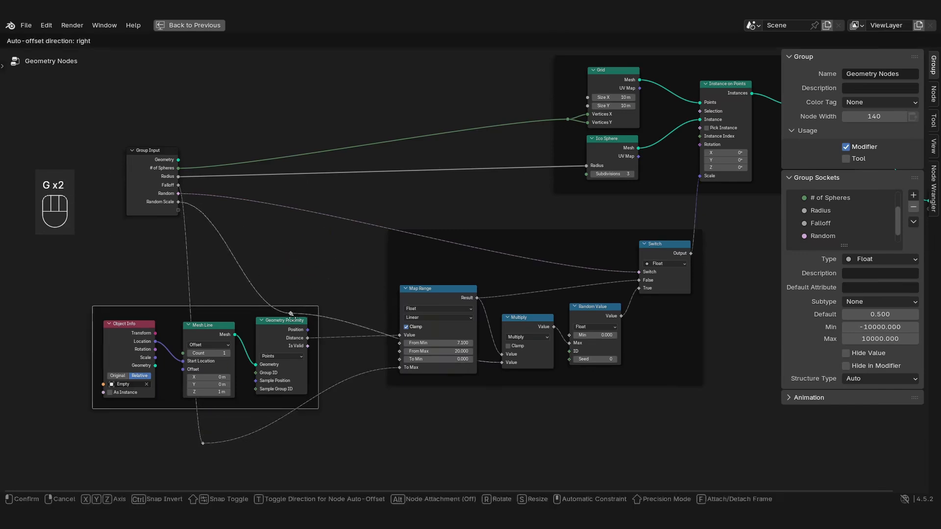
click(255, 424)
Step: Move Map Range up and Multiply down, and reposition the Geometry Proximity frame, Group Input and the two reroutes
drag(431, 297, 429, 274)
drag(540, 326, 540, 367)
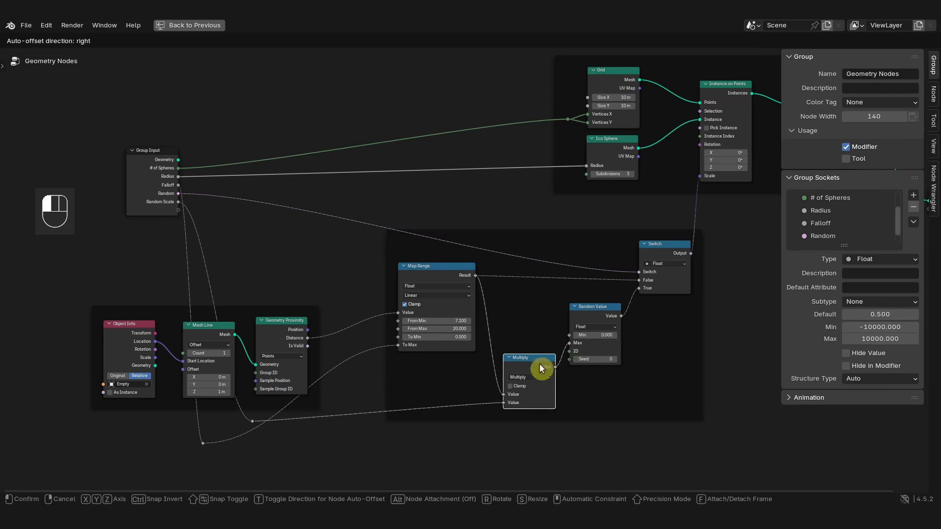
drag(229, 312, 282, 280)
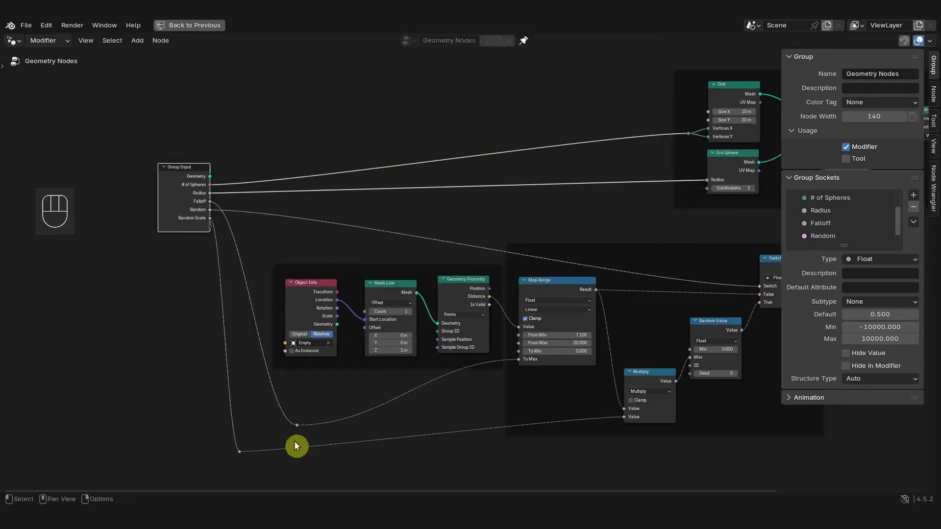
middle_drag(296, 446, 210, 410)
key(g)
key(g)
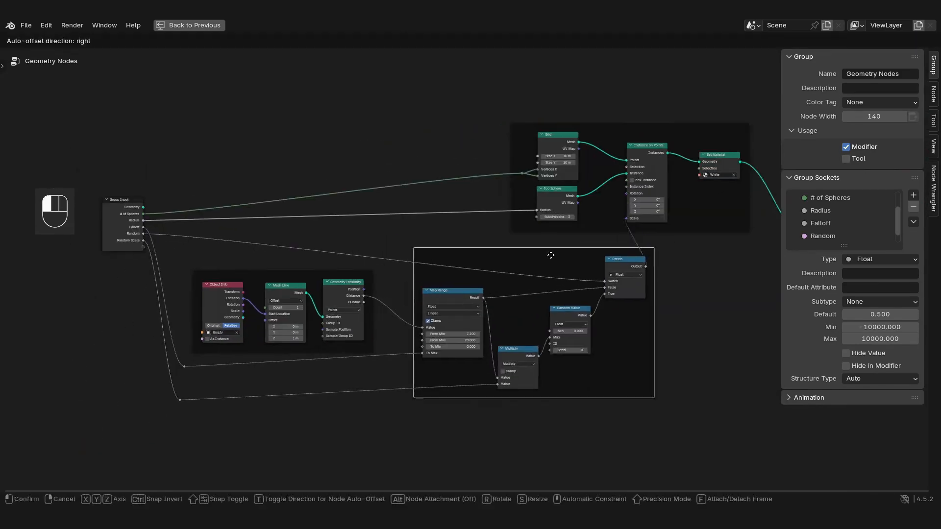
Step: Reposition the frames and realign the Map Range and Multiply nodes within theirs
click(665, 137)
drag(433, 288, 432, 297)
drag(499, 346, 500, 341)
Step: Dissolve the Falloff reroute, place the Random Scale reroute below Map Range, and reposition the Geometry Proximity frame beside the Map Range frame
drag(288, 268, 305, 333)
key(ctrl+x)
key(g)
click(409, 389)
drag(305, 333, 299, 287)
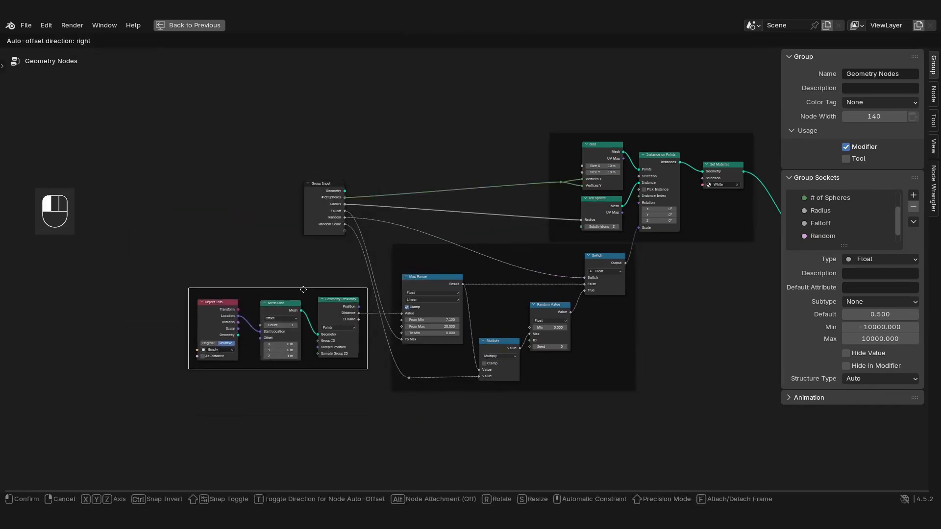
middle_drag(705, 348, 624, 343)
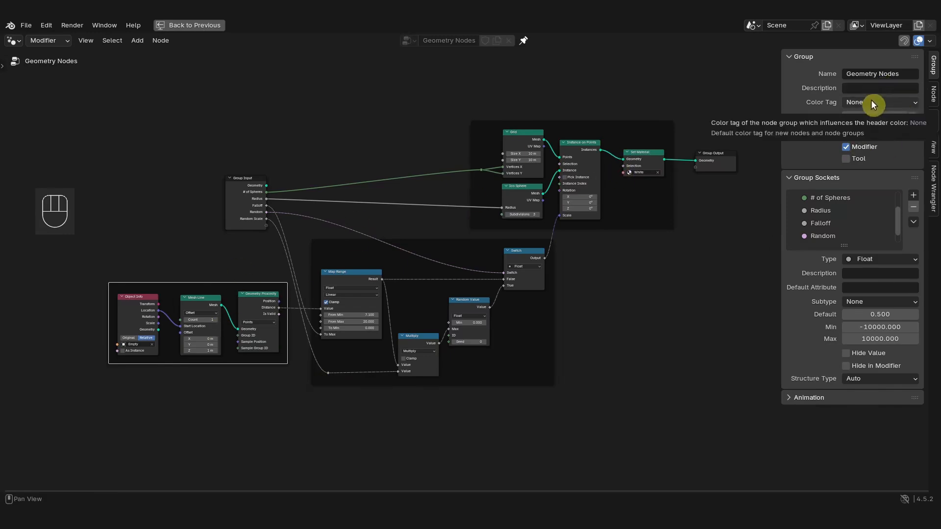
Step: Label the frame around Object Info, Mesh Line and Geometry Proximity "Proximity"
click(934, 93)
click(880, 107)
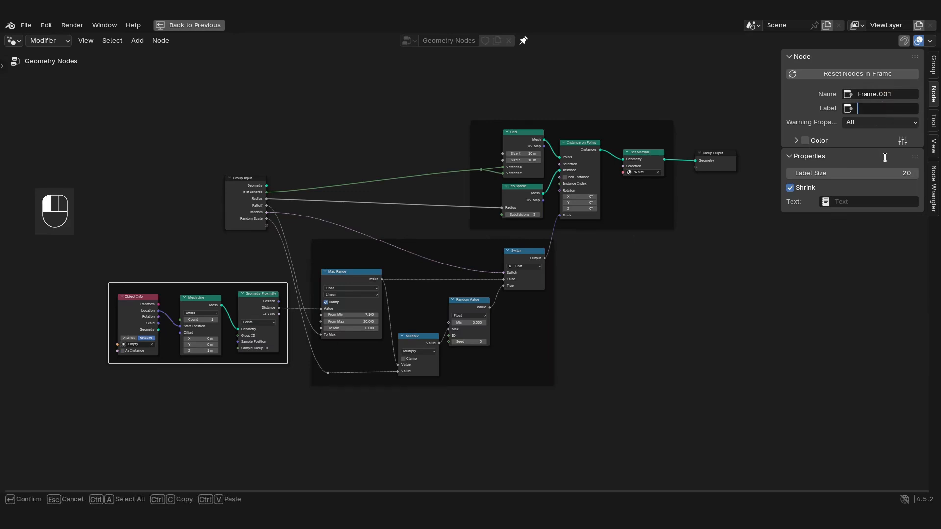
text(Proximity)
key(Return)
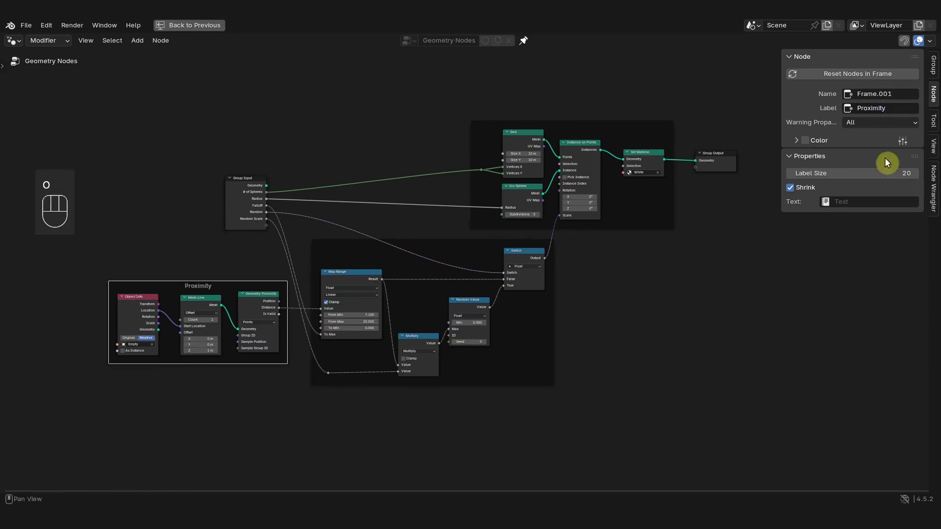
Step: Label the frame around Map Range, Multiply, Random Value and Switch "Scale, Random, Falloff"
click(444, 244)
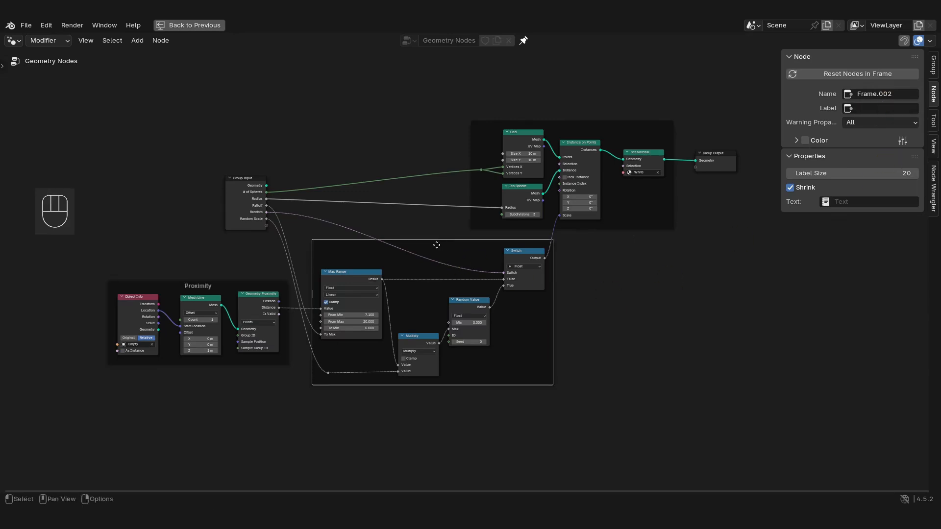
key(F2)
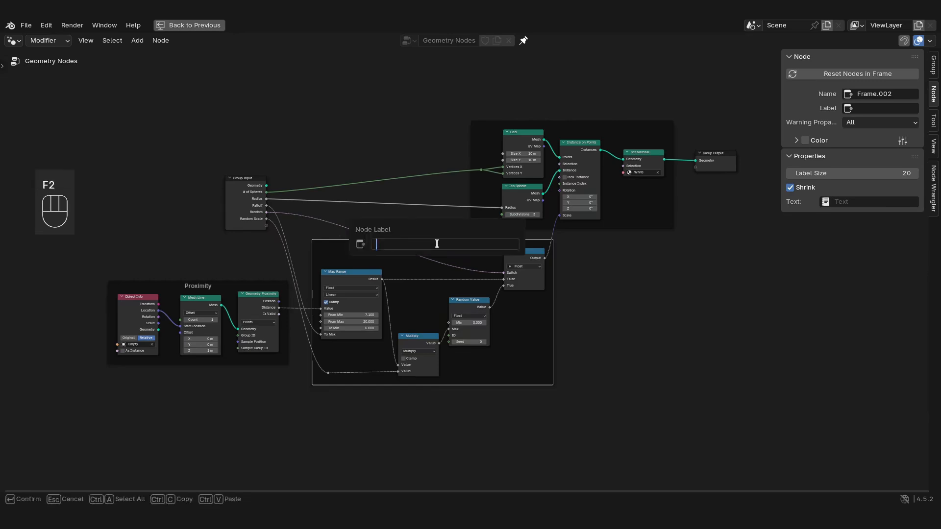
text(Sc)
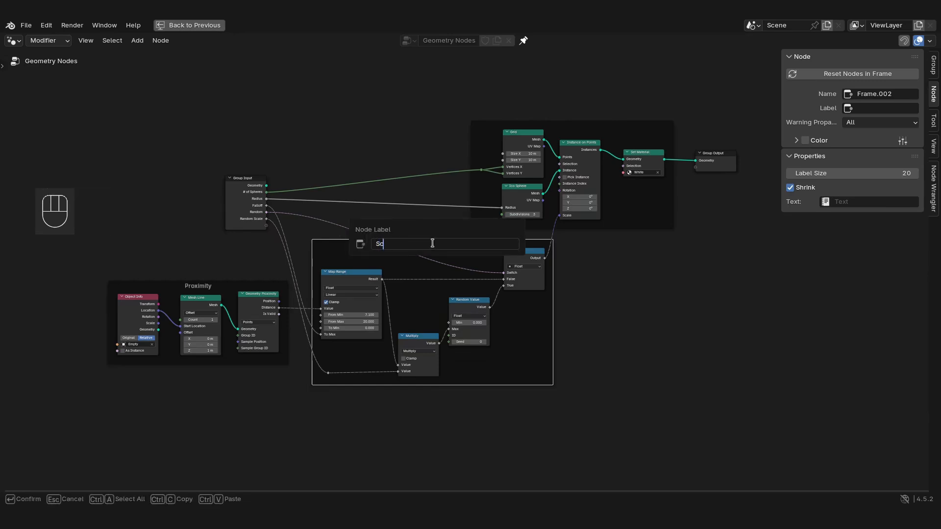
text(ale, Random, Fallof)
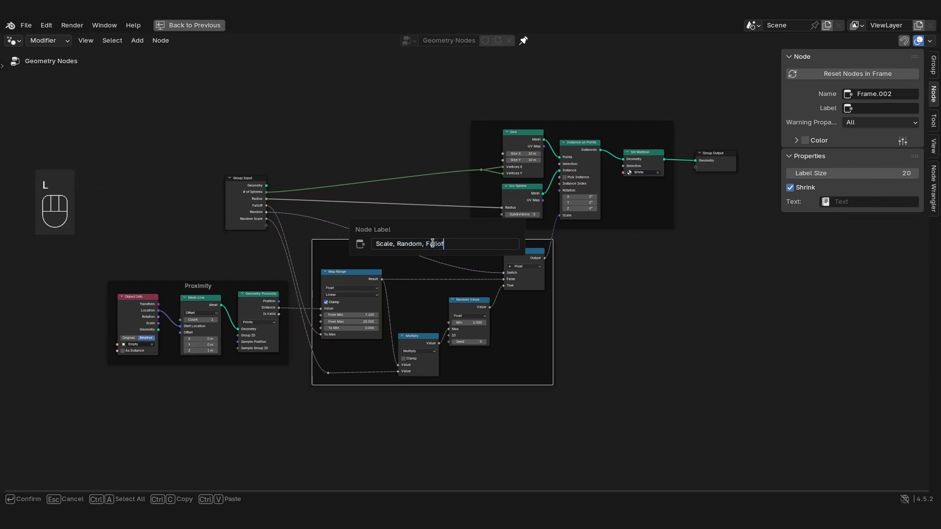
text(f)
Step: Label the frame around Grid, Ico Sphere and Instance on Points "Grid & Spheres"
click(581, 125)
key(F2)
text(Grid & Sph)
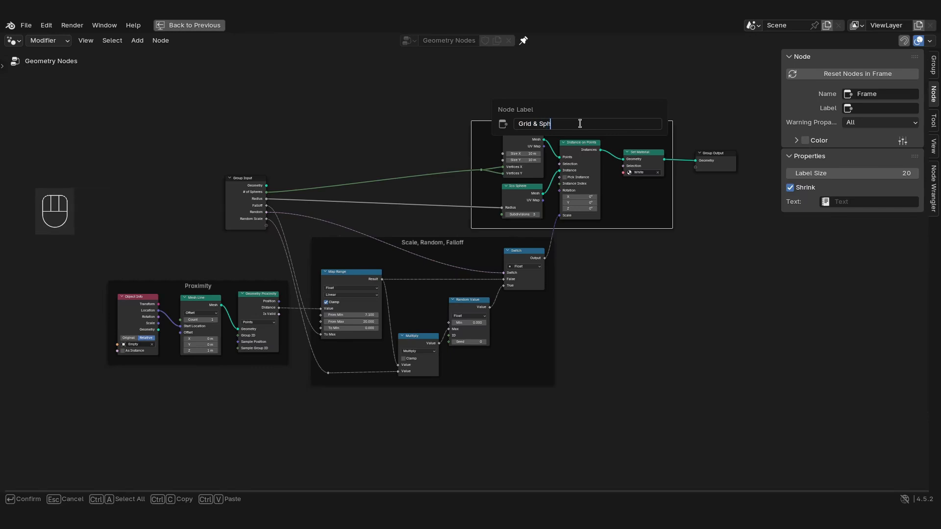
text(eres)
key(Return)
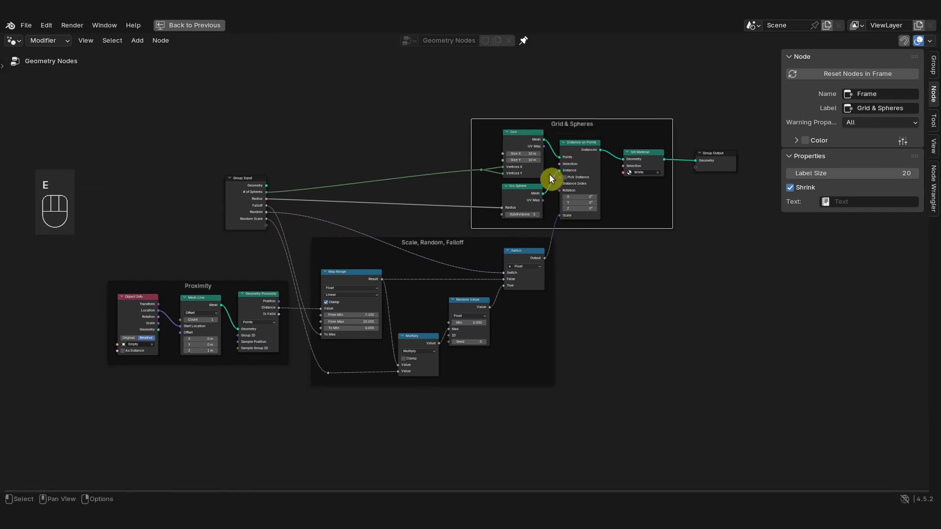
Step: Select the Proximity, the Scale, Random, Falloff, and the Grid & Spheres frames together
click(232, 285)
shift+click(434, 238)
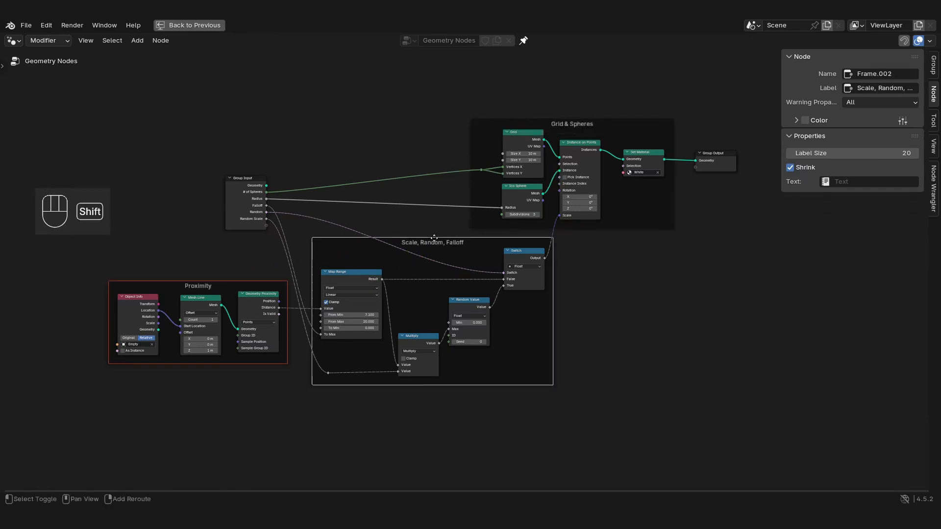
shift+click(537, 120)
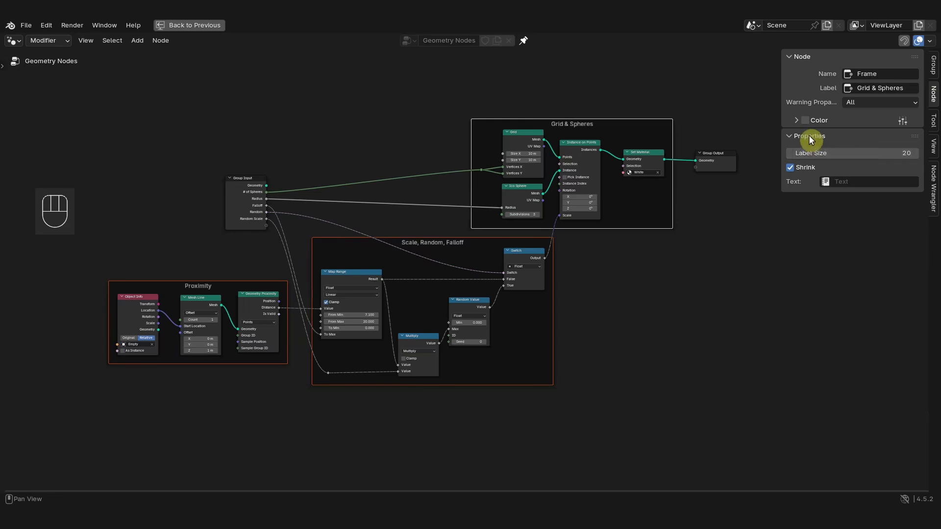
drag(842, 154, 864, 153)
right_click(852, 153)
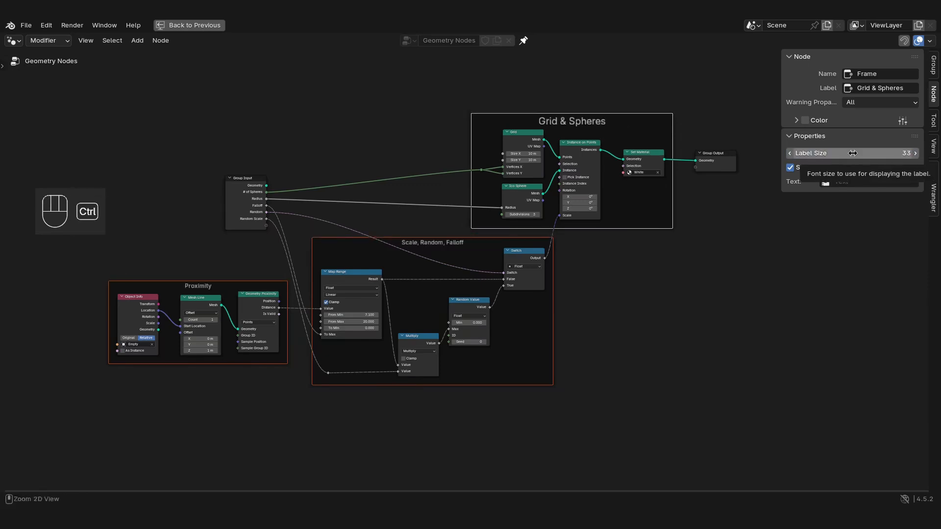
key(ctrl+z)
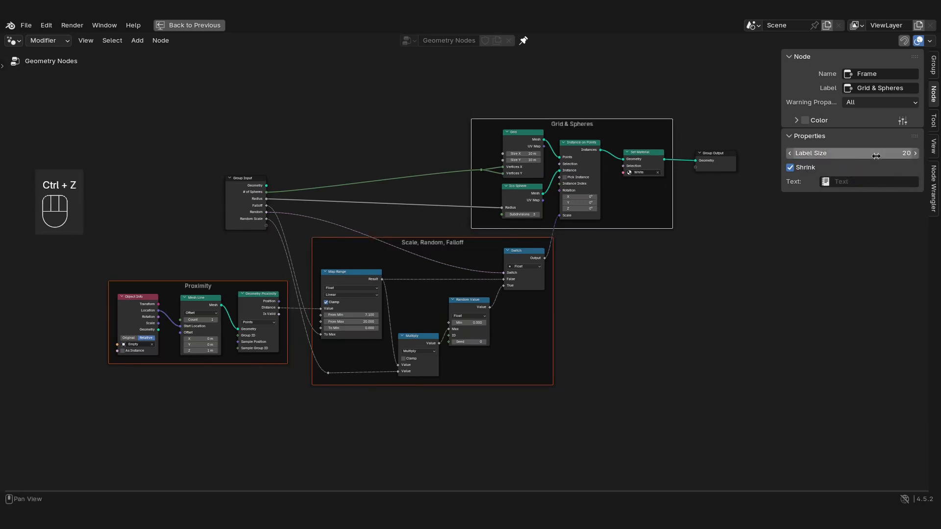
Step: Enlarge the label size of all three selected frames at once, and save the file
alt+drag(858, 153, 875, 153)
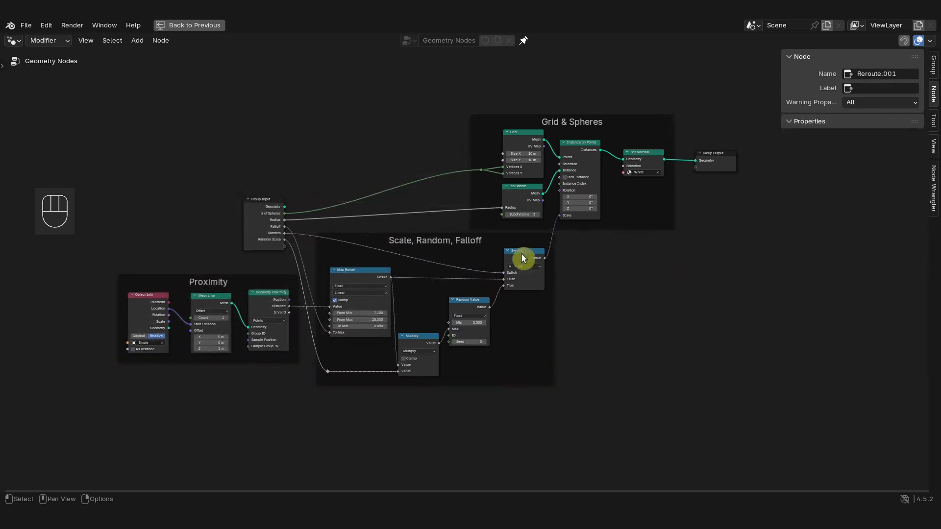
key(n)
shift+middle_drag(626, 318, 737, 321)
scroll(716, 316, up, 1)
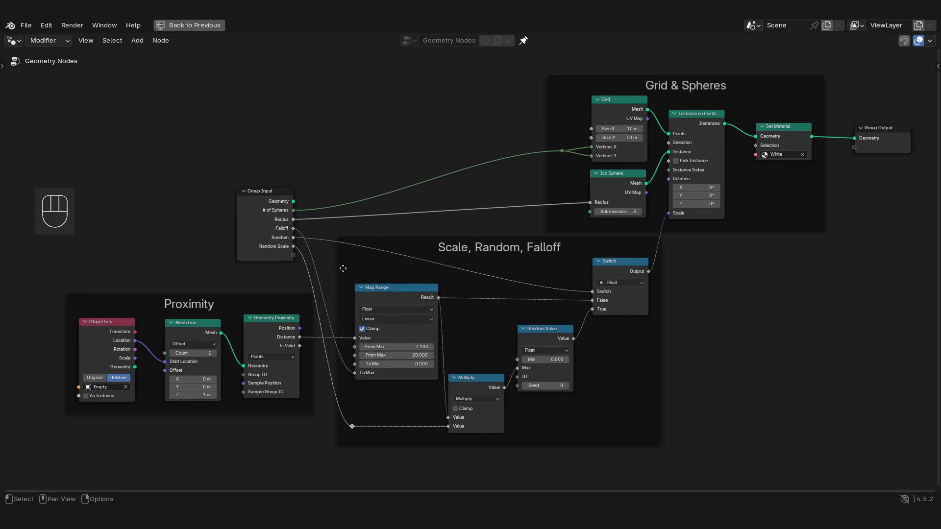
key(ctrl+s)
Step: Return from the maximized node editor to the full workspace and scrub the dot transition to frame 31
click(200, 24)
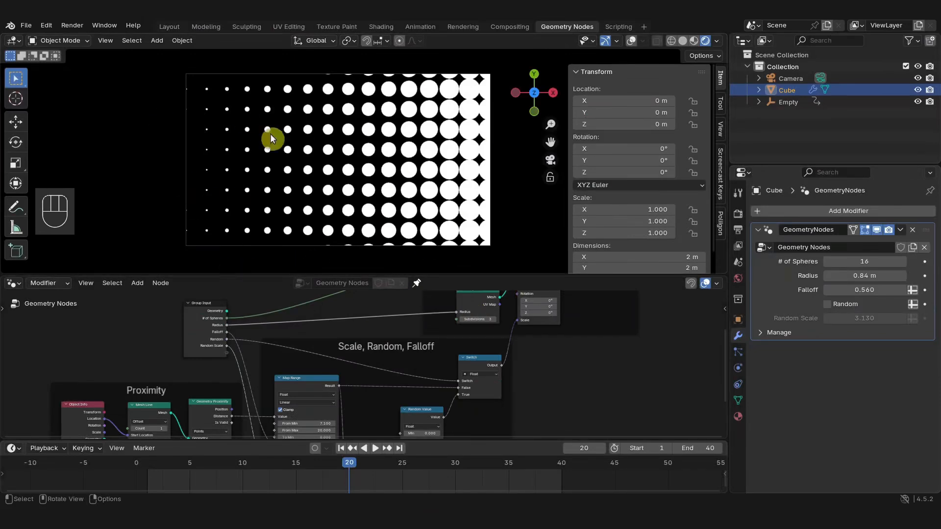
key(n)
drag(351, 465, 471, 455)
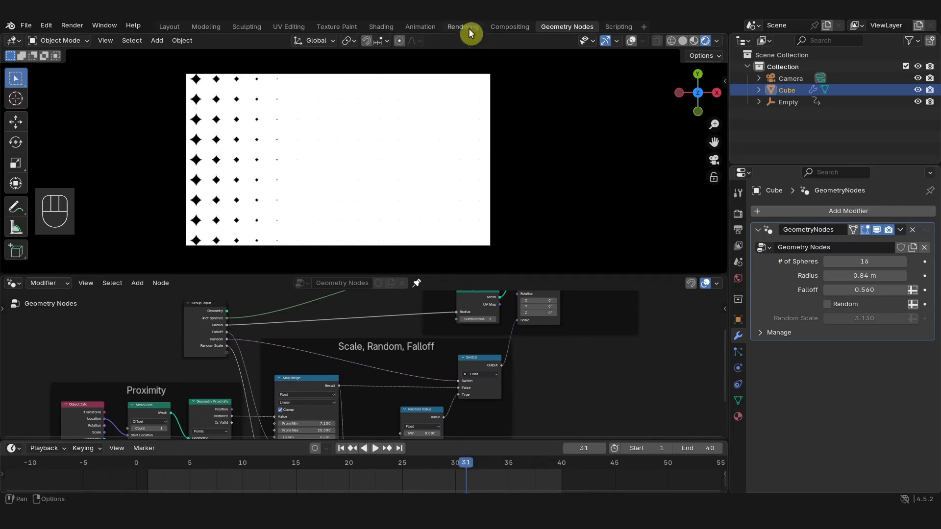
Step: Switch to the Rendering workspace and fit the timeline to the scene frame range
click(468, 28)
drag(204, 461, 212, 412)
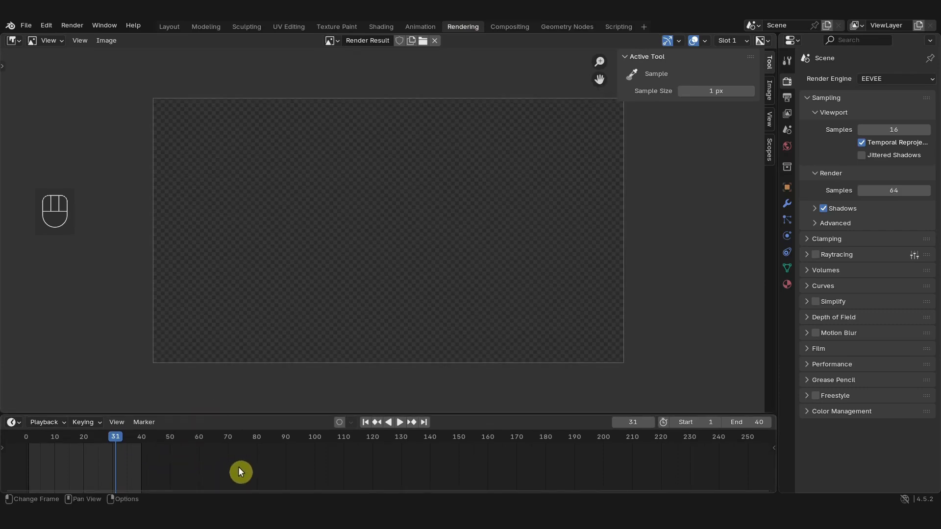
click(120, 422)
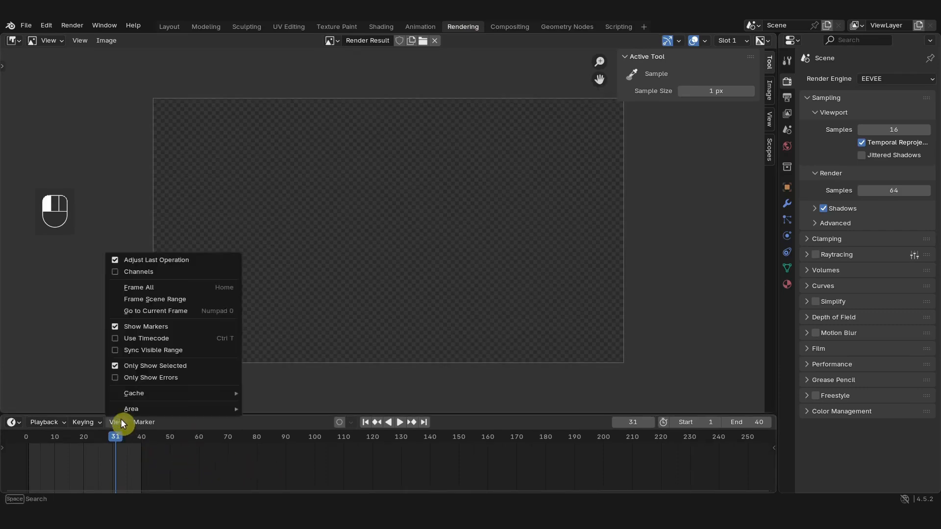
click(183, 298)
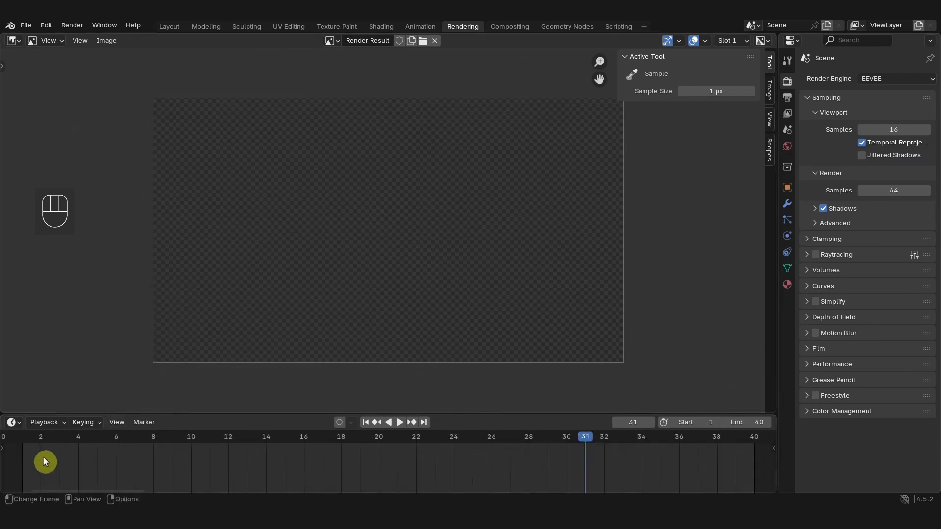
Step: Render a test still of frame 1 and inspect the Color Management settings
click(365, 422)
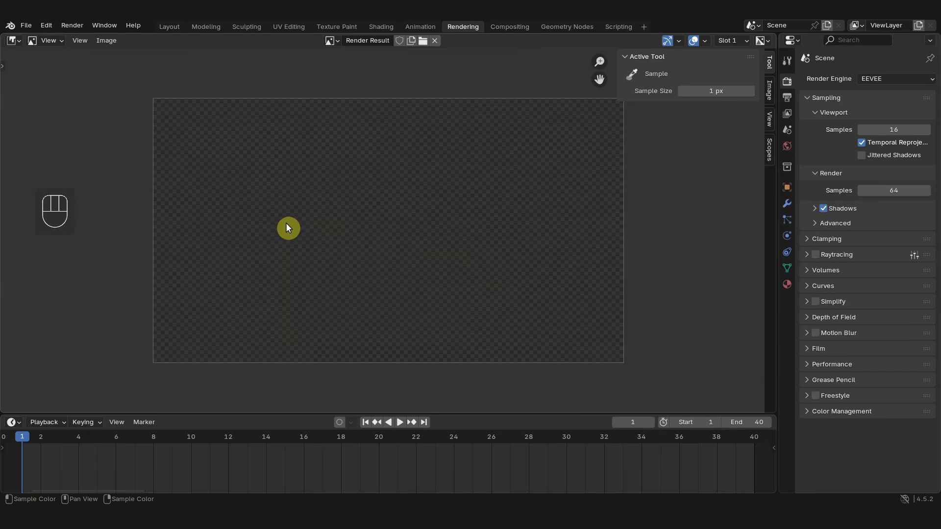
key(F12)
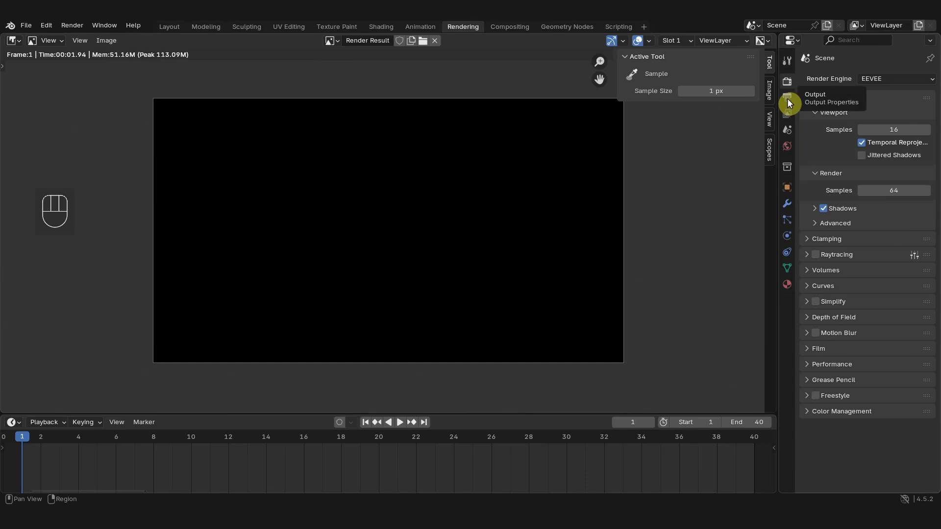
click(840, 415)
scroll(842, 392, down, 3)
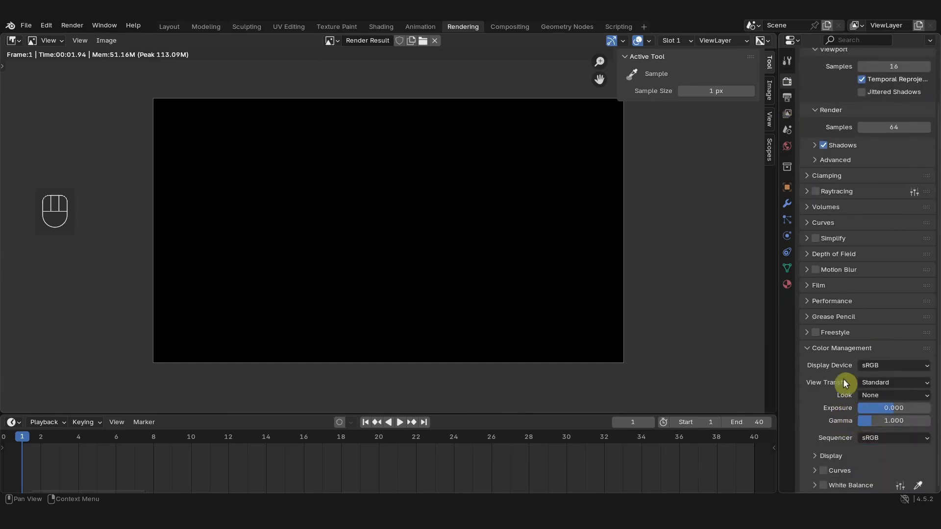
Step: Set the output frame rate to 23.98 fps
click(787, 99)
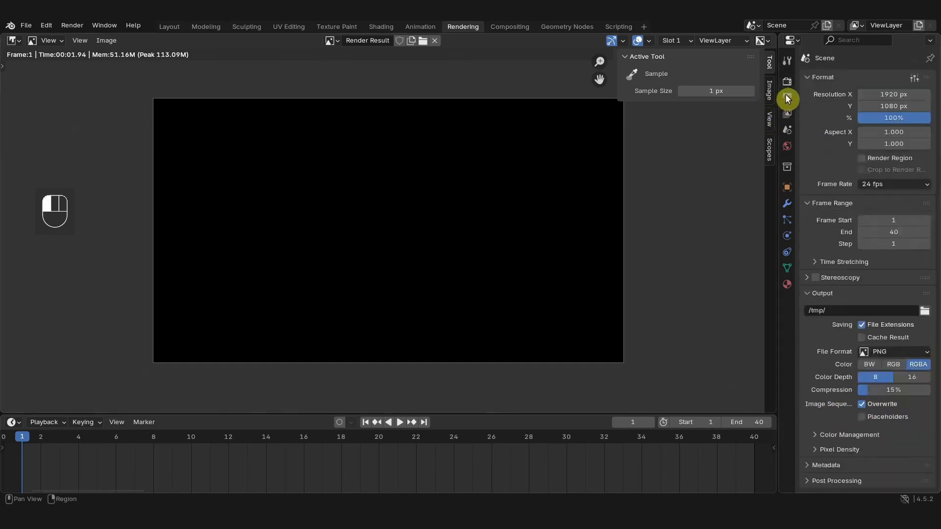
click(900, 185)
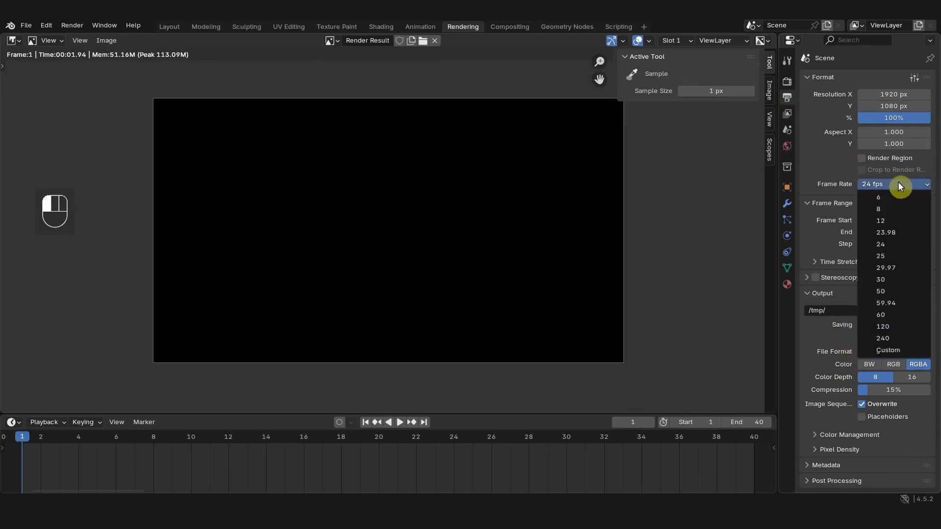
click(899, 184)
click(900, 184)
click(902, 230)
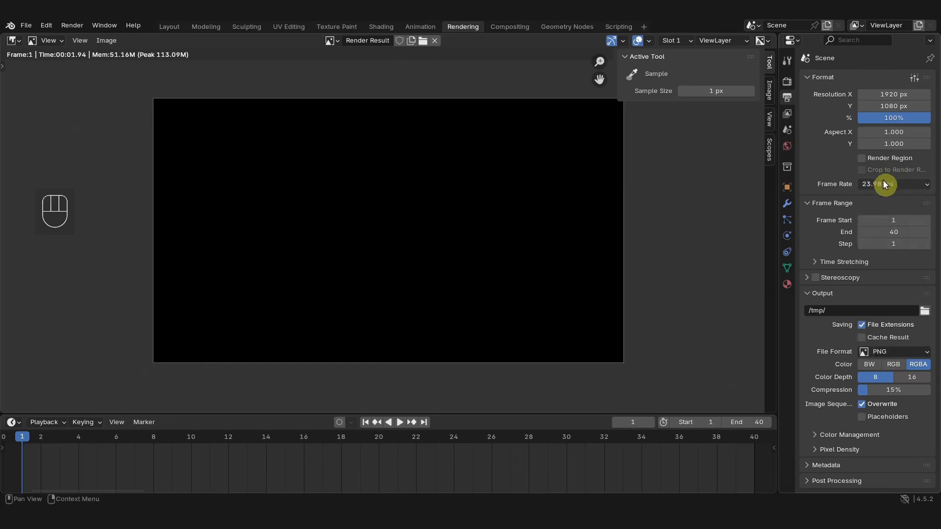
Step: Set the render output path to "//"
click(847, 311)
text(//)
key(Return)
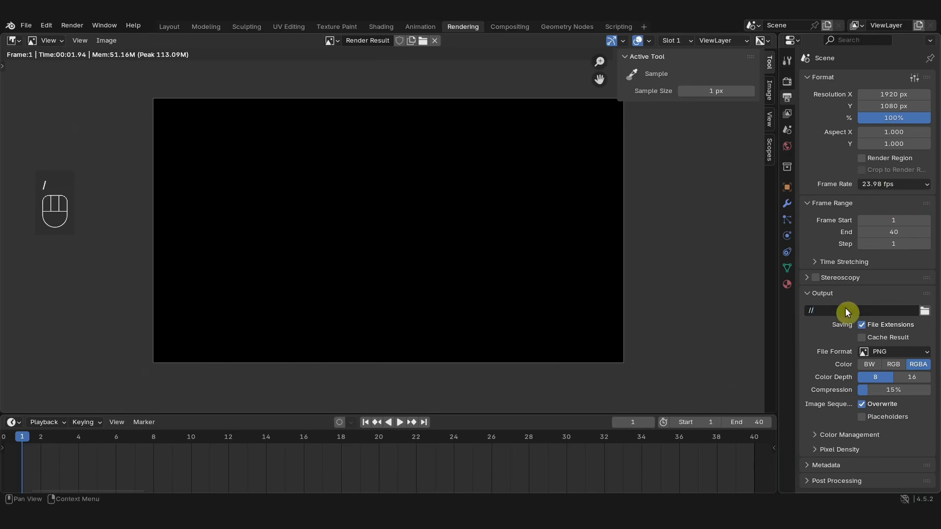
Step: Browse for the output location, create a folder named "imsq" inside CustomTran_02_ProximitySpheres, and open it
click(925, 311)
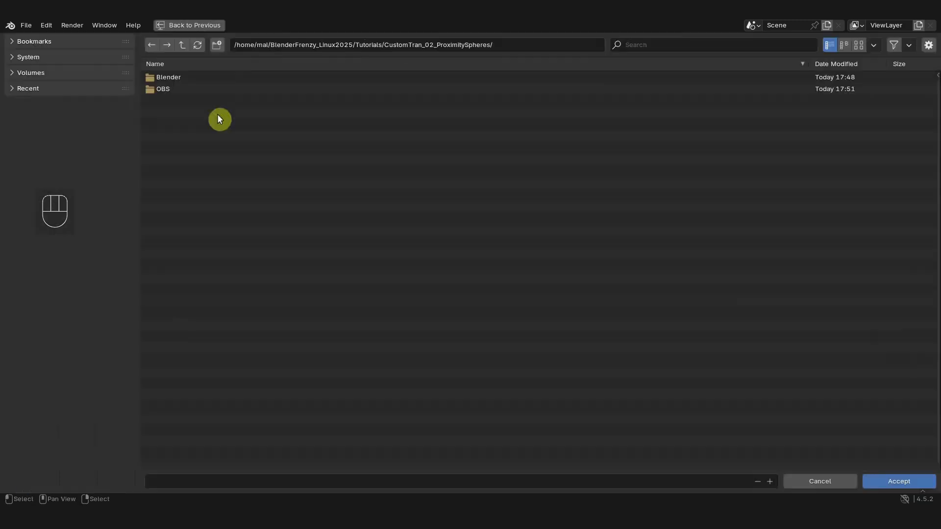
click(217, 45)
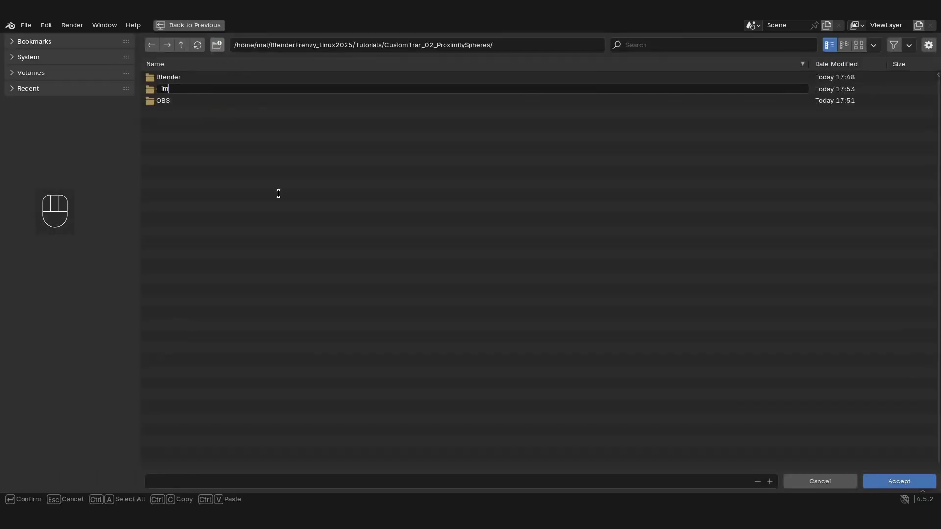
text(imsq)
key(Return)
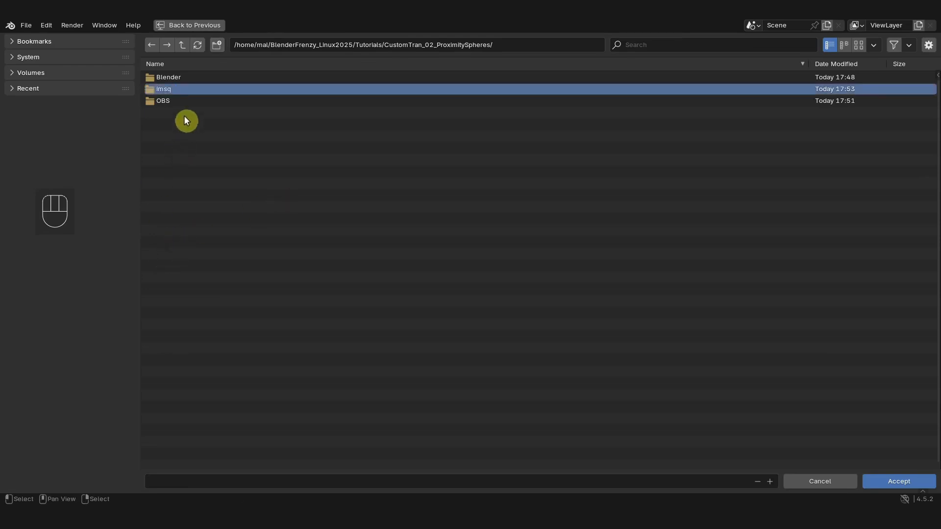
double_click(184, 90)
Step: Create and open a subfolder in imsq for the image sequence, with a name starting with "imsq_CustomTran_Sphere_"
click(217, 44)
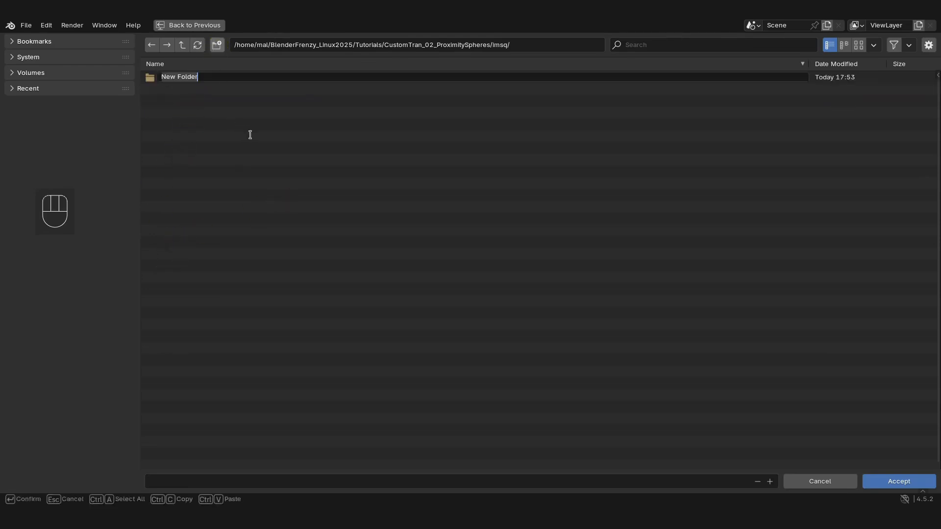
text(imsq_CustoSphere)
key(Left)
key(Left)
key(Left)
key(Left)
key(Left)
key(Left)
text(Custo)
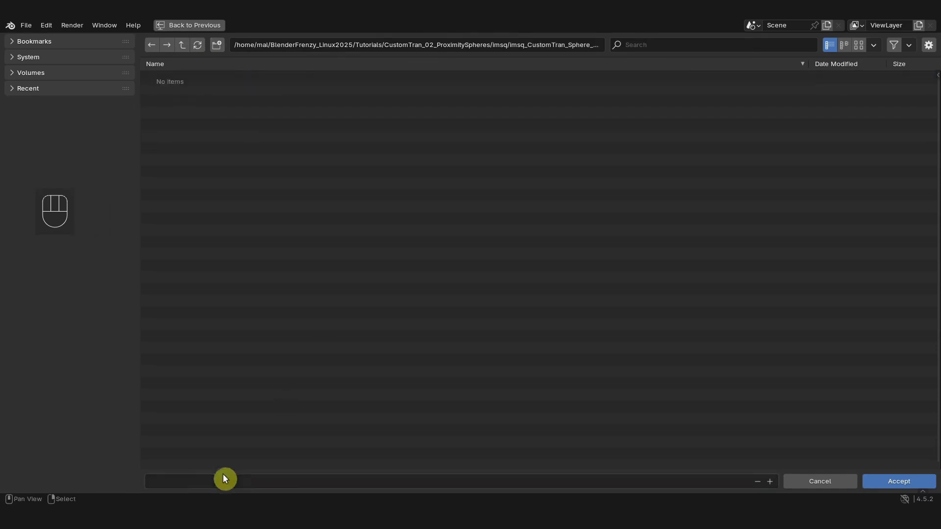
Step: Name the output files "CustomTran_Sphere_Wipe_" and accept the output location
click(225, 477)
text(CustomTran_Sphere_Wipe)
text(_)
key(Return)
key(Return)
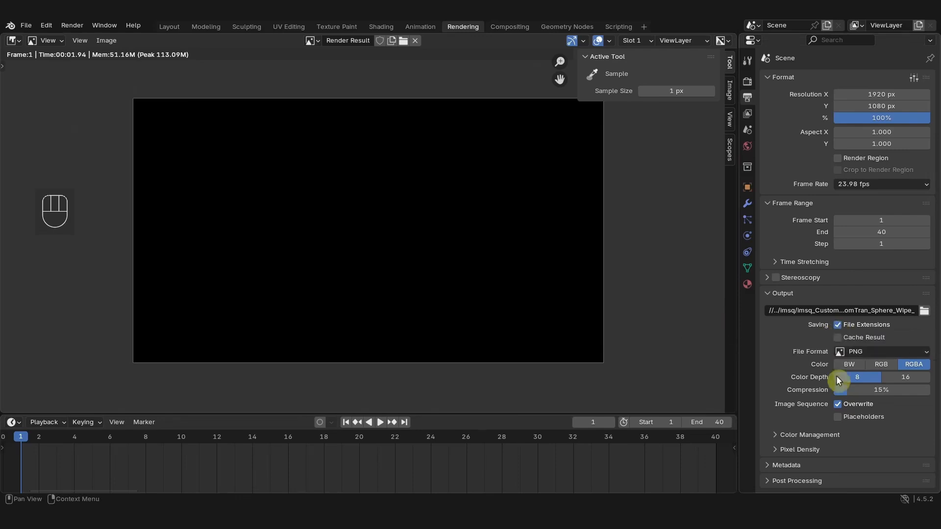
Step: Set the output format to JPEG at 100% quality and turn off Overwrite for the image sequence
click(862, 351)
click(714, 419)
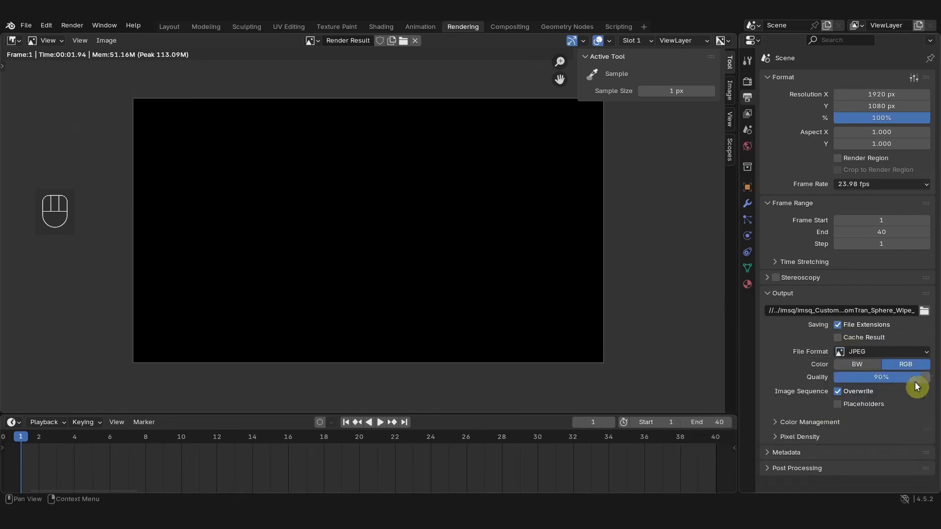
click(838, 392)
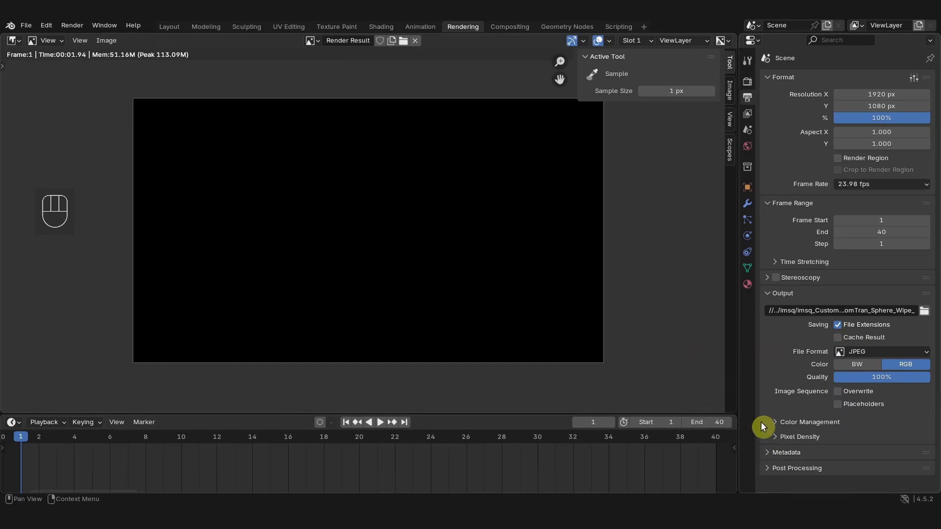
Step: Disable Compositing and Sequencer in the post-processing pipeline
click(804, 469)
scroll(834, 446, down, 2)
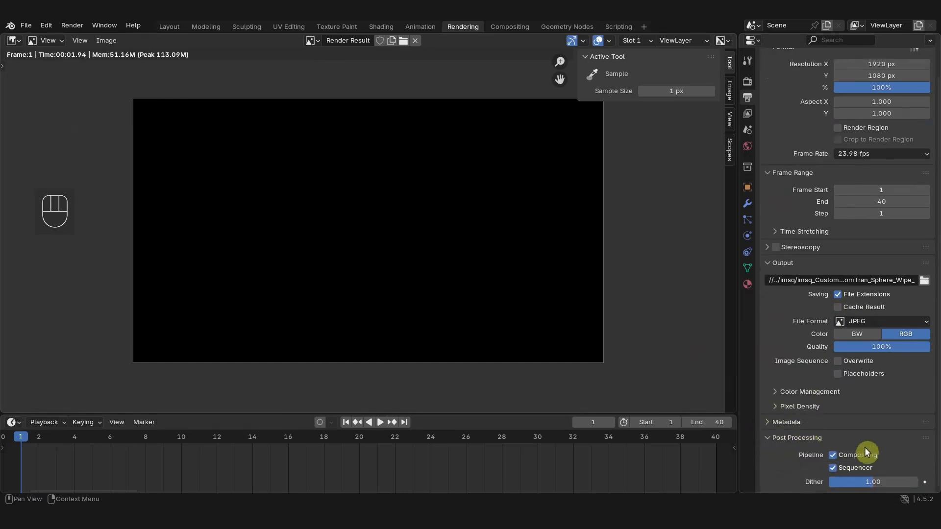
click(833, 468)
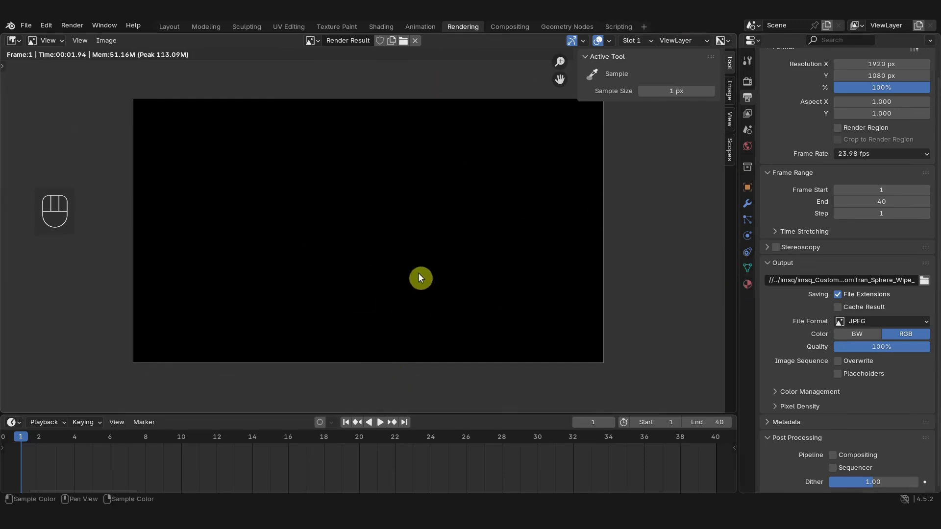
Step: Render test stills of frames 20 and 33 to check the dot transition
click(364, 443)
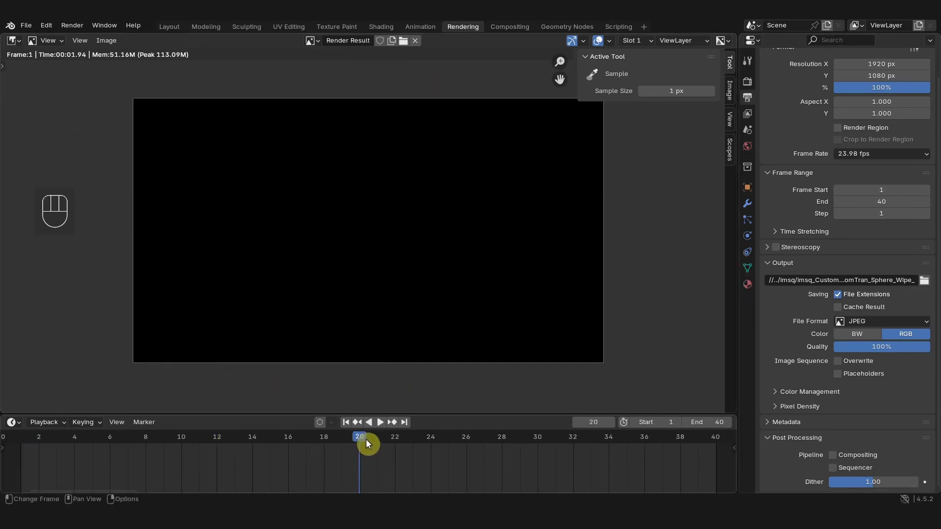
key(F12)
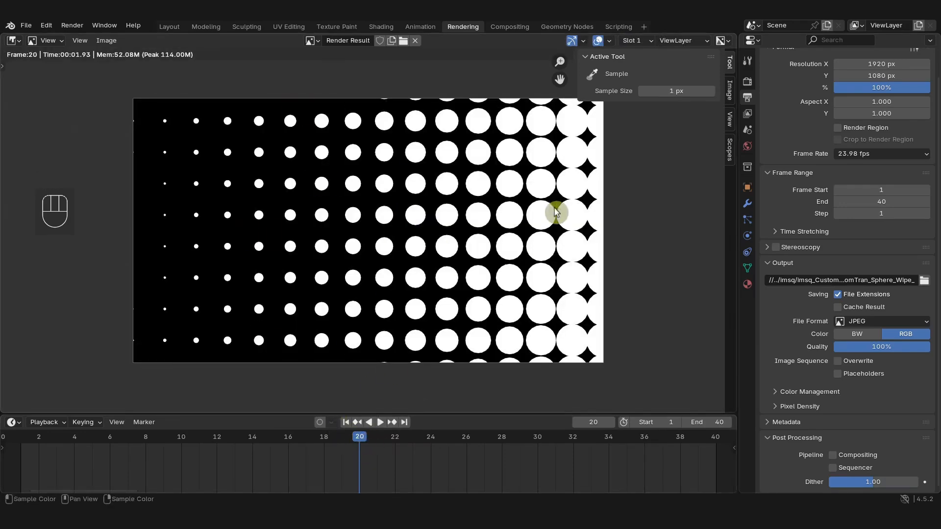
click(601, 446)
key(F12)
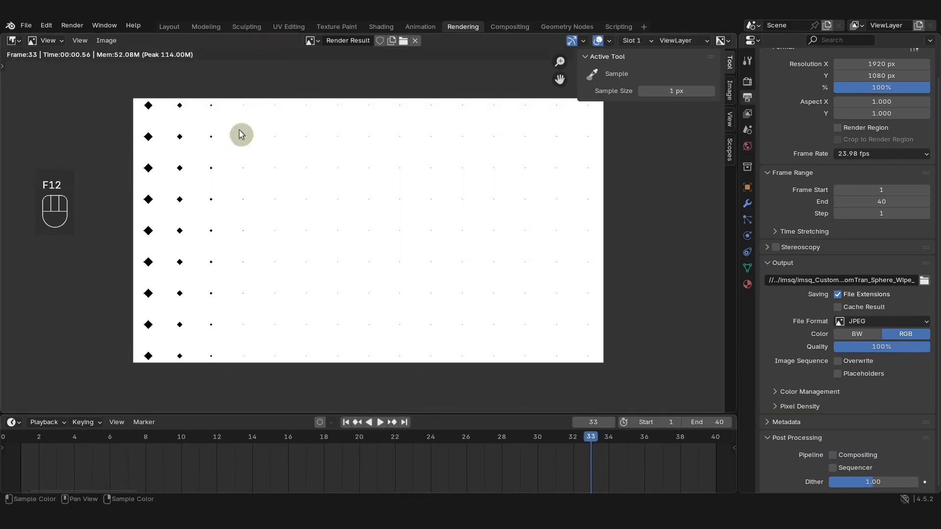
Step: Split the image editor vertically and change the new area to a 3D Viewport
drag(3, 34, 370, 62)
click(381, 42)
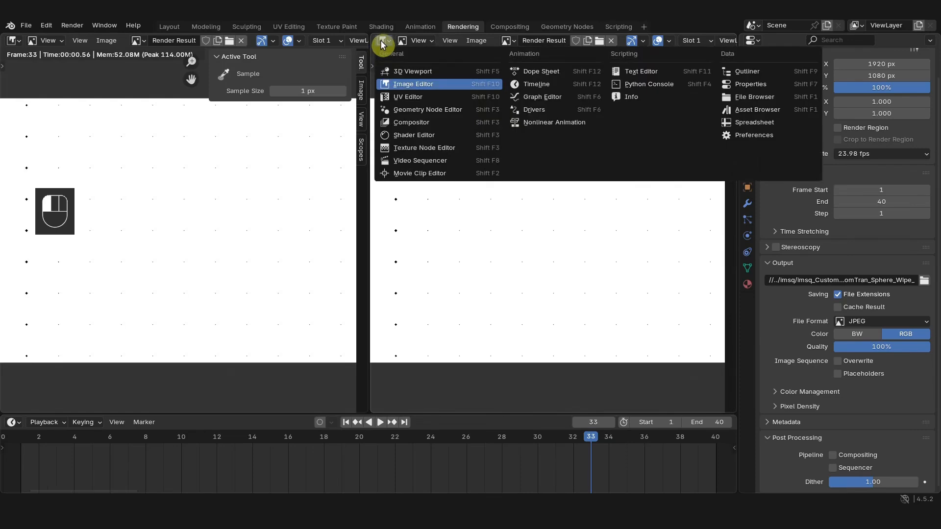
click(401, 69)
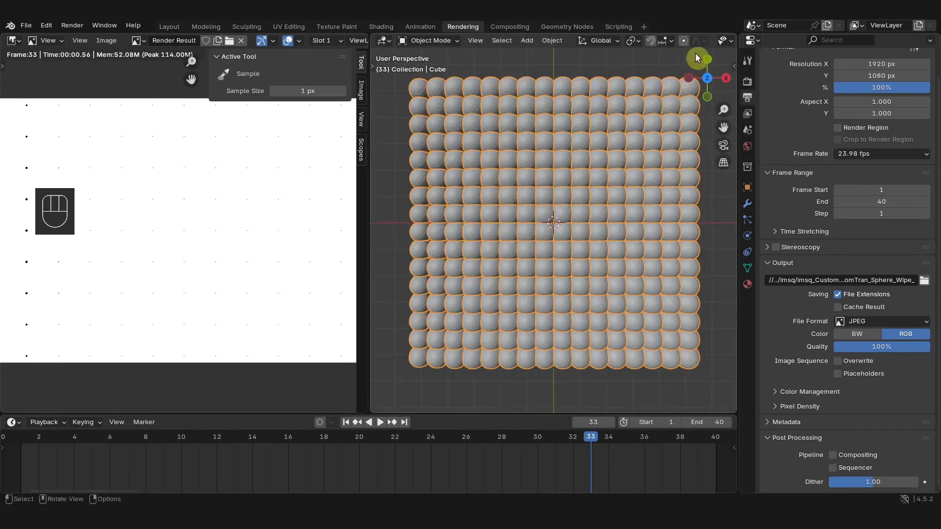
Step: Switch the new 3D Viewport to rendered shading and hide its overlays
scroll(696, 40, down, 5)
click(715, 40)
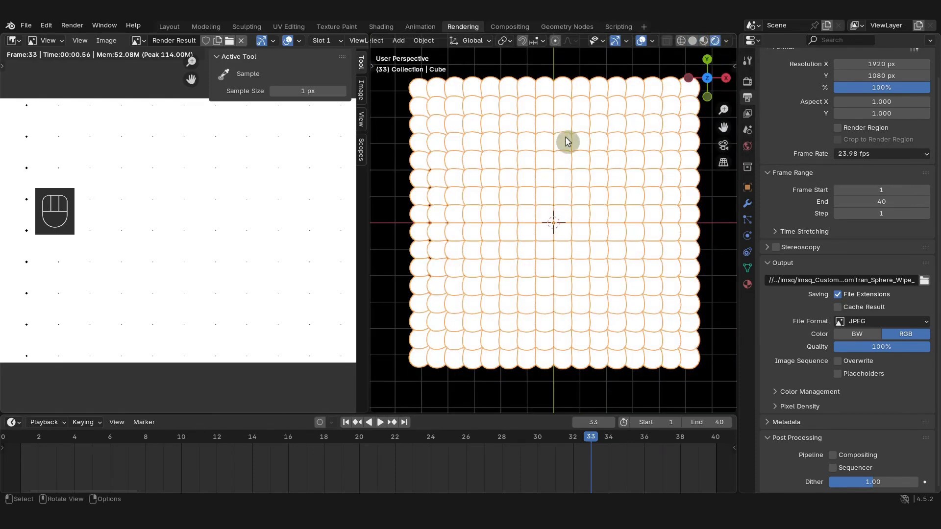
click(641, 40)
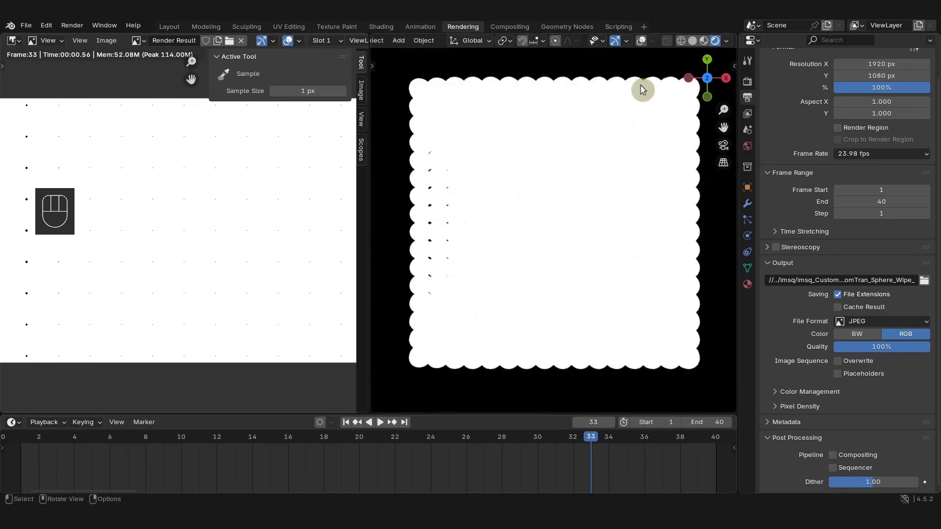
Step: Show the rendered 3D Viewport through the camera and frame it beside the Render Result
key(KP_0)
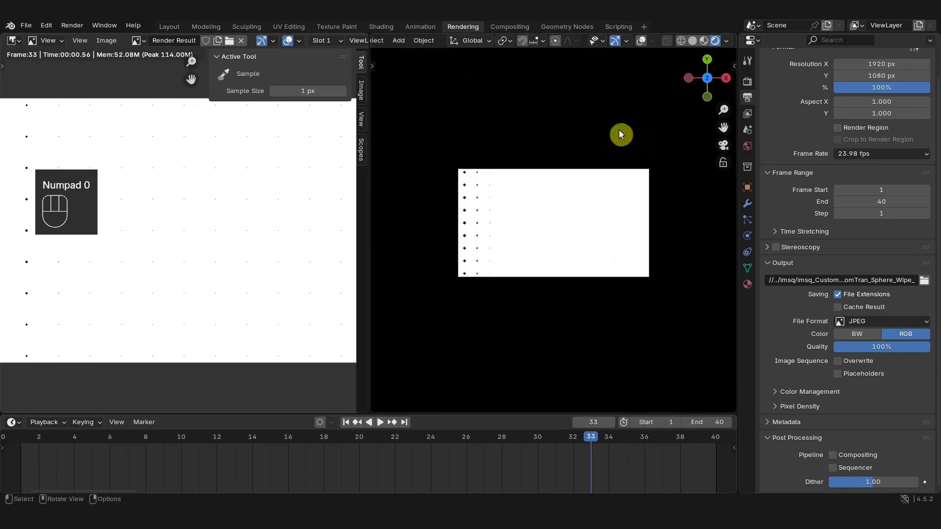
scroll(516, 277, down, 1)
scroll(273, 245, down, 2)
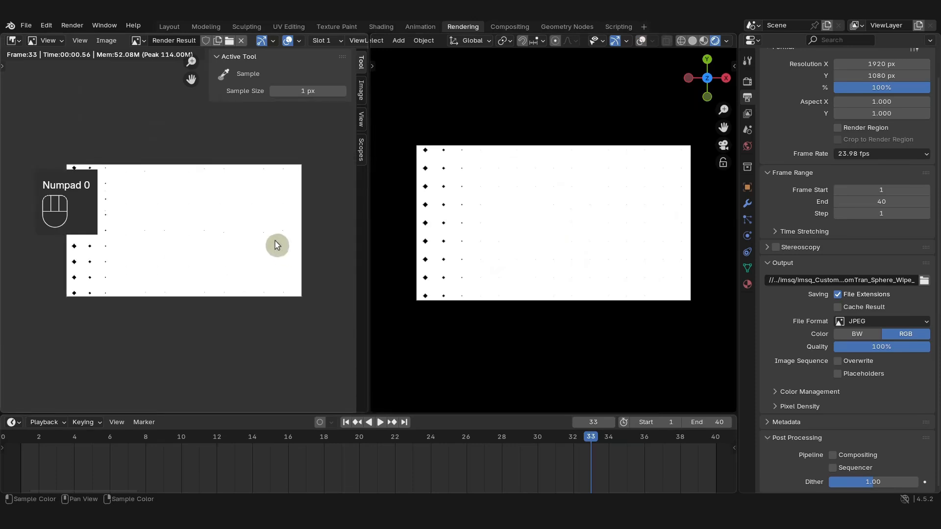
scroll(270, 244, up, 1)
scroll(269, 242, down, 1)
scroll(269, 243, up, 1)
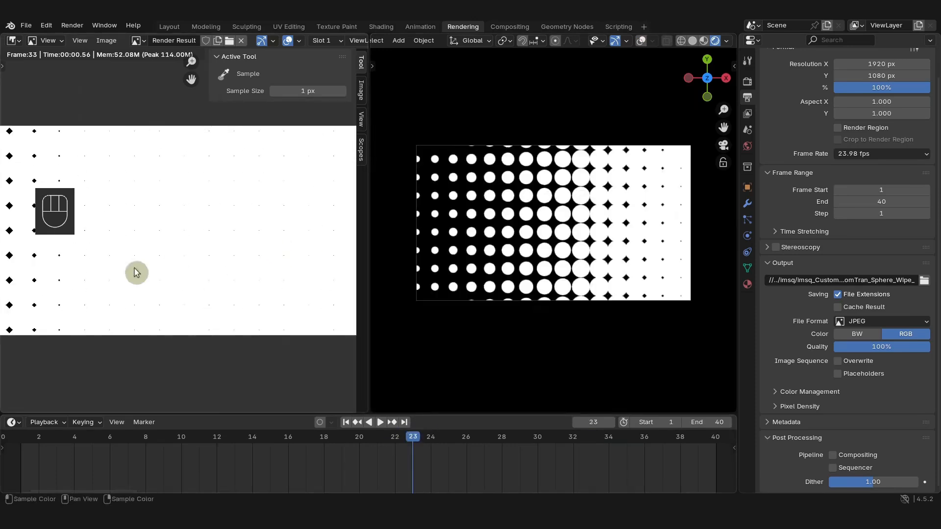
Step: Render test stills of frames 23 and 8 to compare them with the camera view
key(F12)
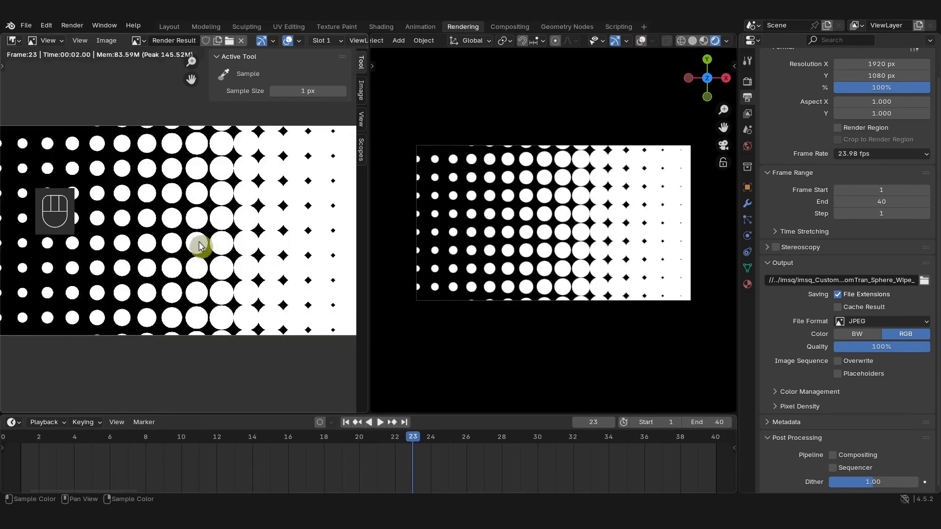
click(142, 434)
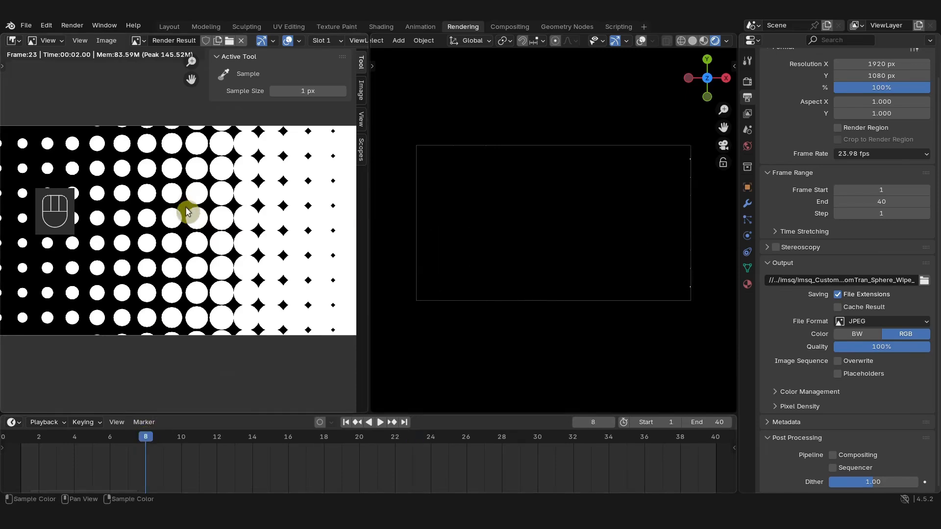
key(F12)
drag(180, 436, 153, 452)
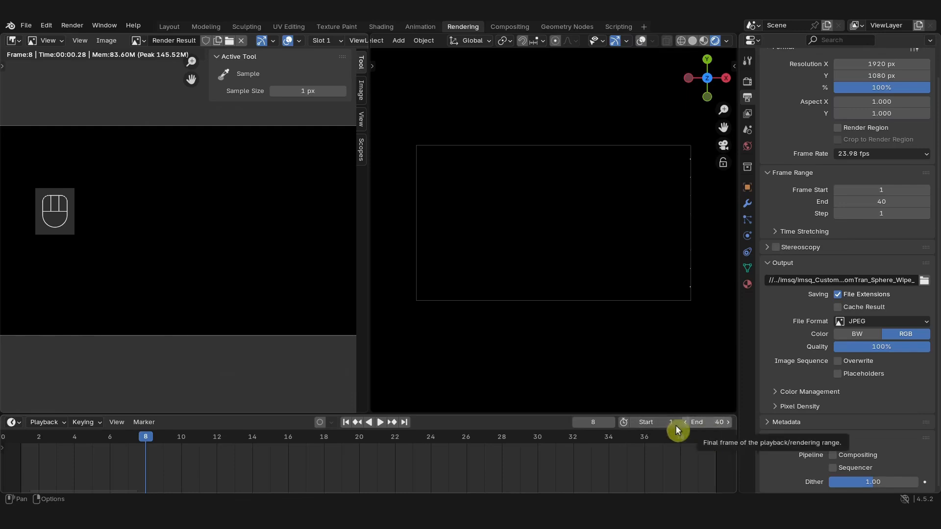
Step: Set the scene's start frame to 8 and save the file
click(644, 423)
text(8)
key(Return)
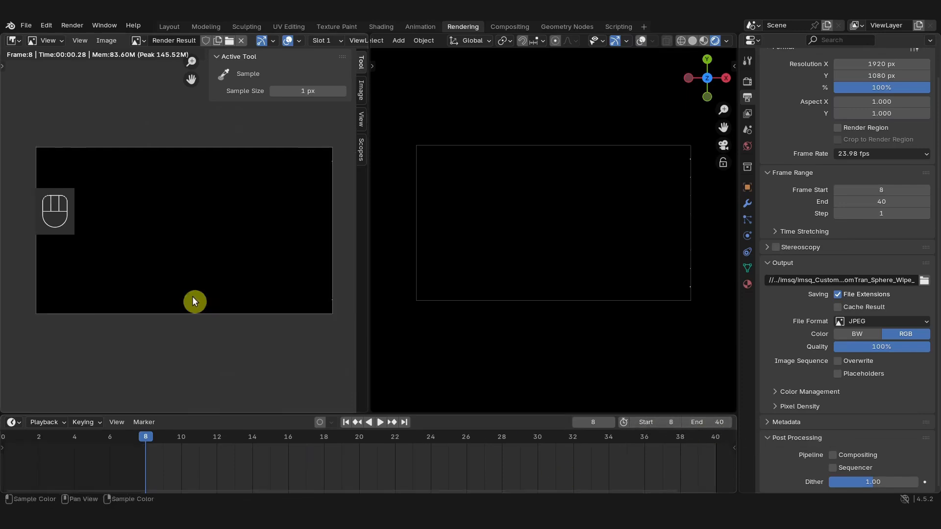
key(ctrl+s)
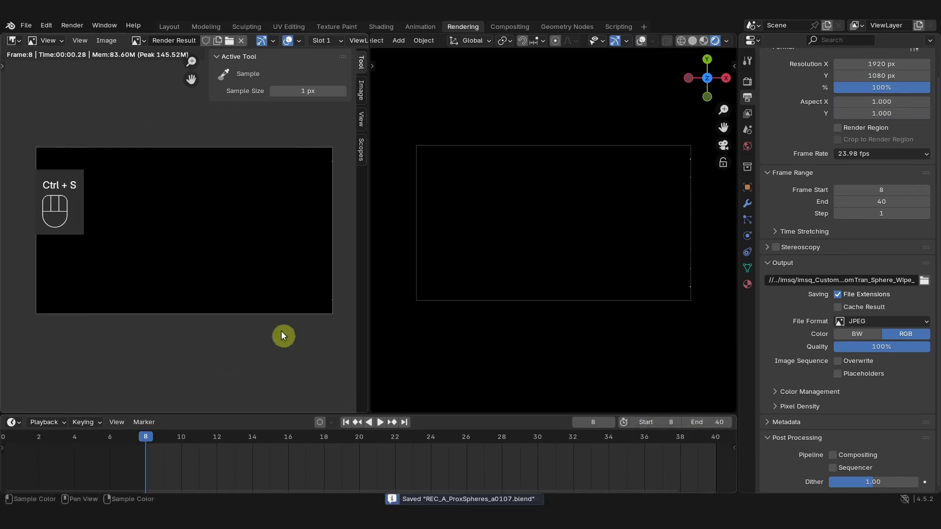
Step: Render the animation as a JPEG sequence and check the images in the imsq_CustomTran_Sphere_Wipe folder
key(ctrl)
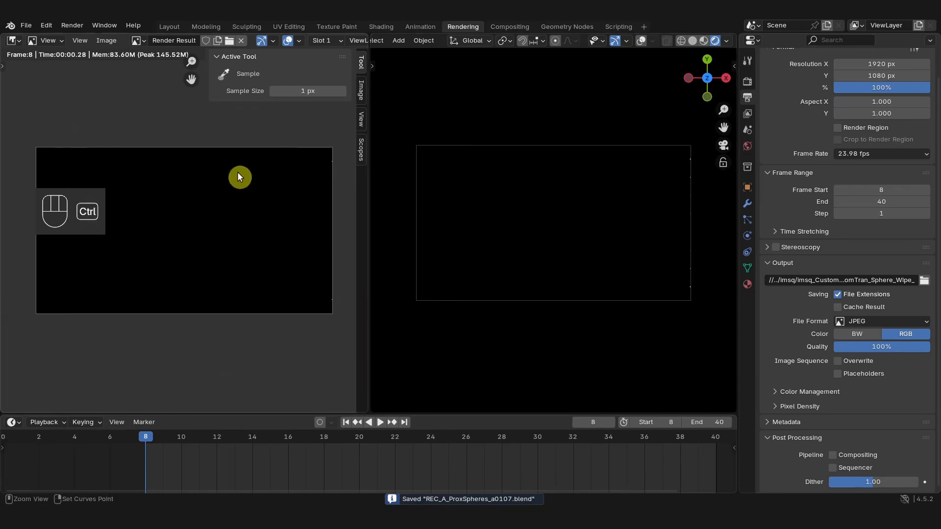
key(ctrl+F12)
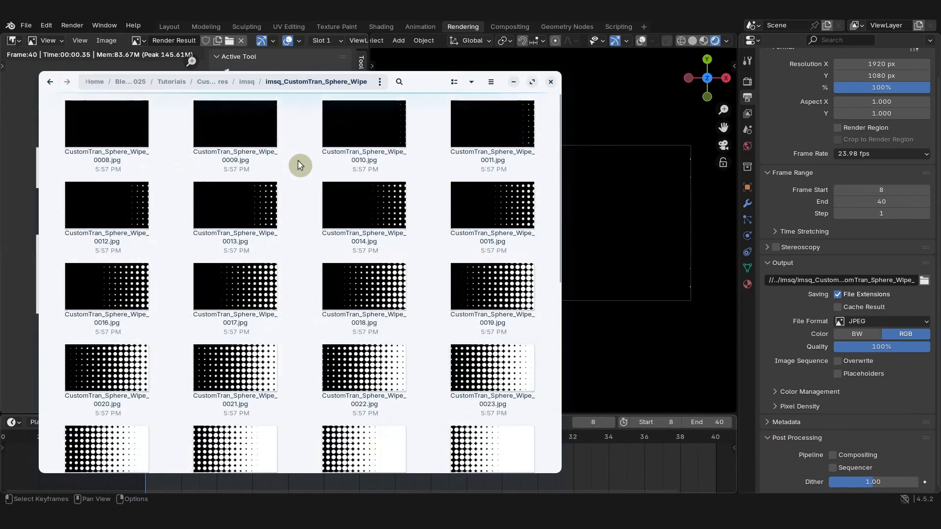
scroll(300, 178, down, 5)
scroll(300, 182, up, 5)
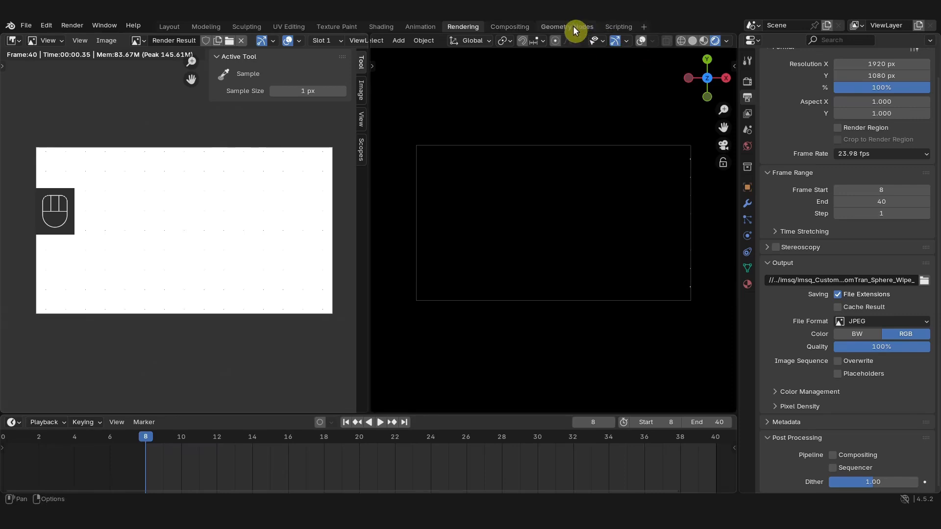
Step: In the Geometry Nodes workspace, enlarge the 3D Viewport and enable Random on the Cube's modifier
click(571, 27)
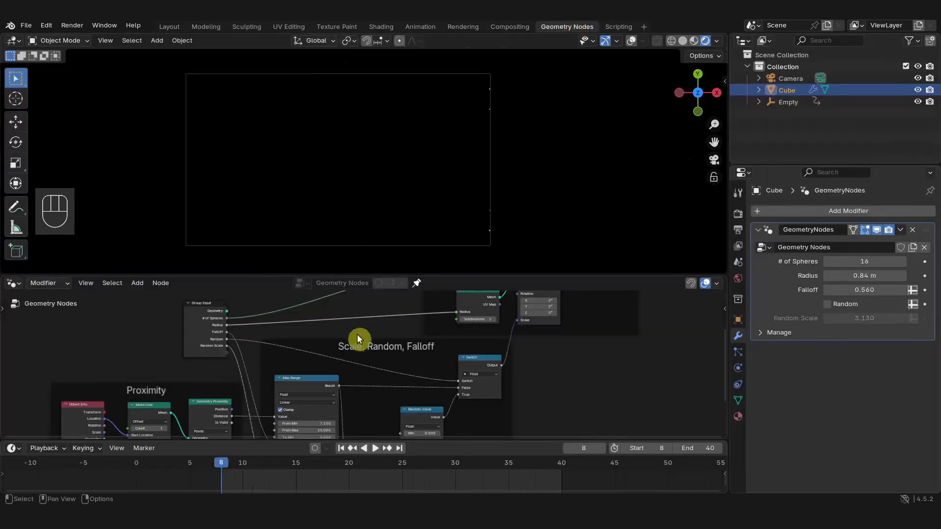
drag(354, 275, 365, 423)
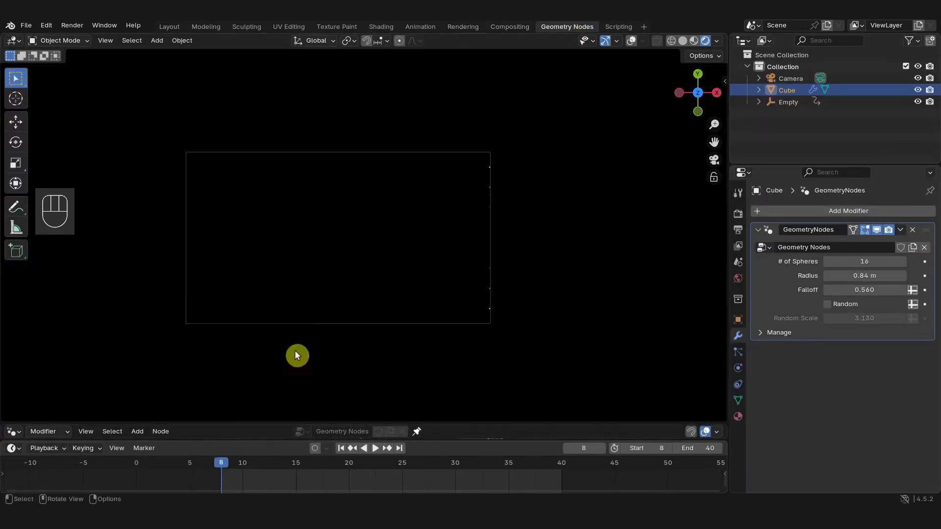
click(828, 304)
Step: Scrub through the randomized transition and set the start frame to 7
drag(235, 459, 382, 475)
click(342, 448)
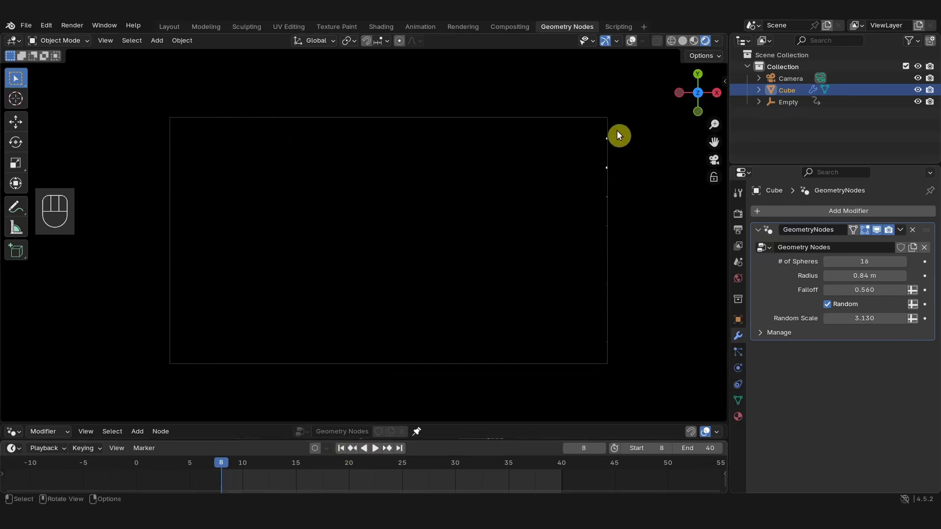
drag(222, 465, 208, 463)
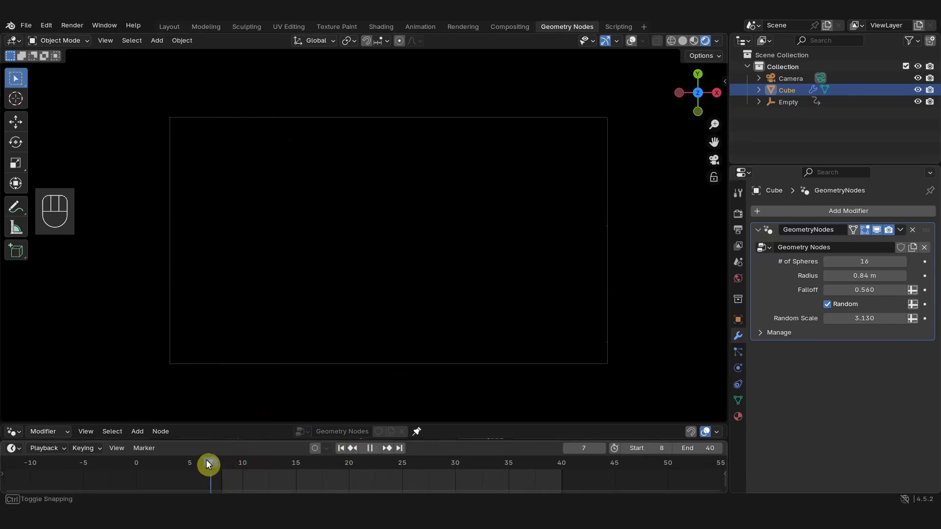
click(626, 448)
Step: Move the Empty's last keyframe to frame 46, check the transition's end, and save as REC_A_ProxSpheres_a0108.blend
drag(214, 462, 464, 487)
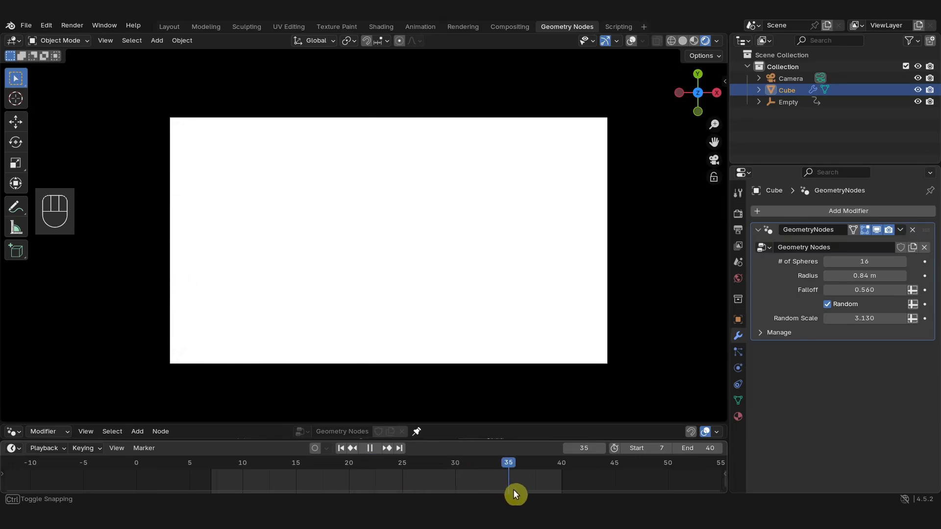
drag(515, 494, 514, 495)
click(788, 102)
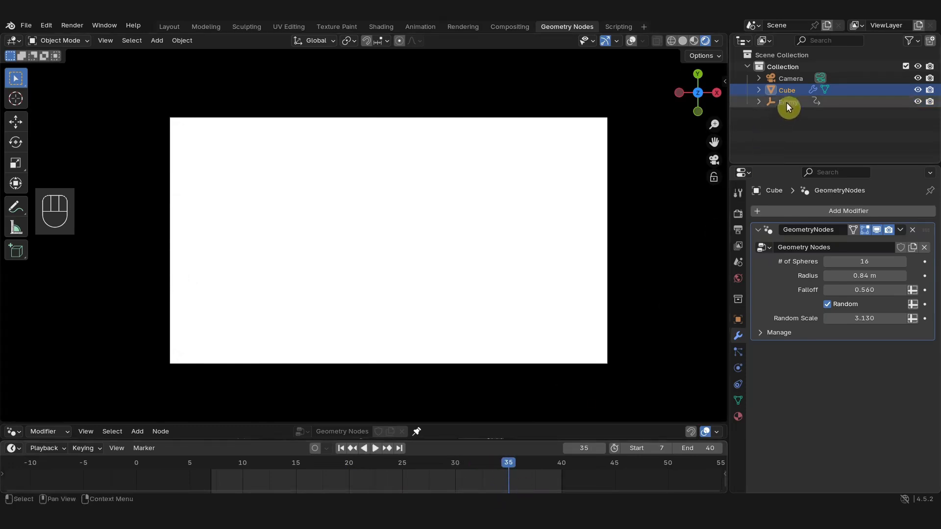
drag(562, 476, 626, 475)
drag(512, 465, 546, 464)
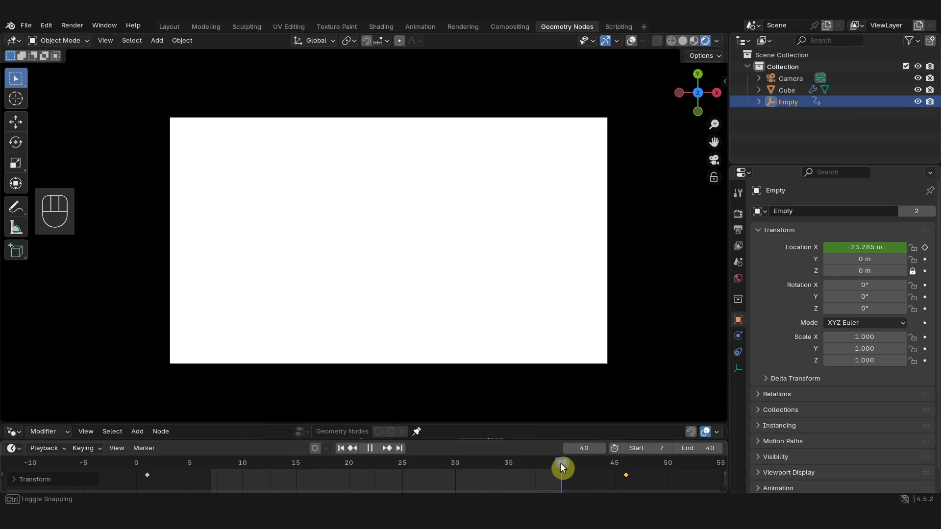
drag(625, 476, 641, 475)
click(625, 475)
mouse_move(559, 468)
mouse_down()
mouse_move(208, 468)
mouse_move(562, 468)
mouse_up()
key(ctrl+s)
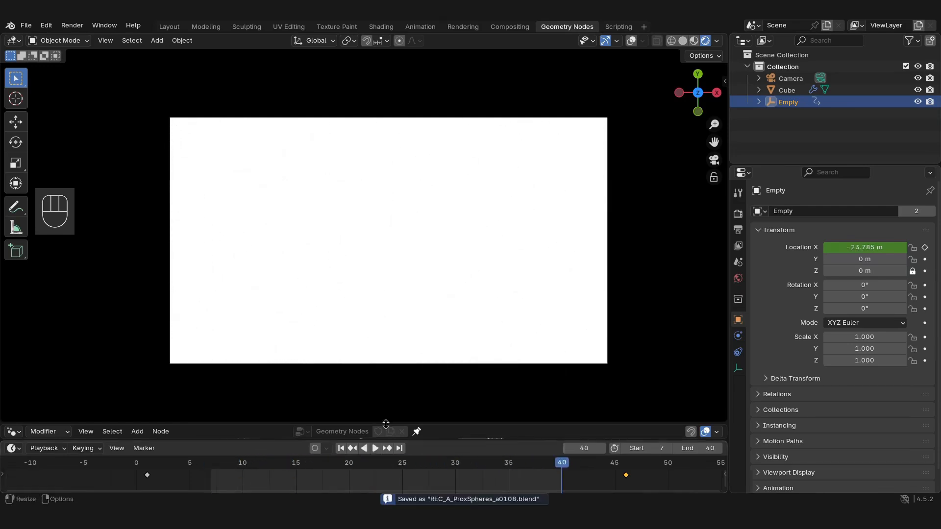
Step: In the Rendering workspace, render test stills of frames 7, 18 and 29 of the random transition
click(341, 449)
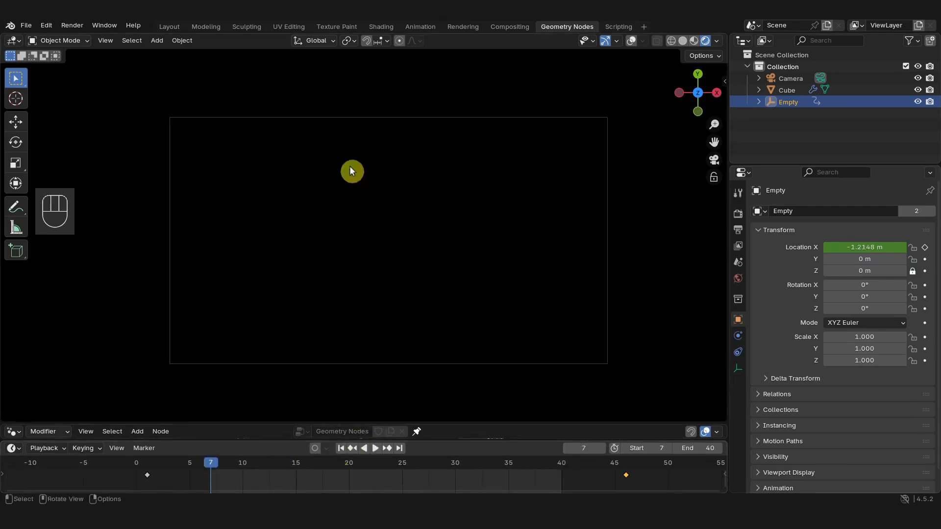
click(462, 27)
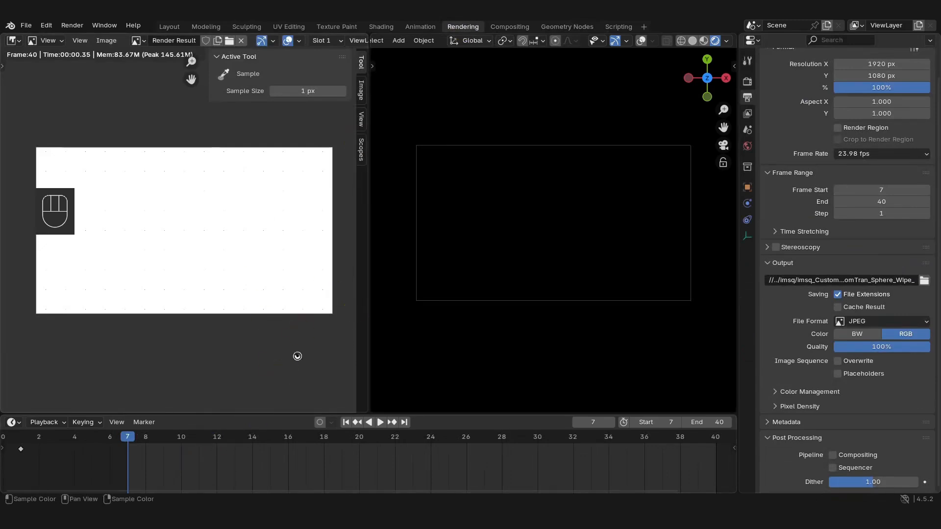
key(F12)
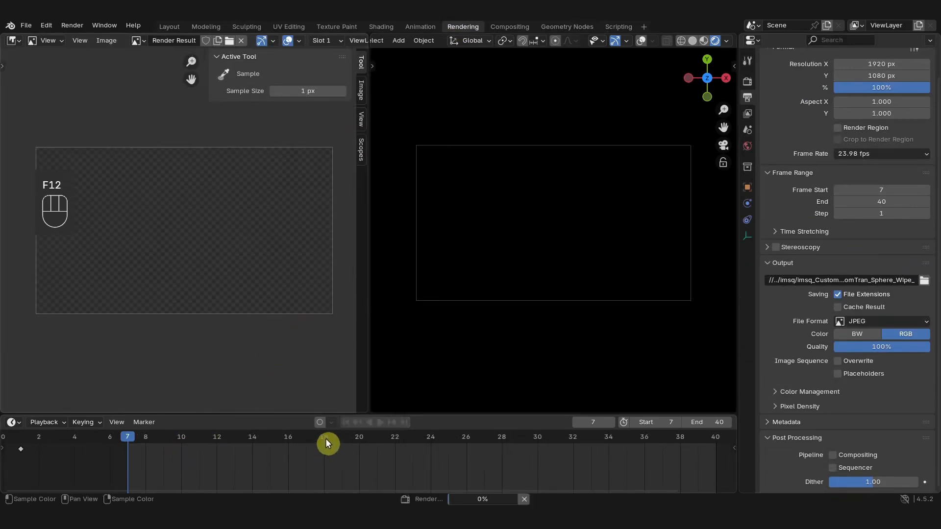
click(325, 441)
key(F12)
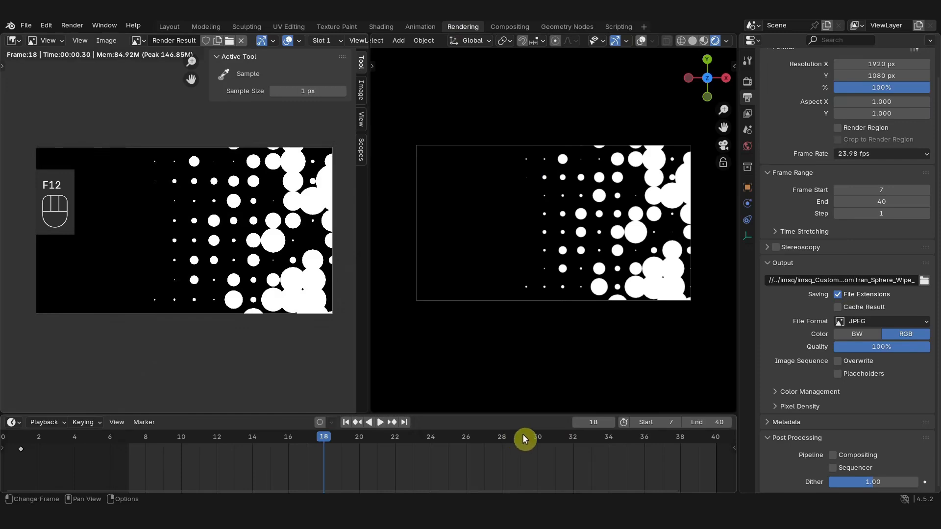
click(523, 435)
key(F12)
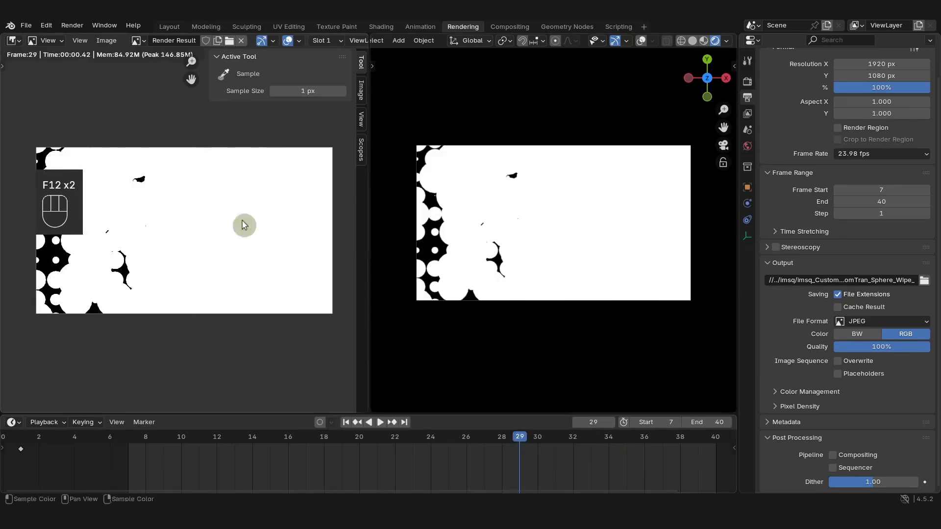
Step: Try to render the random transition as an animation from its start frame
click(346, 423)
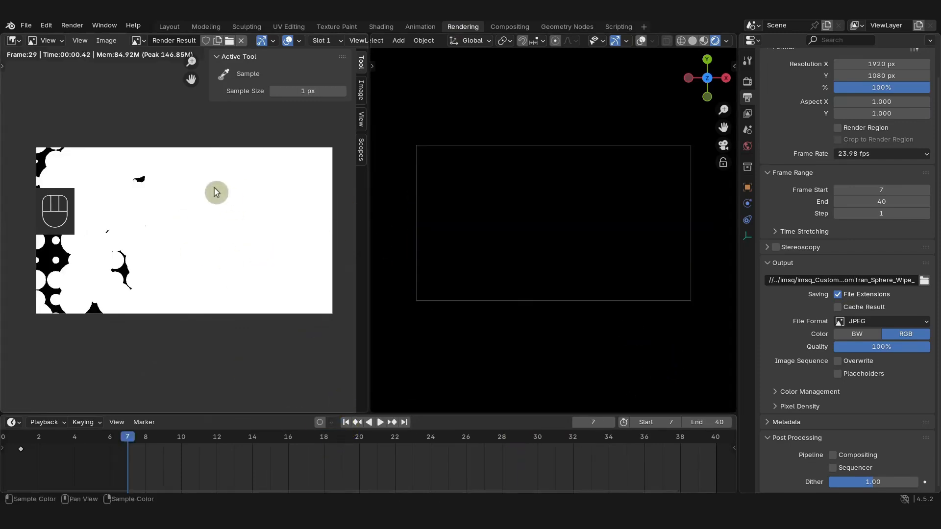
key(ctrl+F12)
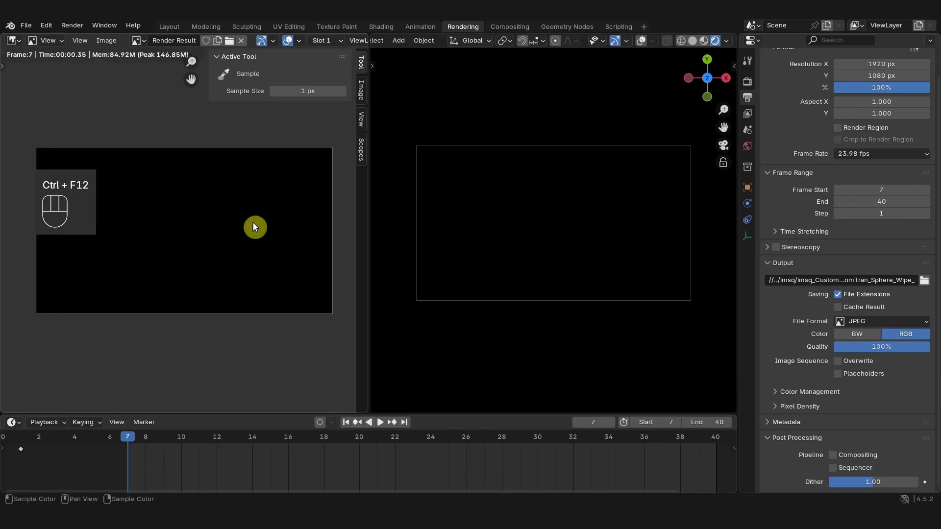
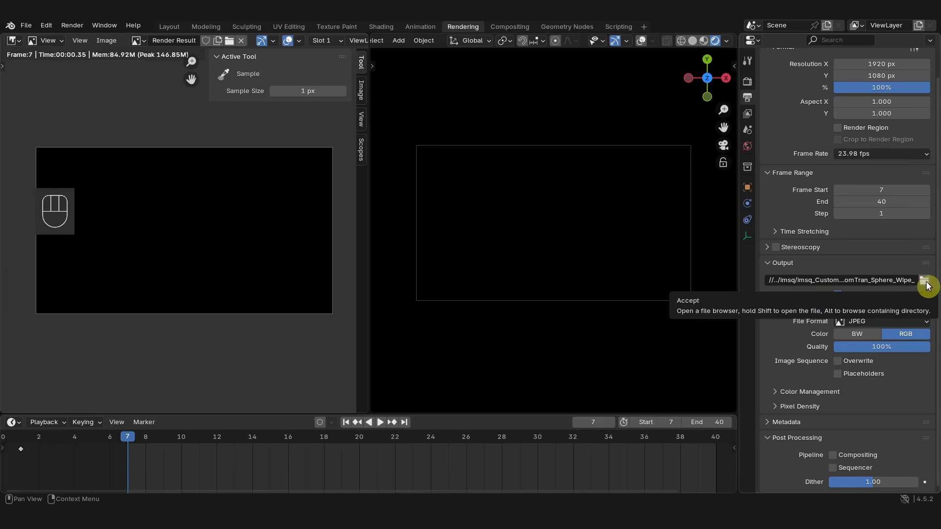
Step: Browse for the output path and create a folder named imsq_CustomTran_Sphere_Wipe_Random inside imsq
click(926, 283)
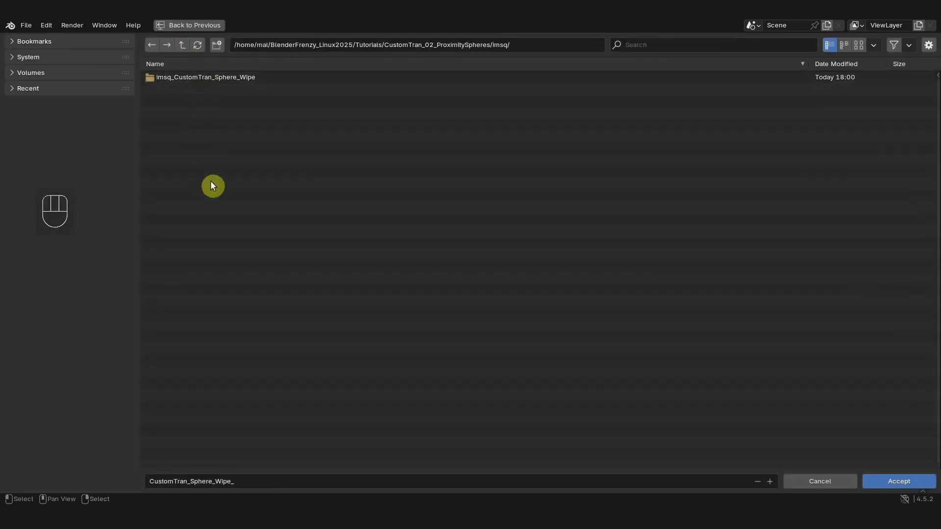
click(209, 76)
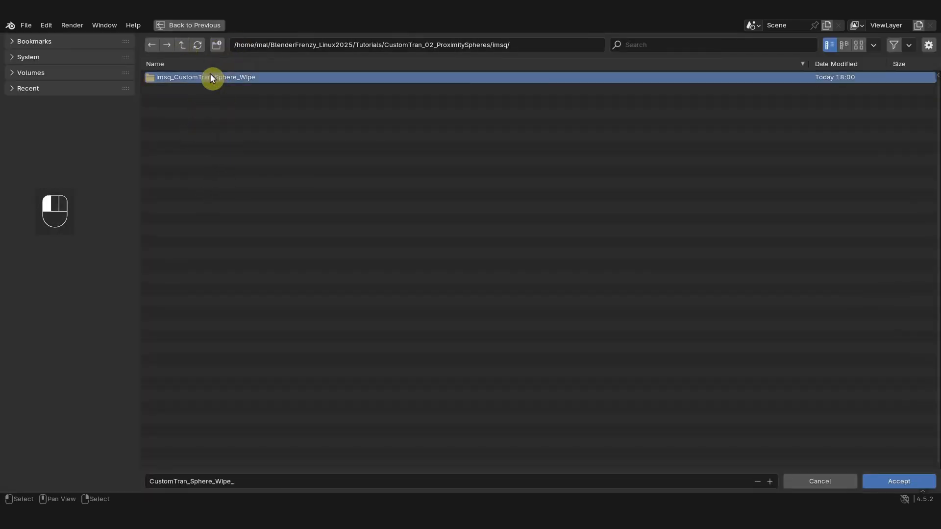
key(F2)
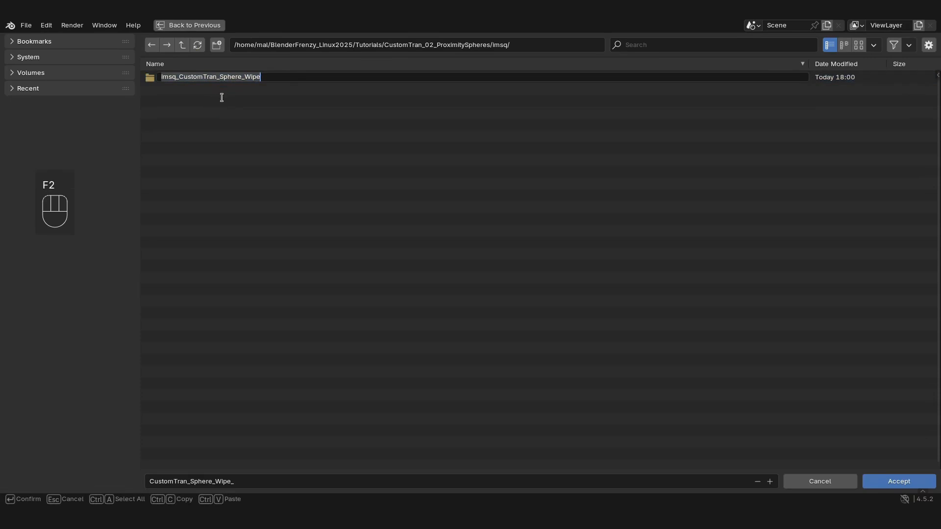
click(223, 62)
click(217, 46)
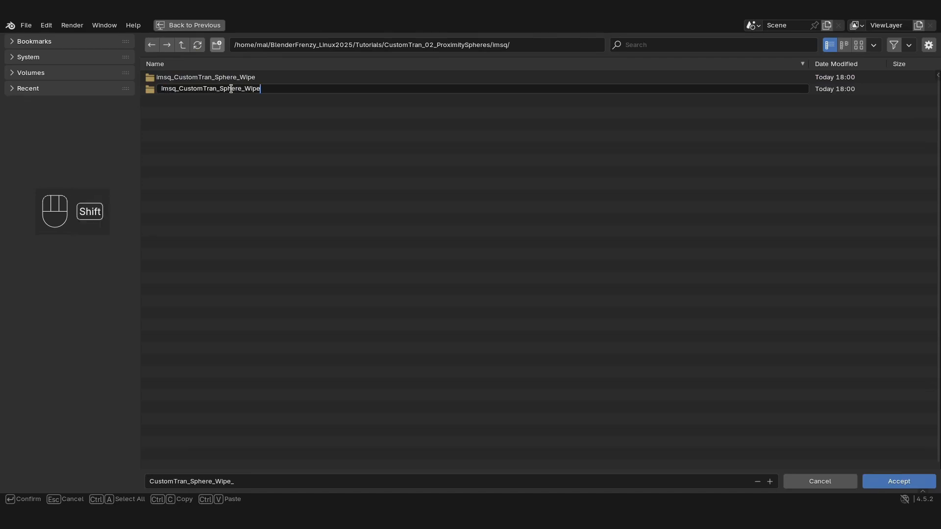
click(230, 90)
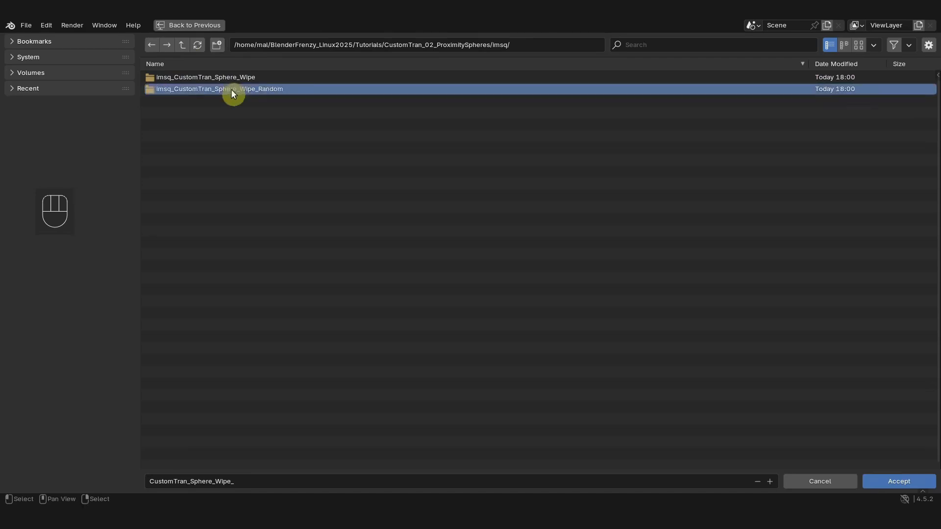
Step: Set the output to the imsq_CustomTran_Sphere_Wipe_Random folder with the file name CustomTran_Sphere_Wipe_Random_ and accept it
double_click(244, 90)
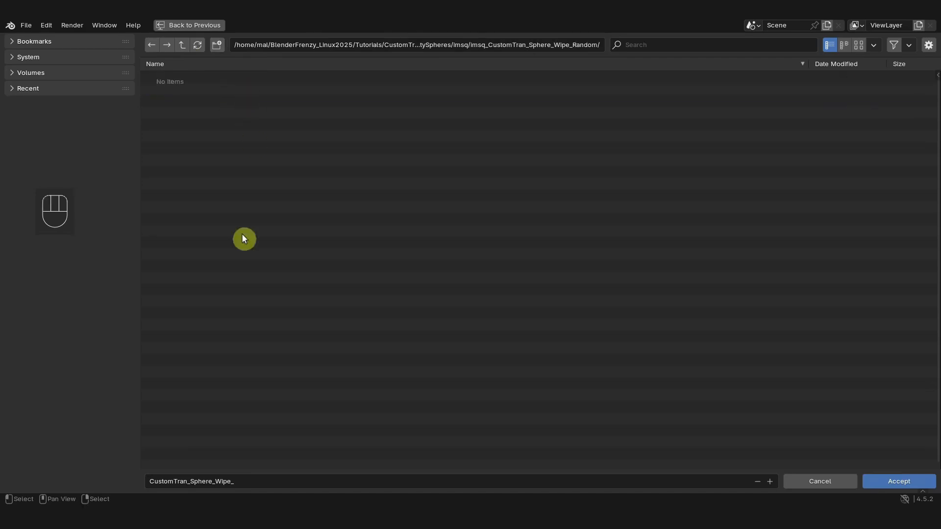
click(247, 481)
click(250, 482)
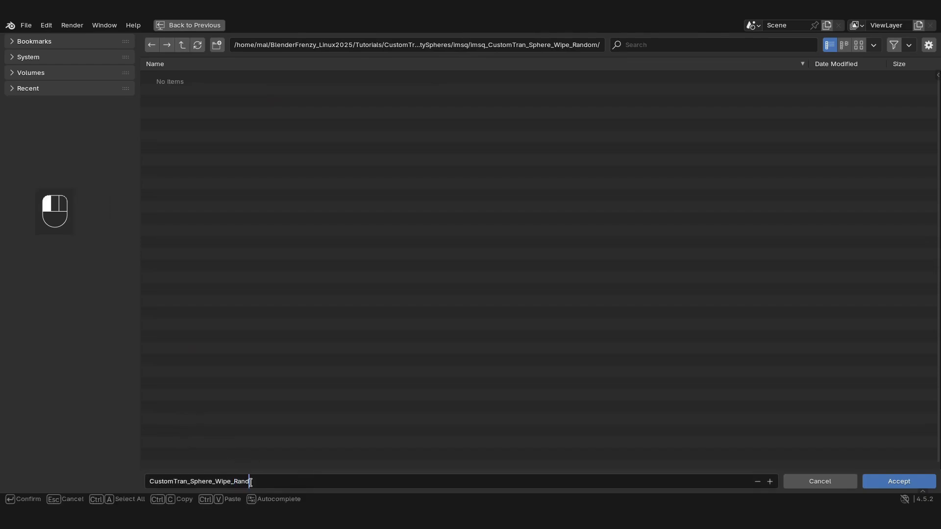
text(_)
key(Return)
key(Return)
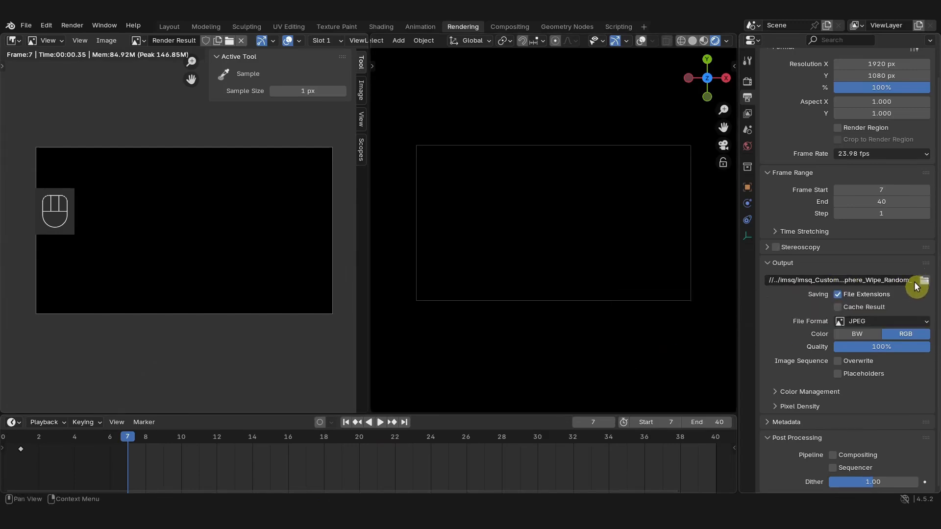
Step: Save the file and render the random transition as an animation
key(ctrl+s)
key(ctrl)
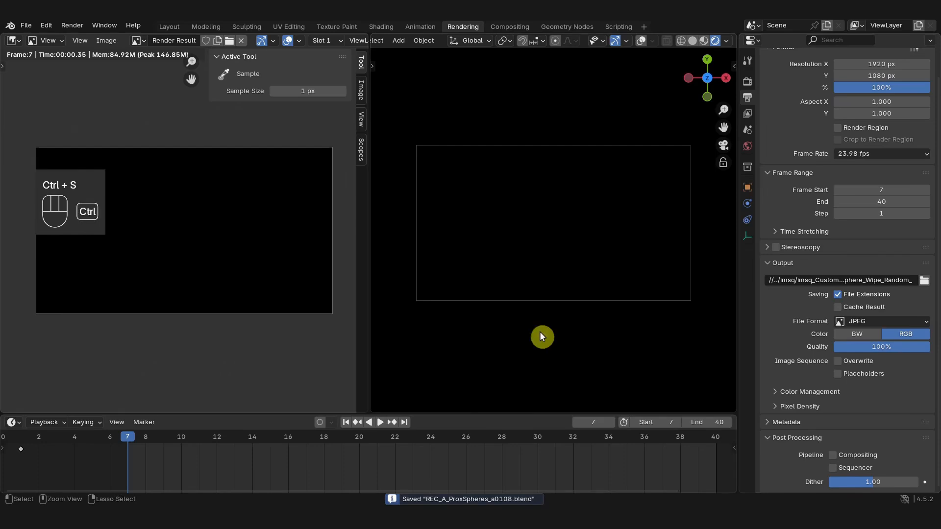
key(ctrl+F12)
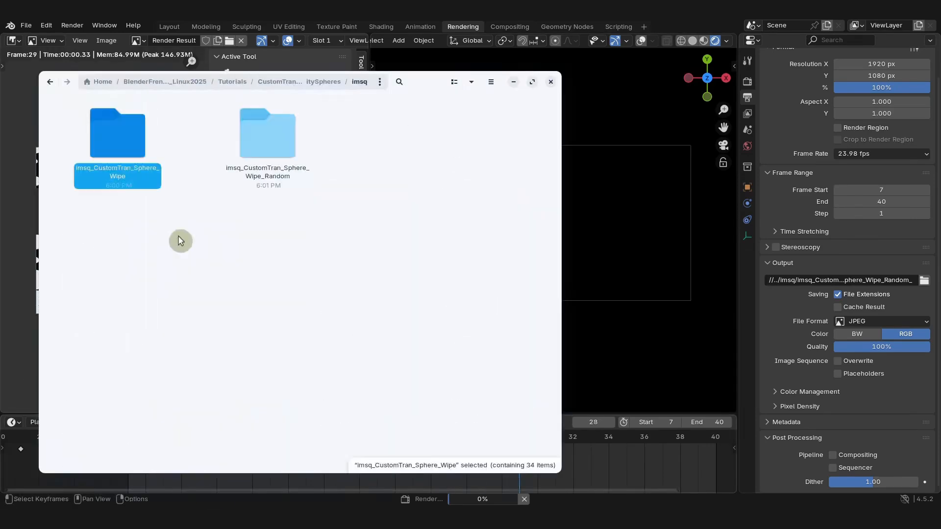
Step: Look through the rendered images in the imsq_CustomTran_Sphere_Wipe_Random folder and return to Blender
key(Return)
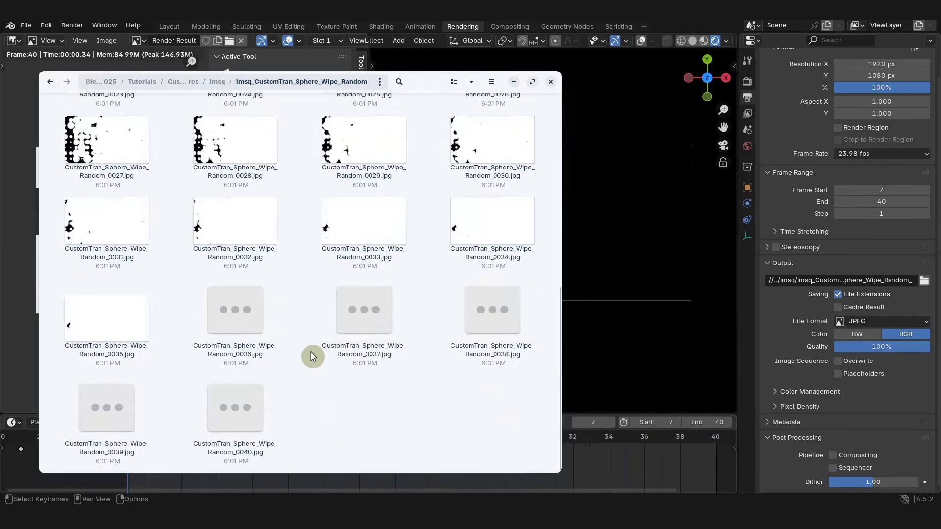
scroll(309, 351, up, 5)
click(462, 30)
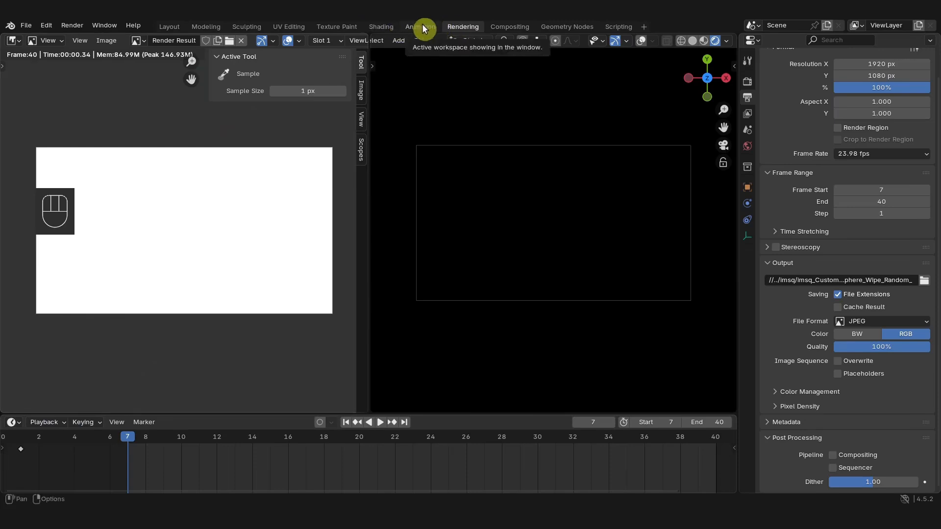
Step: In the Geometry Nodes workspace, switch to solid shading with overlays shown and add a second sphere empty at the origin
click(565, 26)
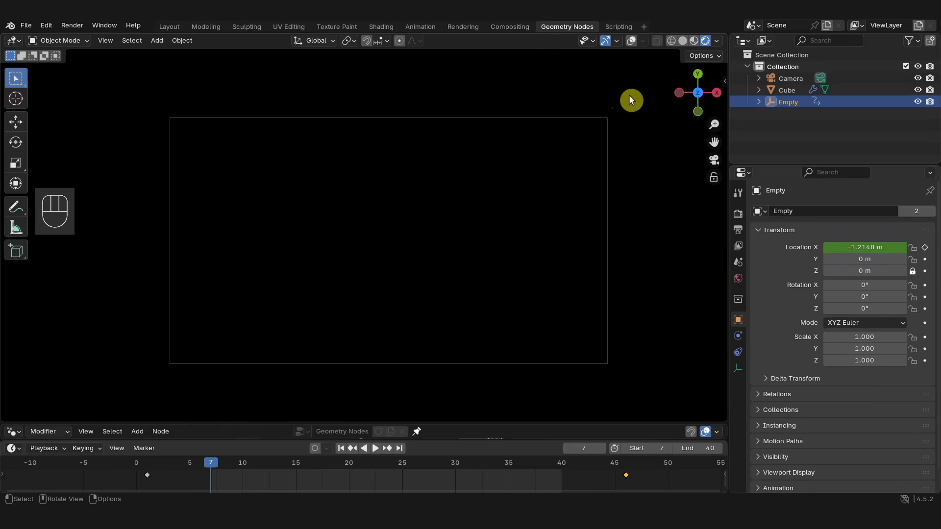
click(683, 40)
mouse_move(384, 219)
middle_down()
mouse_move(391, 180)
mouse_move(426, 155)
mouse_move(369, 199)
mouse_move(334, 269)
mouse_move(369, 201)
mouse_move(349, 195)
mouse_move(332, 226)
mouse_move(337, 262)
mouse_move(346, 239)
middle_up()
click(631, 40)
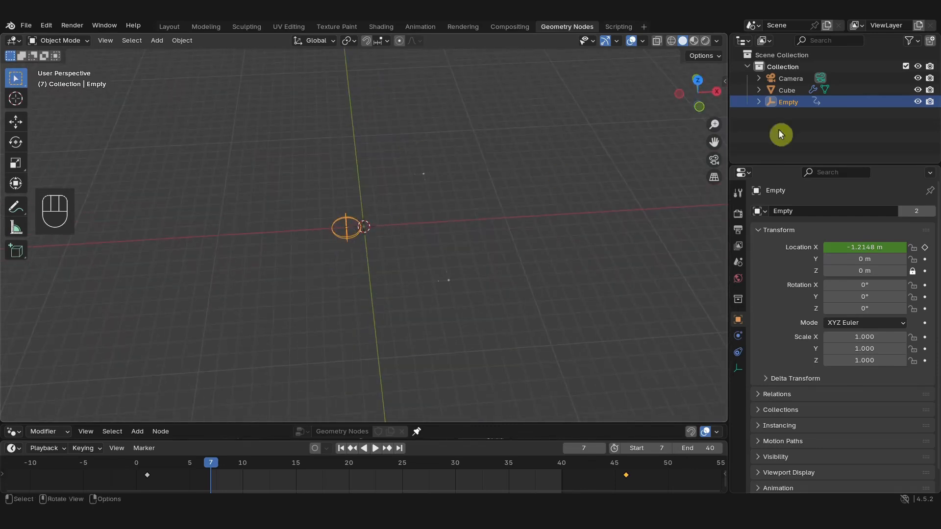
key(shift+a)
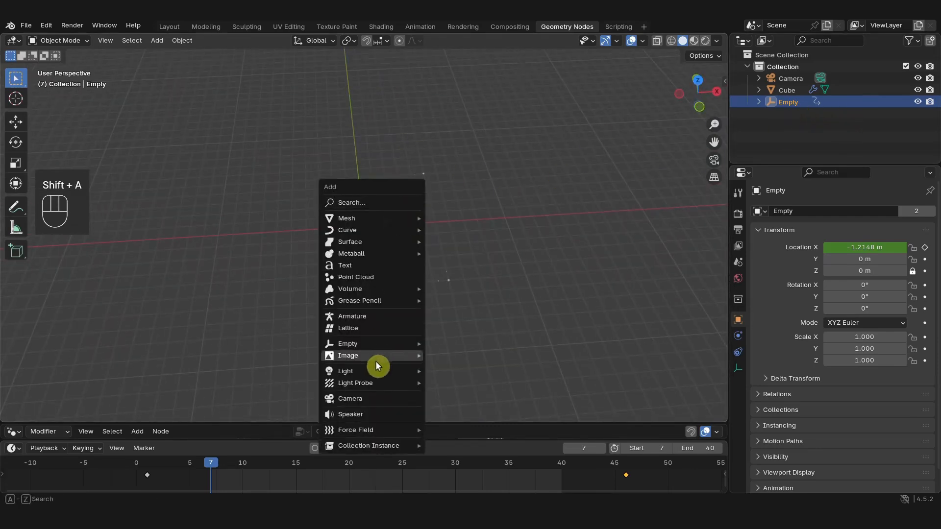
mouse_move(376, 345)
click(463, 406)
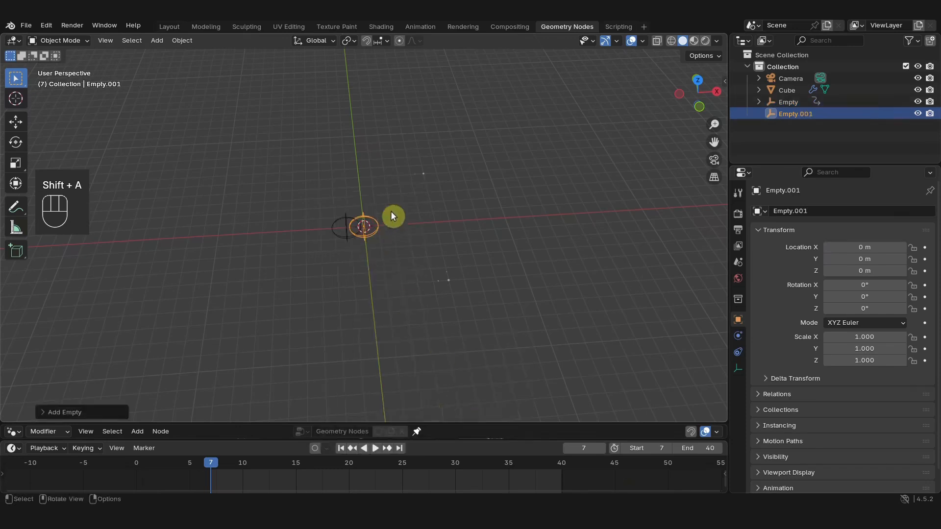
Step: Set the Object Info node in the Proximity frame to use Empty.001
drag(351, 425, 318, 262)
middle_drag(270, 363, 393, 297)
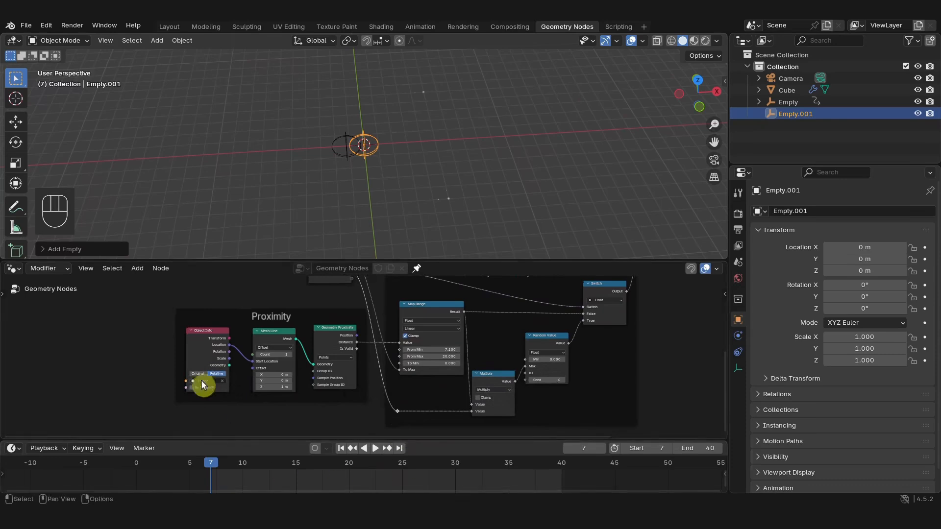
middle_drag(180, 312, 262, 304)
scroll(208, 341, up, 6)
middle_drag(207, 341, 277, 341)
scroll(294, 395, up, 2)
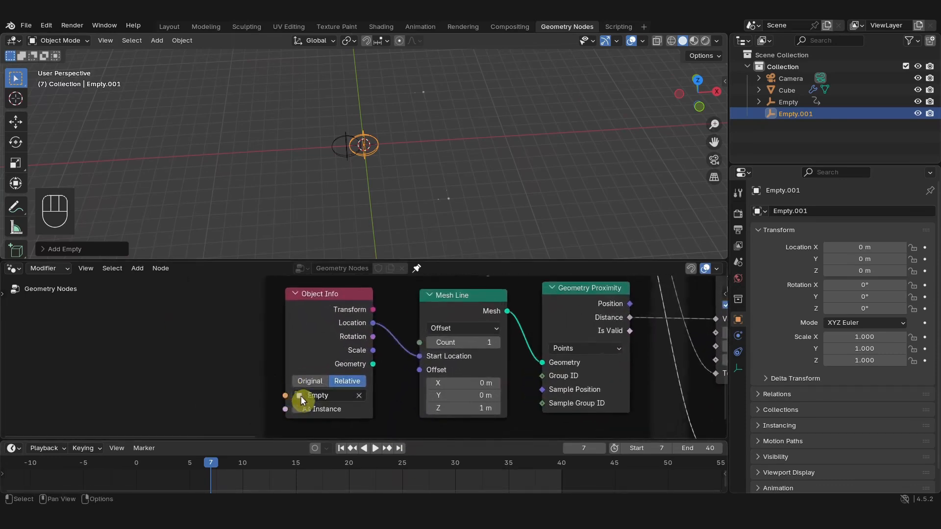
click(314, 395)
click(333, 301)
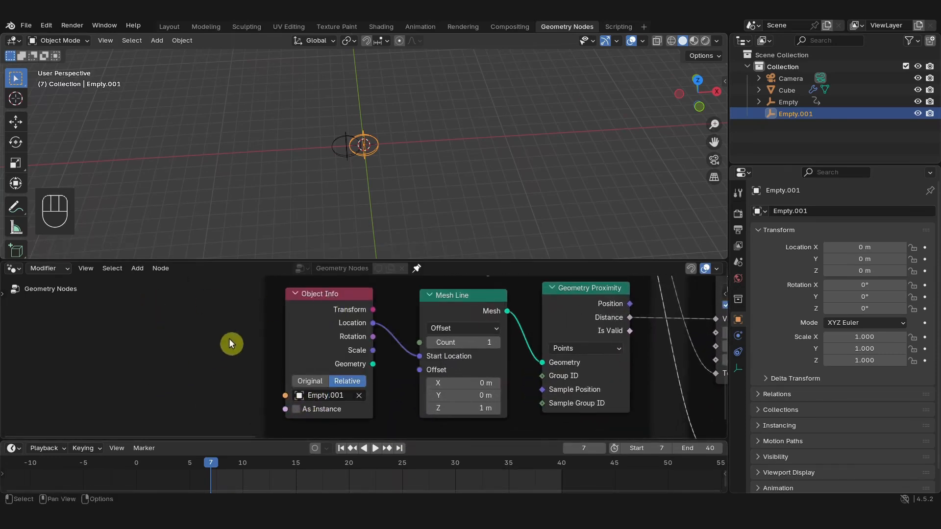
Step: Hide the original Empty in the viewport and disable it in renders
scroll(273, 332, down, 5)
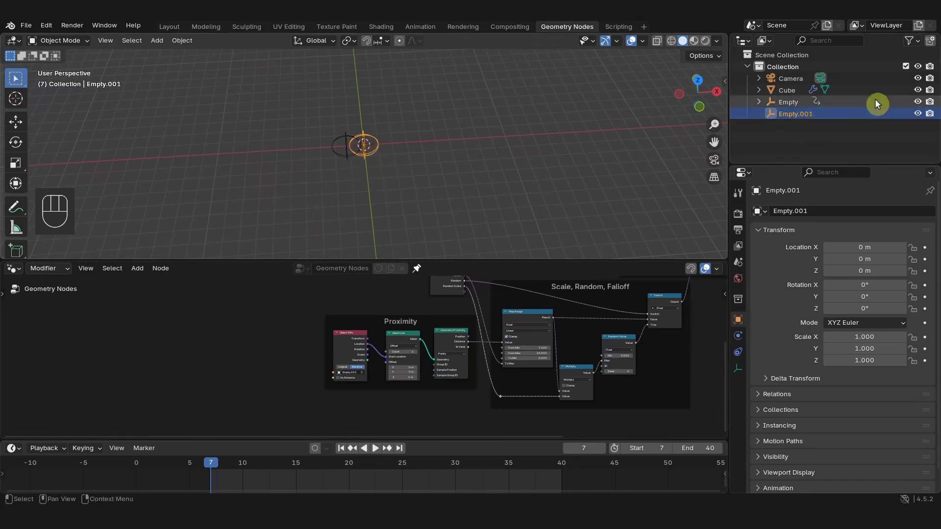
click(918, 101)
click(930, 102)
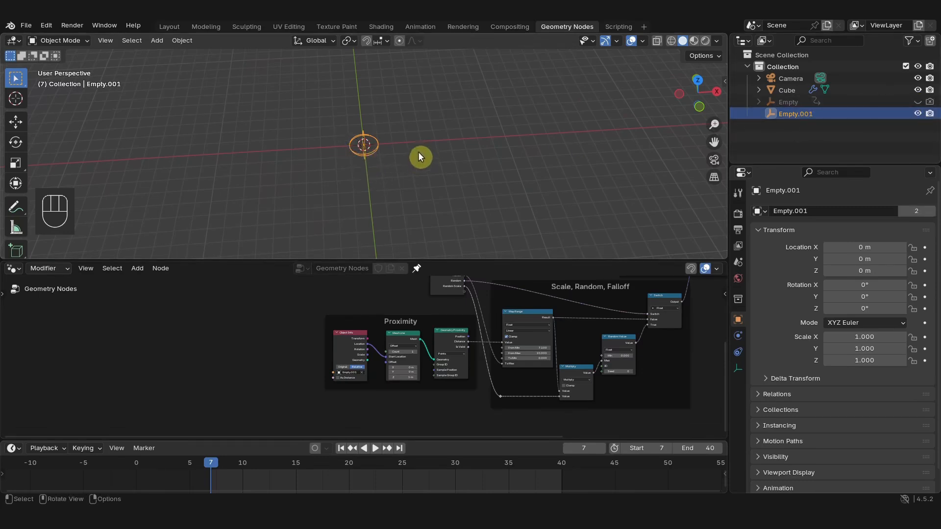
Step: Try moving Empty.001 along the Y axis in top view to preview a vertical wipe
key(KP_7)
shift+middle_drag(374, 165, 399, 221)
key(g)
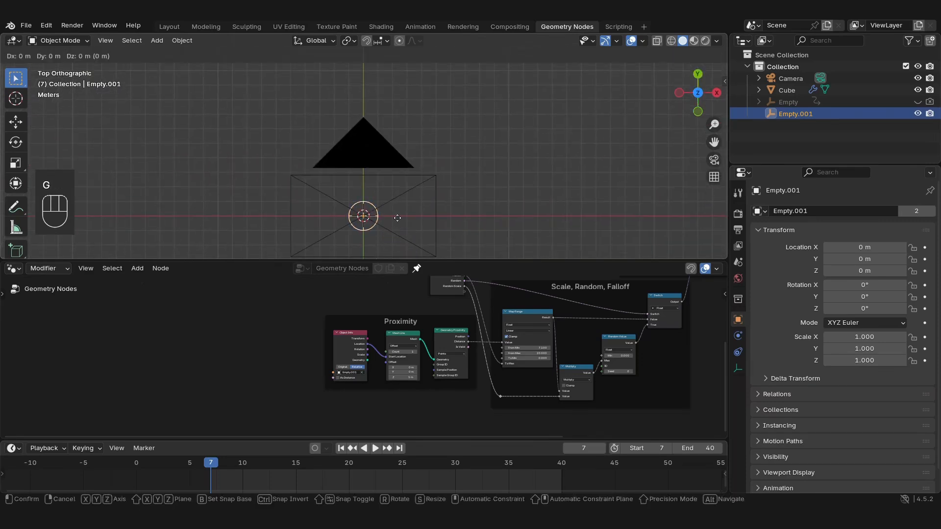
key(y)
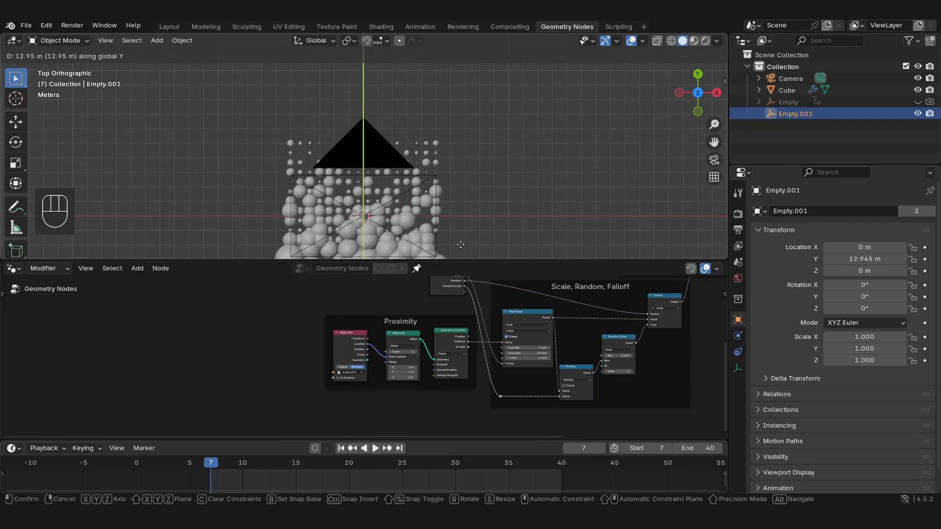
right_click(450, 163)
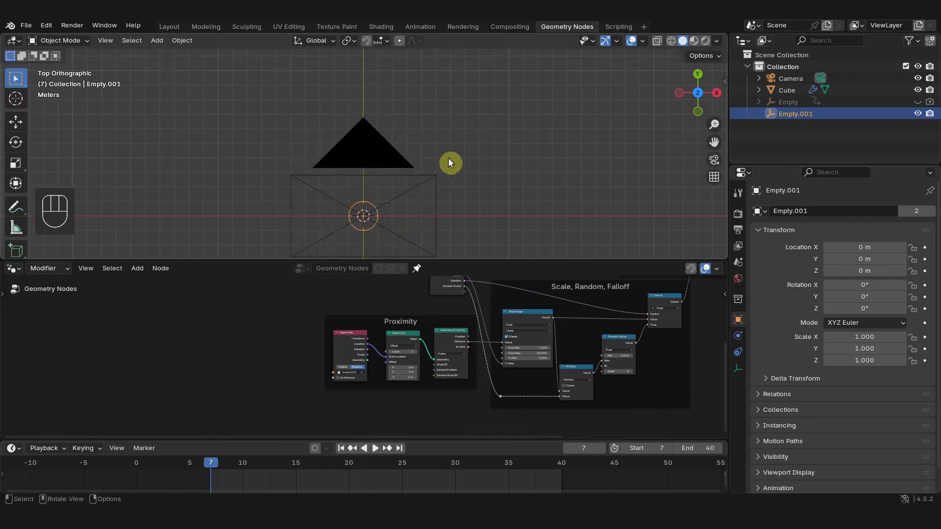
Step: Try moving Empty.001 along Y in the rendered camera view with overlays hidden
key(KP_0)
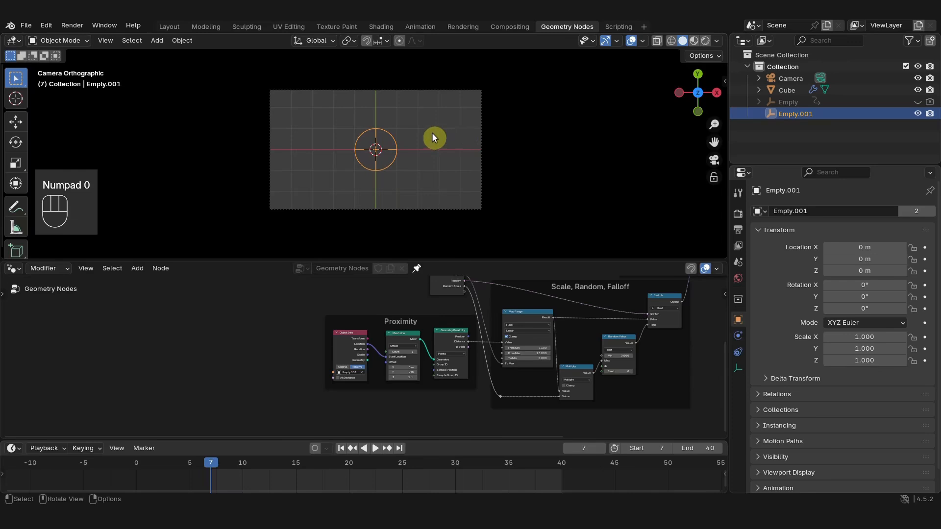
shift+middle_drag(432, 139, 430, 182)
scroll(428, 186, down, 1)
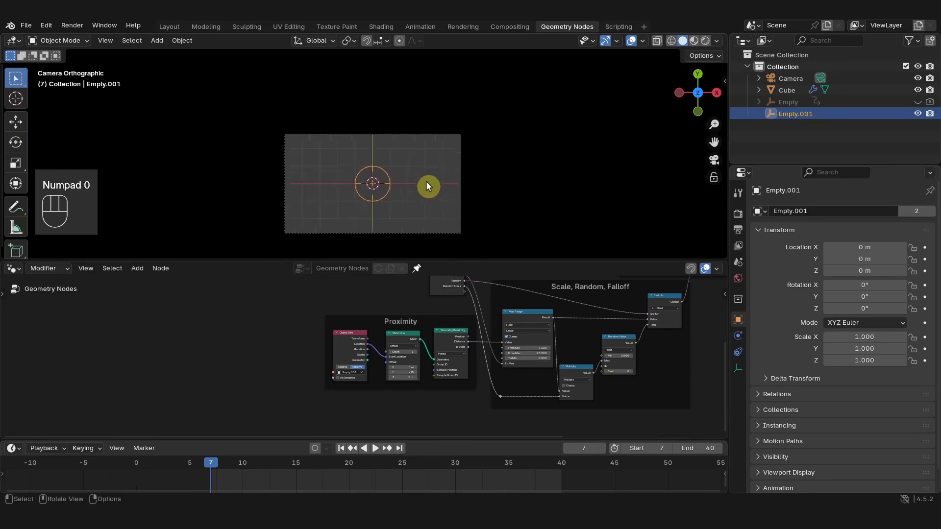
click(705, 40)
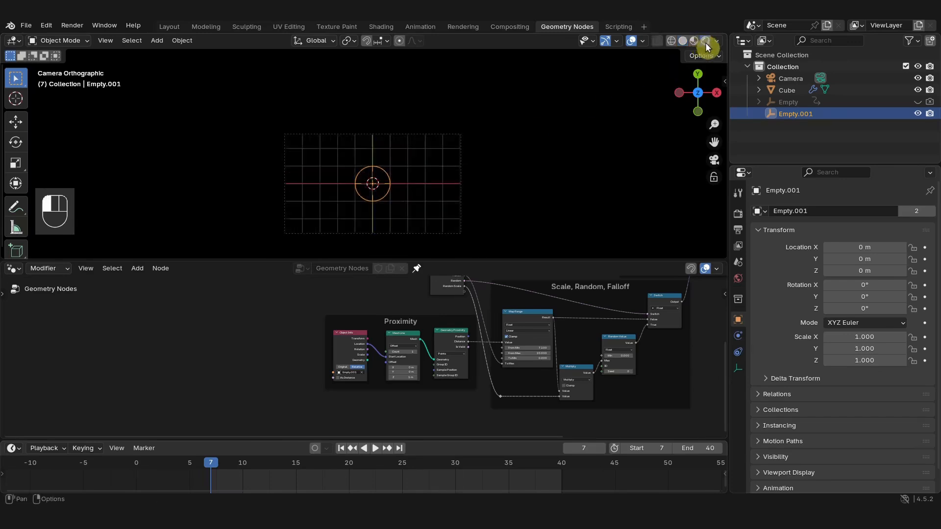
click(631, 41)
key(g)
key(y)
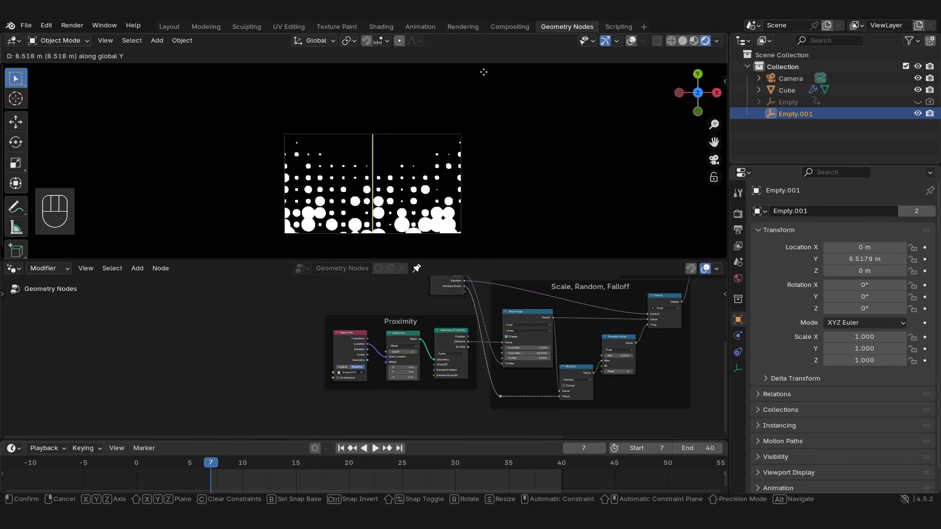
key(Escape)
Step: In solid top view with overlays shown, keyframe Empty.001's Y location at 0 m on frame 1
click(682, 40)
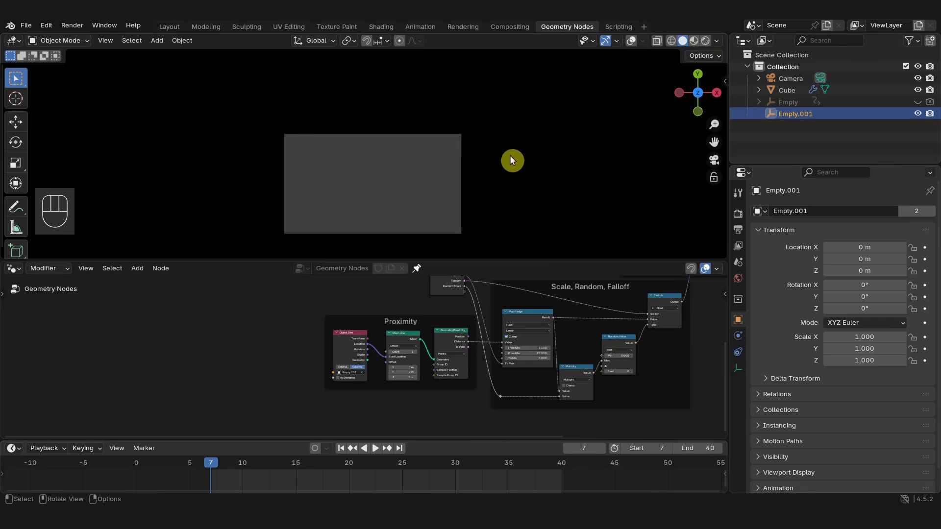
key(KP_7)
click(632, 41)
drag(174, 468, 150, 470)
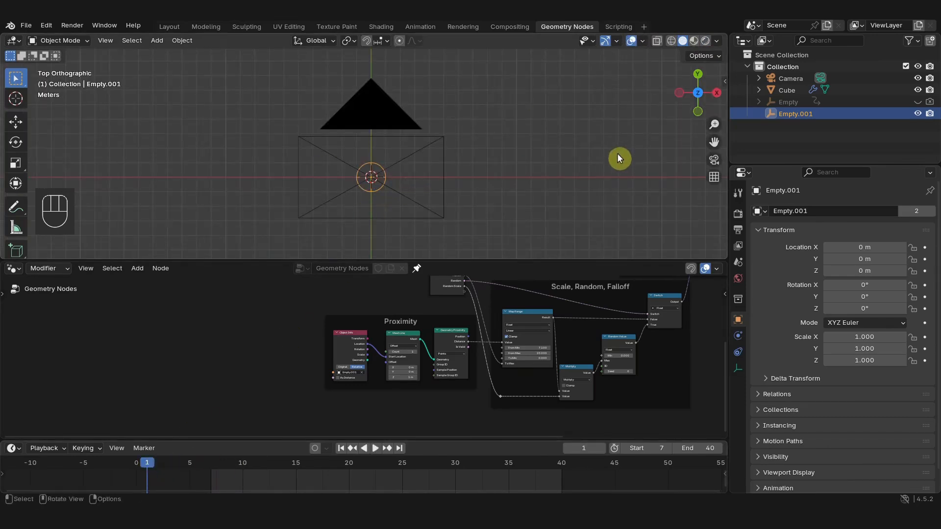
key(n)
right_click(634, 116)
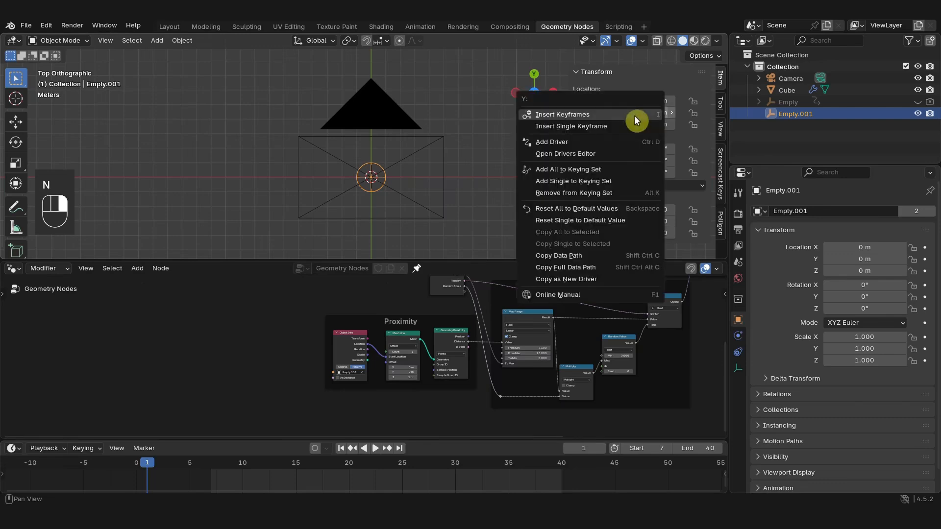
click(634, 115)
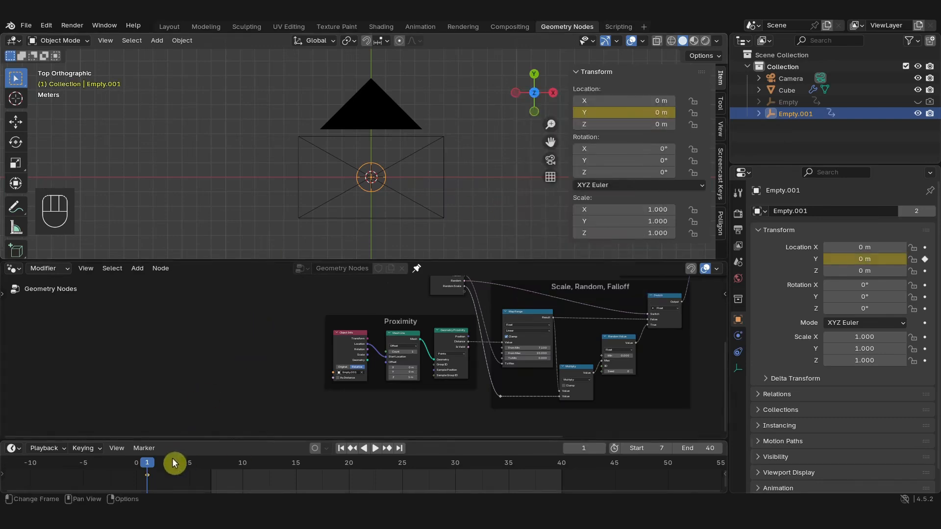
Step: On frame 40, set Empty.001's Y location to 25 m and keyframe it
drag(147, 462, 562, 469)
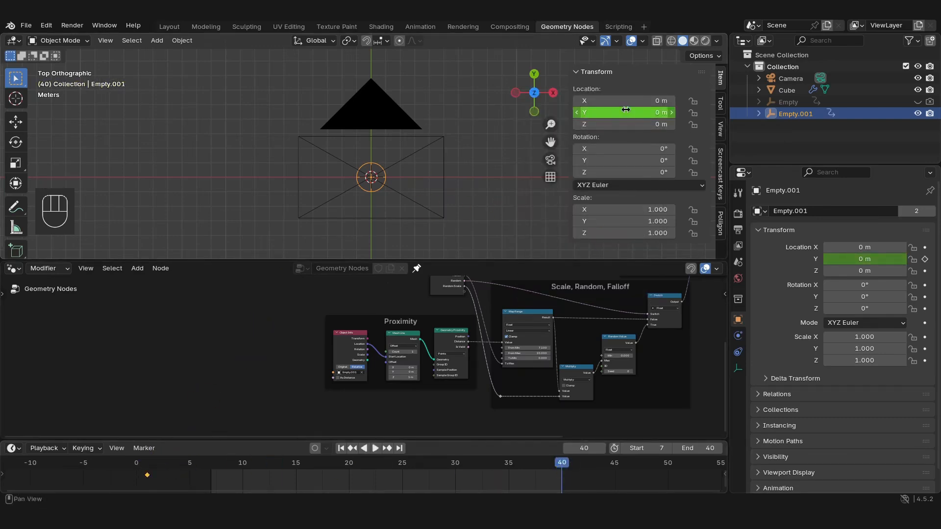
scroll(451, 140, down, 2)
shift+middle_drag(449, 143, 448, 203)
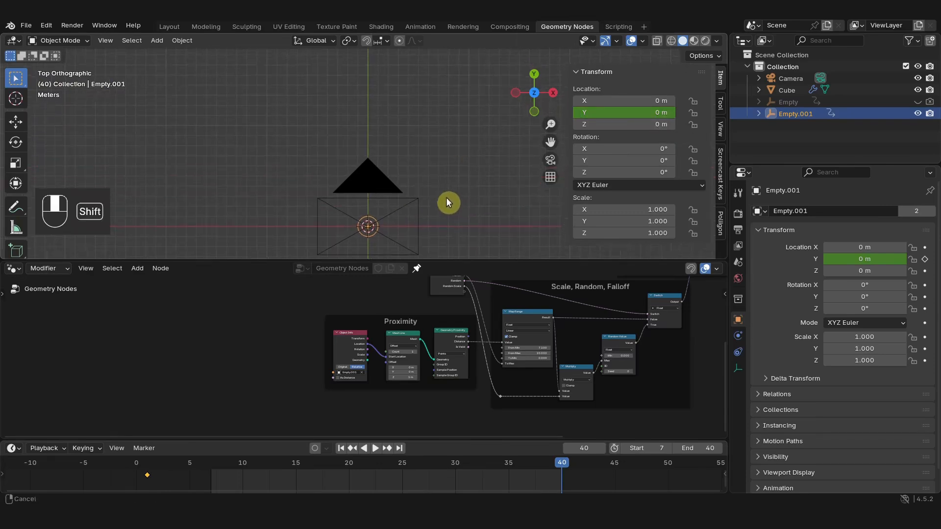
drag(625, 112, 666, 112)
click(616, 108)
text(25)
key(Return)
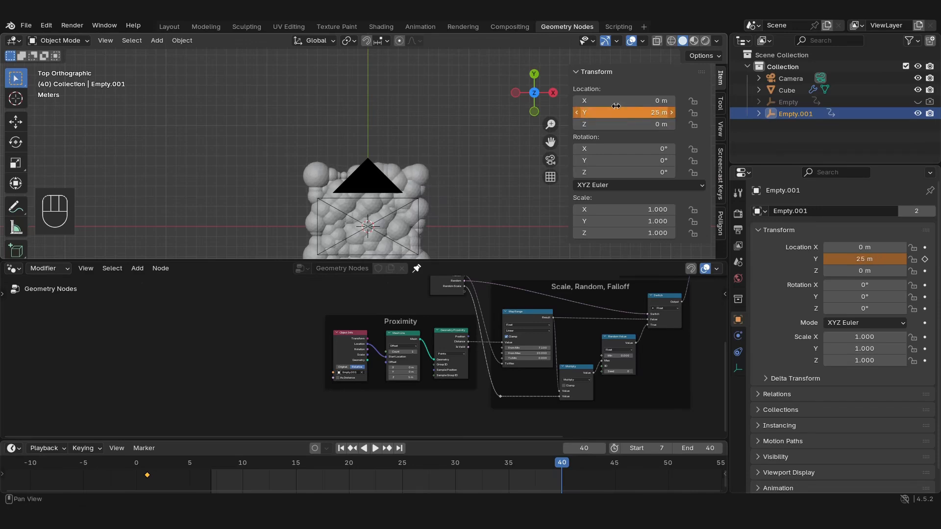
right_click(610, 113)
click(594, 115)
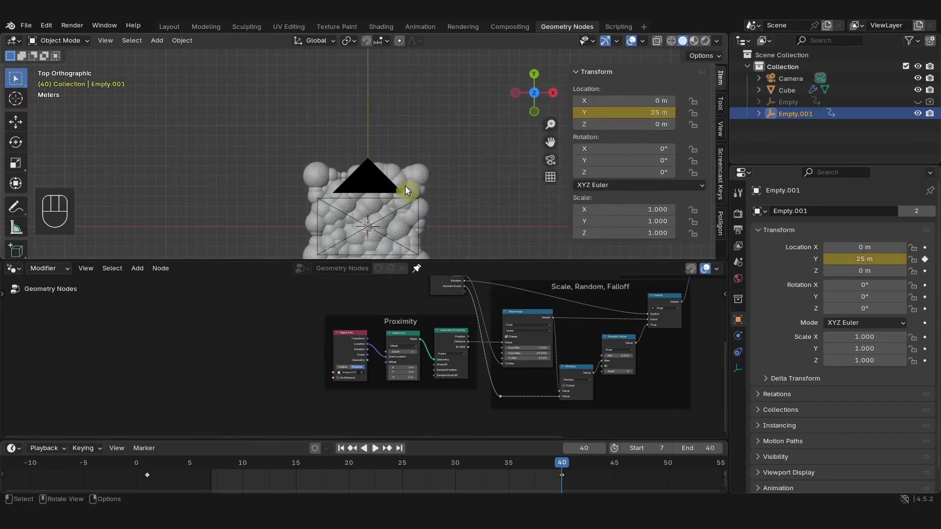
Step: Scrub through the early frames in top view to examine when the spheres enter the camera area, stopping at frame 7
scroll(406, 190, down, 3)
drag(569, 474, 212, 463)
scroll(370, 183, up, 5)
shift+middle_drag(370, 183, 336, 154)
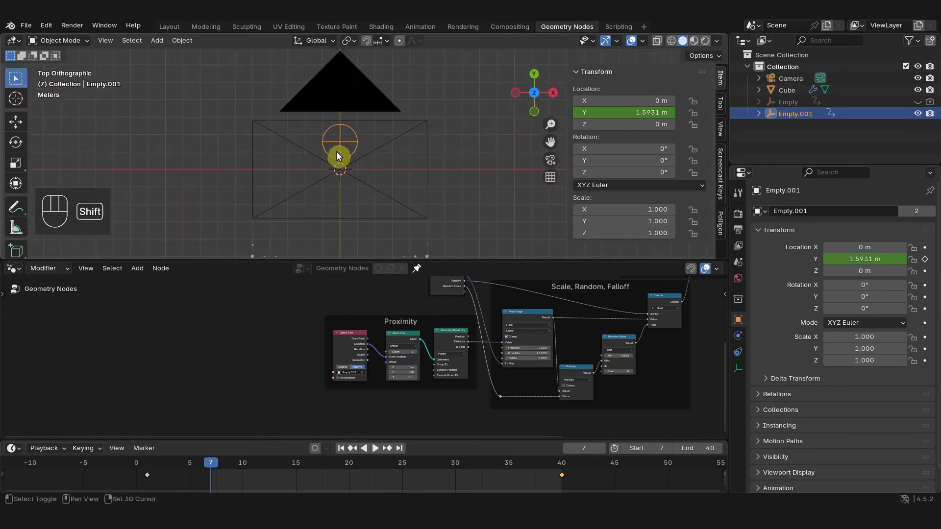
drag(291, 465, 237, 472)
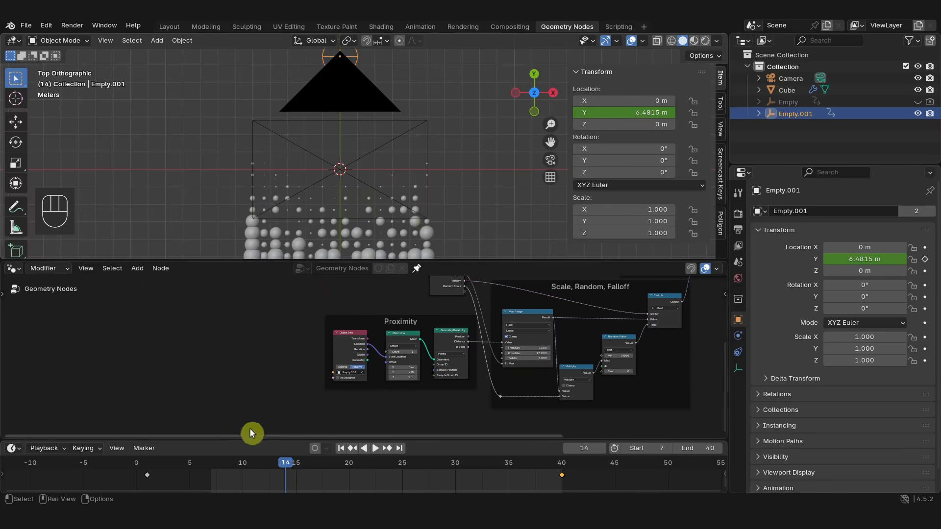
drag(282, 465, 277, 430)
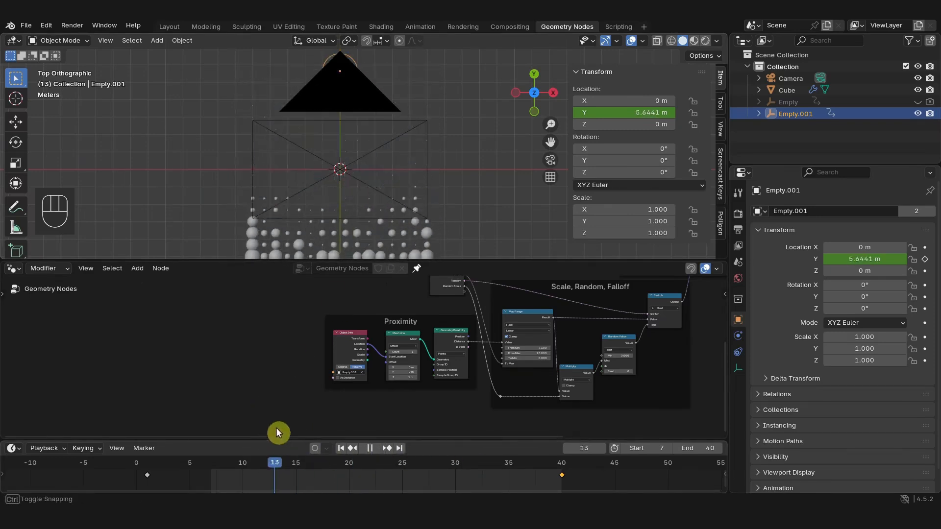
drag(275, 462, 216, 446)
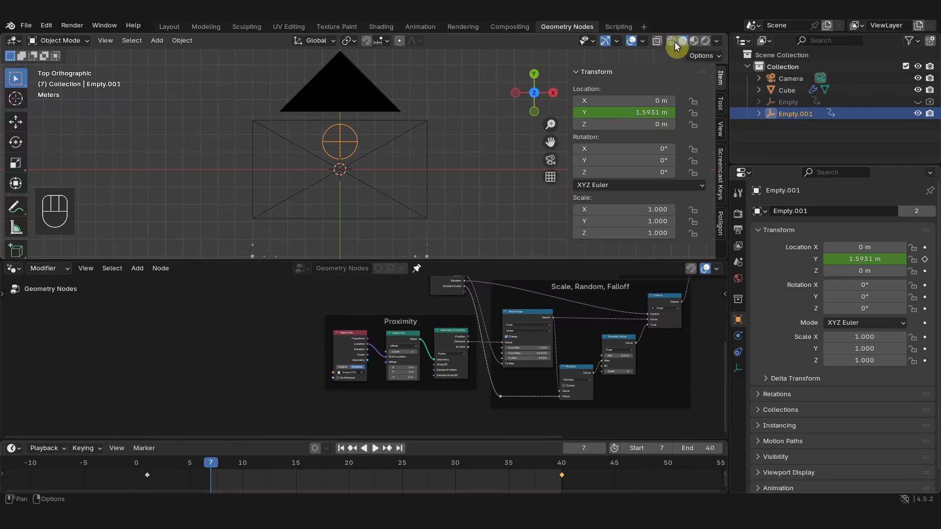
Step: In the rendered camera view with overlays hidden, set the animation's start frame to 9
click(706, 41)
key(KP_0)
click(631, 42)
drag(251, 465, 247, 465)
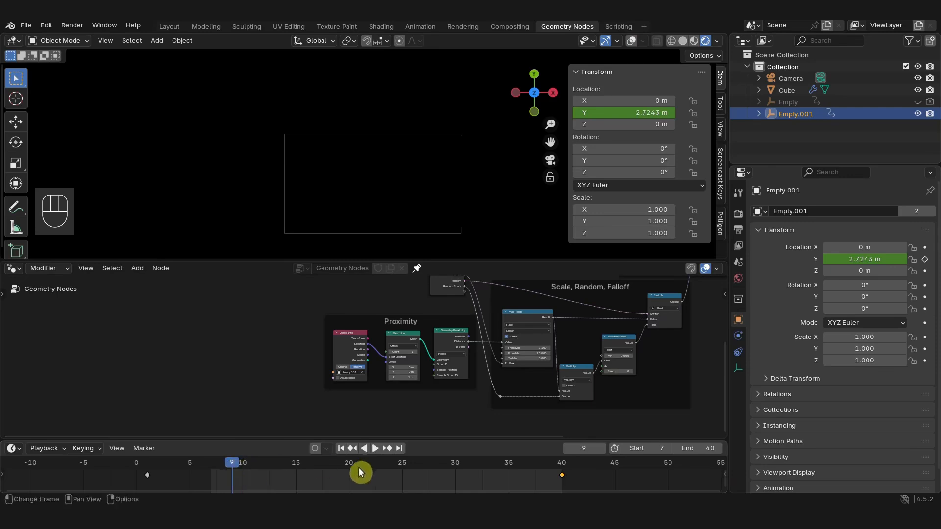
key(ctrl+Home)
mouse_move(233, 470)
mouse_down()
mouse_move(457, 469)
mouse_move(231, 481)
mouse_up()
Step: Play back the vertical transition and move Empty.001's last keyframe to frame 49
key(space)
key(space)
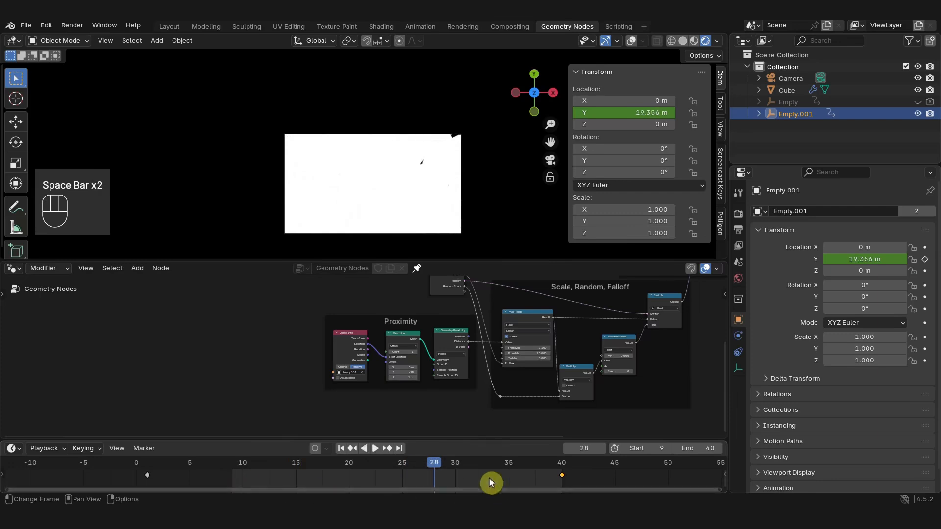
drag(563, 475, 659, 479)
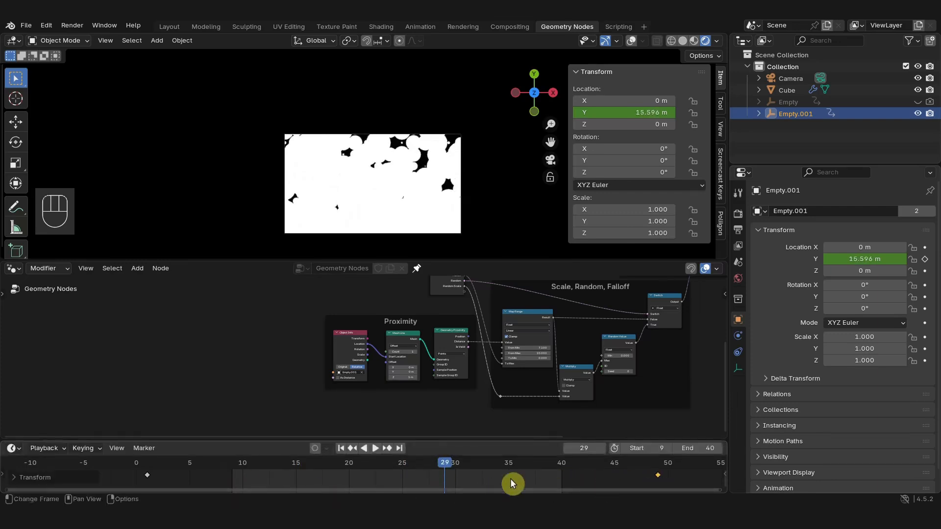
Step: Move Empty.001's last keyframe to frame 54, then replay the vertical transition and return to frame 9
drag(453, 466, 537, 472)
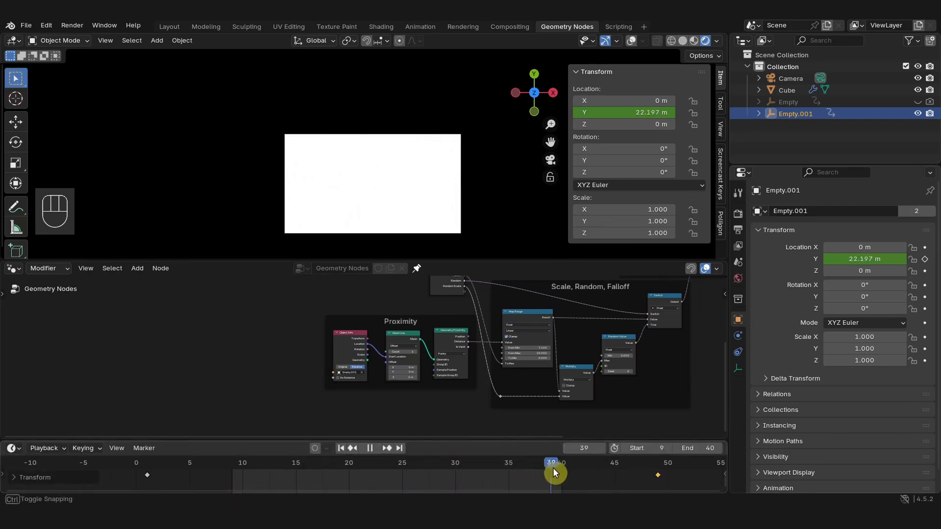
scroll(619, 469, down, 4)
middle_drag(615, 474, 541, 480)
drag(513, 480, 551, 475)
drag(436, 463, 318, 462)
key(space)
key(space)
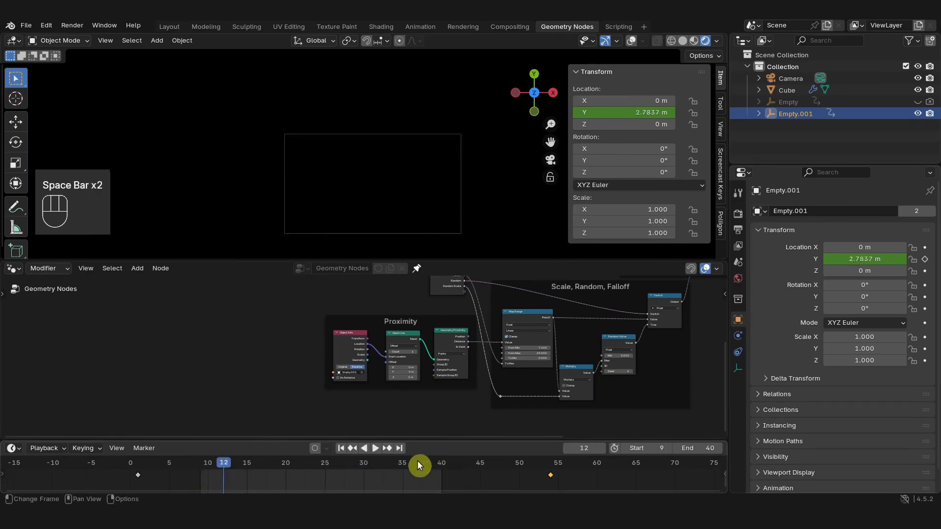
drag(204, 463, 202, 464)
Step: Select the sphere object and, at frame 24, expose the Object Info node's Object input as a new Group Input socket
click(360, 198)
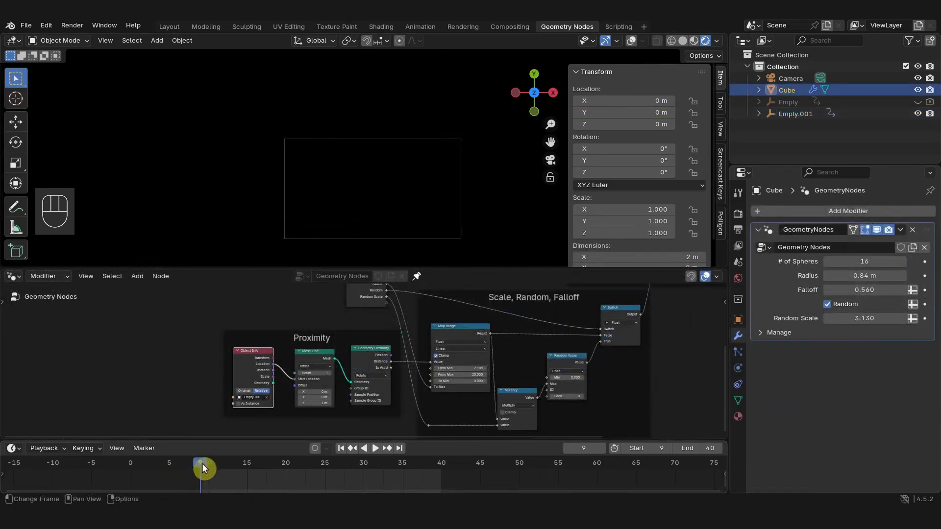
drag(202, 463, 317, 469)
middle_drag(534, 322, 459, 322)
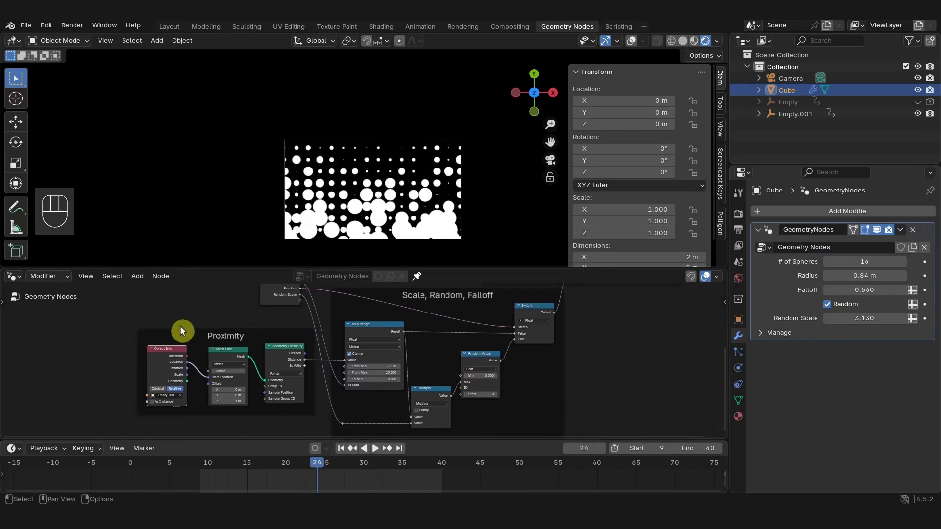
middle_drag(176, 328, 352, 320)
scroll(352, 319, up, 3)
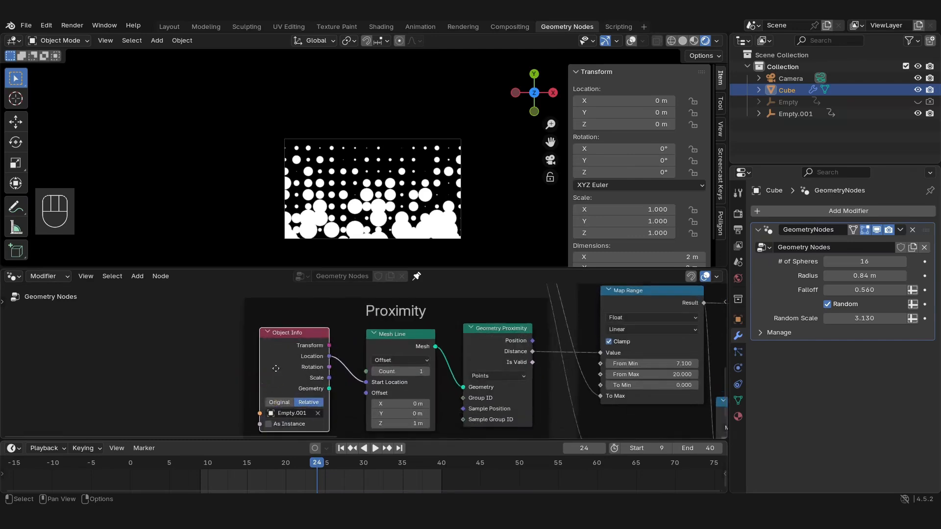
middle_drag(272, 370, 293, 350)
drag(281, 392, 546, 351)
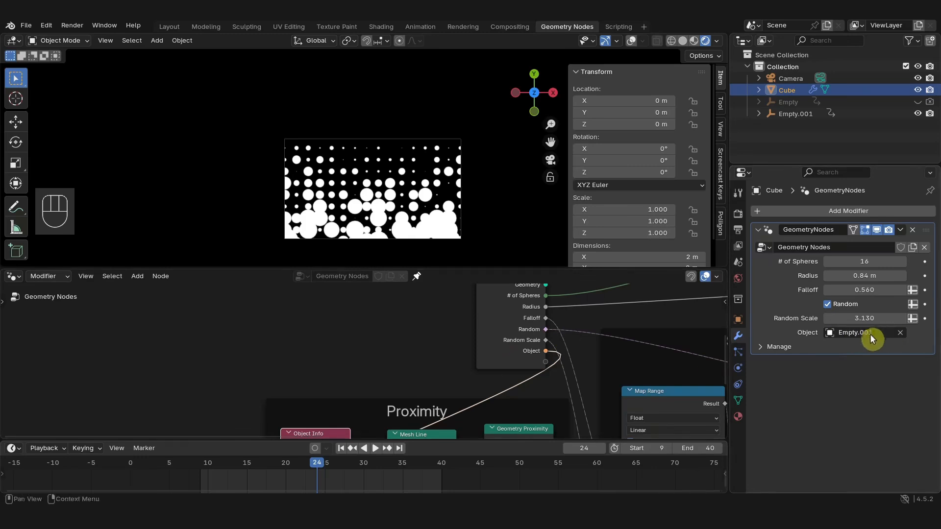
Step: Rename Empty as Swipe_Side and Empty.001 as Swipe_Up
double_click(791, 101)
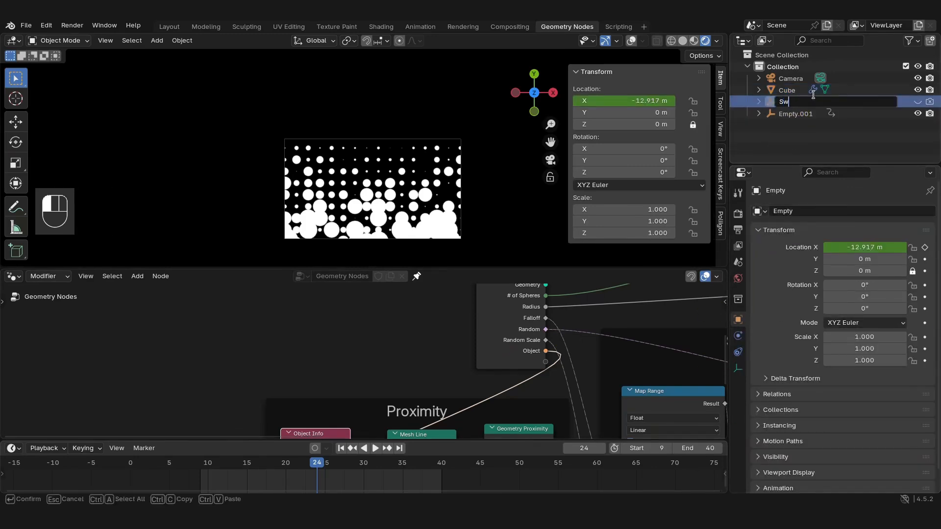
text(Swipe_Side)
key(Return)
double_click(793, 102)
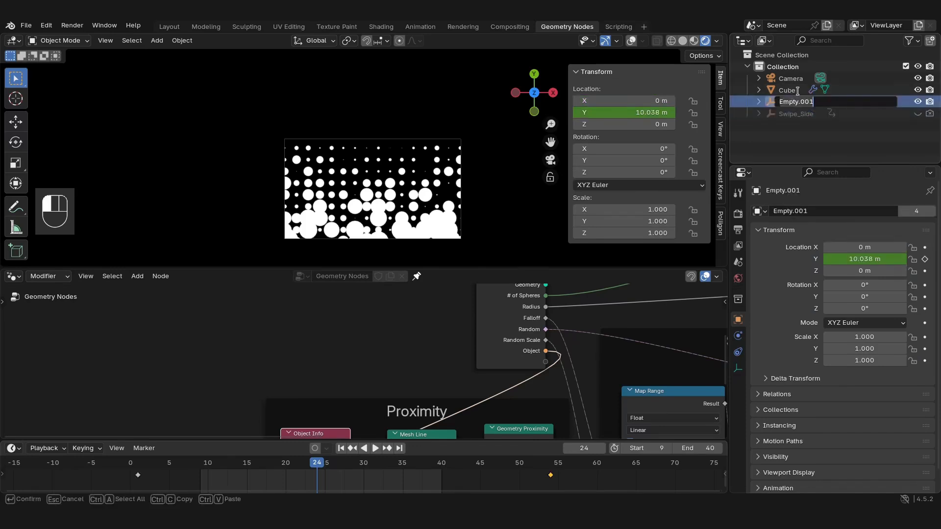
Step: Set the Cube modifier's Object input to Swipe_Side and scrub the side wipe back to frame 9
click(797, 90)
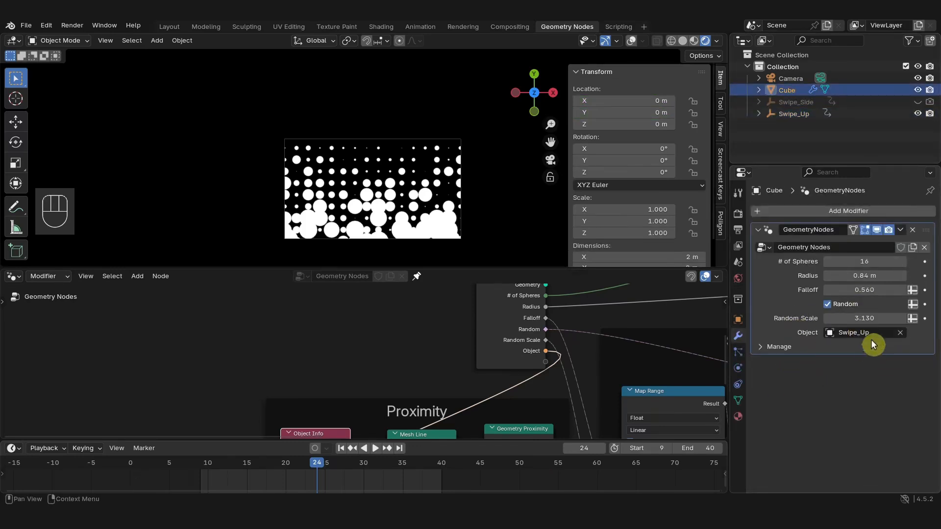
click(874, 333)
click(859, 374)
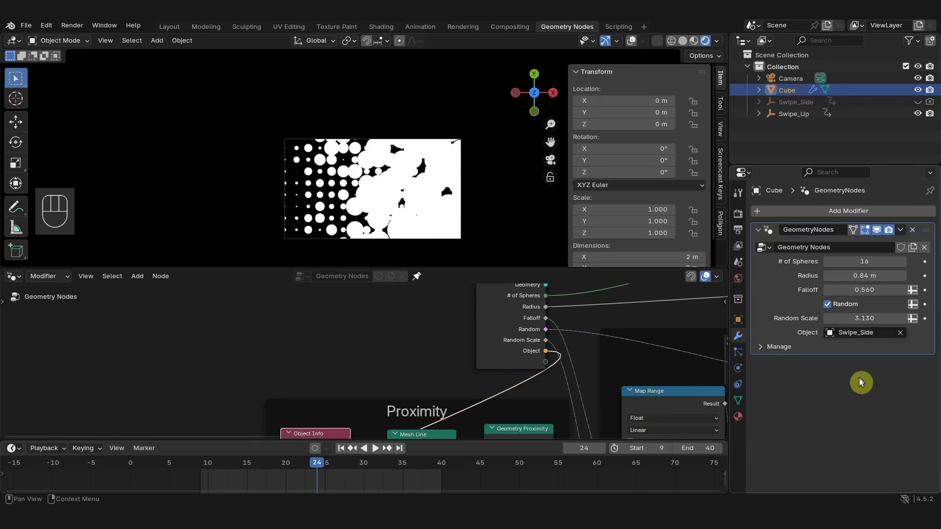
scroll(350, 363, down, 2)
drag(319, 466, 210, 472)
Step: Add reroutes to the Object link and arrange them so it runs around the nodes inside the Proximity frame
key(g)
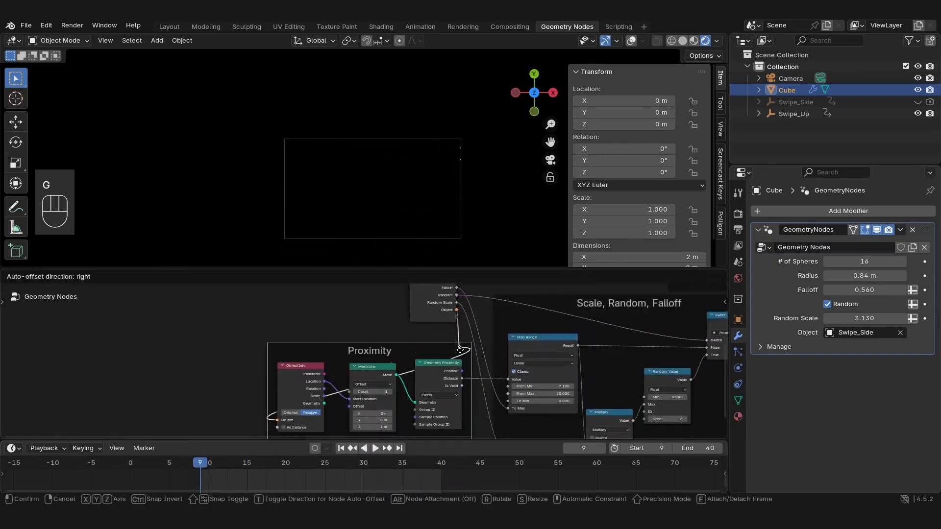
click(460, 348)
shift+right_drag(289, 387, 274, 422)
key(g)
click(258, 346)
shift+right_drag(255, 388, 274, 393)
key(g)
click(260, 395)
middle_drag(300, 371, 268, 398)
click(403, 331)
key(g)
click(414, 321)
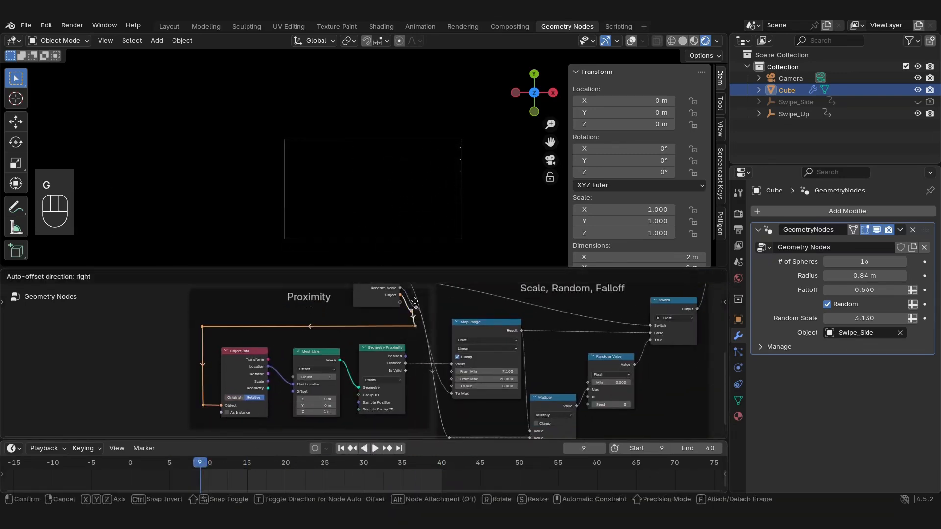
key(g)
key(ctrl+z)
Step: Rename the node group's Object input socket as Swipe Direction and review the whole node tree in a maximized editor
scroll(415, 333, up, 2)
scroll(415, 331, up, 3)
middle_drag(415, 331, 360, 407)
key(ctrl+space)
drag(400, 170, 400, 147)
scroll(400, 151, down, 7)
shift+middle_drag(499, 225, 420, 272)
key(n)
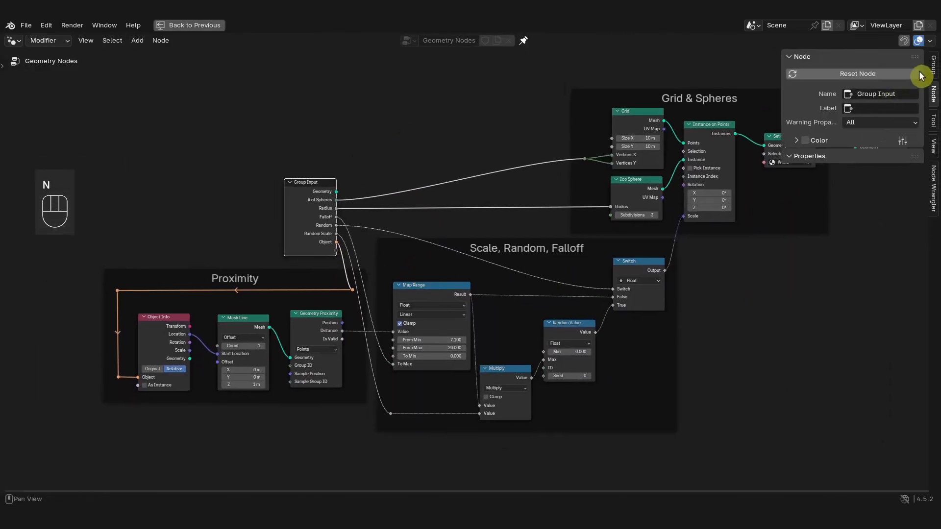
click(934, 66)
scroll(840, 227, down, 2)
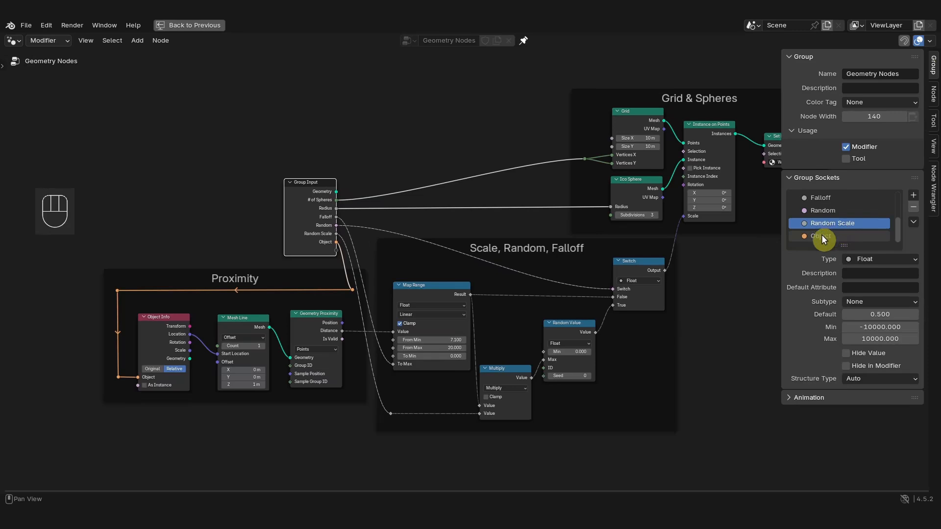
double_click(823, 237)
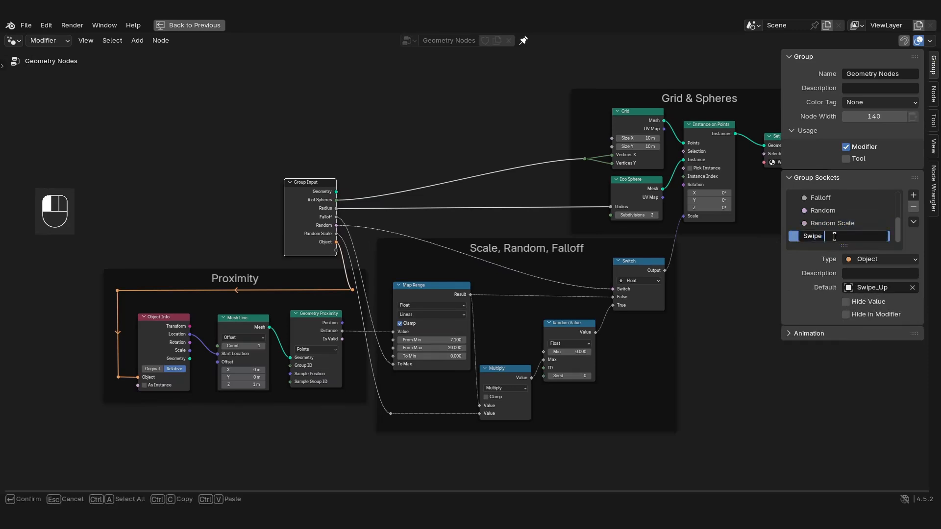
text(Swipe Direction)
key(Return)
key(n)
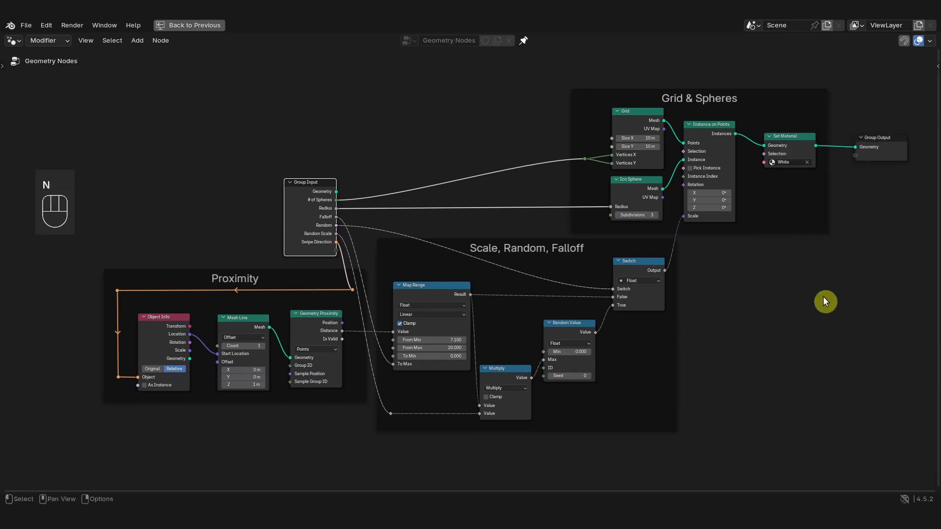
scroll(821, 296, up, 1)
middle_drag(821, 296, 809, 294)
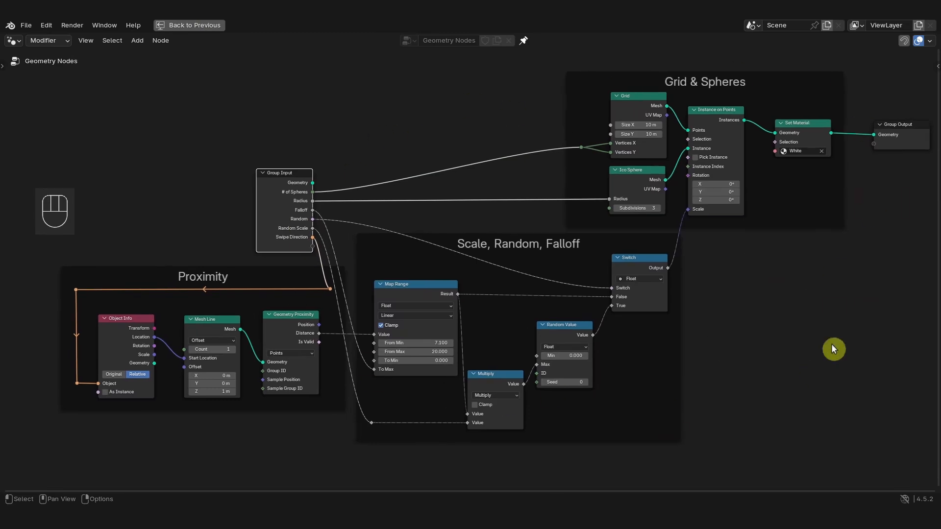
key(ctrl+space)
Step: Save the file and render test stills of frames 16, 26, 22 and 38 in the Rendering workspace
key(ctrl+s)
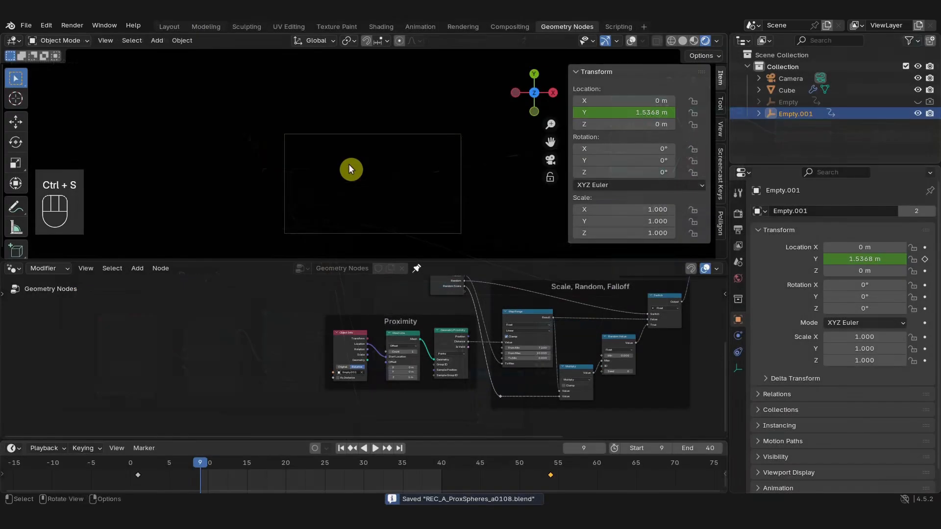
click(466, 26)
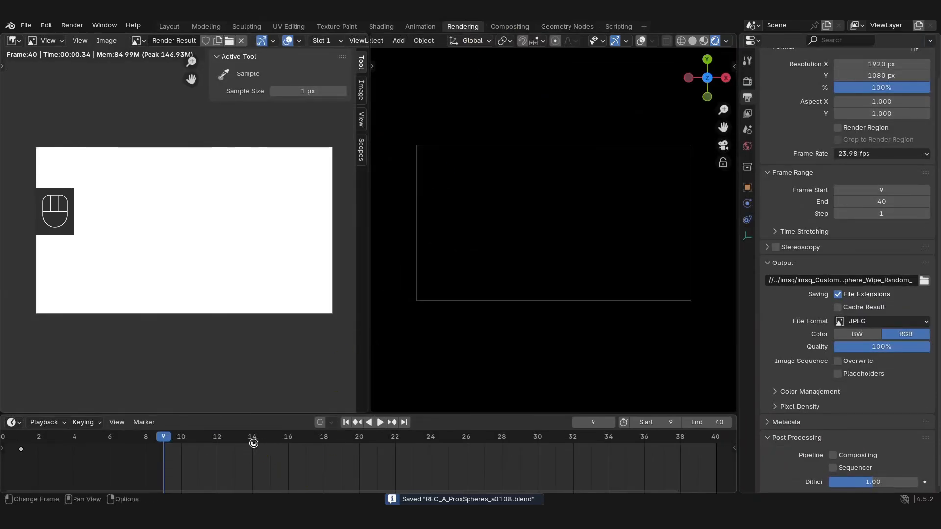
click(287, 438)
key(F12)
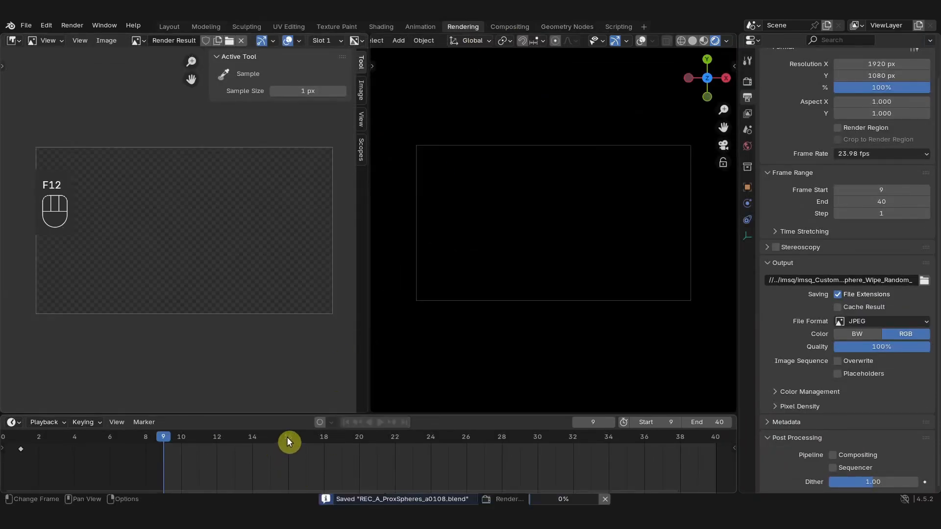
click(466, 438)
key(F12)
click(391, 438)
key(F12)
click(680, 438)
key(F12)
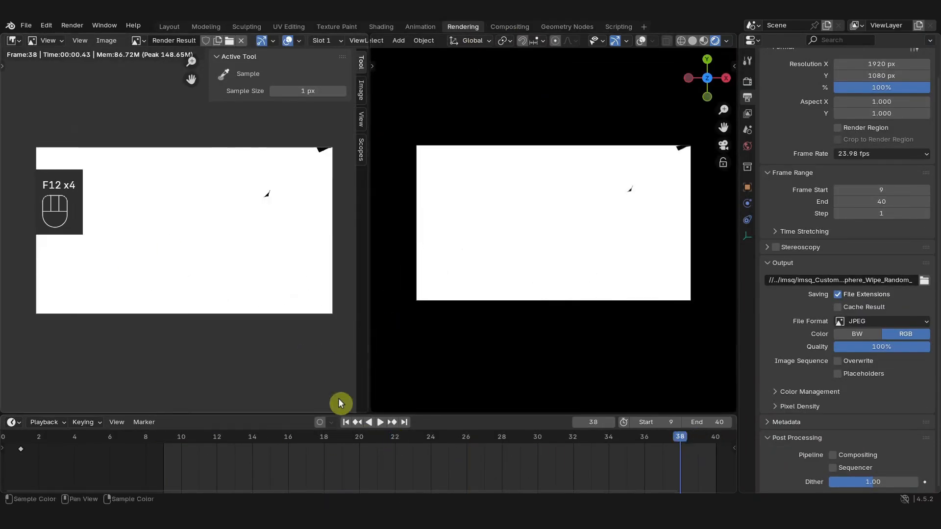
Step: Set the render output to a new UP folder inside imsq, with the file name CustomTran_Sphere_Wipe_Random_UP_
click(925, 282)
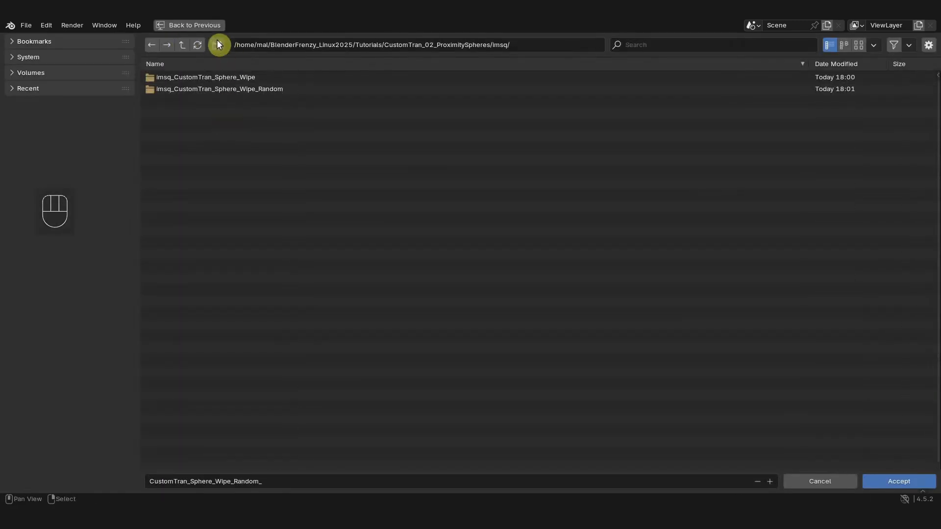
click(217, 45)
text(UP)
key(Return)
double_click(231, 100)
click(291, 474)
key(Return)
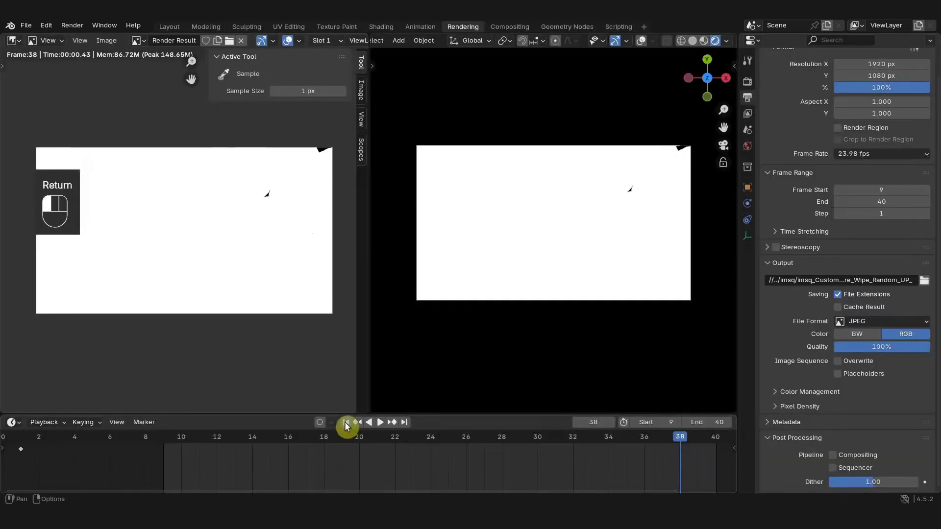
Step: Return to frame 9, save the file and render the upward wipe animation
key(ctrl+s)
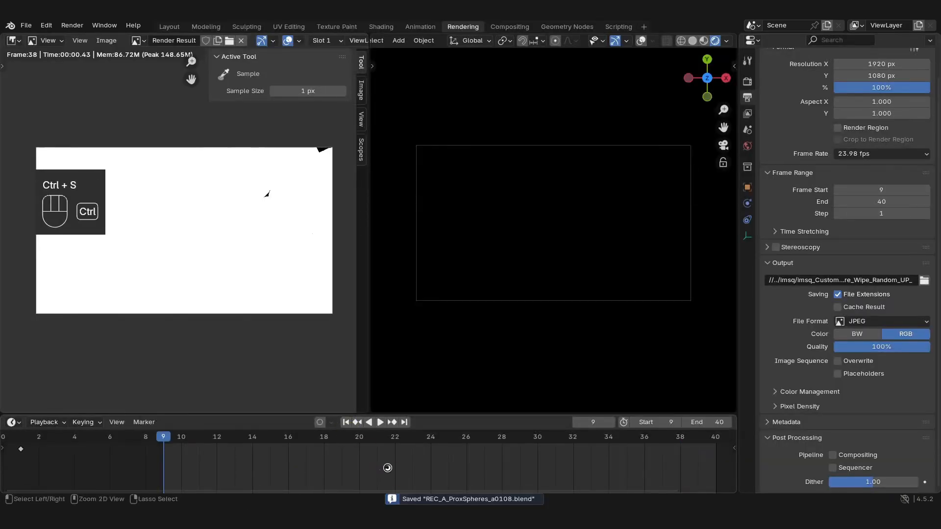
key(ctrl+F12)
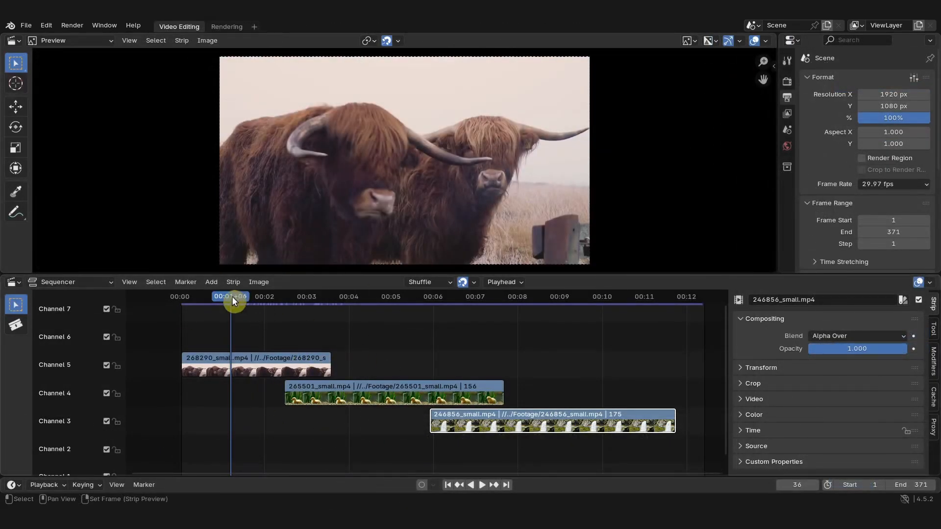
Step: In the video editing project, add all CustomTran_Sphere_Wipe images from 0007 to 0040 as an image strip at frame 56
drag(232, 297, 438, 307)
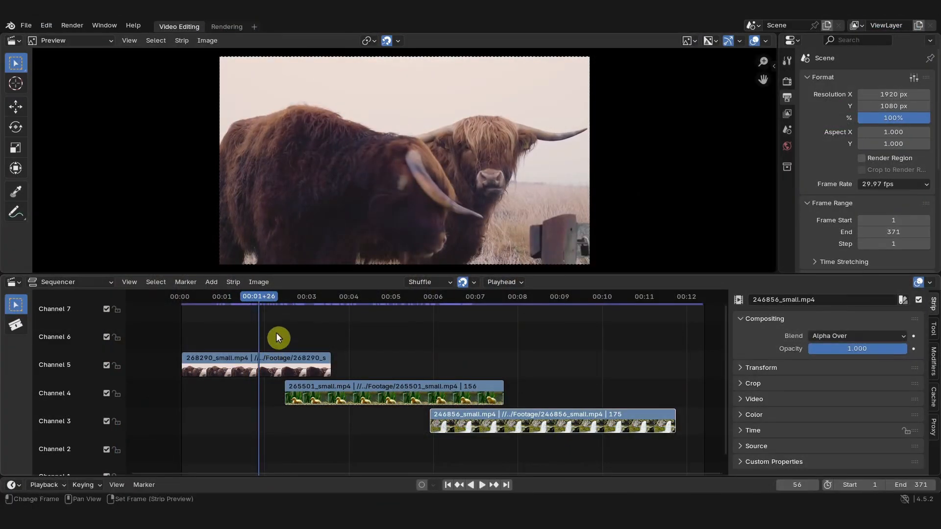
key(shift+a)
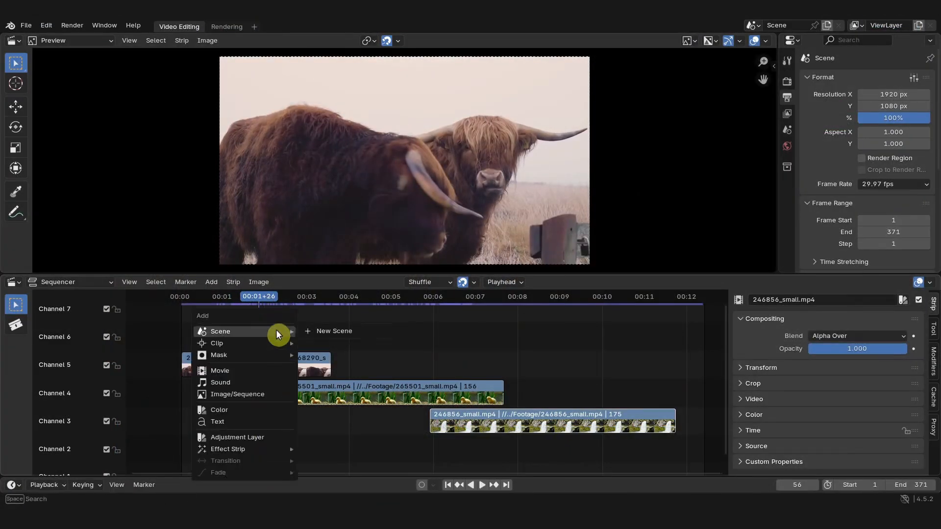
click(245, 393)
click(233, 102)
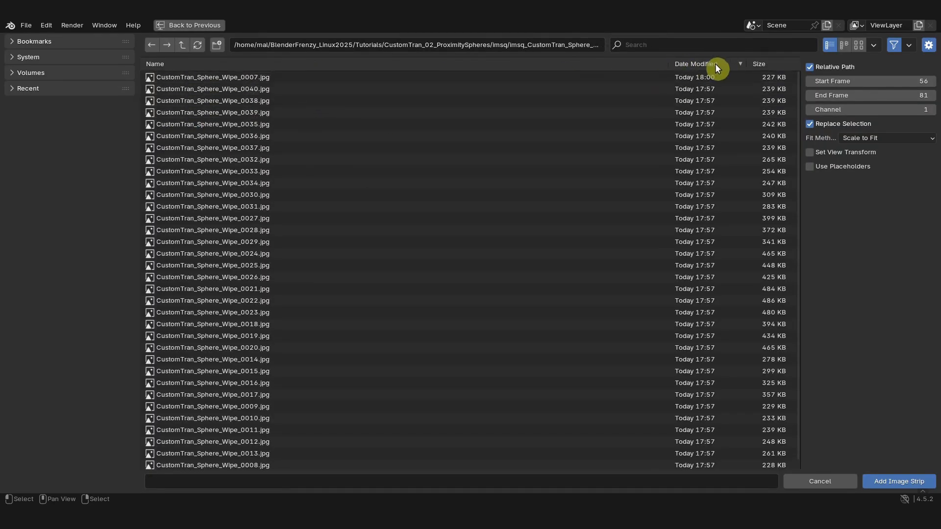
click(145, 61)
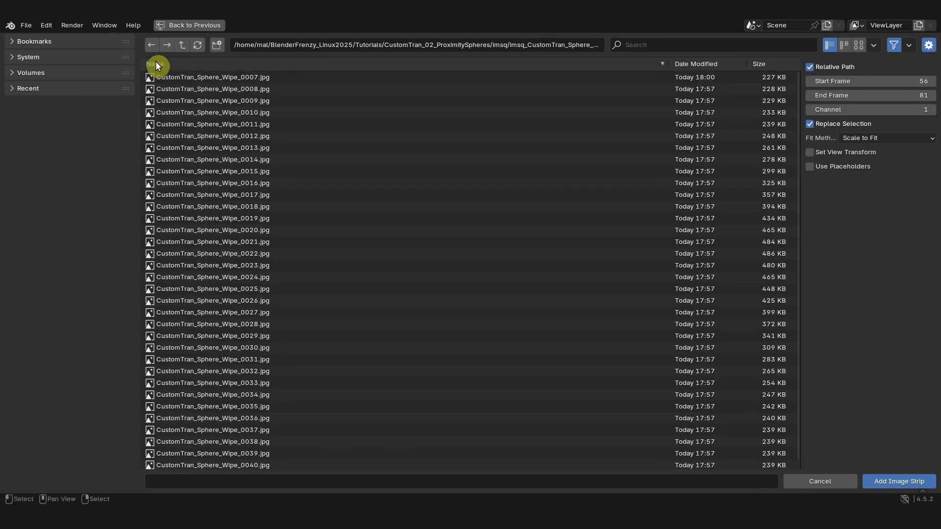
scroll(282, 233, down, 2)
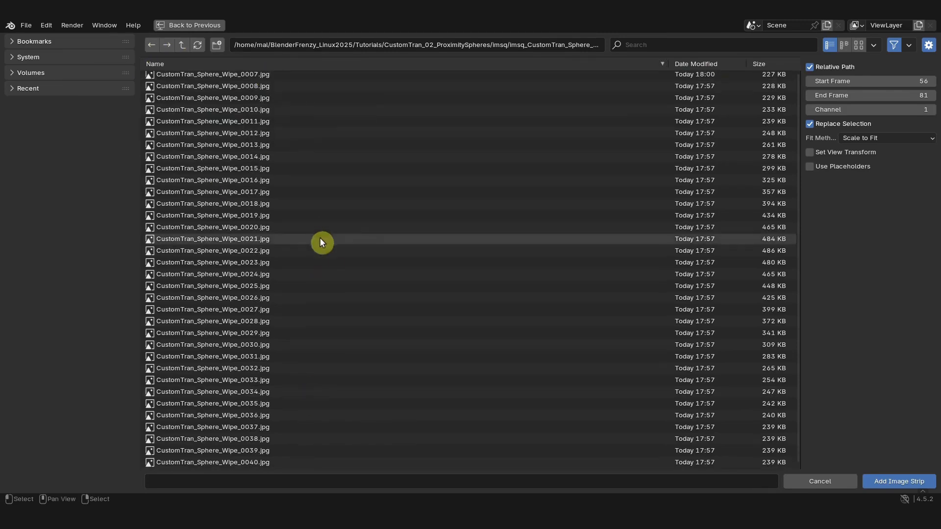
key(a)
click(894, 478)
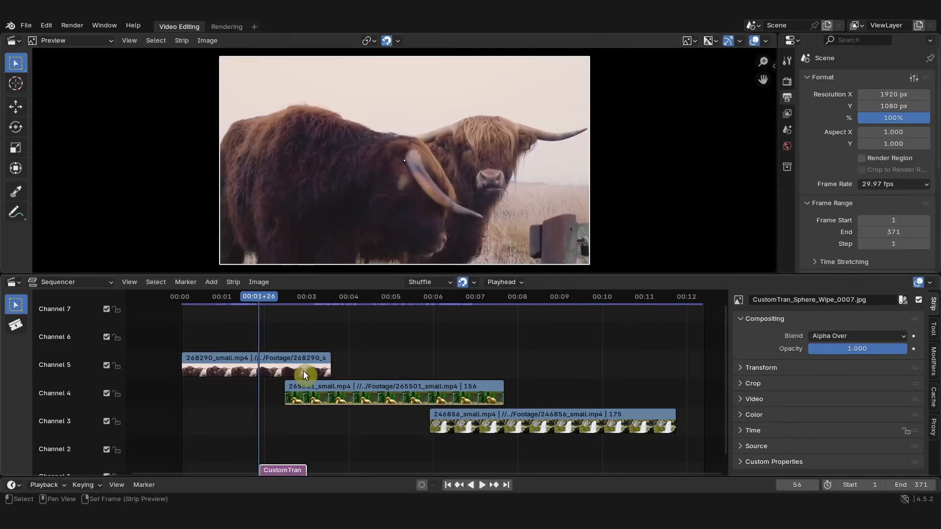
Step: Move the wipe image strip to channel 6, above the overlap of 268290_small.mp4 and 265501_small.mp4
key(g)
key(y)
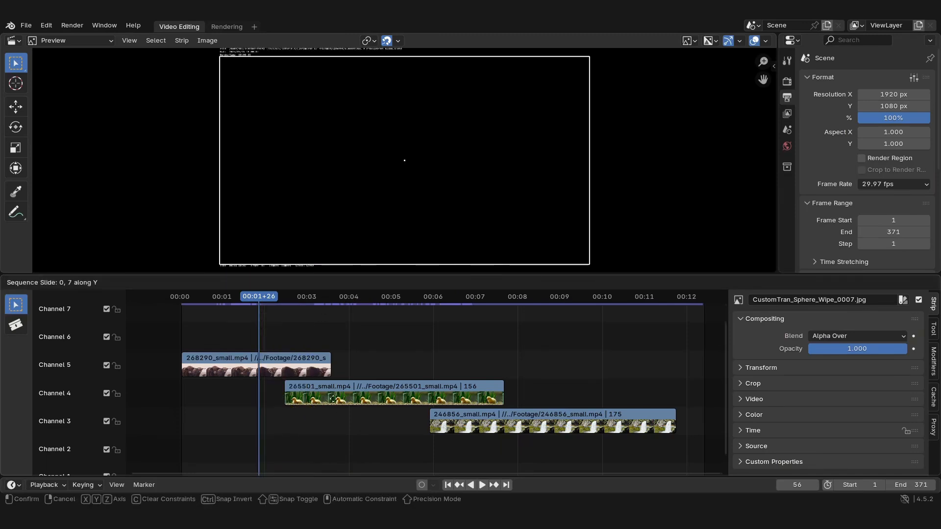
click(333, 442)
scroll(288, 361, up, 3)
key(g)
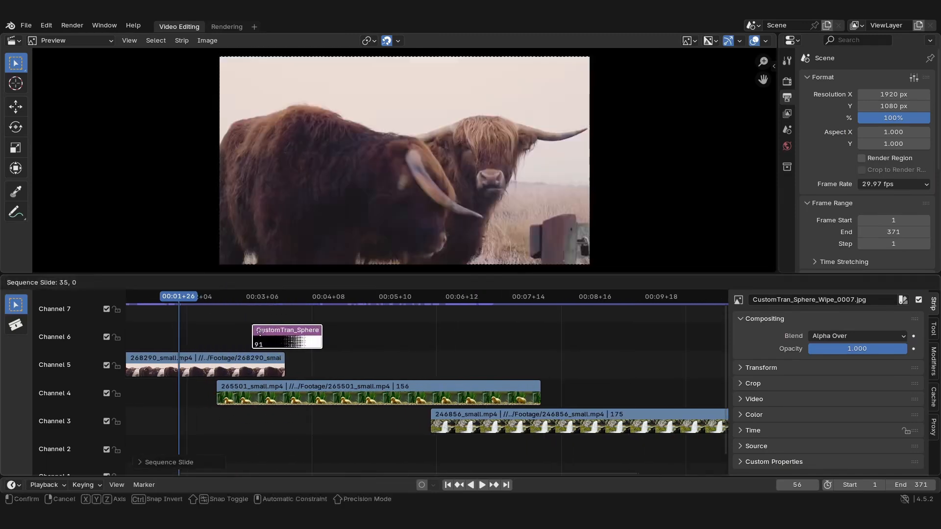
click(222, 331)
Step: Align the wipe strip's end with the end of 268290_small.mp4 and shift 265501_small.mp4 to start with the wipe
scroll(292, 351, up, 4)
key(g)
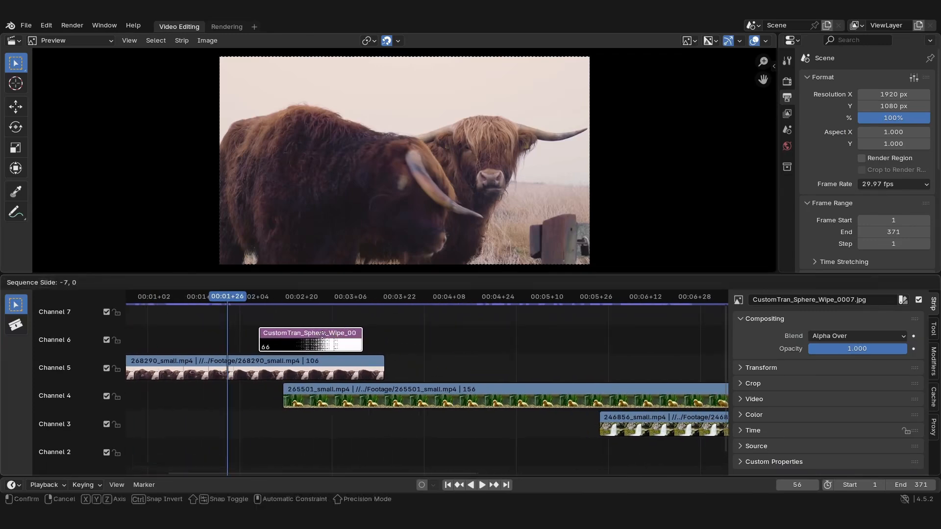
click(341, 338)
mouse_move(328, 402)
mouse_down()
mouse_move(347, 399)
mouse_move(324, 394)
mouse_up()
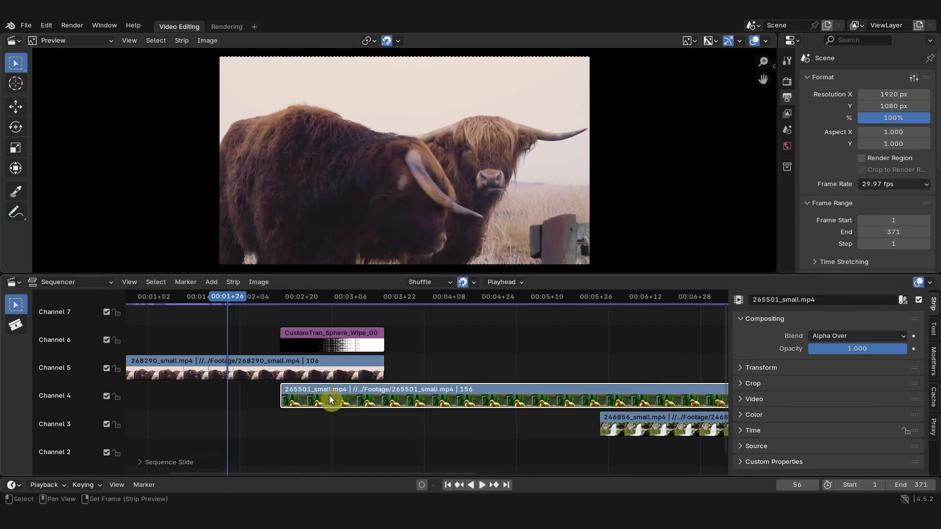
Step: With the wipe strip muted, add a Mask modifier to 268290_small.mp4 using CustomTran_Sphere_Wipe_0007.jpg as its mask strip
click(325, 343)
click(325, 371)
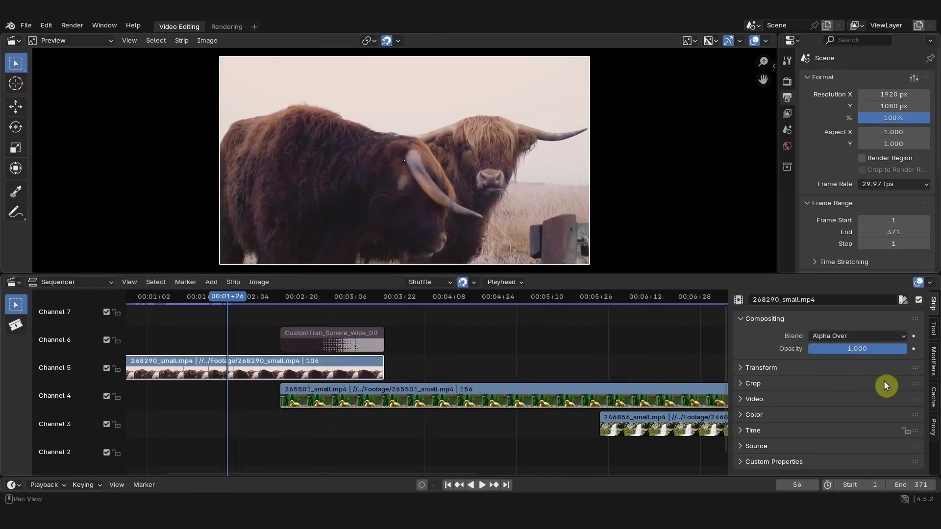
click(935, 375)
click(767, 329)
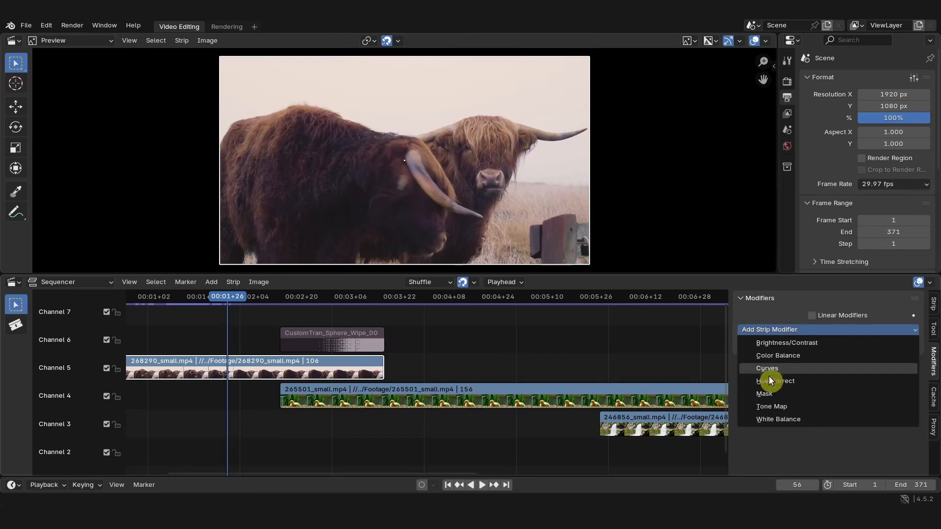
click(769, 395)
click(835, 399)
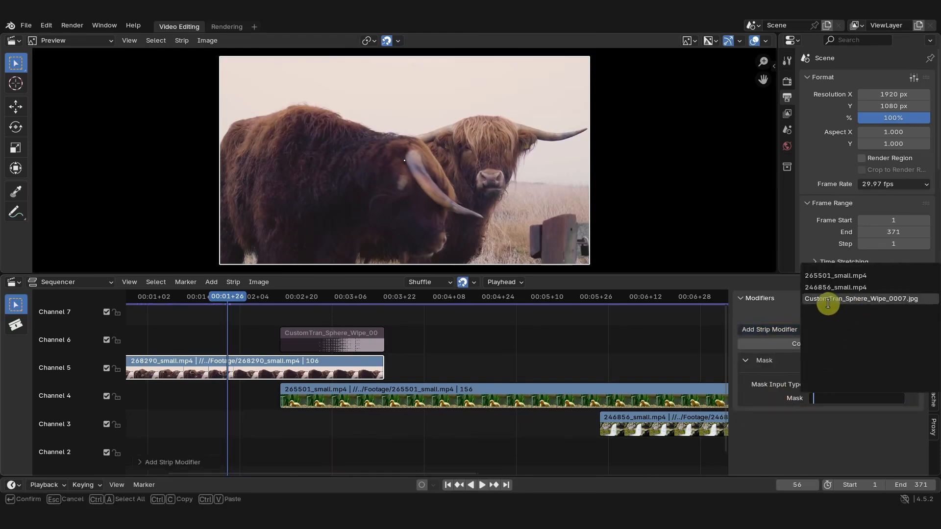
click(844, 304)
mouse_move(255, 296)
mouse_down()
mouse_move(351, 296)
mouse_move(243, 296)
mouse_move(322, 302)
mouse_move(249, 301)
mouse_move(279, 306)
mouse_move(256, 305)
mouse_up()
scroll(294, 353, down, 3)
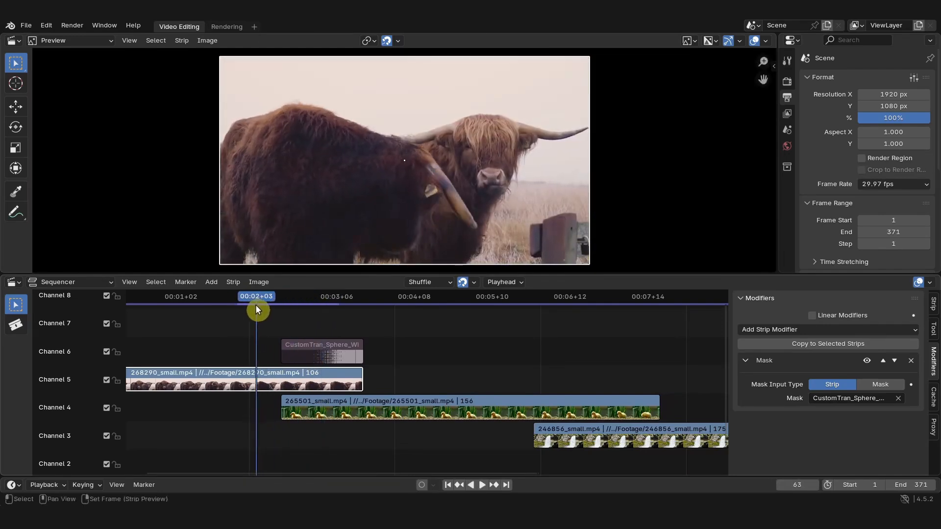
Step: Unmute the wipe strip on channel 6, scrub through its animation and turn on Reverse Frames for it
click(312, 349)
key(alt+h)
drag(251, 298, 280, 307)
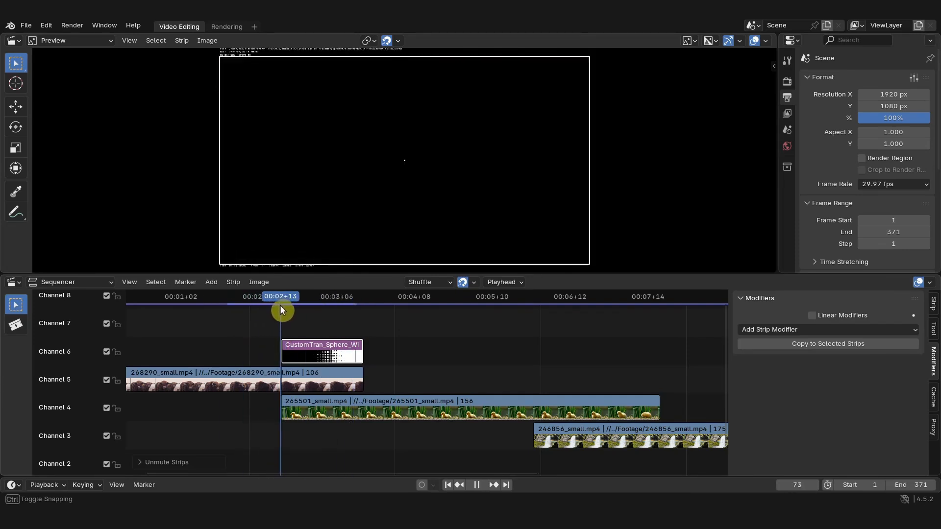
drag(281, 307, 320, 309)
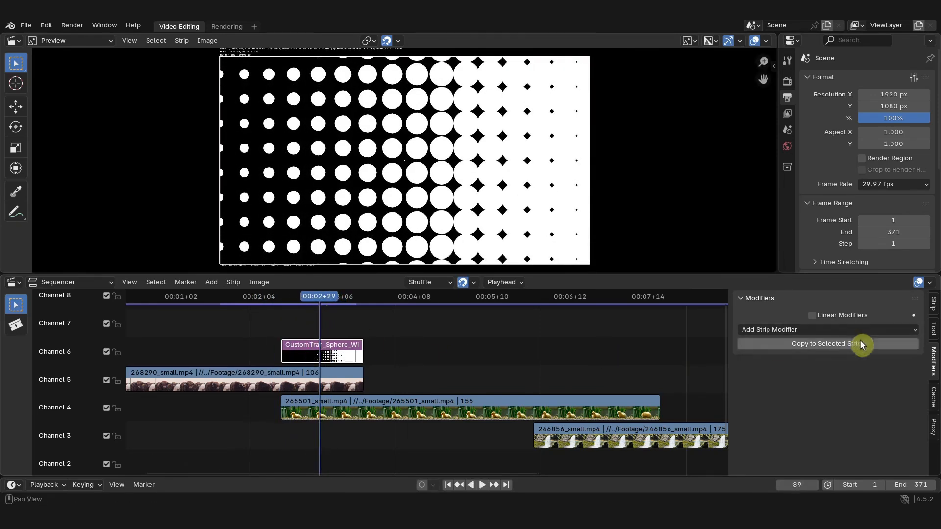
click(935, 312)
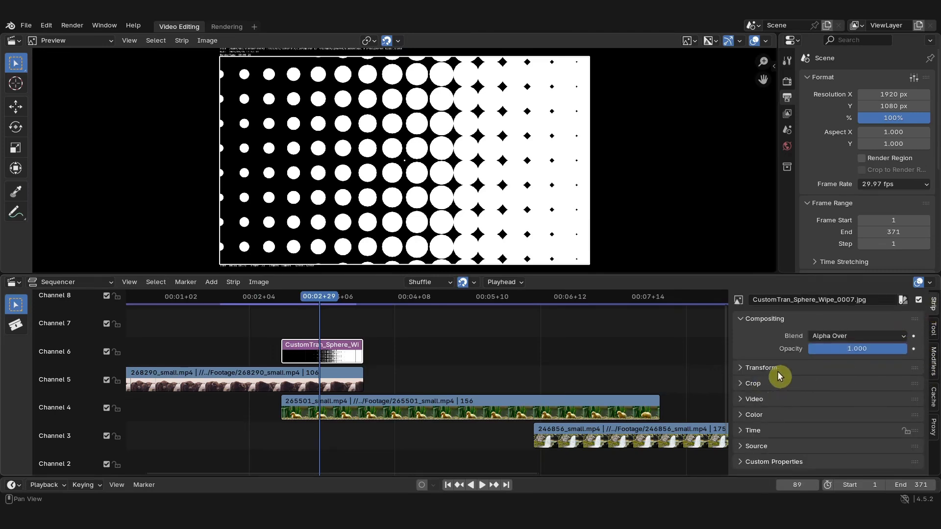
click(750, 400)
scroll(750, 403, down, 1)
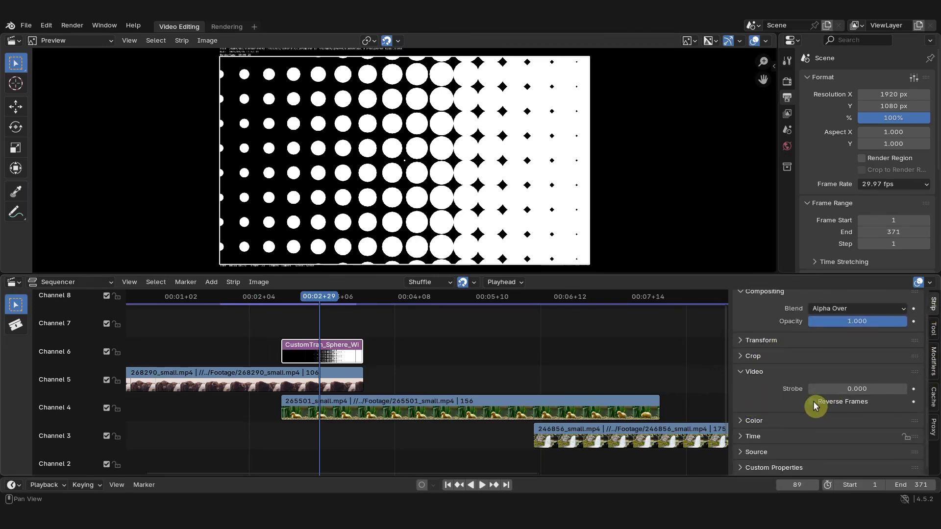
click(813, 401)
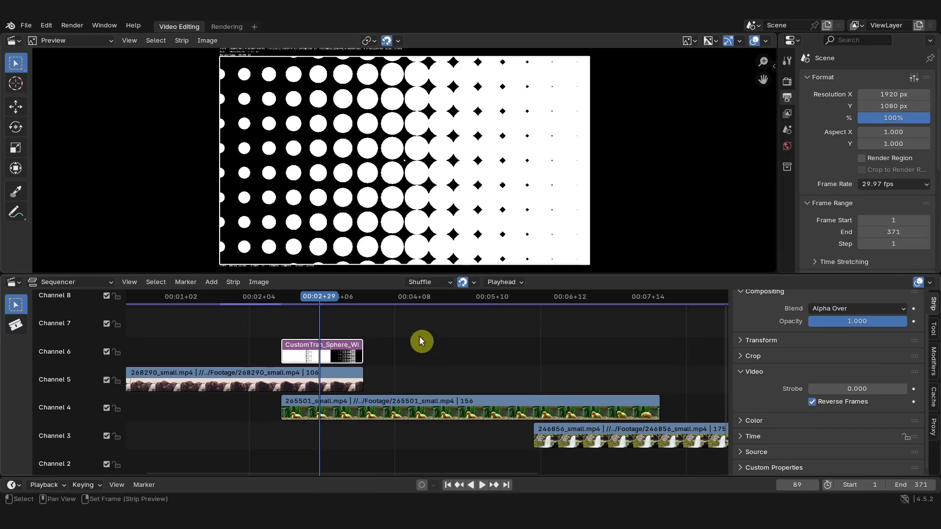
Step: Check the reversed wipe closely at frame 73, scrub through it and mute the wipe strip again
drag(321, 297, 281, 299)
scroll(315, 189, up, 3)
scroll(339, 165, up, 1)
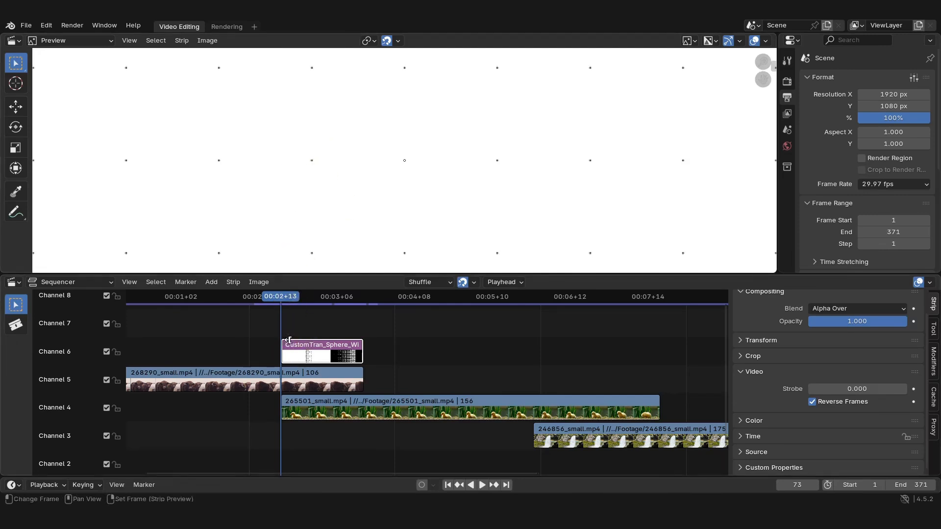
middle_drag(287, 346, 418, 367)
scroll(455, 199, down, 19)
scroll(454, 202, up, 1)
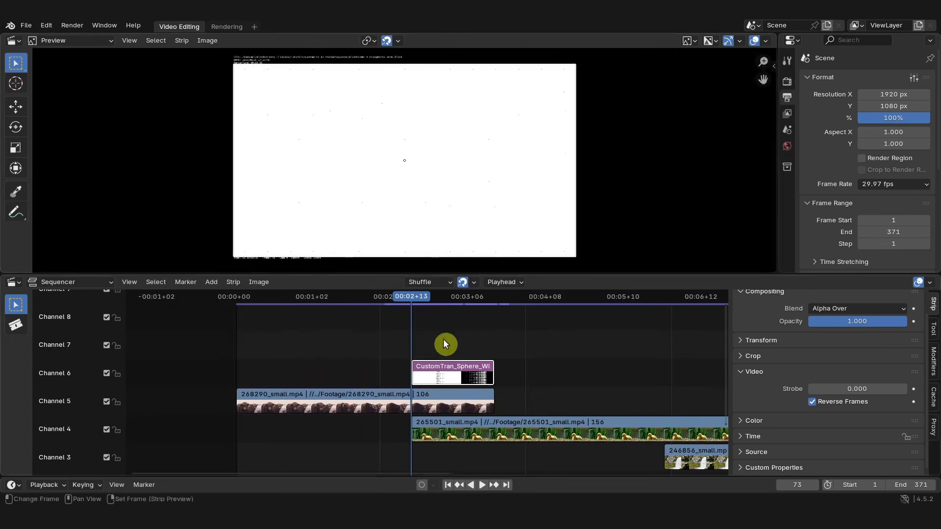
drag(411, 296, 518, 329)
key(h)
Step: Play 265501_small.mp4 into its overlap with 246856_small.mp4 to review the duckling footage
scroll(550, 353, down, 3)
middle_drag(556, 359, 326, 357)
key(space)
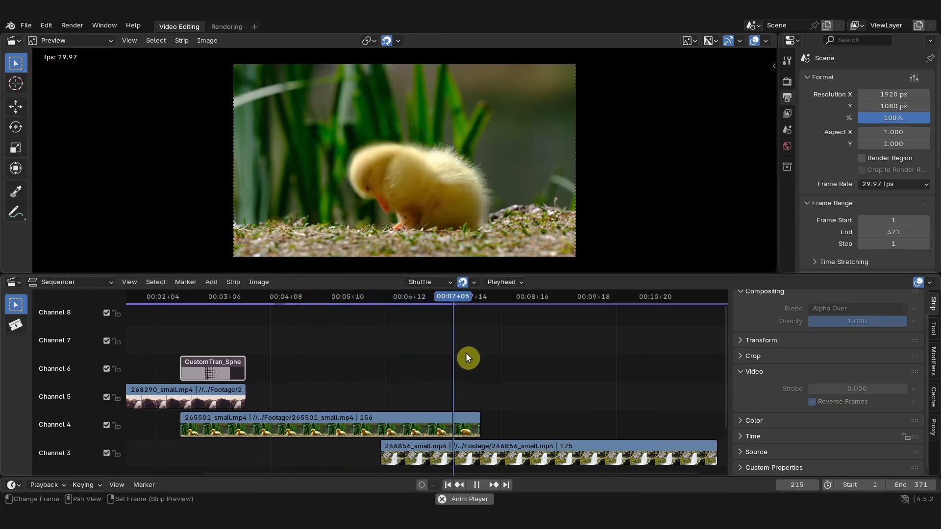
key(space)
middle_drag(481, 363, 402, 345)
drag(420, 300, 299, 304)
middle_drag(248, 380, 378, 406)
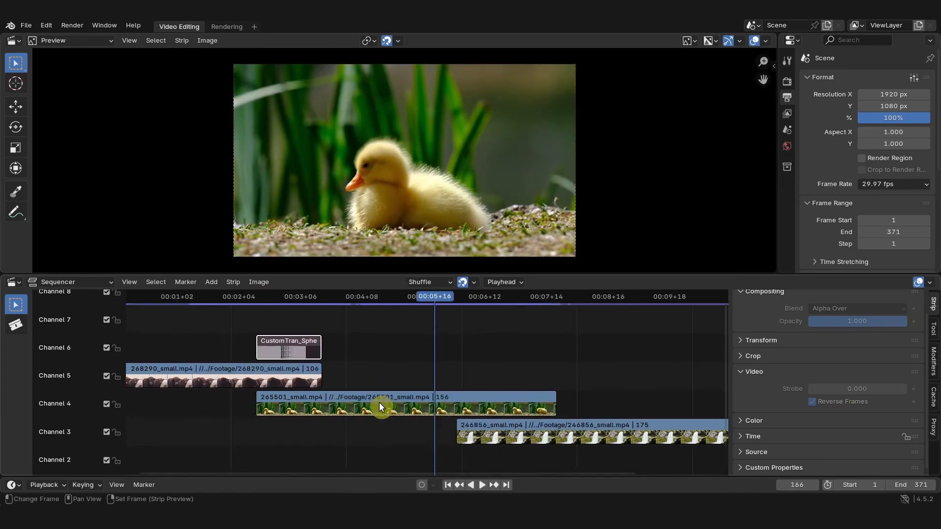
Step: Slip the footage inside 265501_small.mp4 so the strip uses a later portion, and play it back
click(378, 403)
key(s)
click(284, 398)
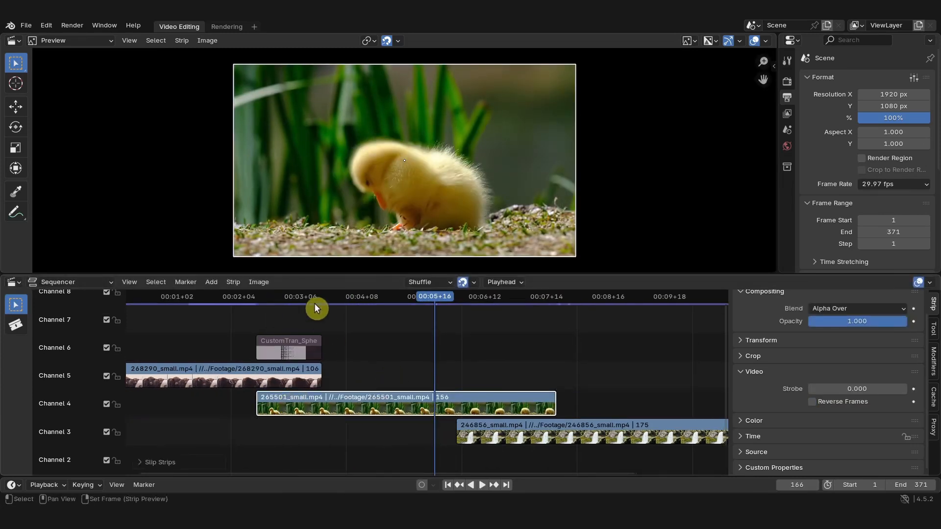
click(319, 294)
key(space)
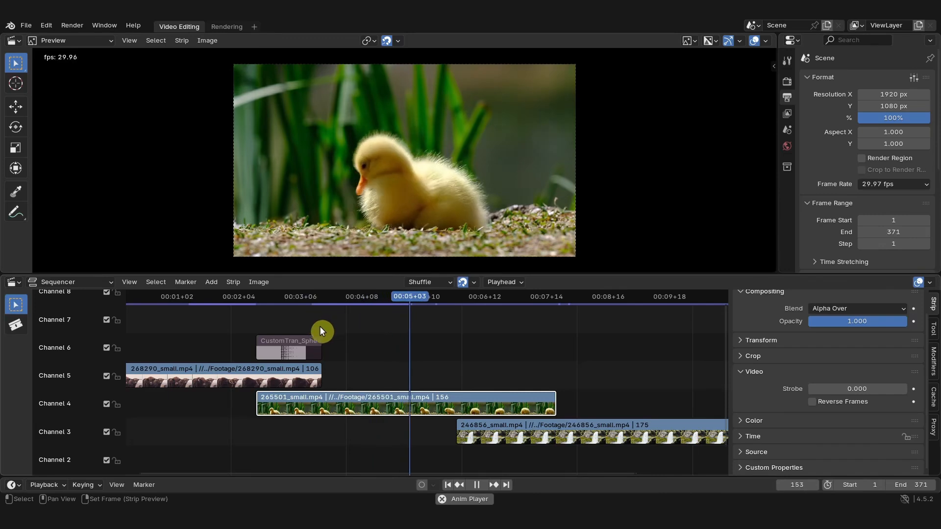
key(space)
Step: Add all CustomTran_Sphere_Wipe_Random images from 0007 to 0040 as an image strip at frame 175
middle_drag(526, 379, 393, 372)
drag(347, 298, 321, 298)
key(shift+a)
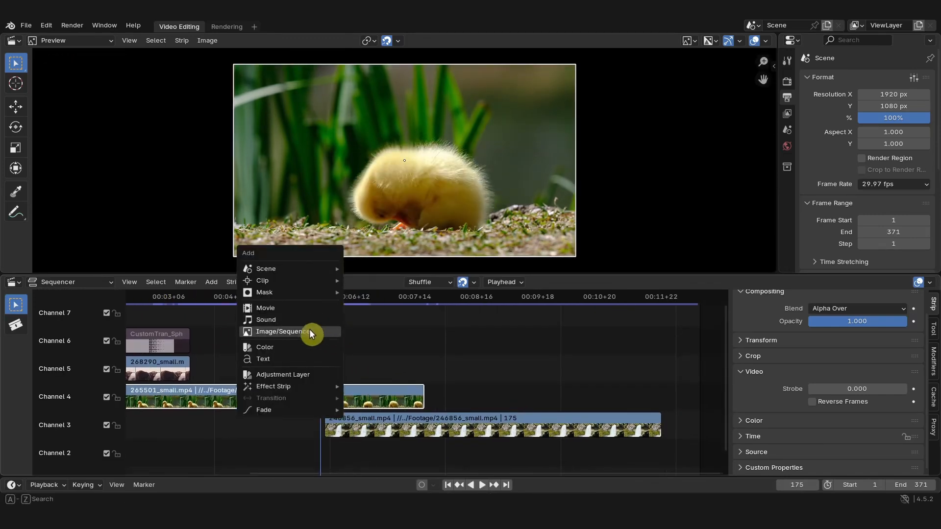
click(310, 329)
click(265, 89)
click(264, 89)
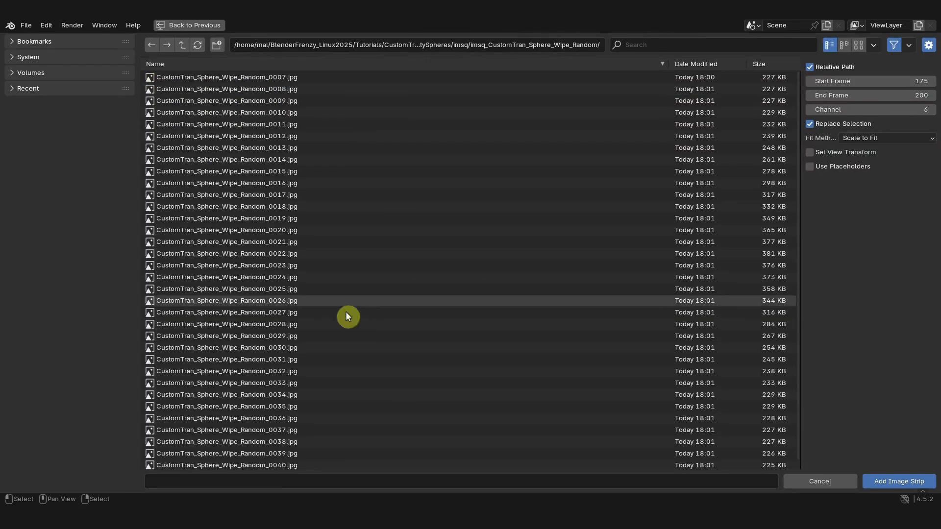
key(a)
click(882, 479)
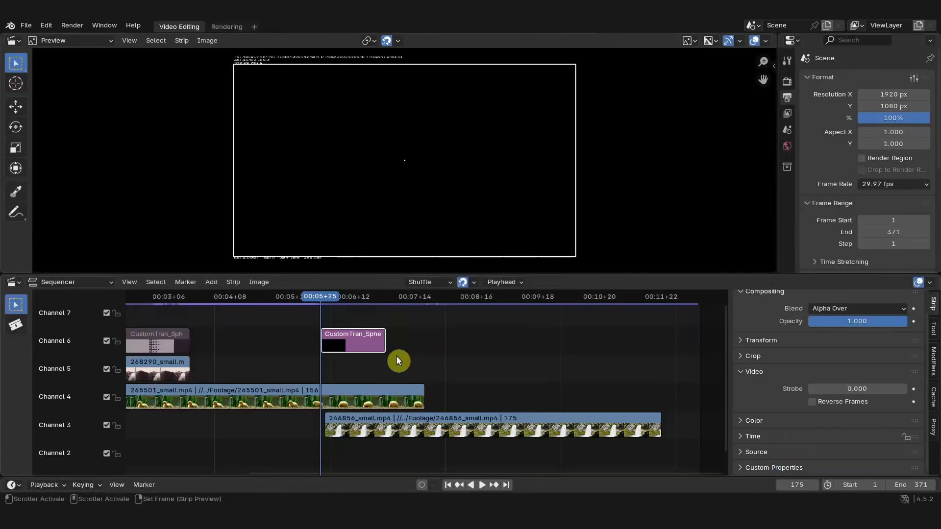
Step: Align the reversed random wipe's end with 265501_small.mp4 on channel 5 and shift 246856_small.mp4 to start with the wipe
drag(349, 337, 384, 365)
middle_drag(384, 364, 332, 341)
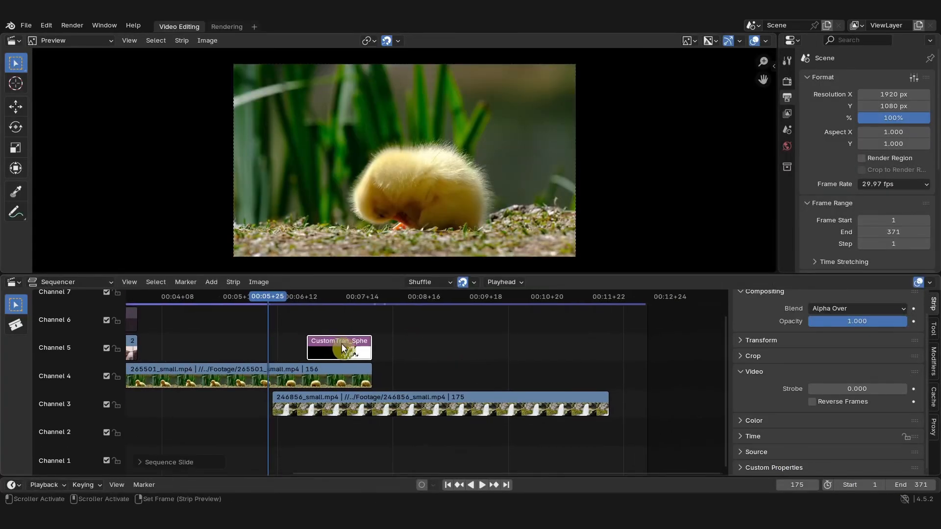
click(812, 402)
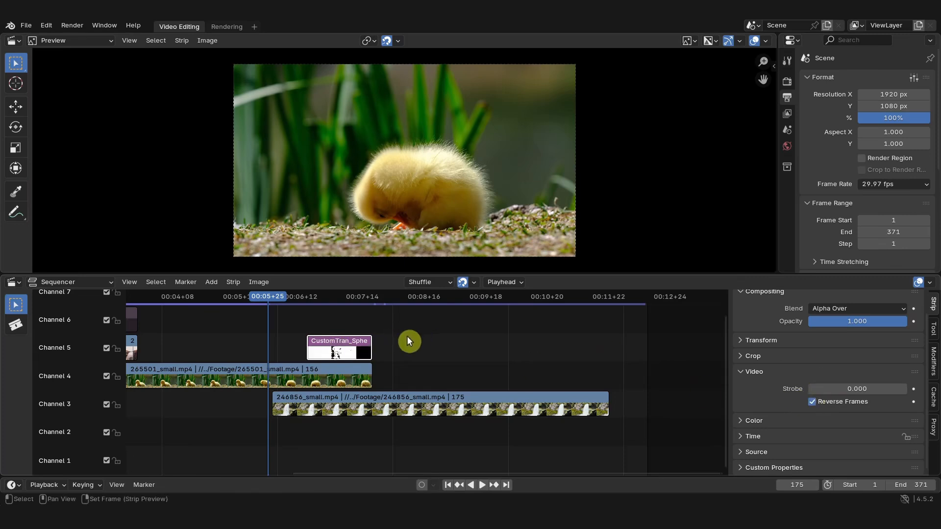
drag(294, 398, 328, 398)
Step: Add a Mask modifier to 265501_small.mp4 using the muted random wipe strip, and play the transition
click(332, 351)
key(h)
click(338, 375)
click(933, 362)
click(769, 330)
click(767, 394)
click(851, 399)
key(space)
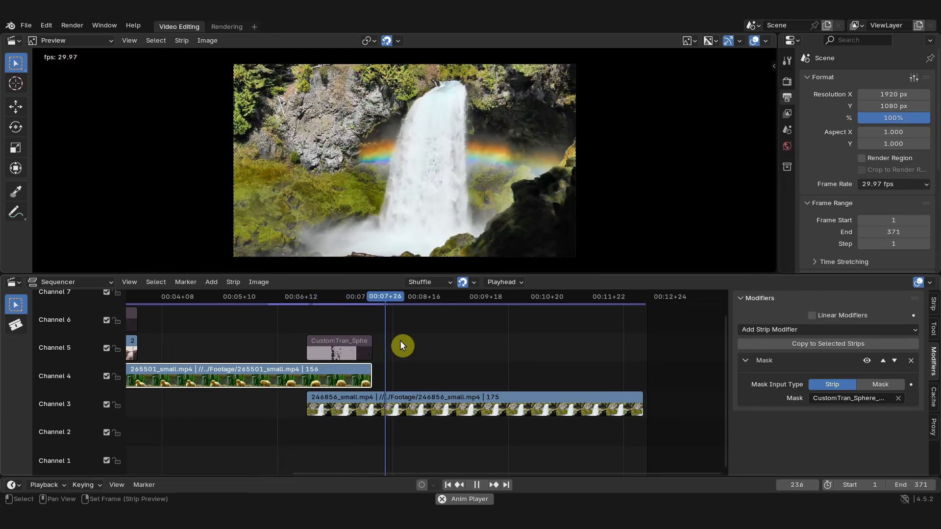
key(space)
Step: Delete the random wipe strip over 265501_small.mp4 and move 246856_small.mp4 up to channel 5
ctrl+middle_drag(466, 349, 348, 329)
ctrl+middle_drag(561, 442, 534, 372)
middle_drag(534, 372, 439, 369)
drag(384, 299, 344, 298)
click(386, 374)
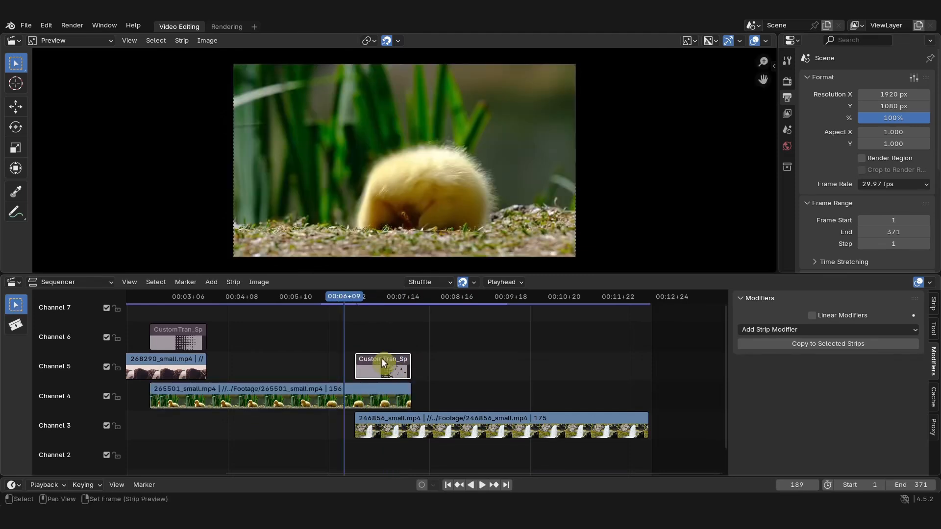
key(Delete)
click(407, 430)
drag(407, 426, 407, 372)
Step: Add all CustomTran_Sphere_Wipe_Random_UP images from 0009 to 0040 as an image strip at frame 189 on channel 6
key(shift+a)
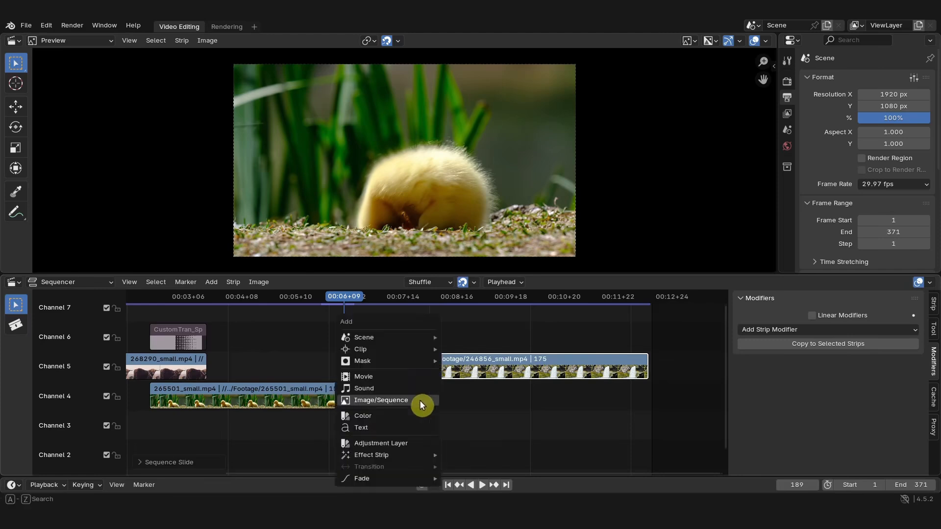
click(403, 399)
double_click(271, 101)
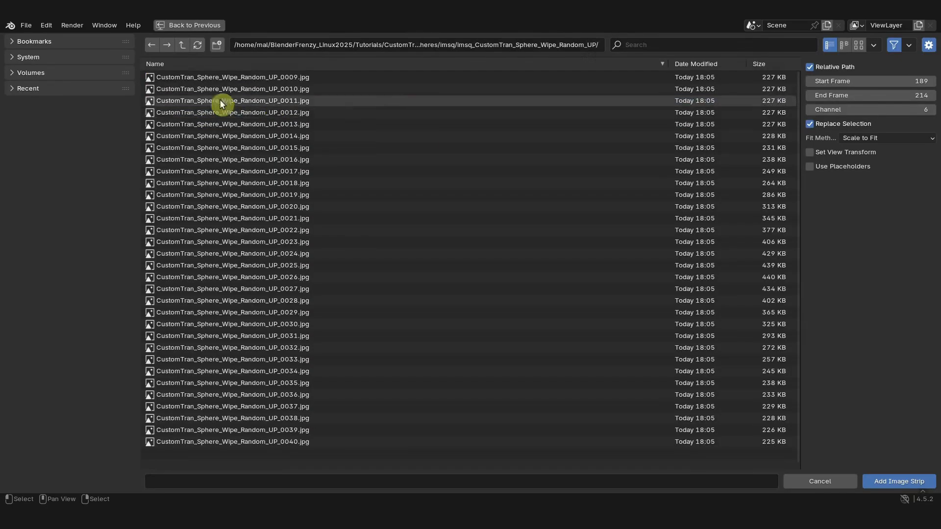
key(a)
click(897, 481)
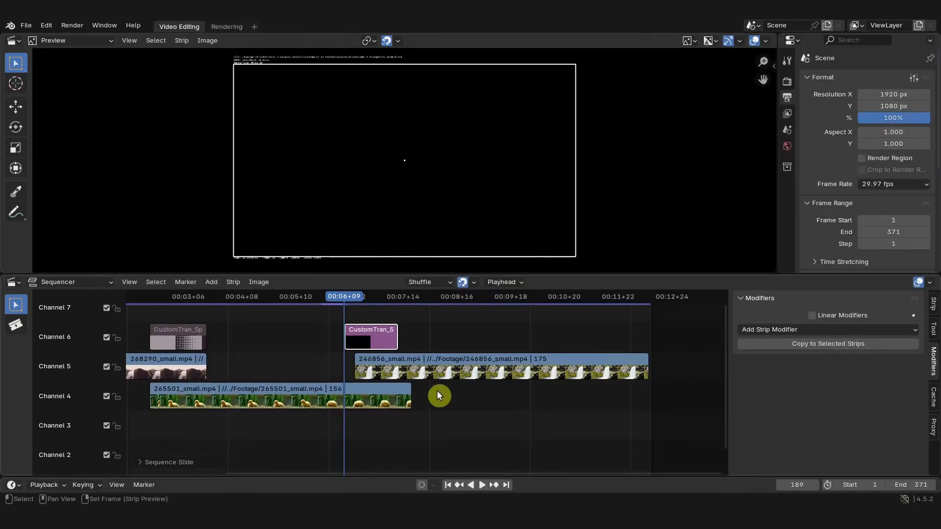
Step: Align the start of the upward wipe strip with the start of 246856_small.mp4 and check the frames before it
click(381, 340)
mouse_move(341, 296)
mouse_down()
mouse_move(349, 296)
mouse_move(340, 298)
mouse_up()
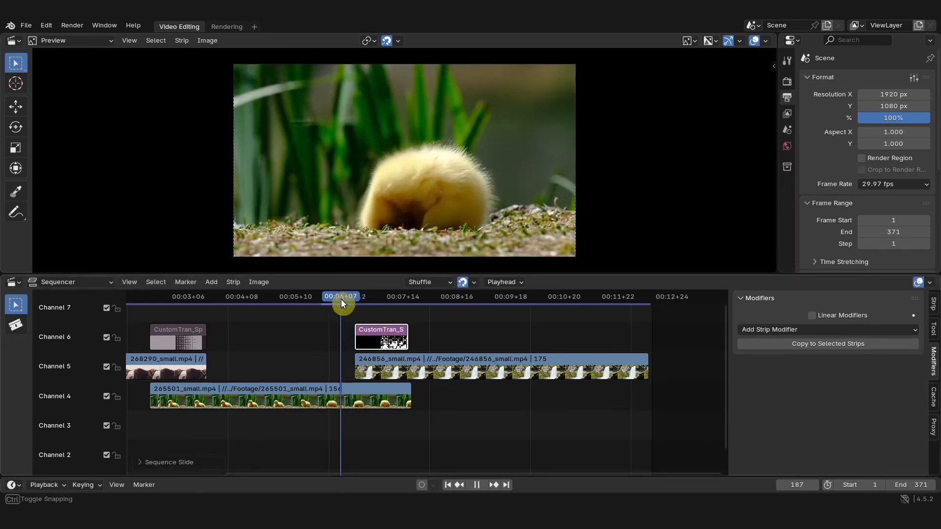
click(399, 373)
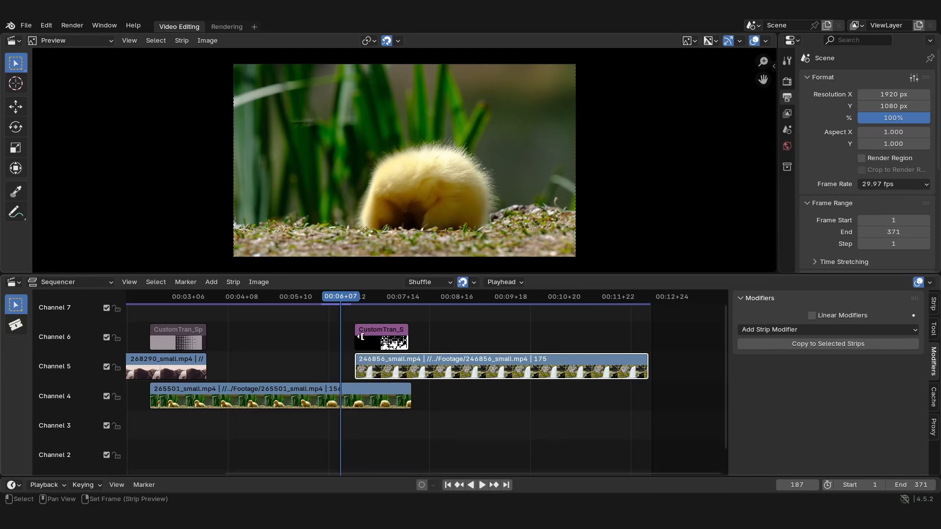
mouse_move(345, 299)
mouse_down()
mouse_move(398, 299)
mouse_move(337, 304)
mouse_move(397, 299)
mouse_move(352, 305)
mouse_up()
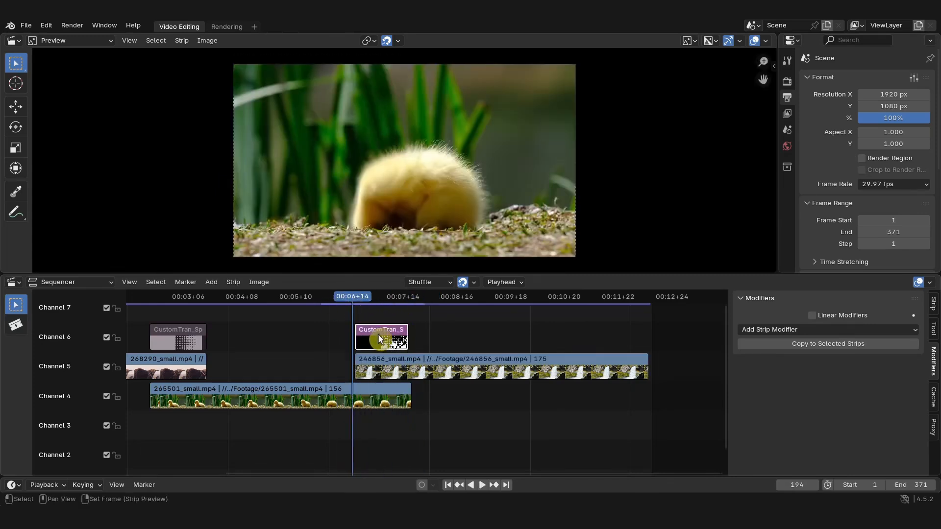
Step: With the upward wipe strip muted, add a Mask modifier to 246856_small.mp4 using CustomTran_Sphere_Wipe_Random_UP_0009.jpg as its mask strip
click(431, 381)
click(489, 374)
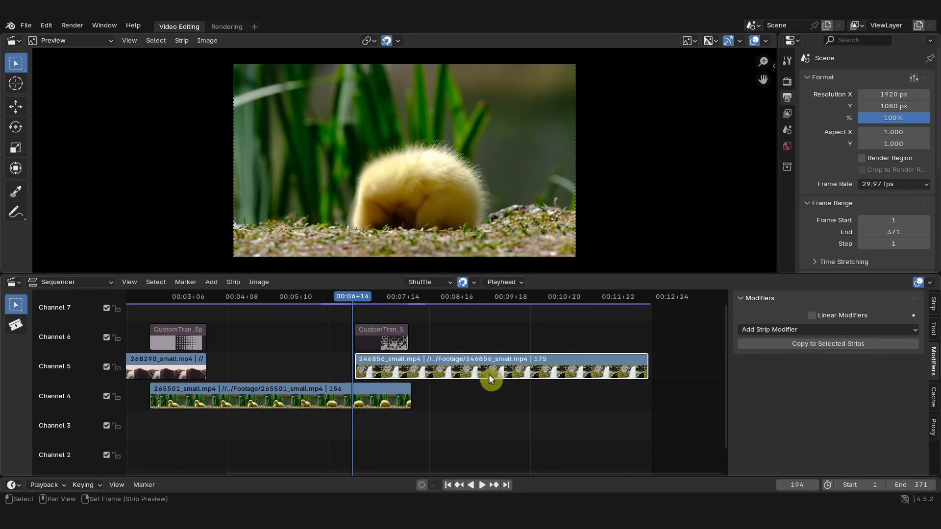
click(807, 331)
click(784, 395)
click(839, 397)
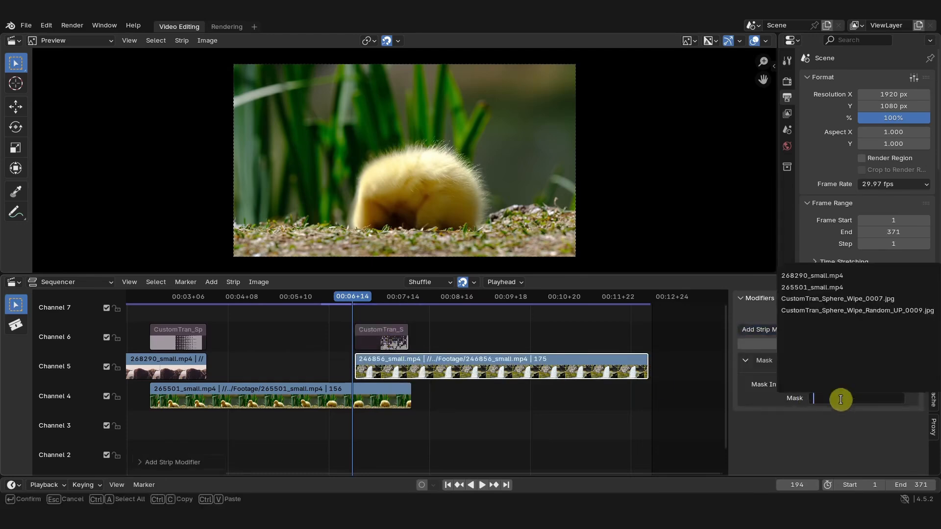
click(824, 369)
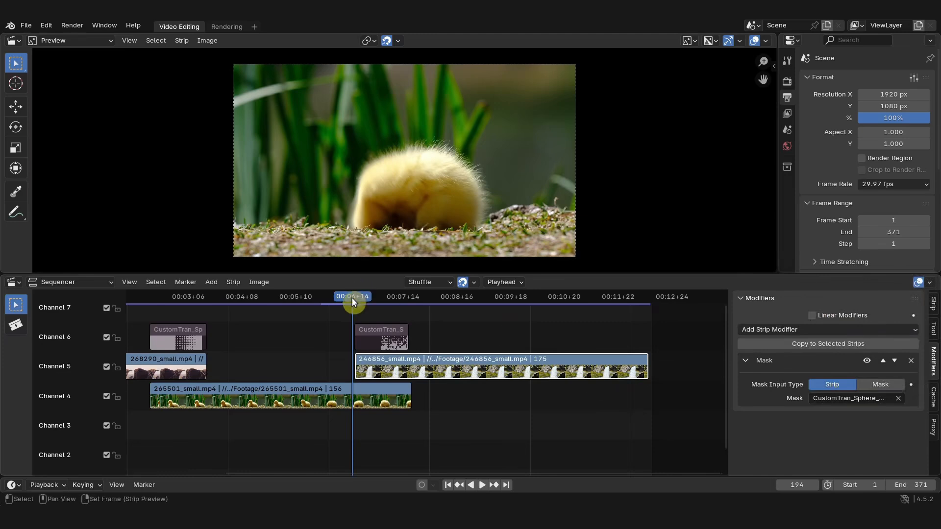
Step: Play the sequence from frame 13 through both wipe transitions to review the finished edit
key(space)
key(space)
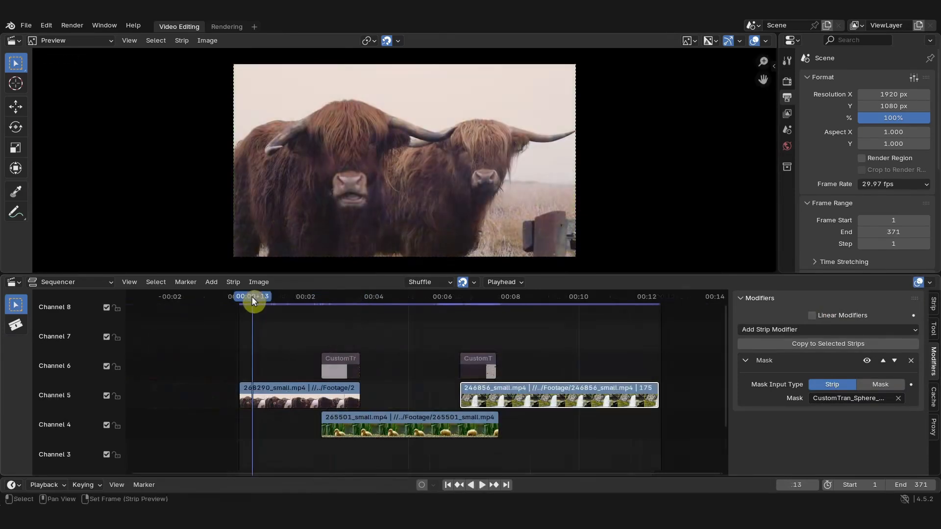
key(space)
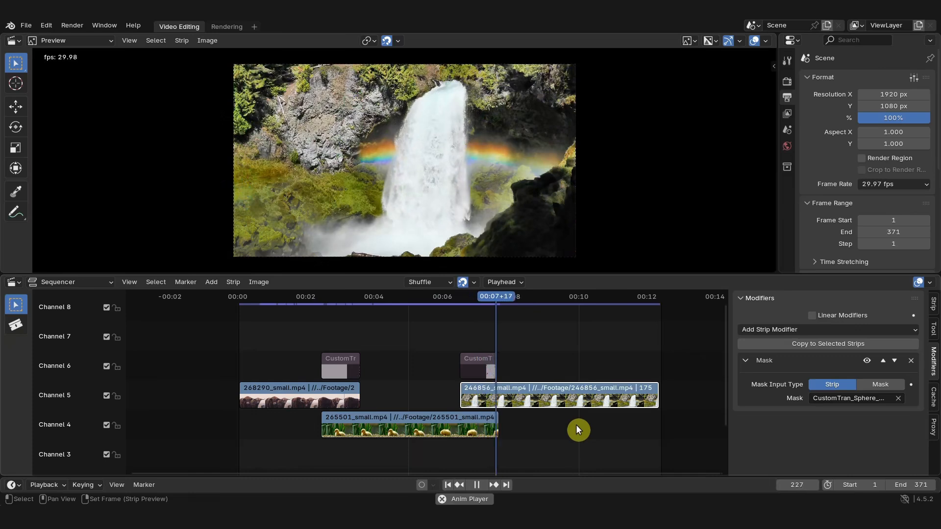
middle_drag(593, 421, 454, 414)
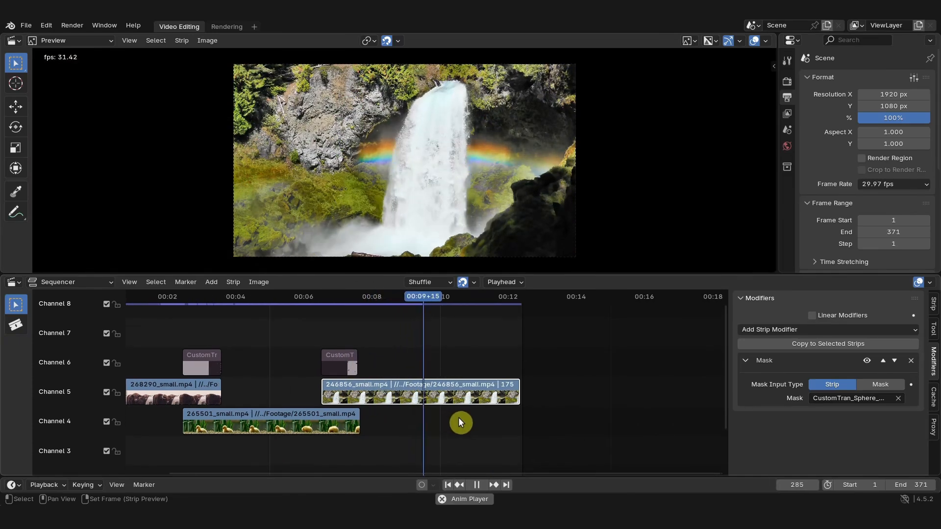
key(space)
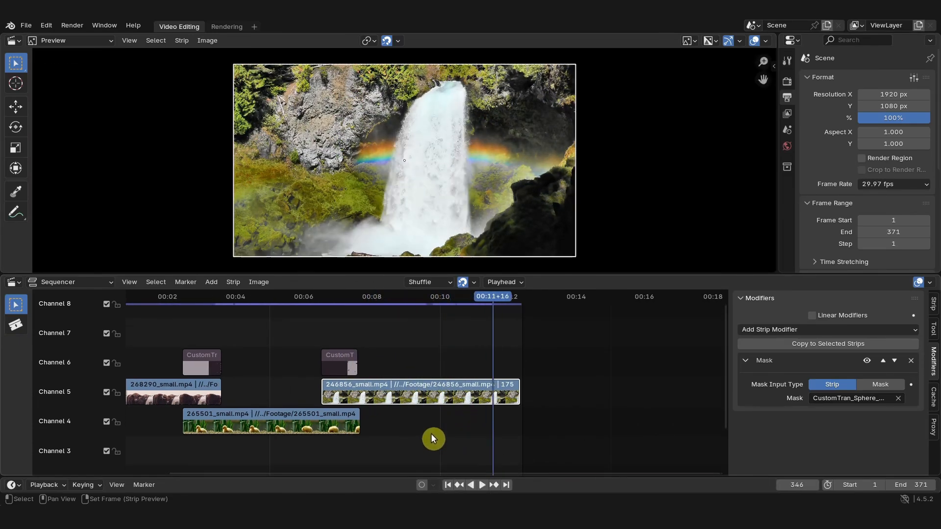
middle_drag(431, 434, 533, 433)
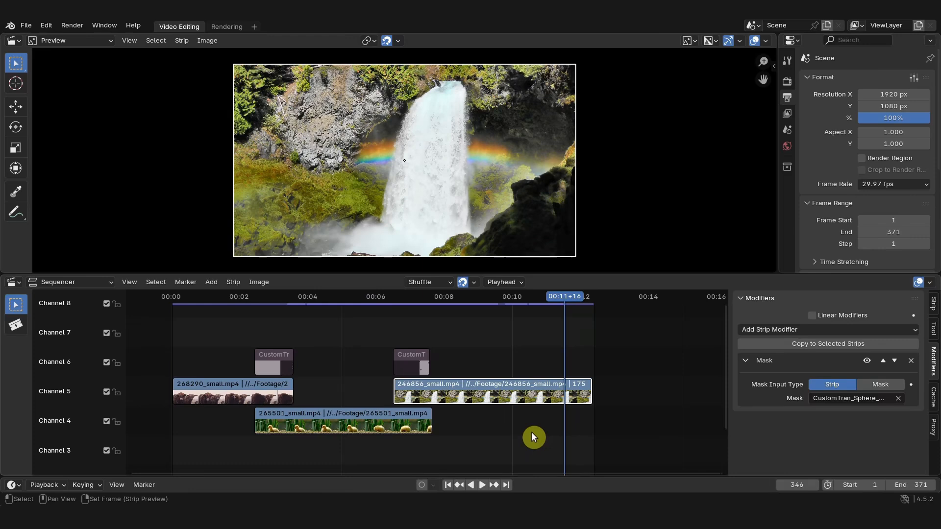